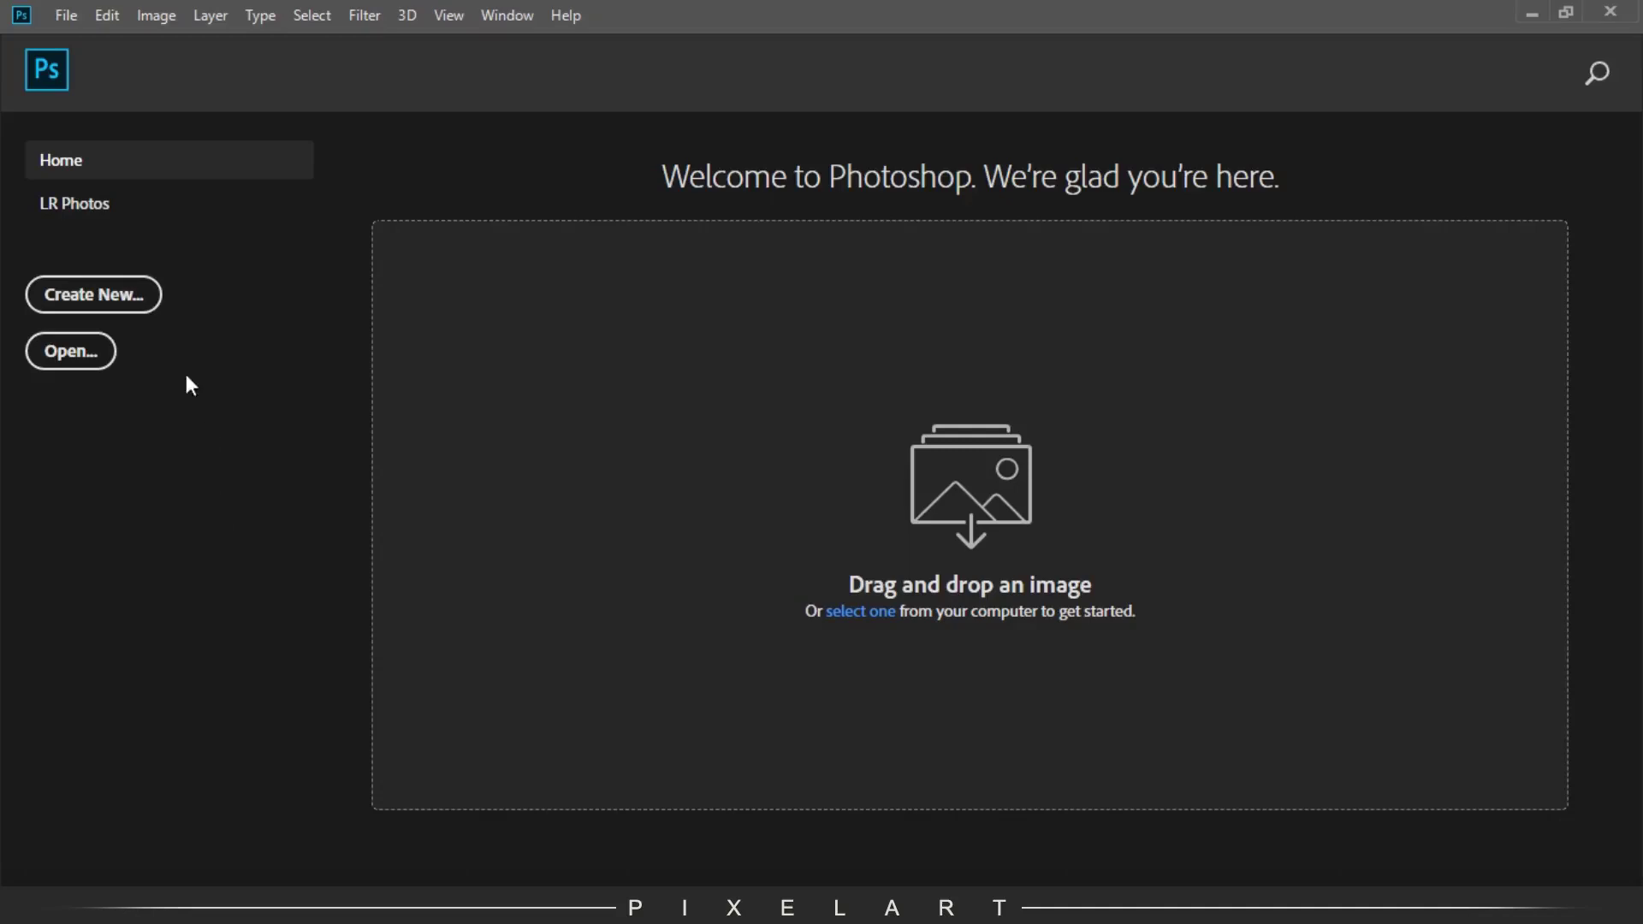
Create a new white 1400 × 1000 px document at 150 ppi.
{"action": "left_click", "coordinate": [141, 294]}
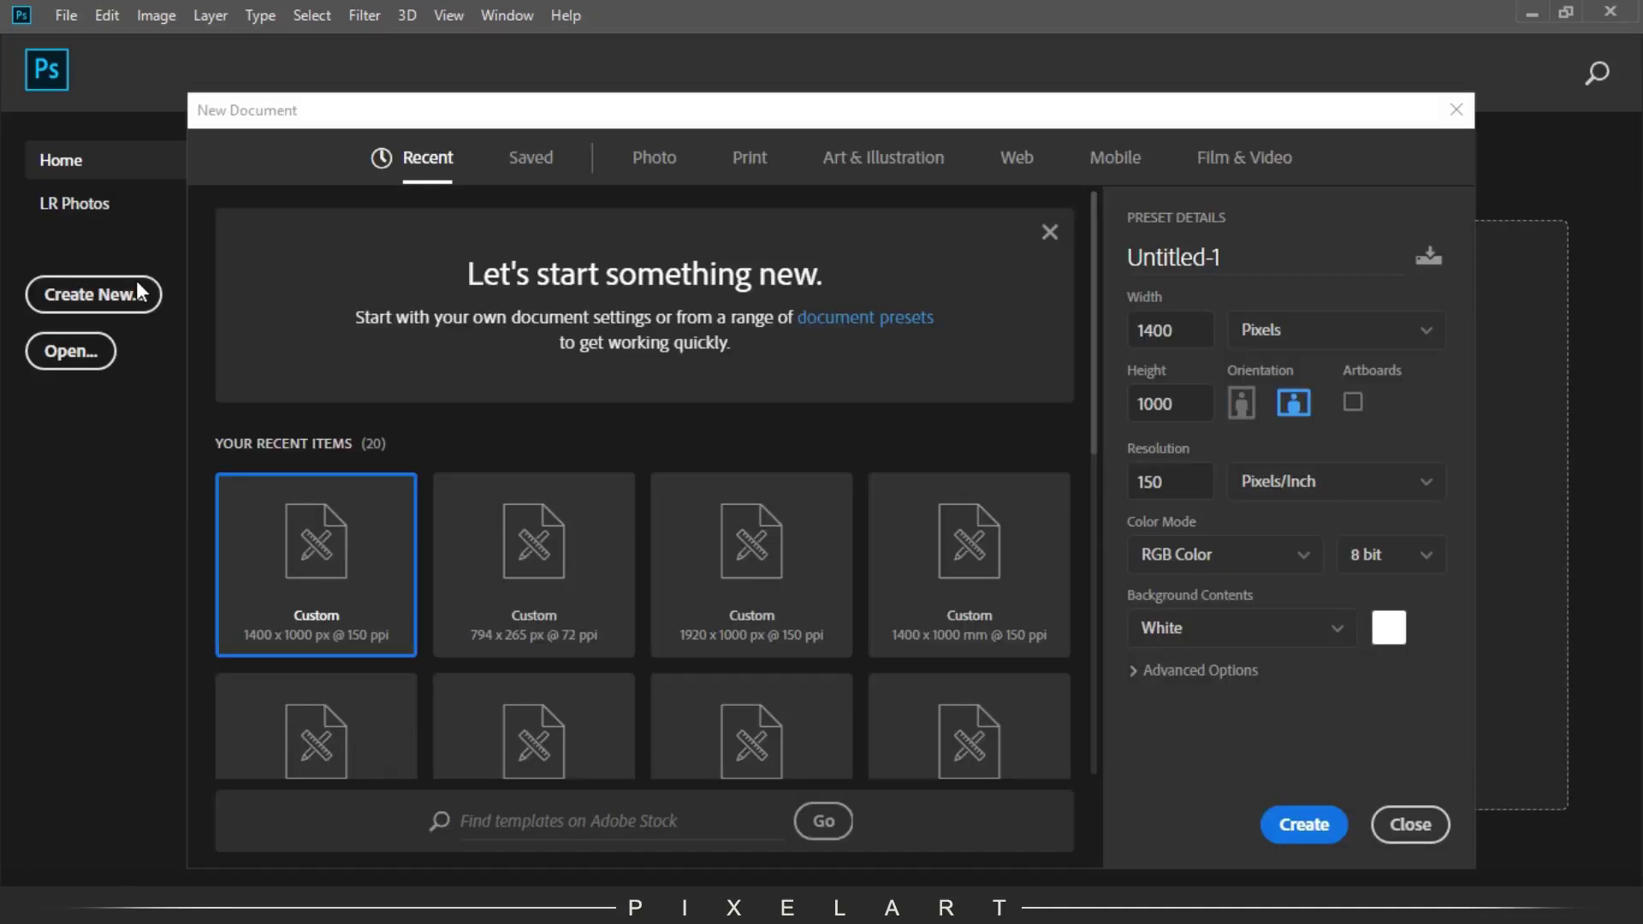
{"action": "left_click", "coordinate": [1175, 345]}
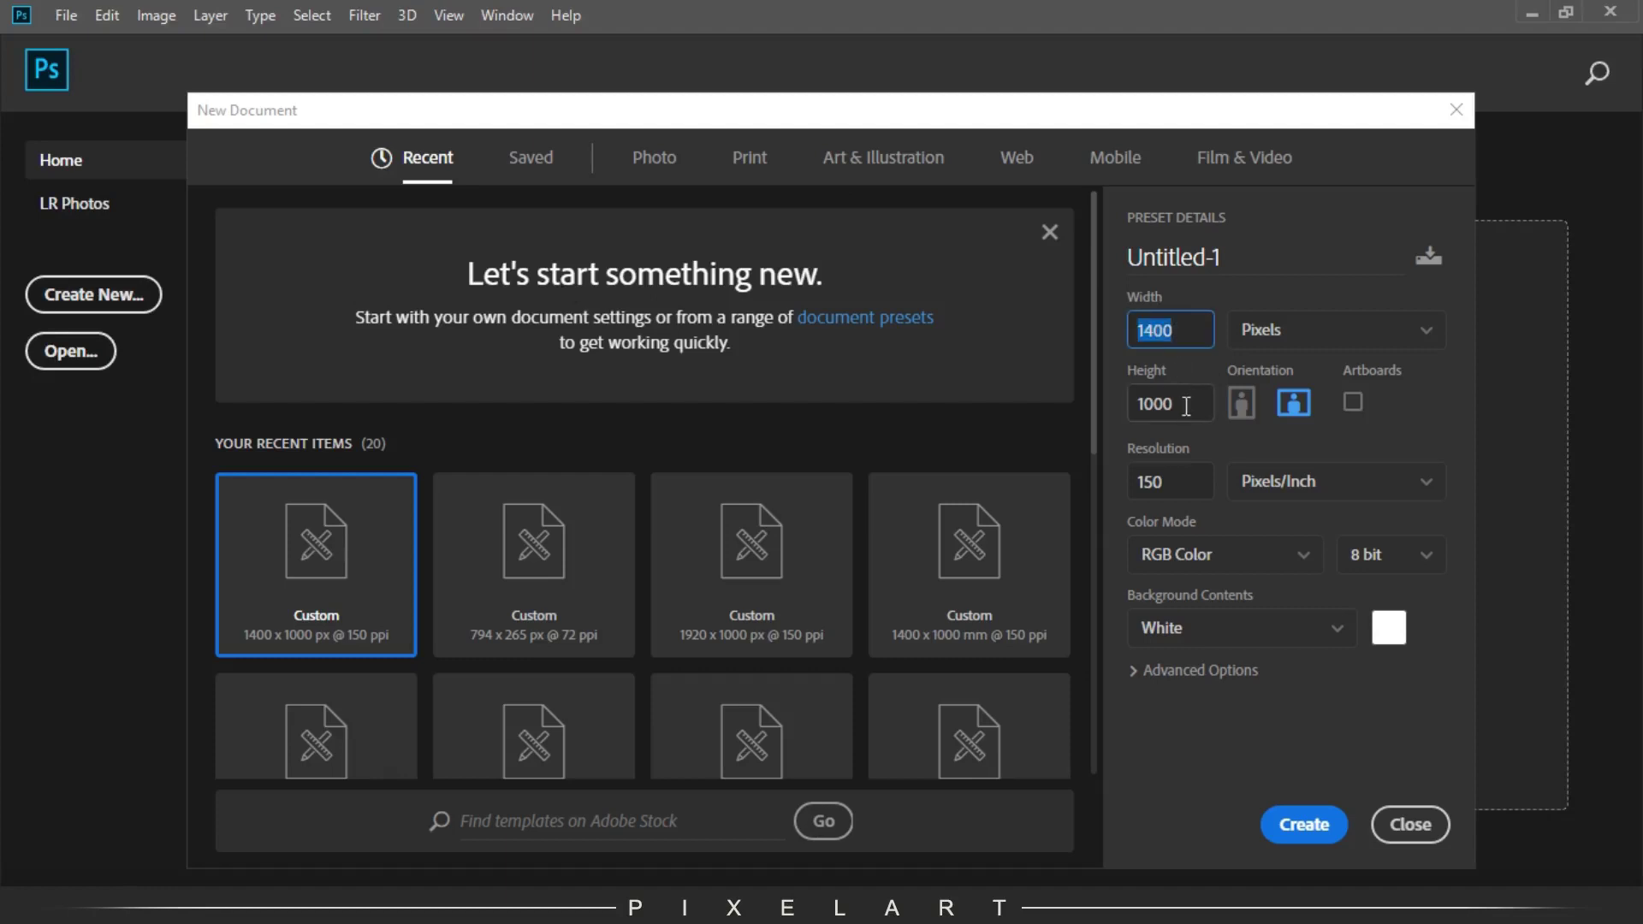
{"action": "left_click", "coordinate": [1186, 405]}
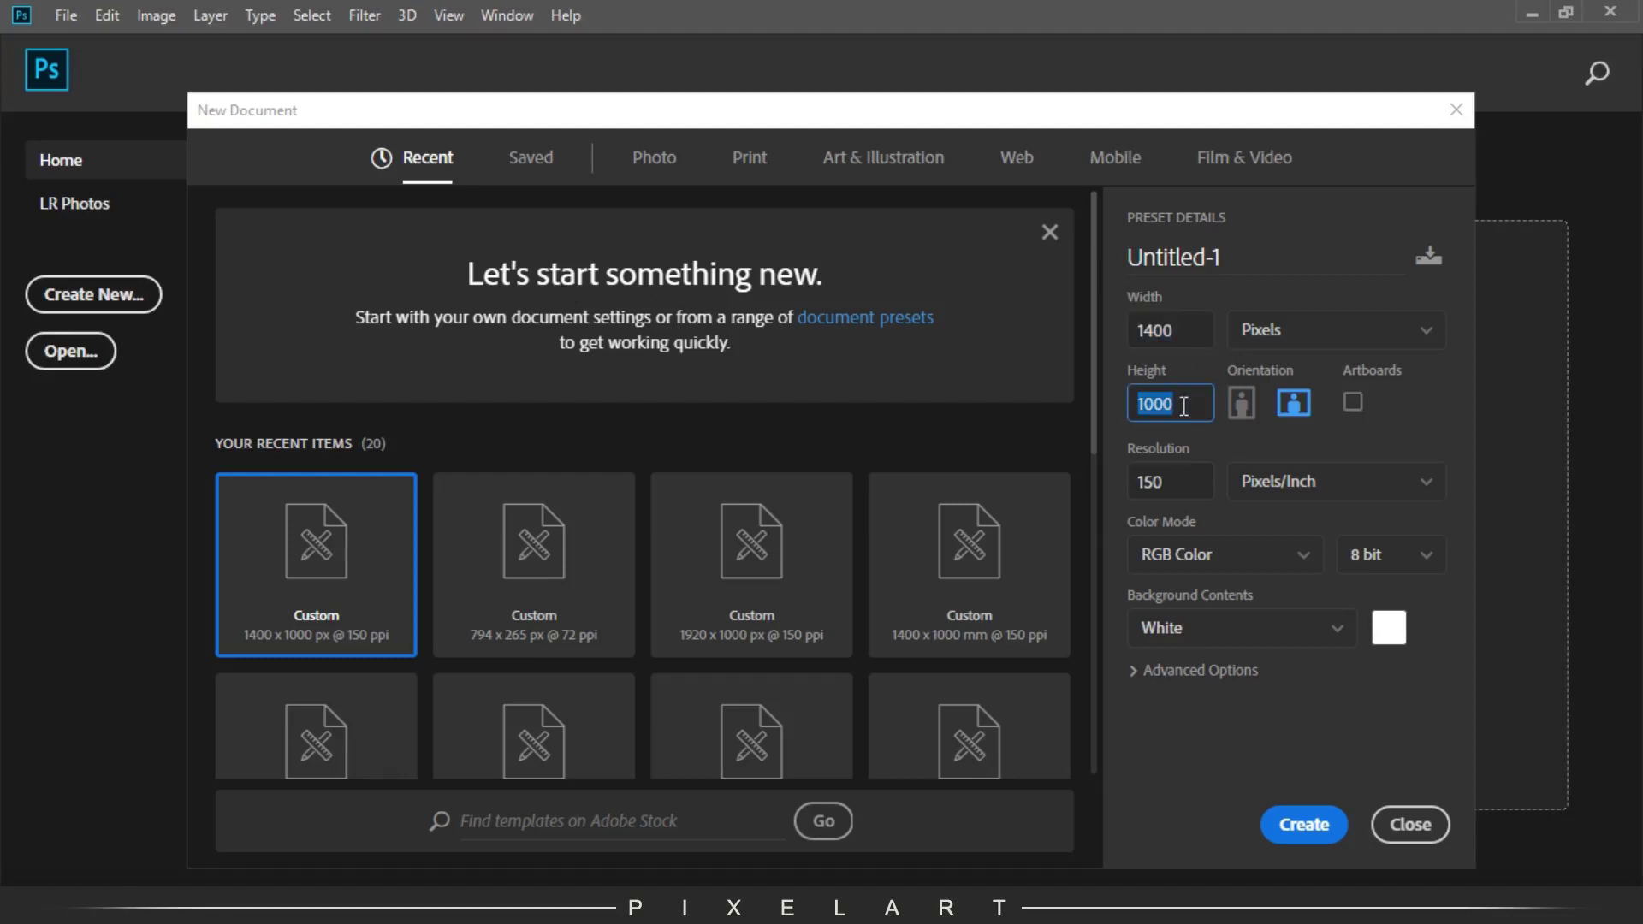
{"action": "left_click", "coordinate": [1176, 483]}
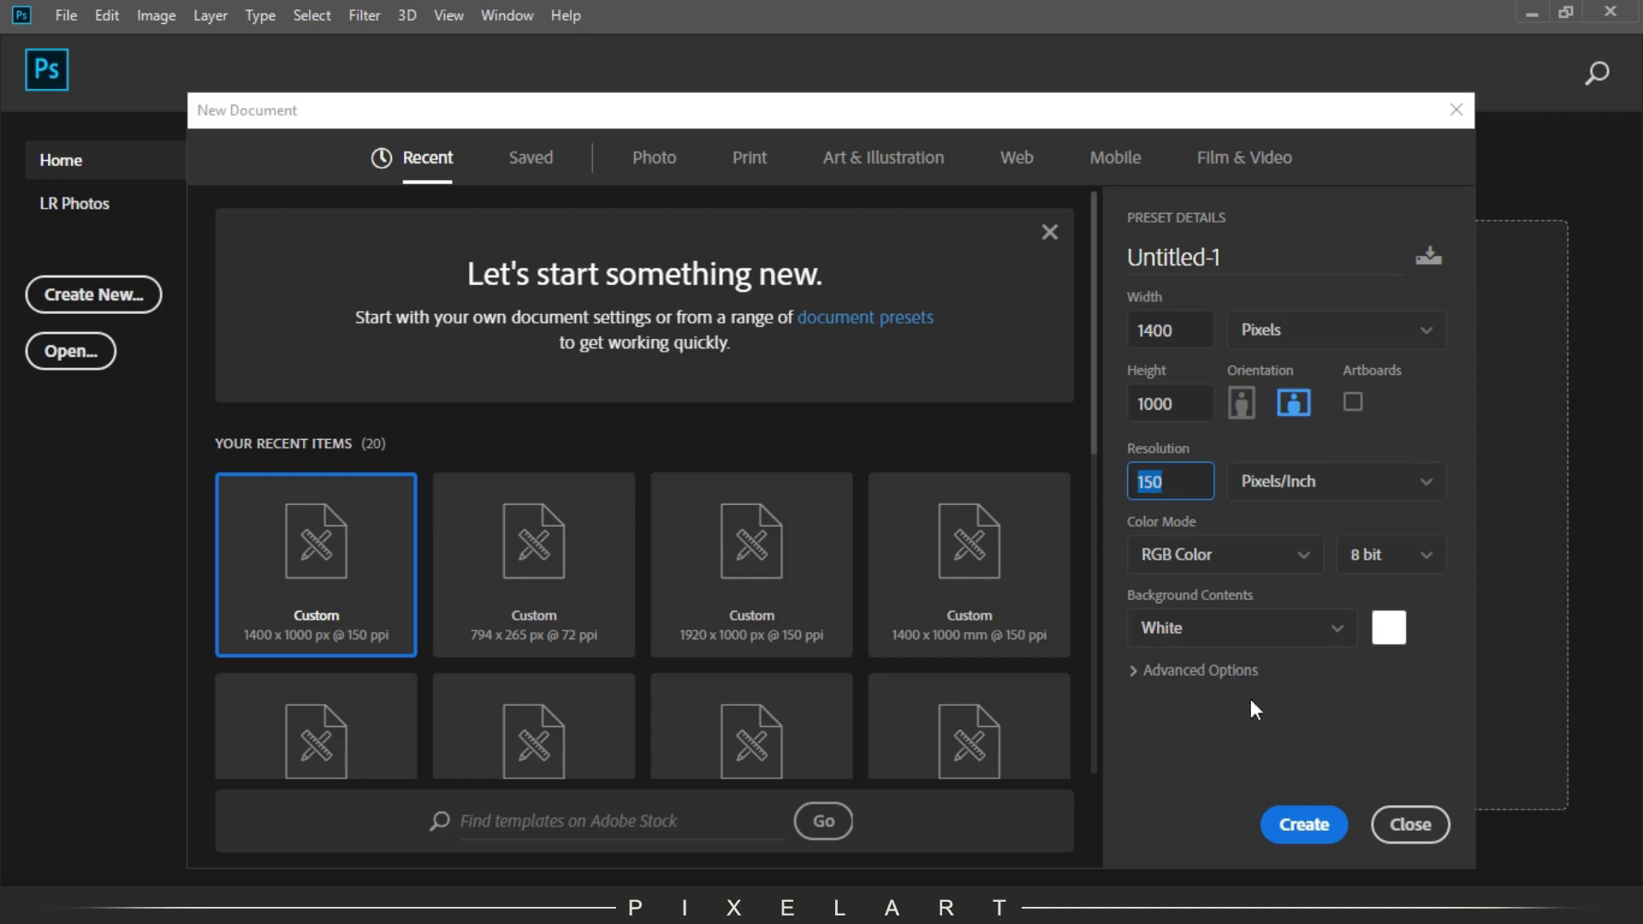
{"action": "left_click", "coordinate": [1298, 819]}
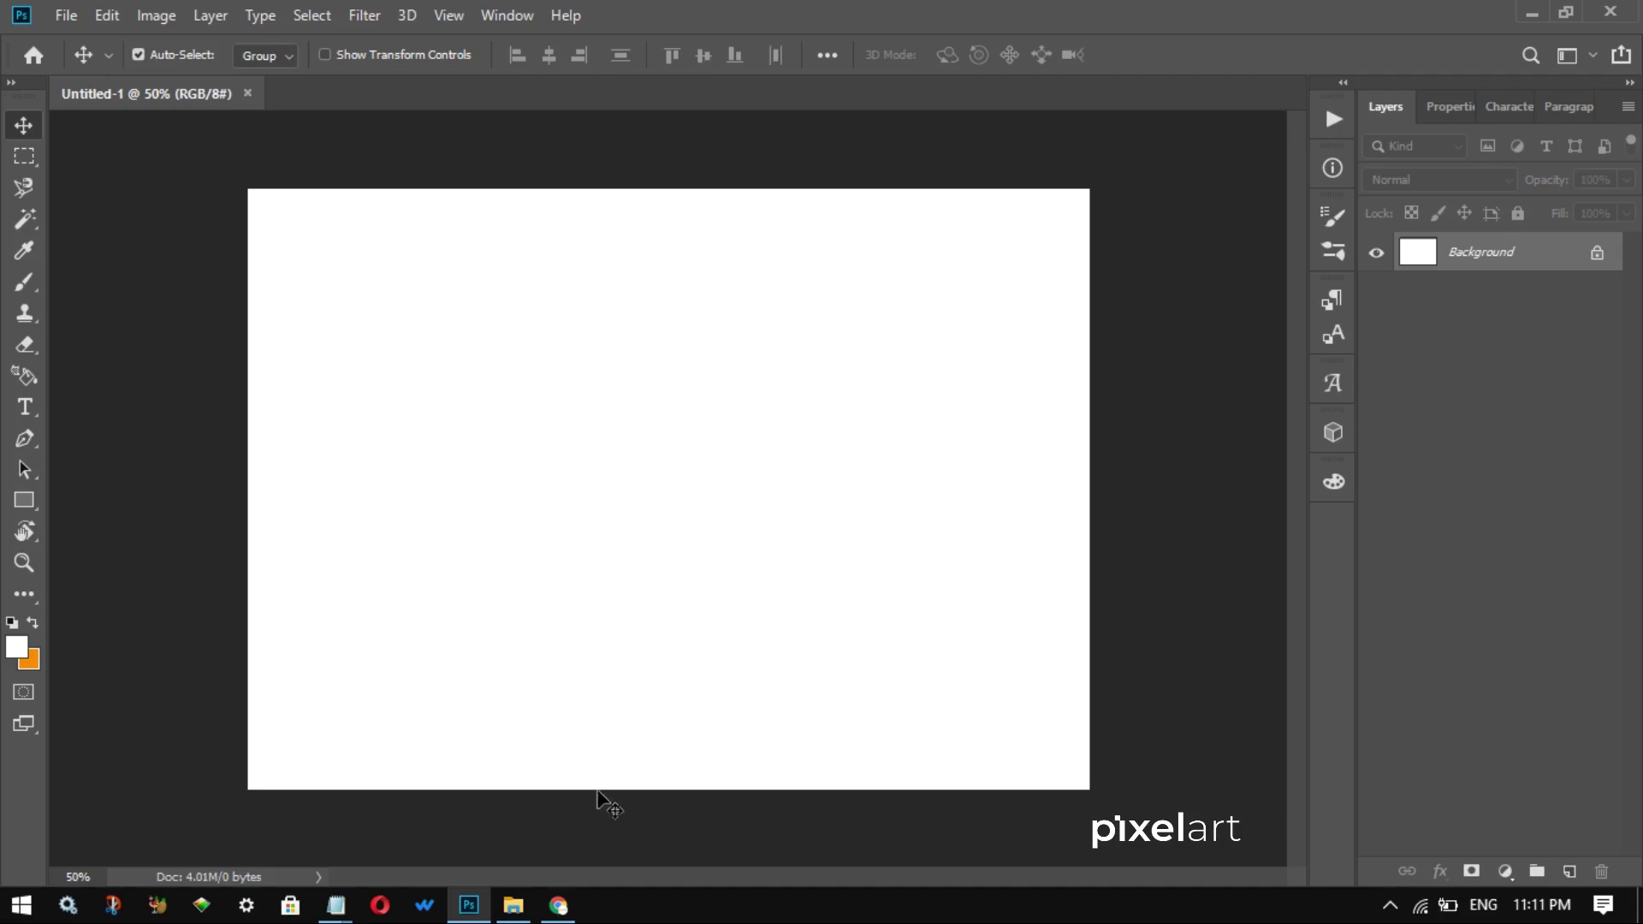
Drop the pill box mockup PNG into the document and scale it up to about 218%.
{"action": "left_click", "coordinate": [514, 905]}
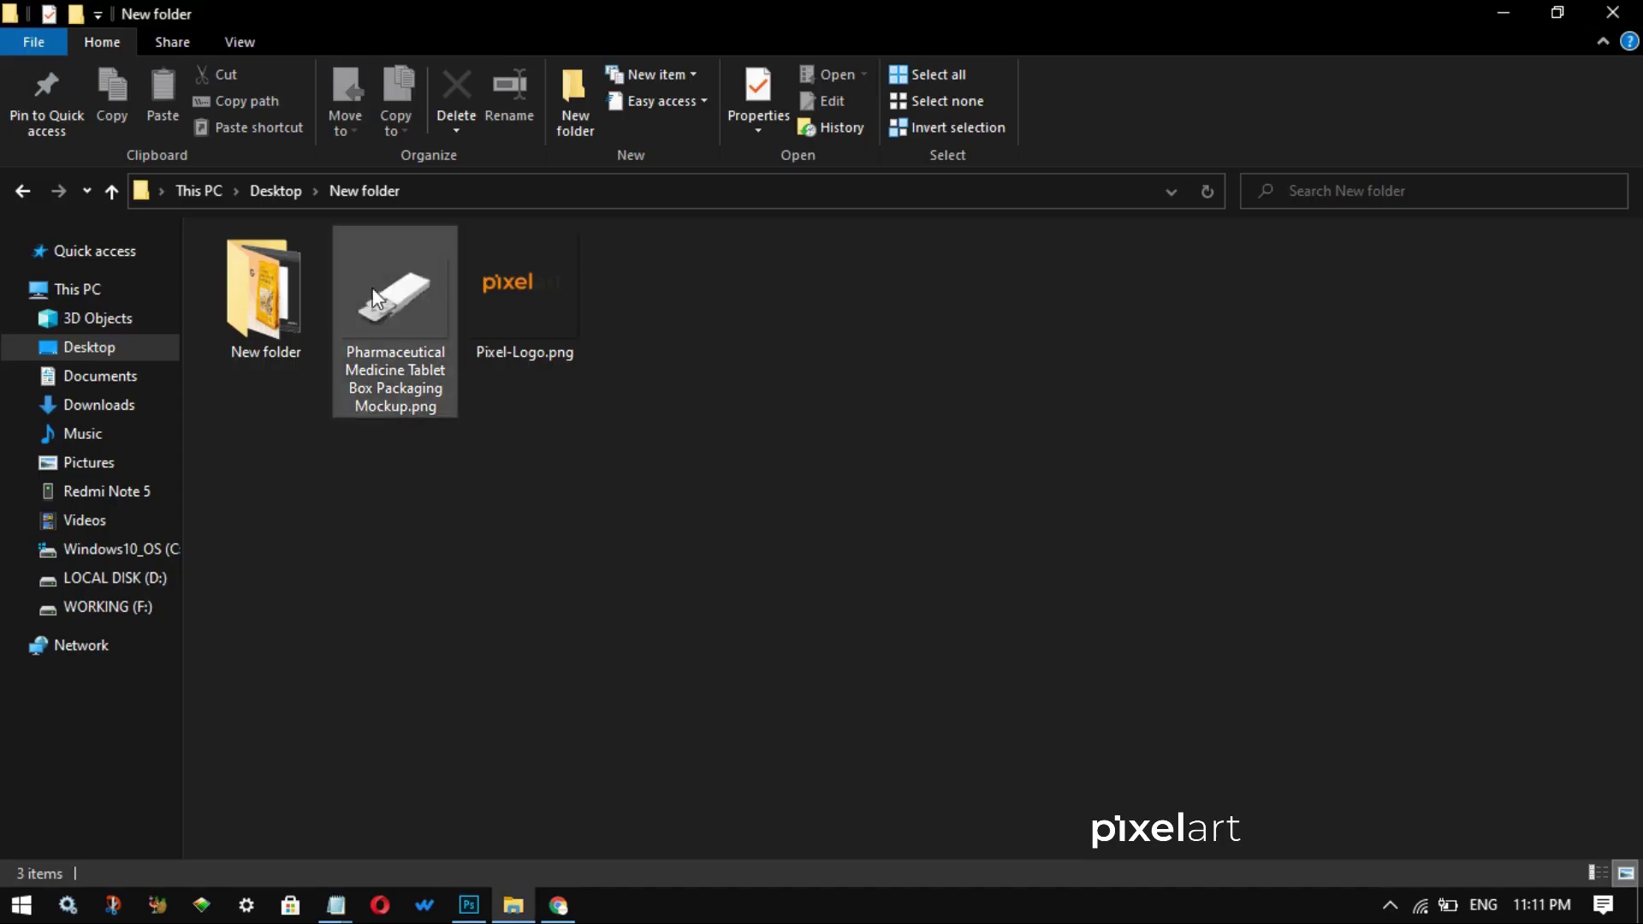
{"action": "left_click", "coordinate": [394, 291]}
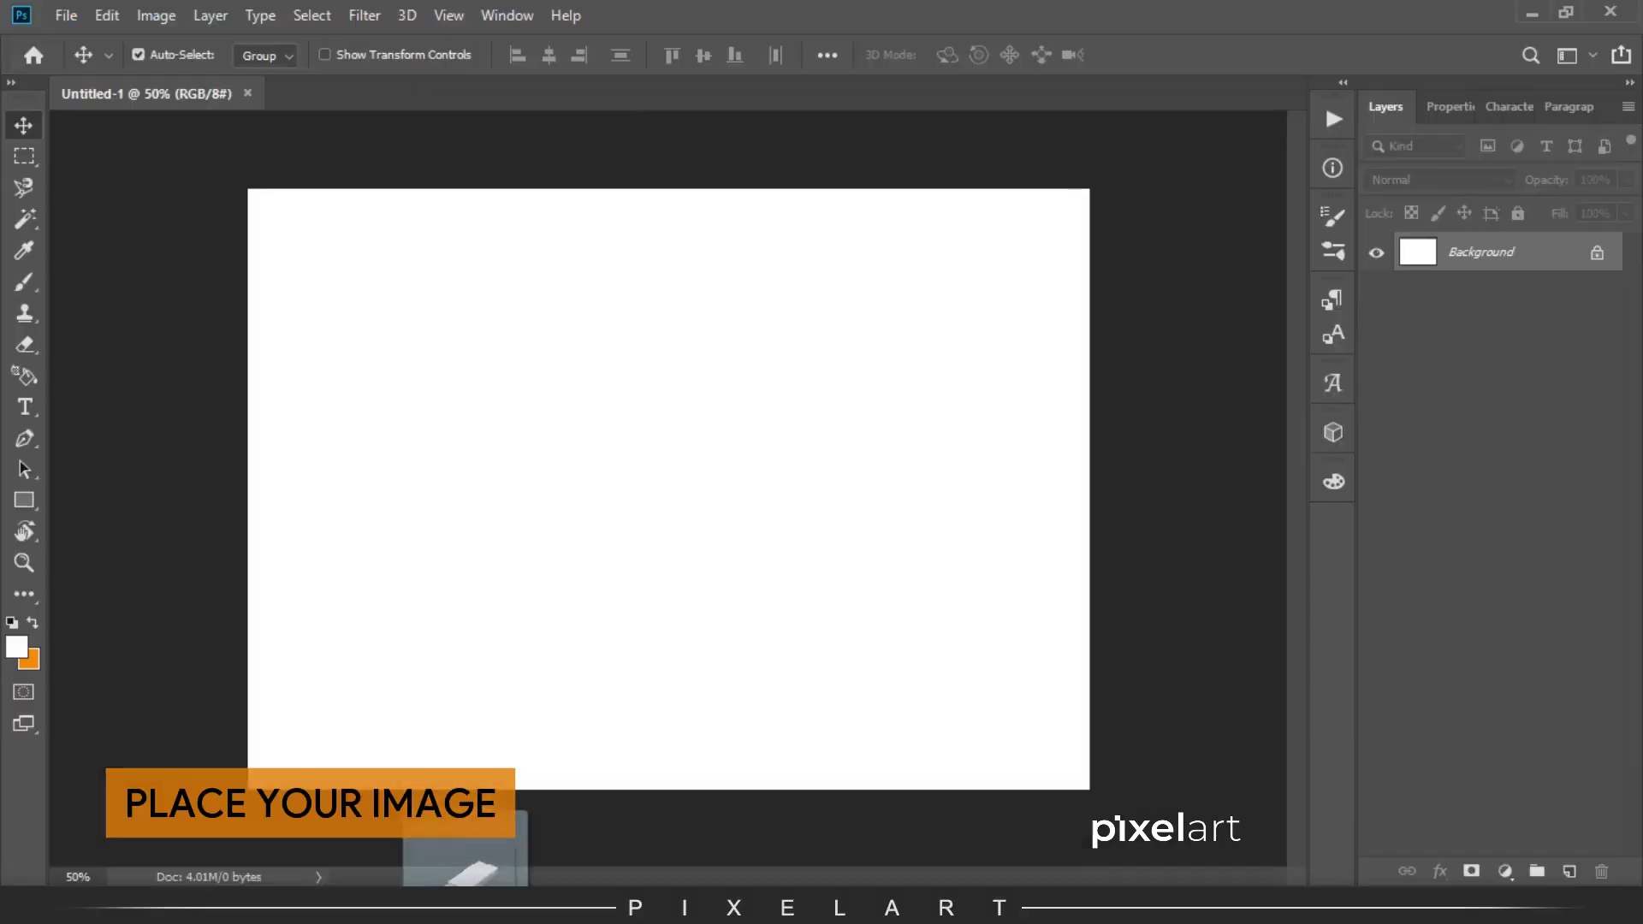
{"action": "left_click_drag", "start_coordinate": [372, 288], "coordinate": [595, 488]}
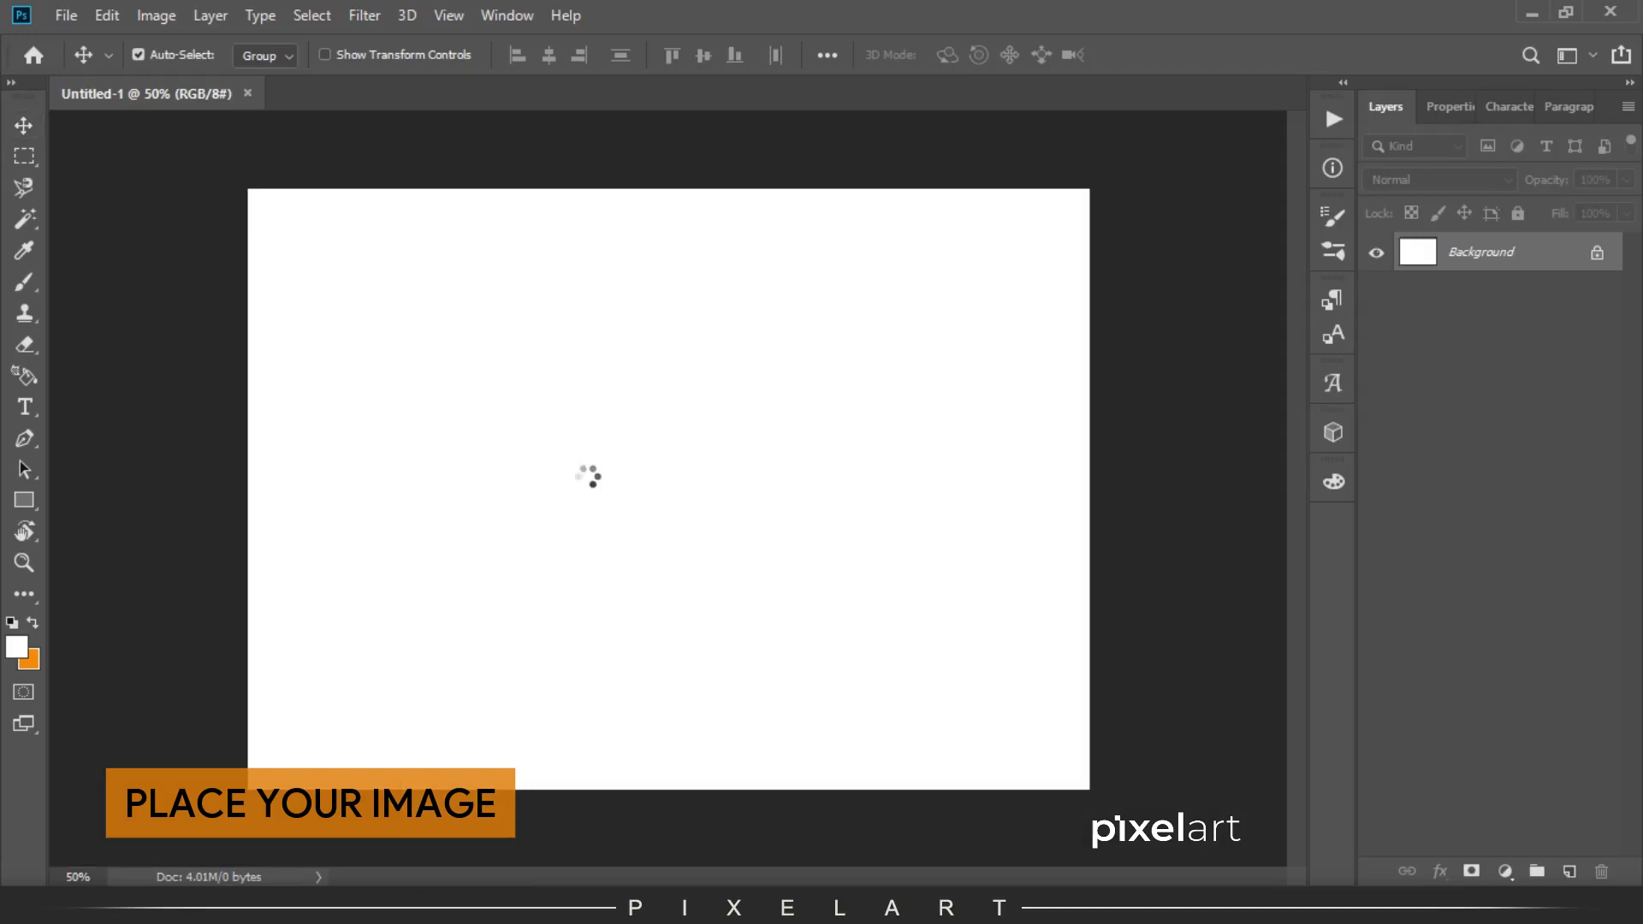
{"action": "left_click_drag", "start_coordinate": [894, 319], "coordinate": [1201, 126]}
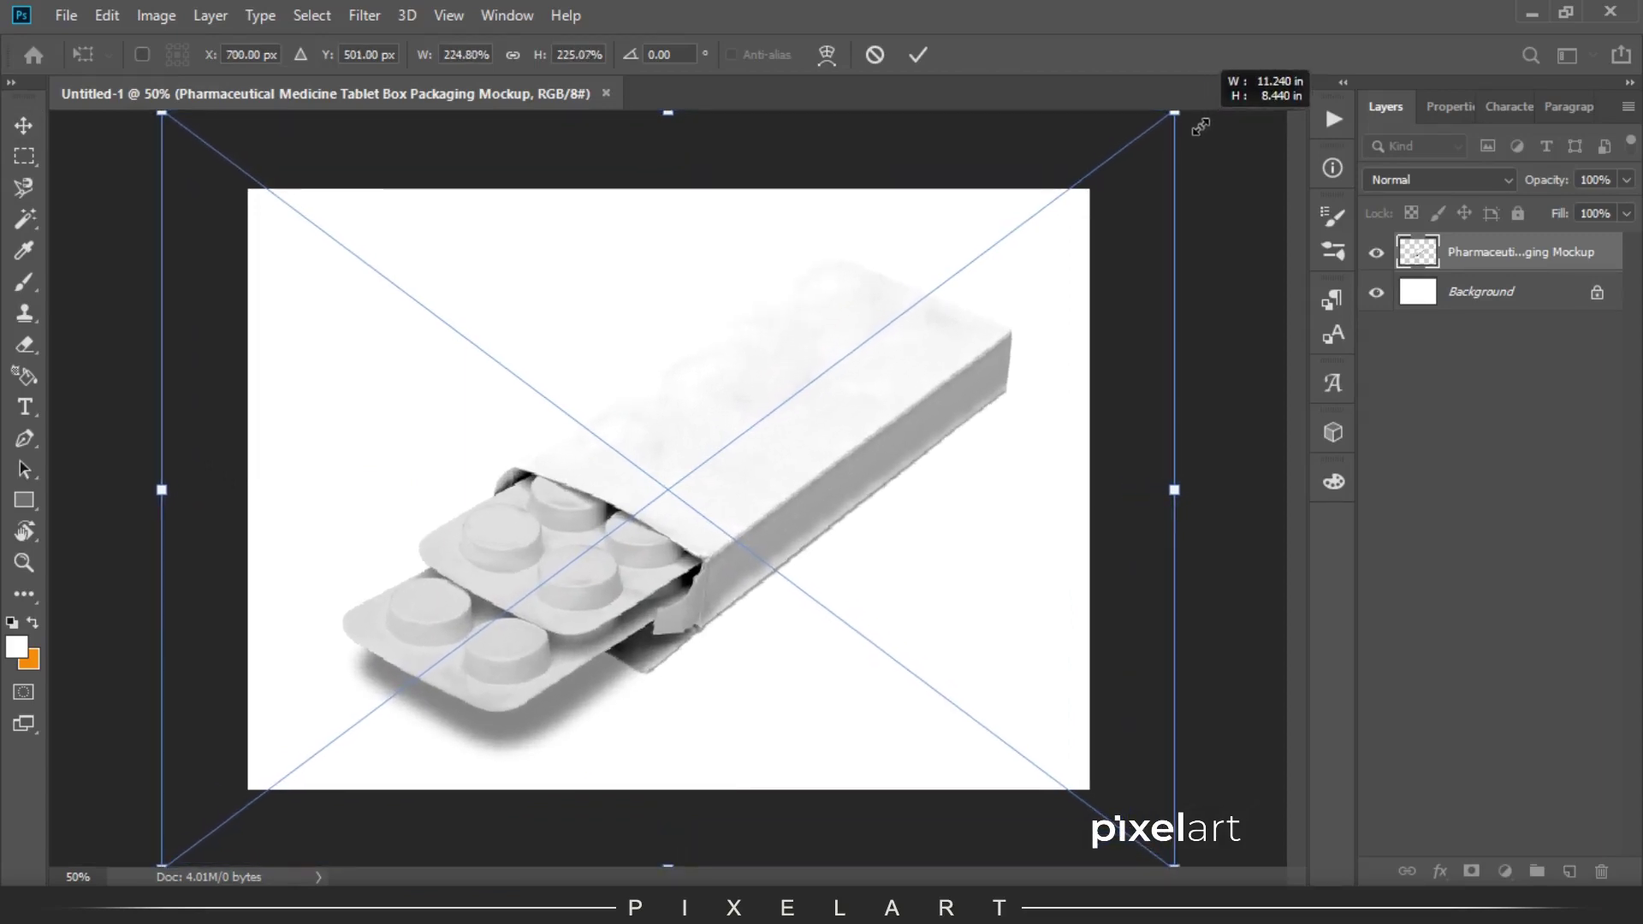
{"action": "left_click_drag", "start_coordinate": [1201, 126], "coordinate": [1188, 133]}
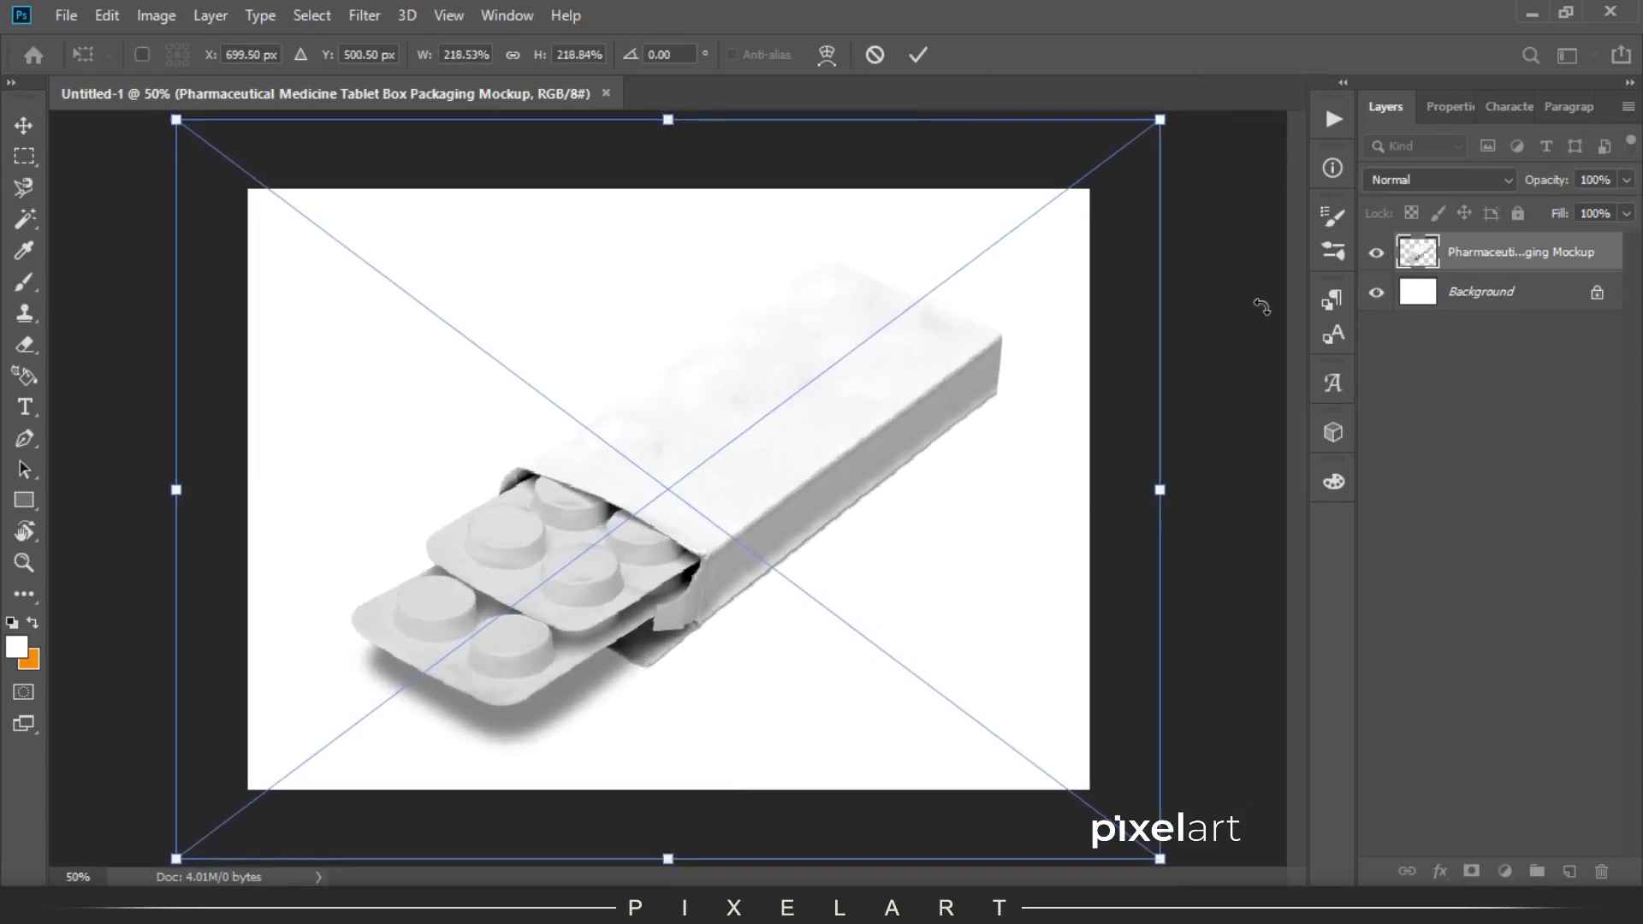
{"action": "key", "text": "Return"}
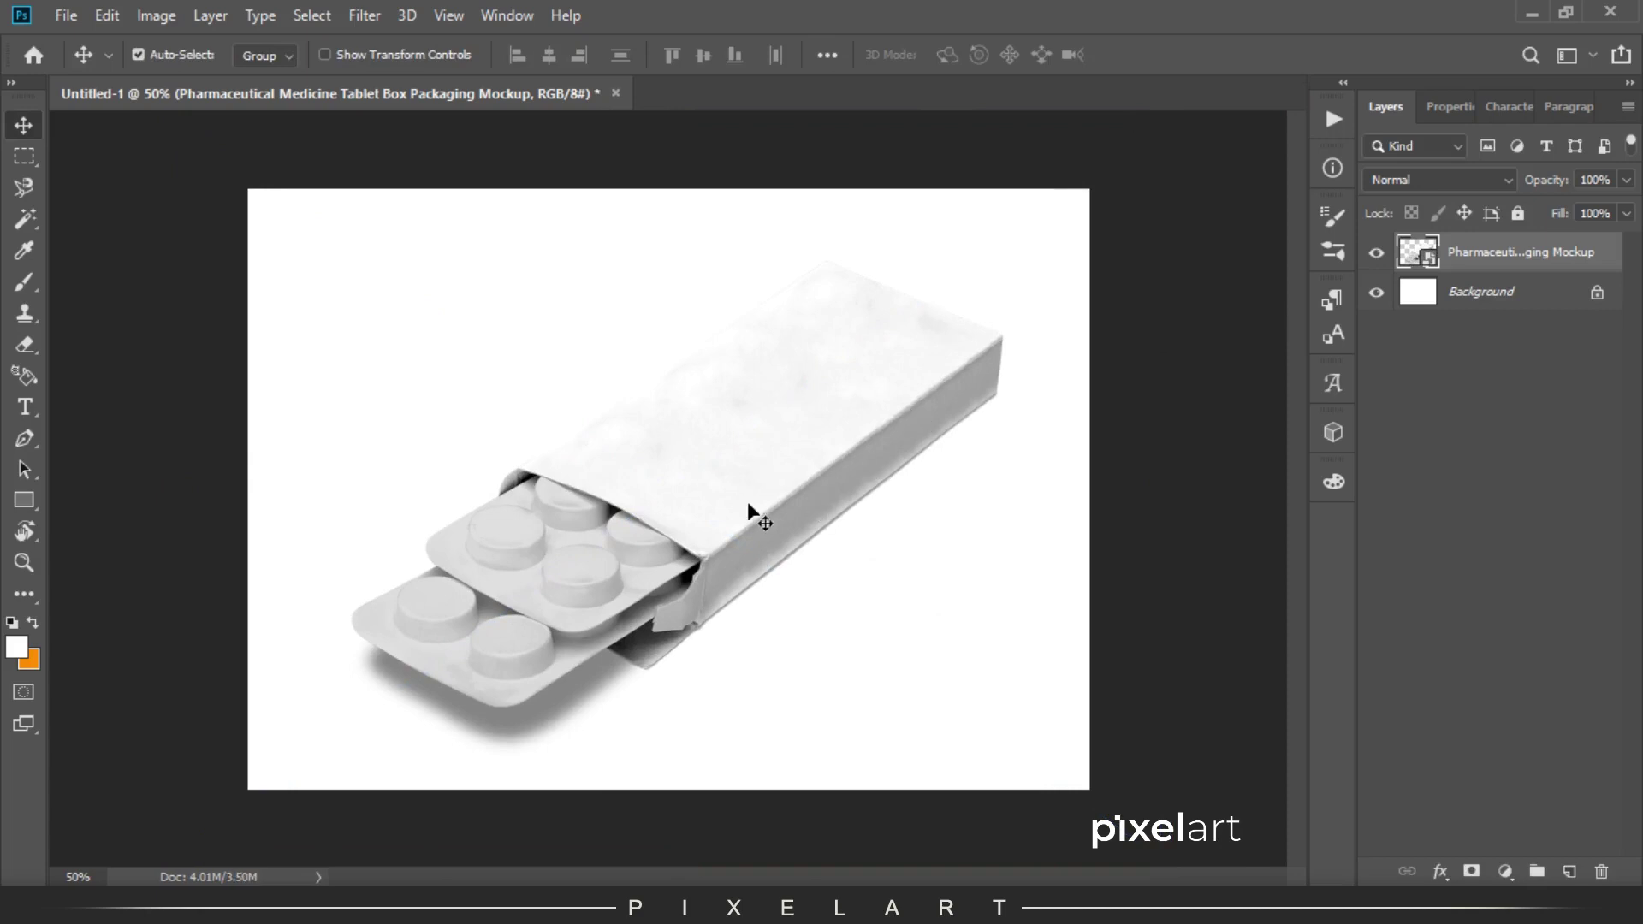
Zoom to 200% on the blister pack's lower edge with the Pen tool in Shape mode.
{"action": "key", "text": "ctrl+plus"}
{"action": "key", "text": "ctrl+plus"}
{"action": "key", "text": "ctrl+plus"}
{"action": "key", "text": "ctrl+minus"}
{"action": "key", "text": "ctrl+minus"}
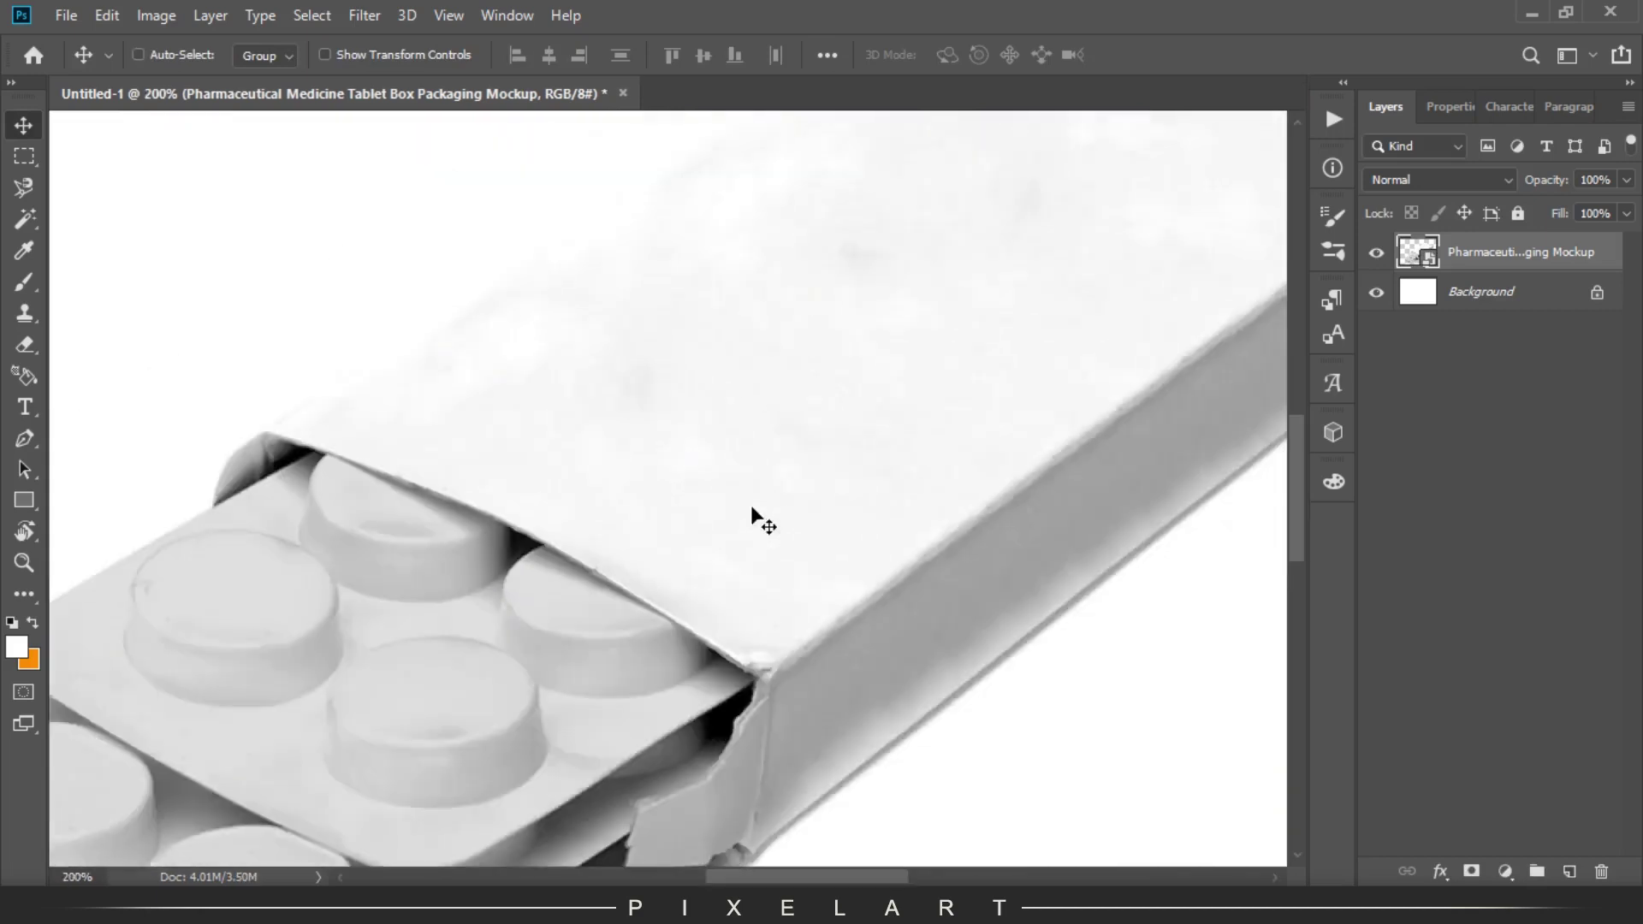
{"action": "key", "text": "ctrl+minus"}
{"action": "left_click_drag", "start_coordinate": [646, 673], "coordinate": [673, 600]}
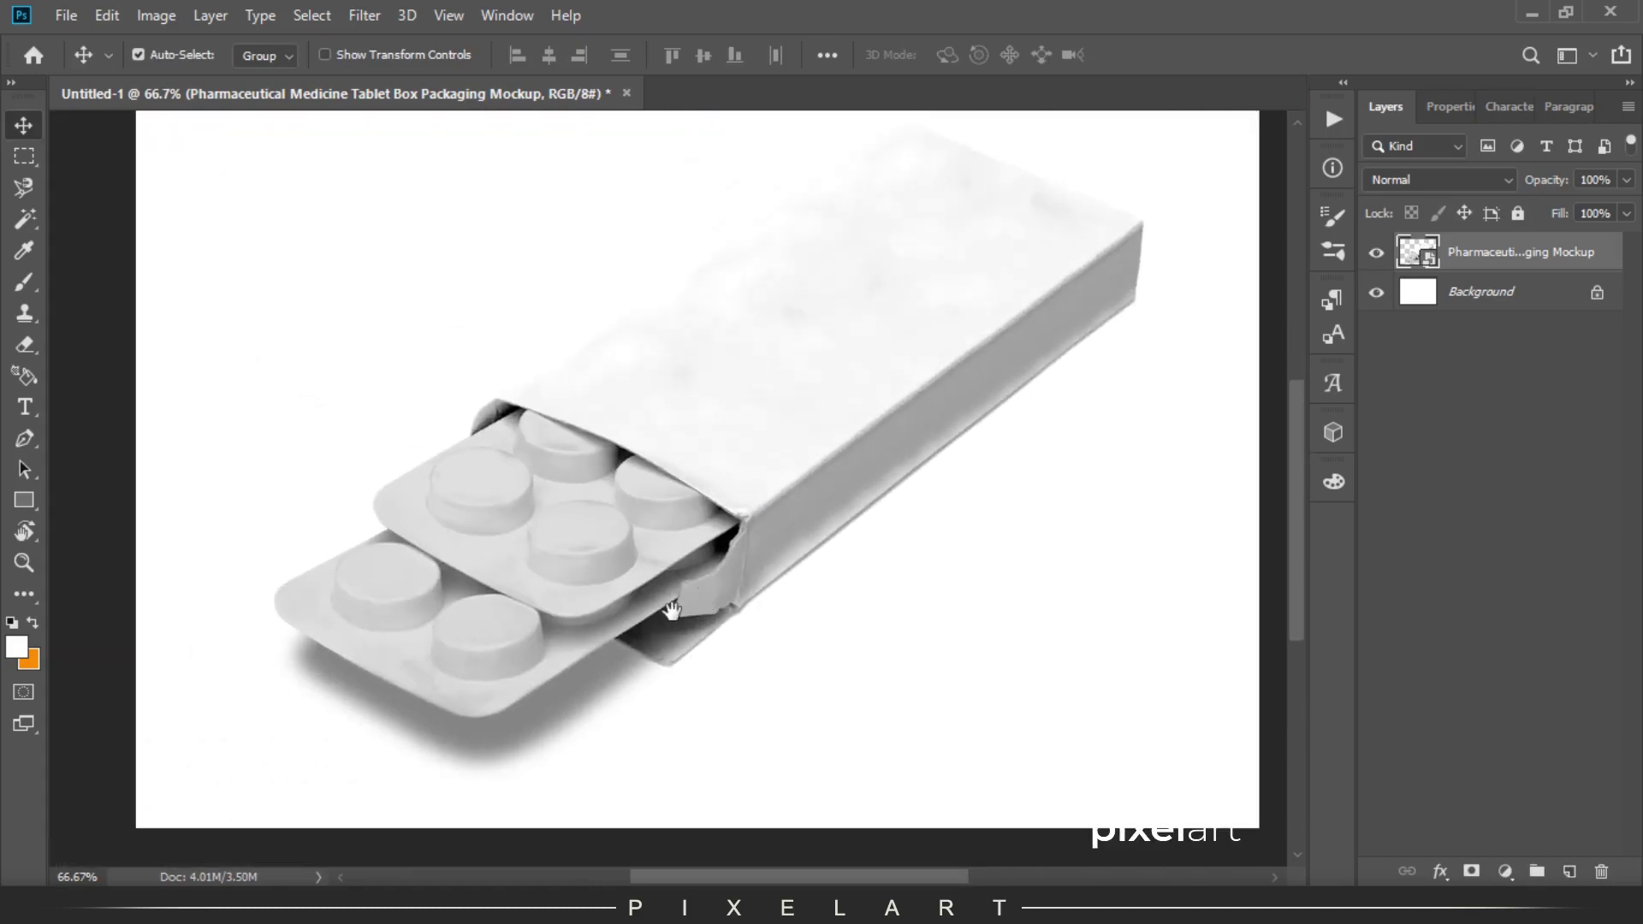
{"action": "mouse_move", "coordinate": [773, 560]}
{"action": "left_mouse_down"}
{"action": "mouse_move", "coordinate": [646, 628]}
{"action": "mouse_move", "coordinate": [836, 414]}
{"action": "mouse_move", "coordinate": [858, 484]}
{"action": "left_mouse_up"}
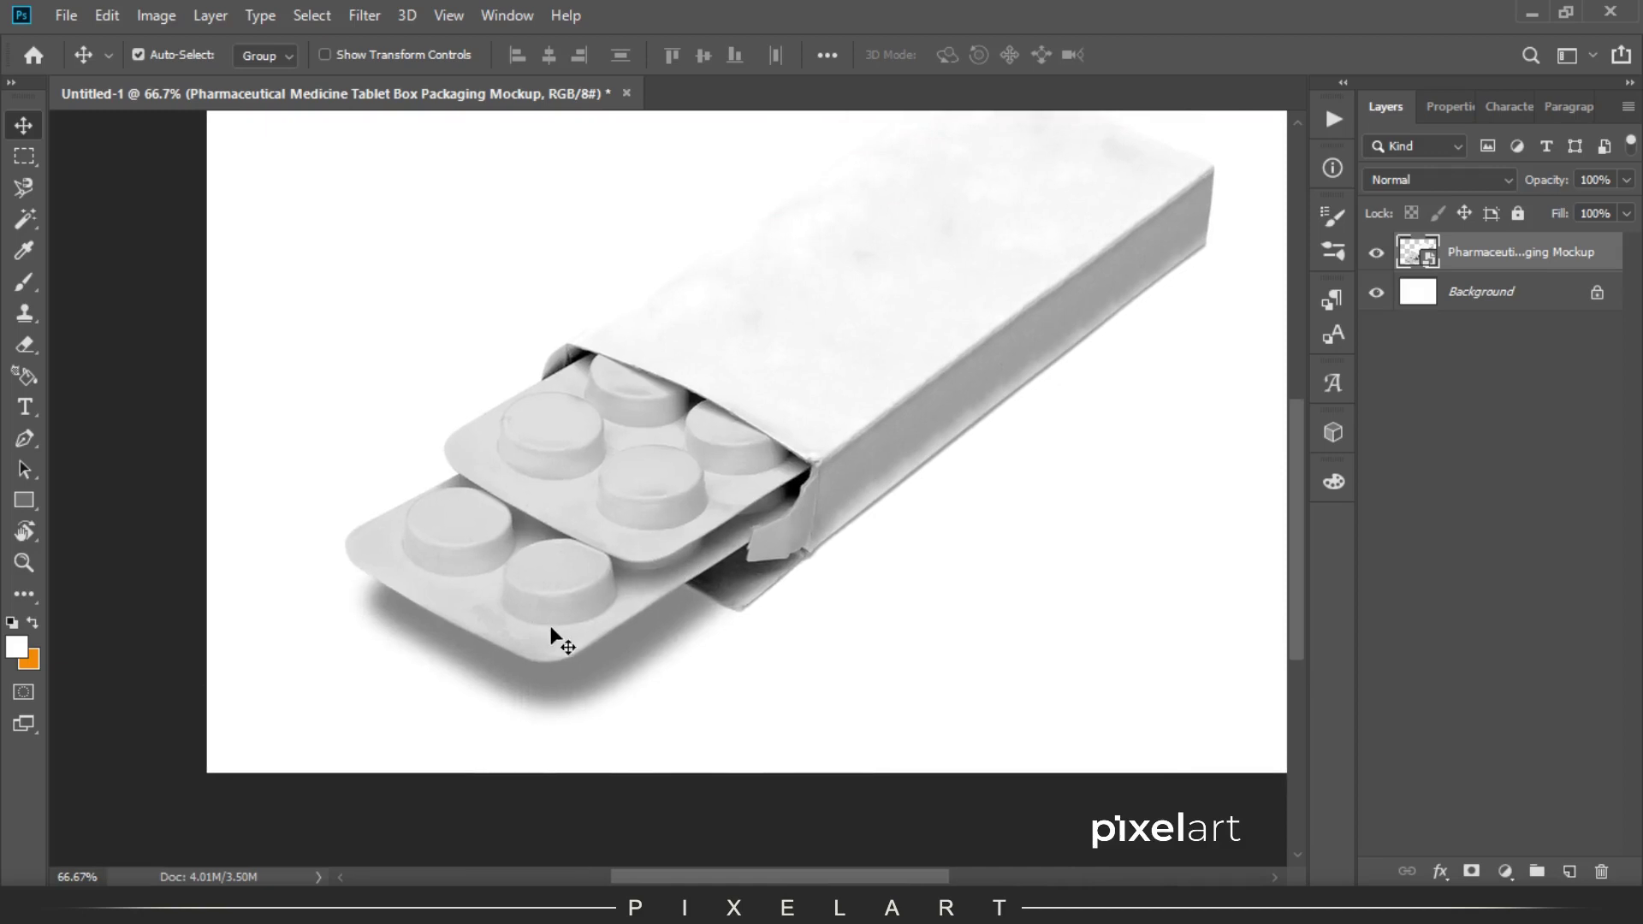
{"action": "key", "text": "ctrl+1"}
{"action": "key", "text": "p"}
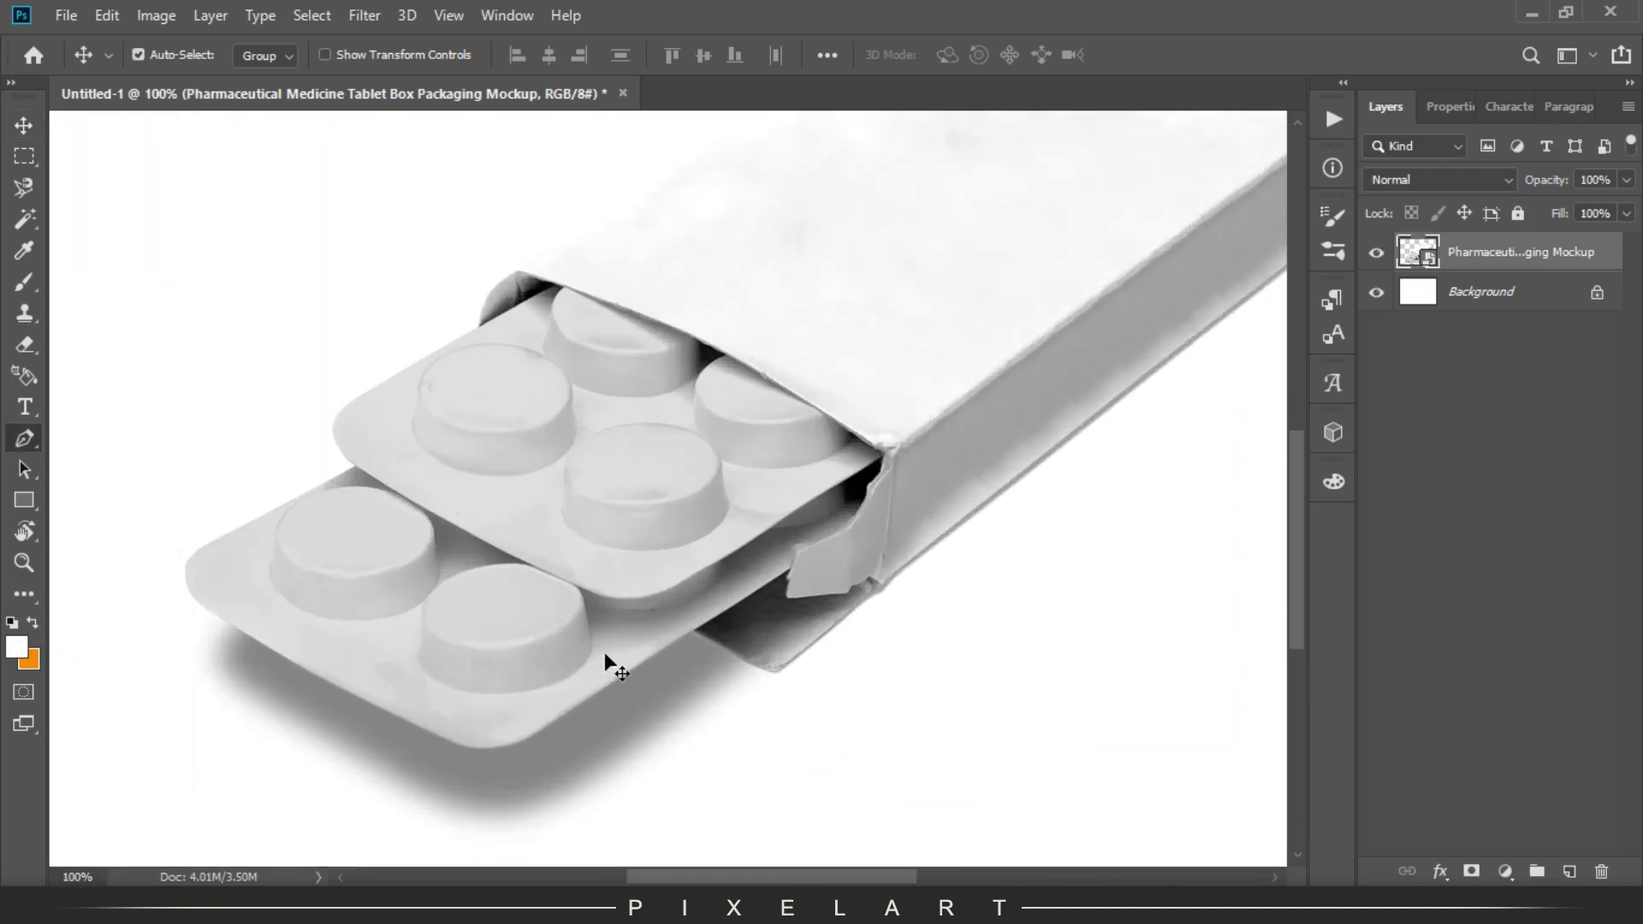
{"action": "mouse_move", "coordinate": [859, 576]}
{"action": "left_mouse_down"}
{"action": "mouse_move", "coordinate": [668, 682]}
{"action": "mouse_move", "coordinate": [605, 363]}
{"action": "mouse_move", "coordinate": [989, 172]}
{"action": "left_mouse_up"}
{"action": "key", "text": "ctrl+plus"}
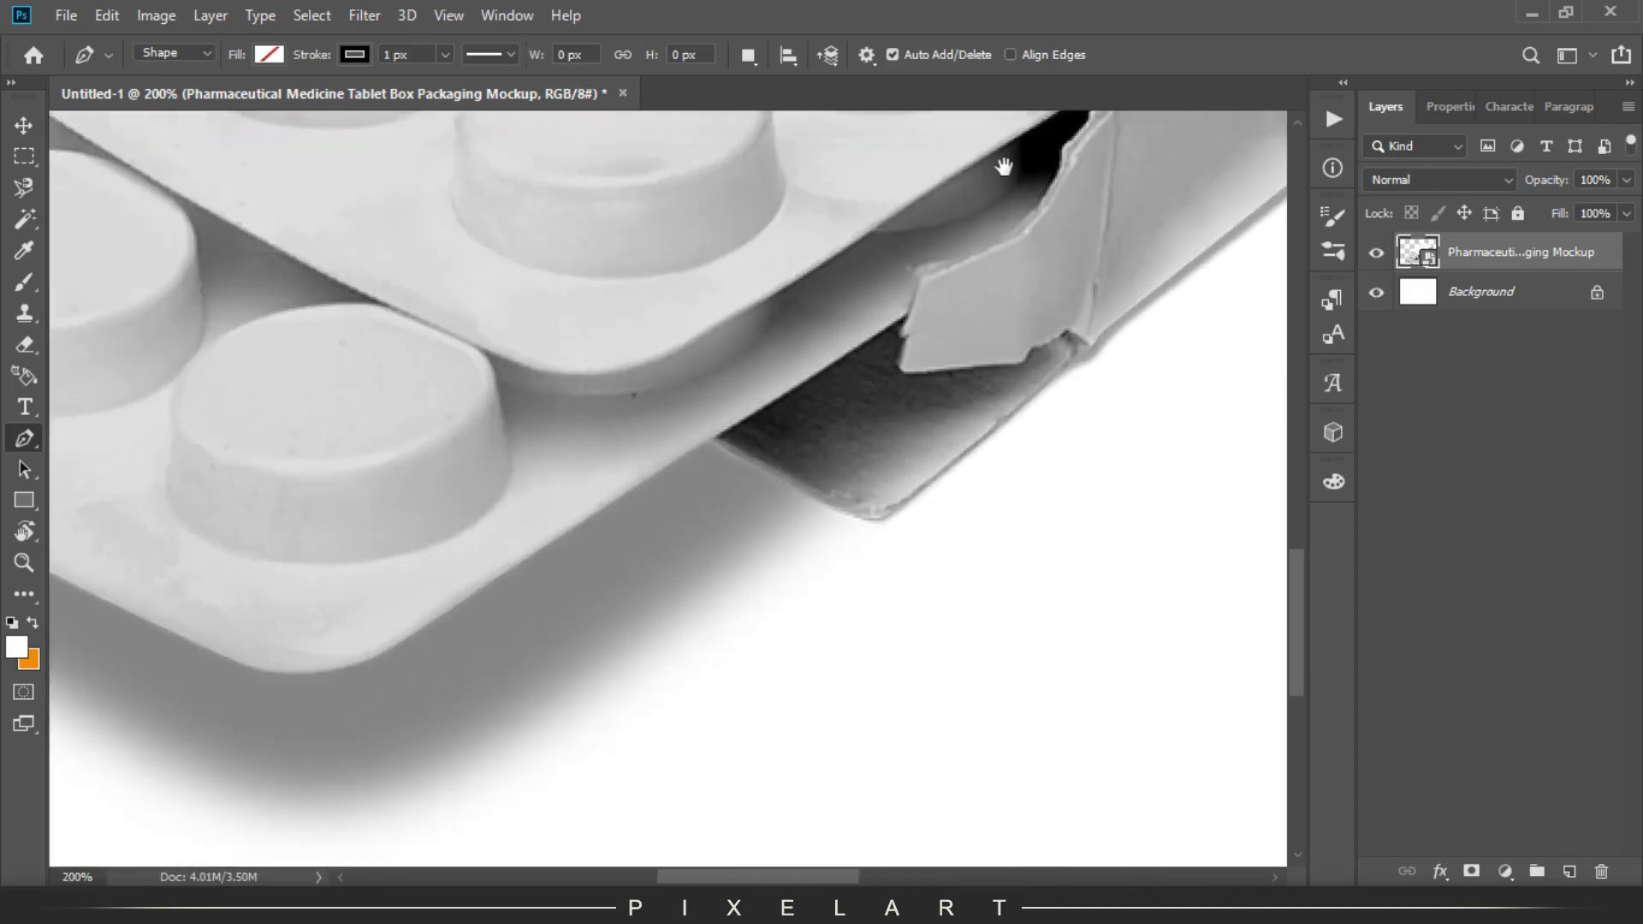
Start the Shape 1 path at the blister edge and trace the torn flap edge to its top.
{"action": "left_click", "coordinate": [433, 617]}
{"action": "left_click_drag", "start_coordinate": [673, 432], "coordinate": [448, 598]}
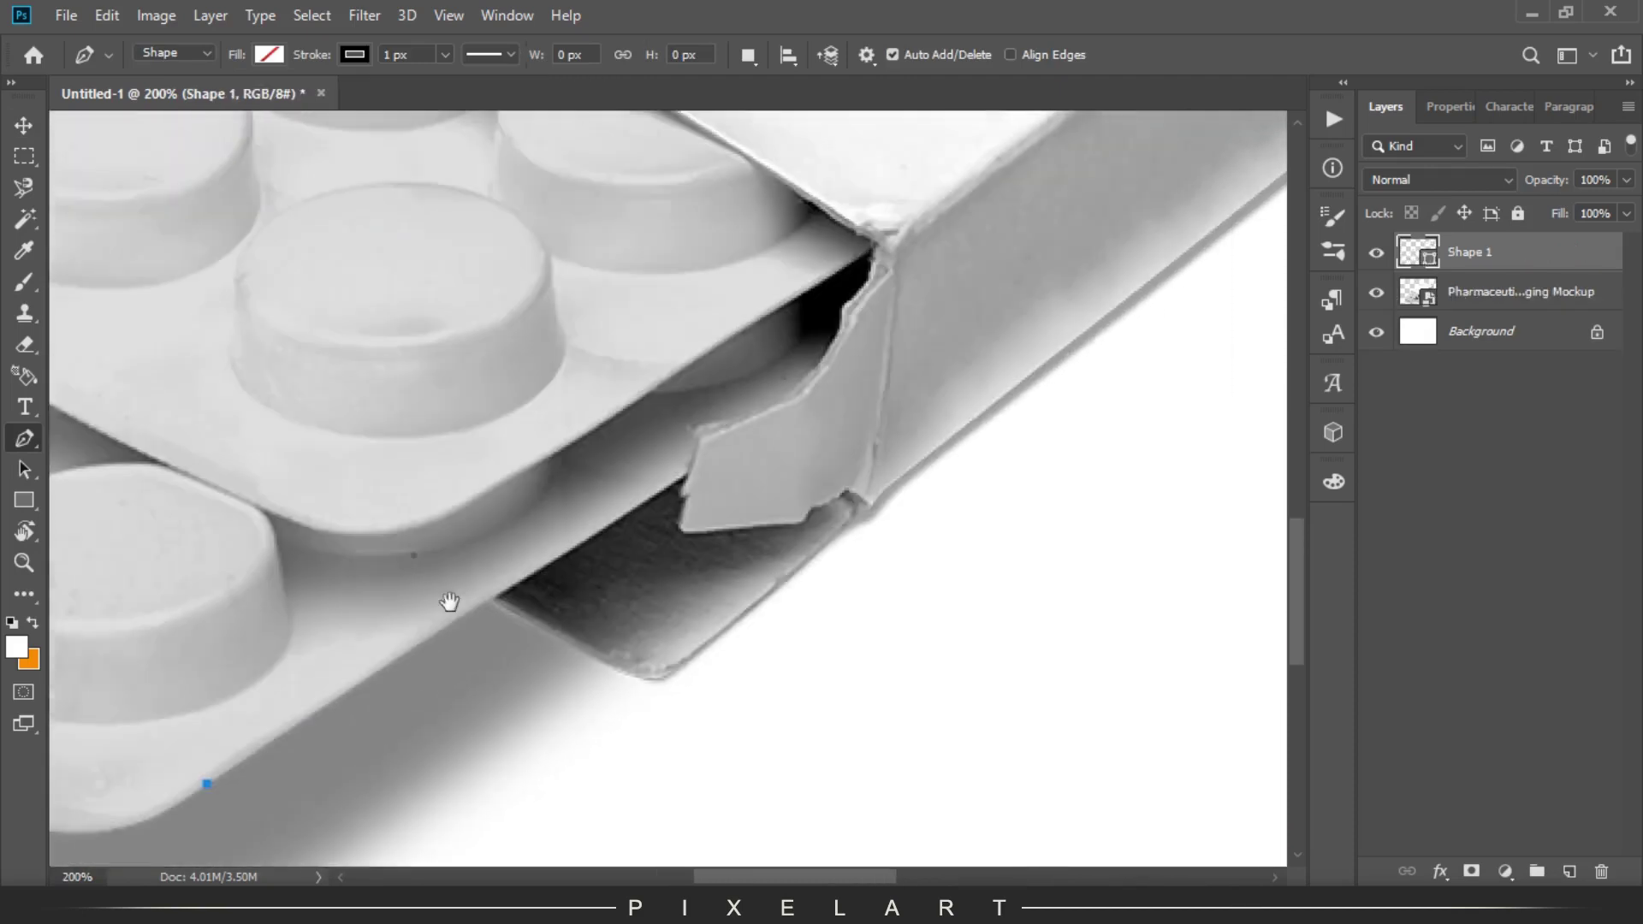
{"action": "left_click", "coordinate": [556, 562]}
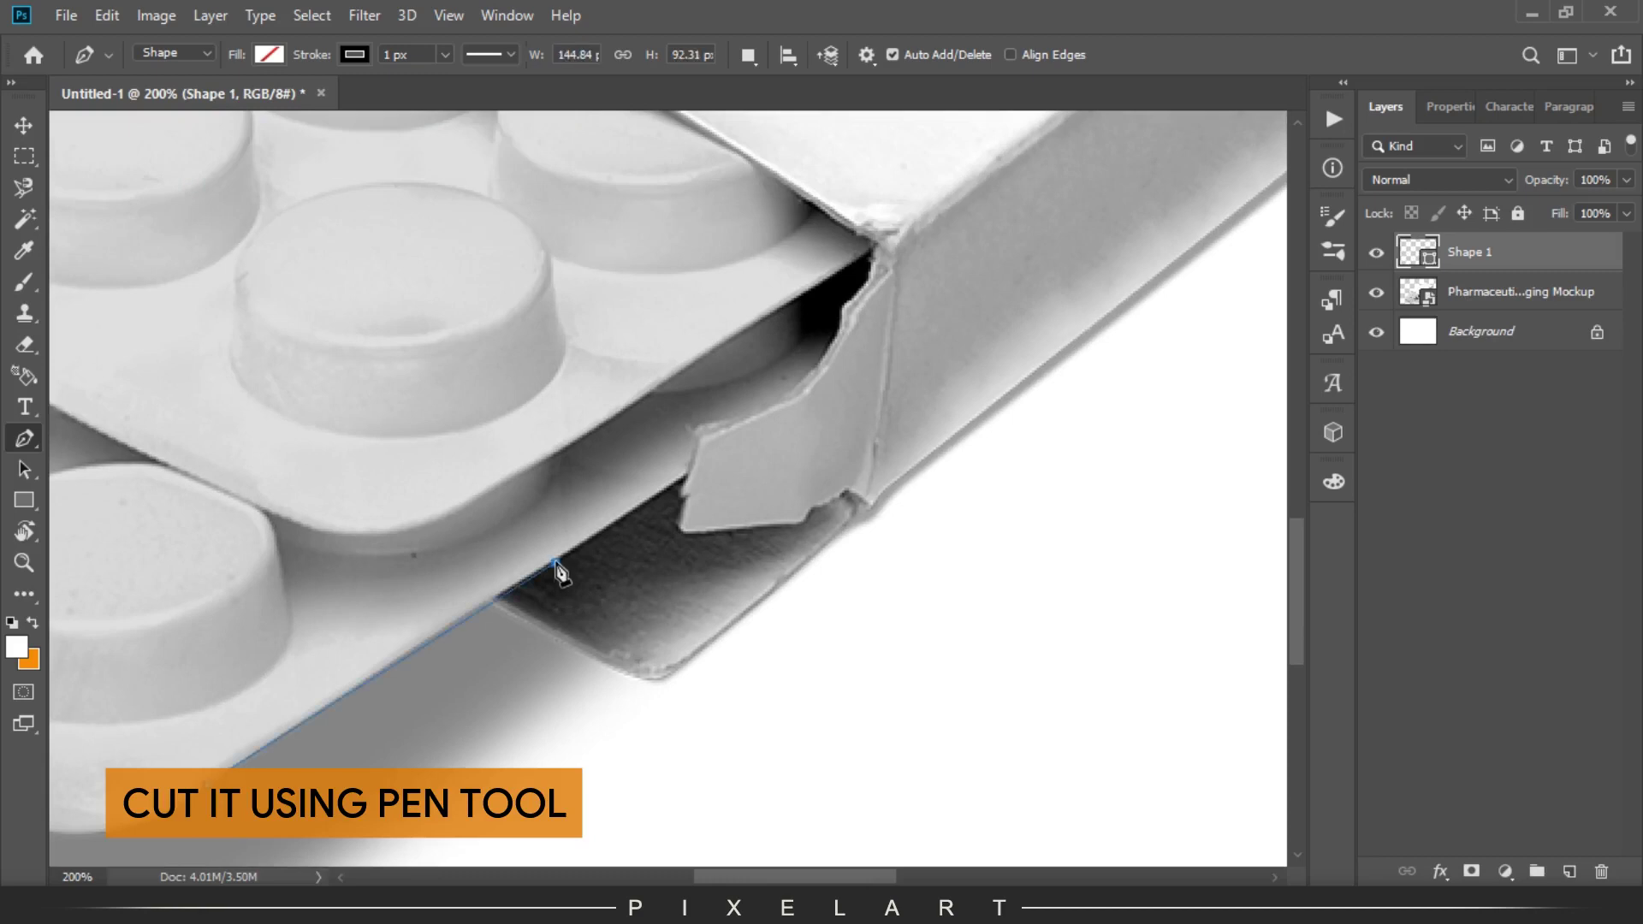
{"action": "key", "text": "Return"}
{"action": "left_click", "coordinate": [455, 620]}
{"action": "left_click", "coordinate": [686, 471]}
{"action": "left_click", "coordinate": [696, 430]}
{"action": "left_click", "coordinate": [775, 404]}
{"action": "left_click", "coordinate": [839, 332]}
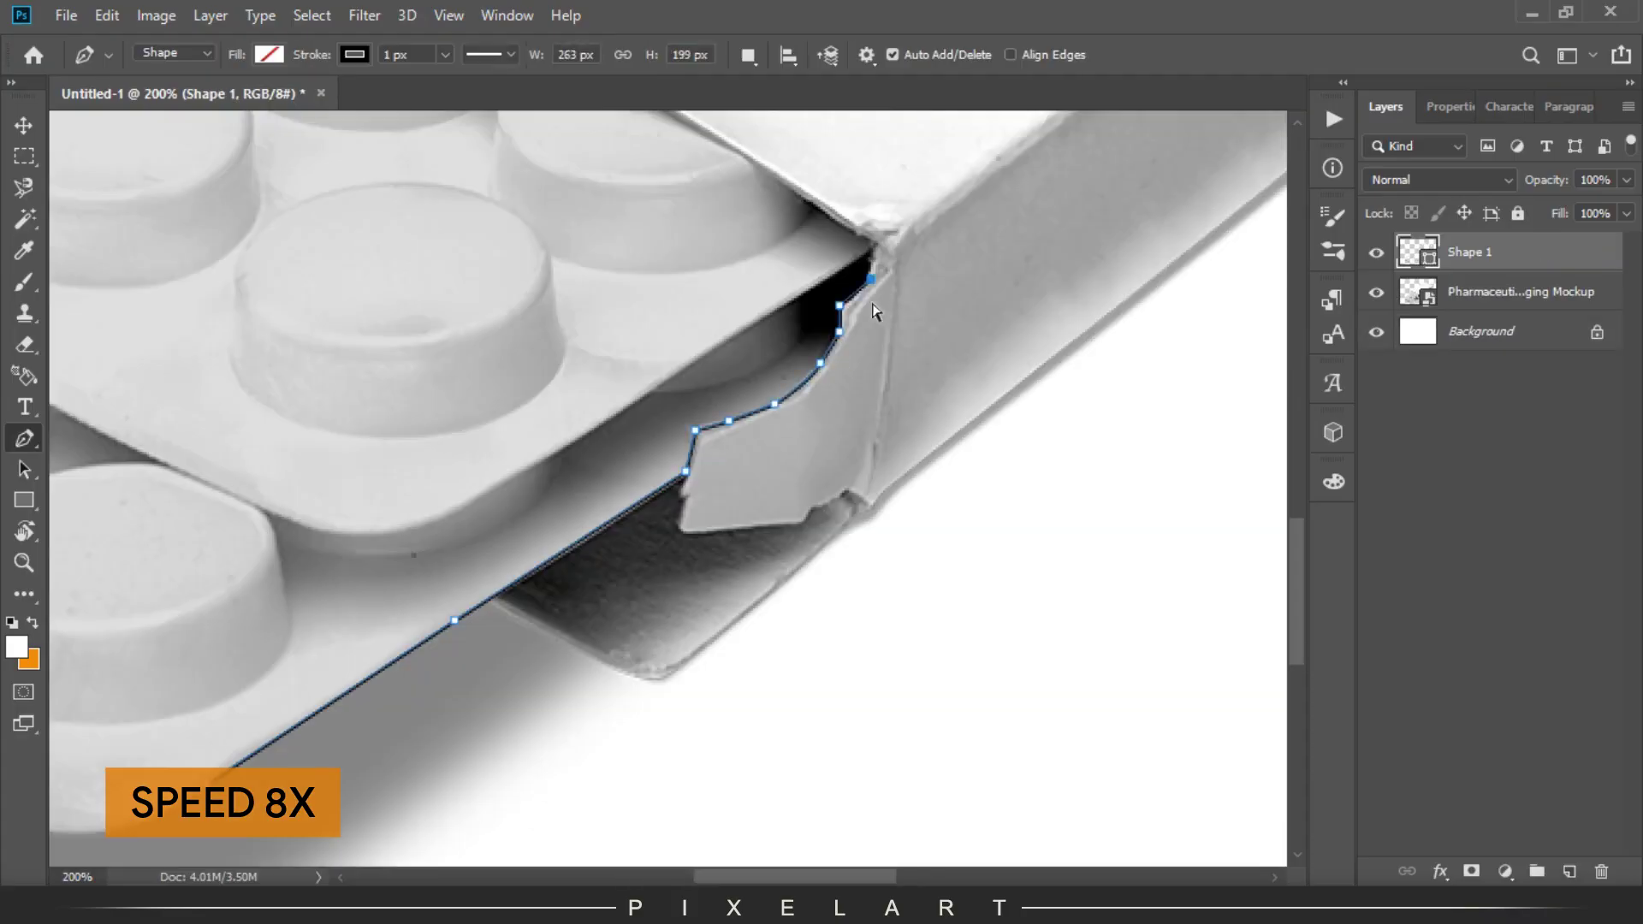
{"action": "left_click", "coordinate": [874, 243]}
{"action": "scroll", "coordinate": [725, 468], "scroll_direction": "up", "scroll_amount": 3}
{"action": "scroll", "coordinate": [728, 496], "scroll_direction": "up", "scroll_amount": 2}
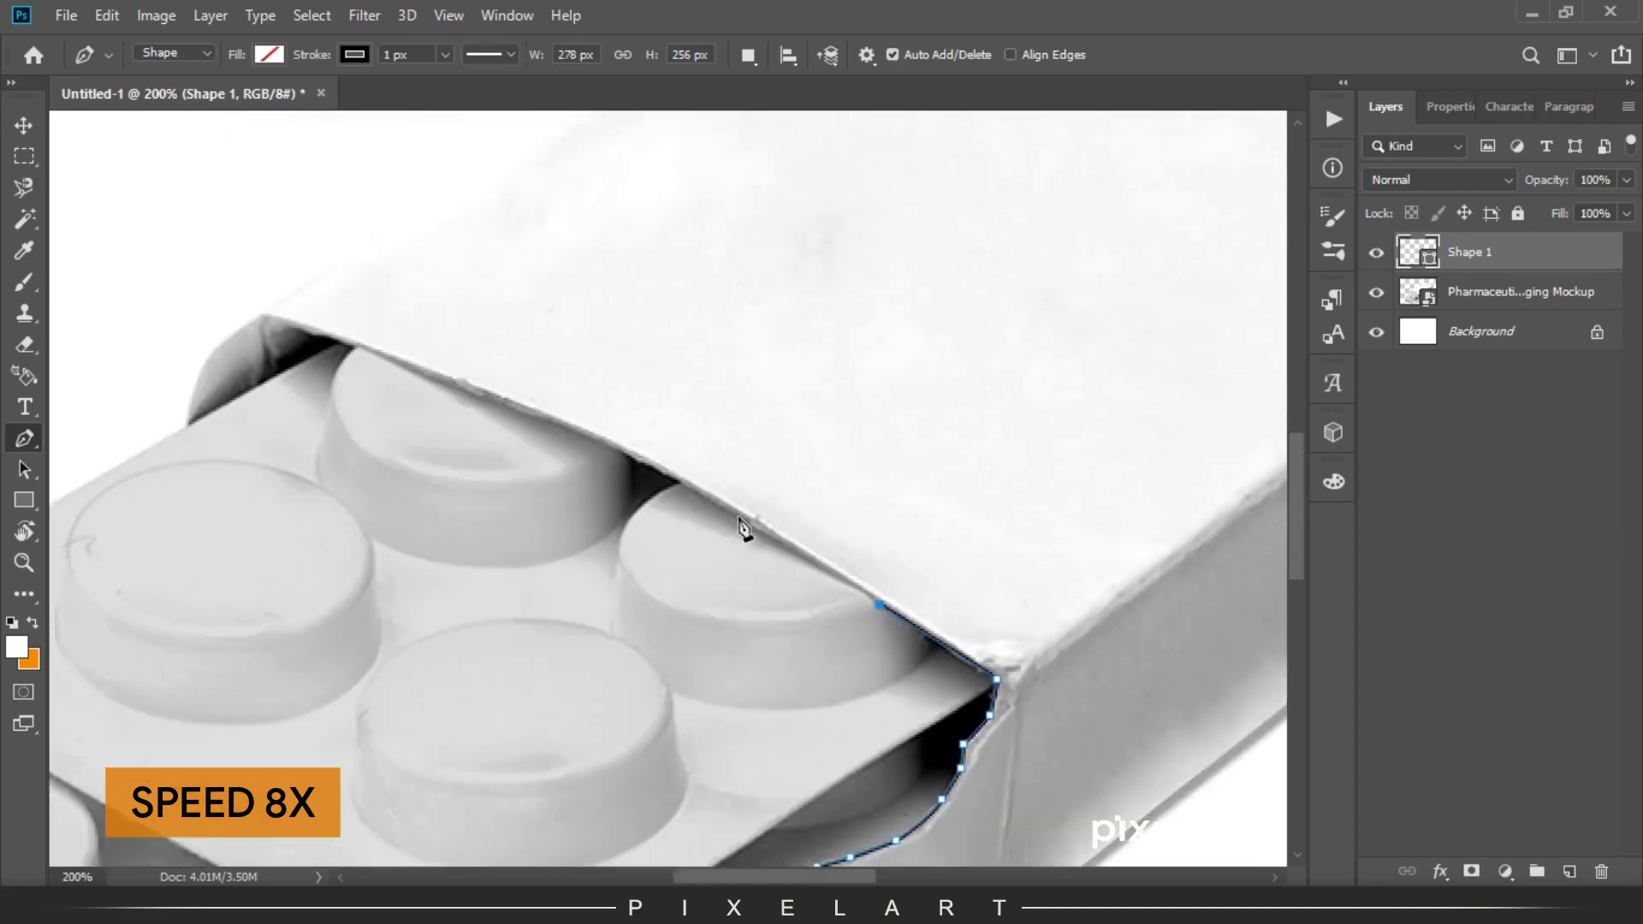
Continue the path along the opening's rim, the flap corner and the blister's rounded corner.
{"action": "left_click", "coordinate": [741, 522]}
{"action": "scroll", "coordinate": [727, 535], "scroll_direction": "up", "scroll_amount": 2}
{"action": "scroll", "coordinate": [685, 530], "scroll_direction": "up", "scroll_amount": 2}
{"action": "left_click", "coordinate": [669, 527]}
{"action": "left_click", "coordinate": [605, 504]}
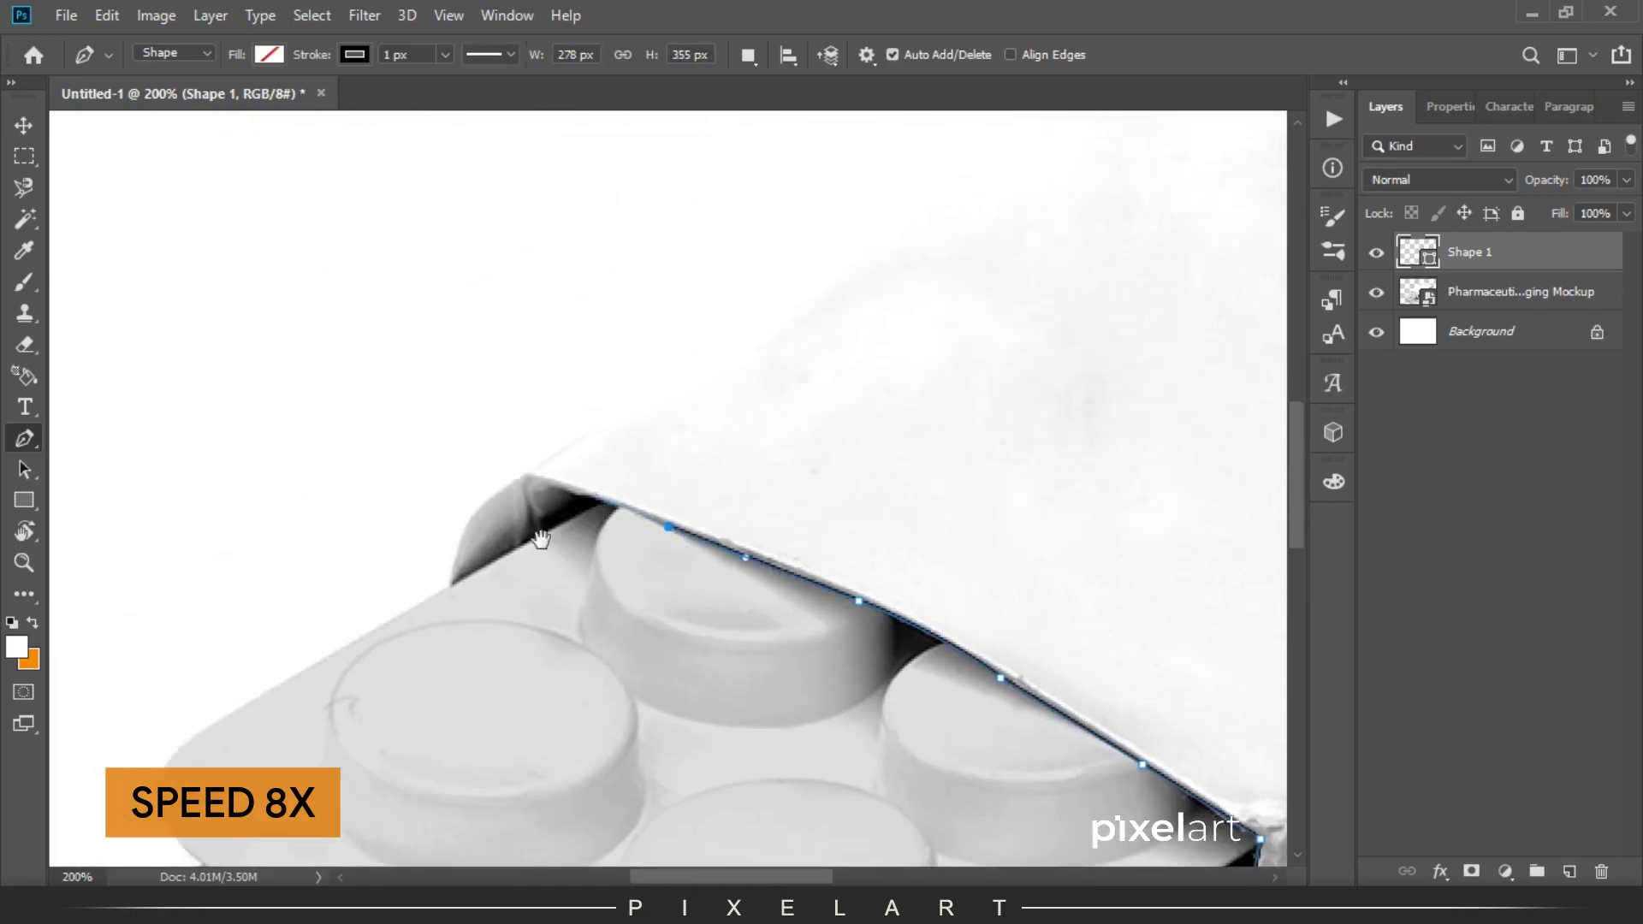
{"action": "scroll", "coordinate": [616, 530], "scroll_direction": "left", "scroll_amount": 3}
{"action": "scroll", "coordinate": [651, 582], "scroll_direction": "left", "scroll_amount": 3}
{"action": "left_click", "coordinate": [679, 591]}
{"action": "left_click", "coordinate": [587, 646]}
{"action": "mouse_move", "coordinate": [506, 720]}
{"action": "left_mouse_down"}
{"action": "mouse_move", "coordinate": [496, 758]}
{"action": "mouse_move", "coordinate": [603, 834]}
{"action": "left_mouse_up"}
{"action": "scroll", "coordinate": [599, 667], "scroll_direction": "down", "scroll_amount": 3}
{"action": "scroll", "coordinate": [603, 641], "scroll_direction": "left", "scroll_amount": 2}
{"action": "left_click", "coordinate": [722, 547], "text": "alt"}
{"action": "left_click", "coordinate": [481, 673]}
Trace the blister's lower corner and bottom edge, curving around to close the outline.
{"action": "scroll", "coordinate": [488, 676], "scroll_direction": "down", "scroll_amount": 3}
{"action": "scroll", "coordinate": [492, 650], "scroll_direction": "left", "scroll_amount": 2}
{"action": "left_click", "coordinate": [547, 527]}
{"action": "left_click_drag", "start_coordinate": [493, 592], "coordinate": [480, 634]}
{"action": "left_click", "coordinate": [524, 657]}
{"action": "scroll", "coordinate": [723, 592], "scroll_direction": "down", "scroll_amount": 5}
{"action": "left_click", "coordinate": [411, 398]}
{"action": "left_click", "coordinate": [640, 526]}
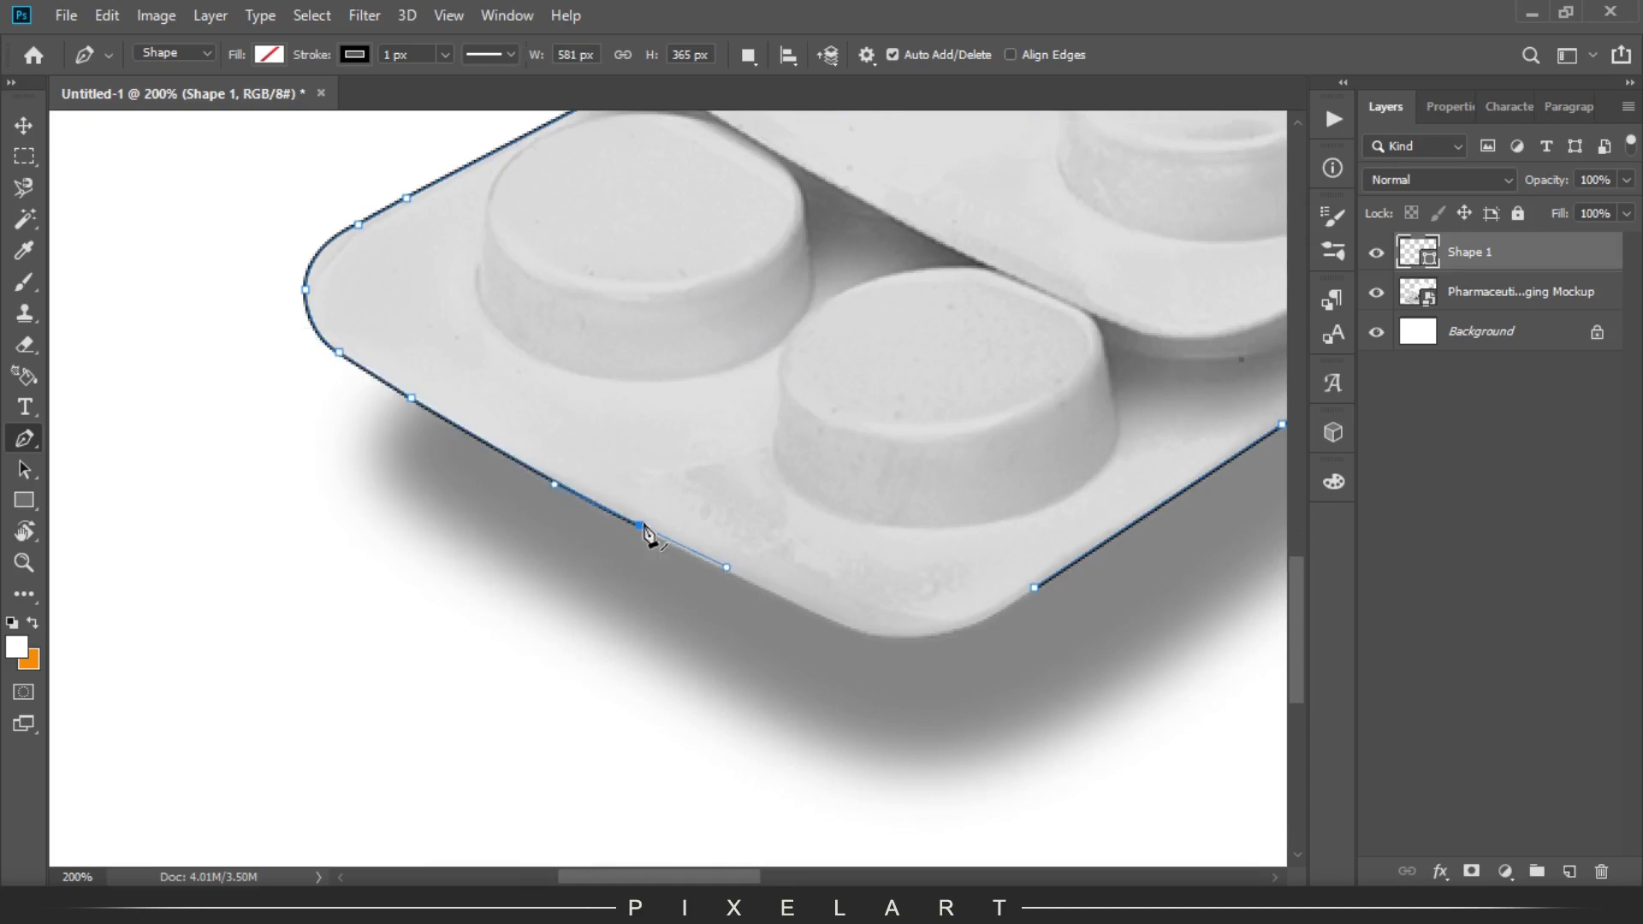
{"action": "left_click", "coordinate": [766, 590]}
{"action": "left_click", "coordinate": [820, 616]}
{"action": "left_click_drag", "start_coordinate": [949, 630], "coordinate": [983, 618]}
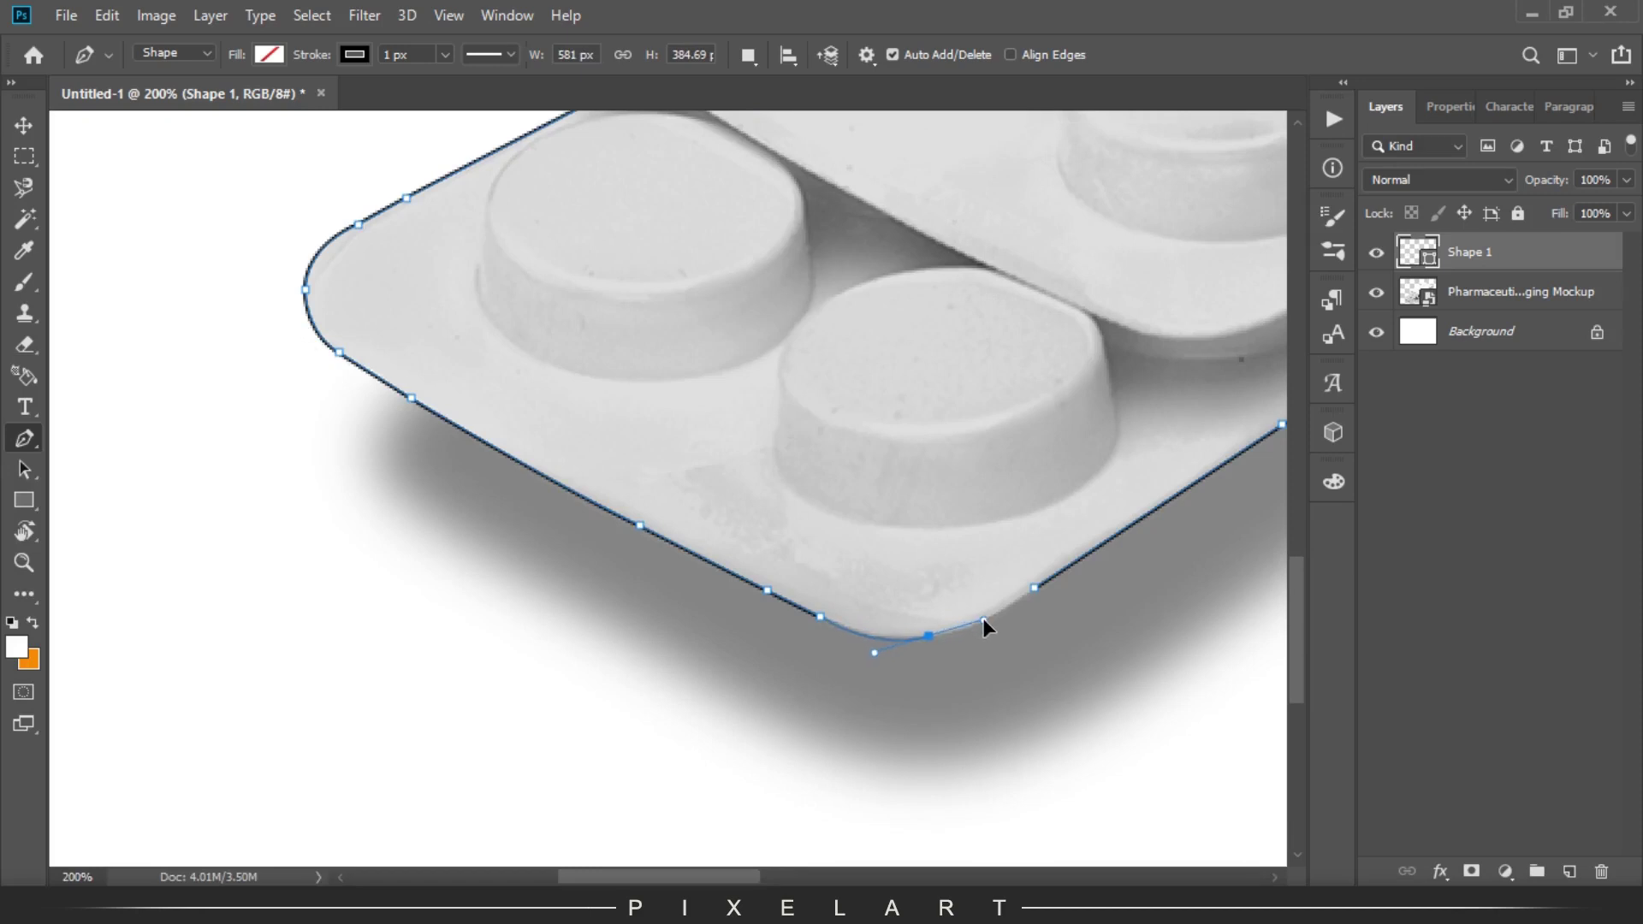
{"action": "left_click_drag", "start_coordinate": [984, 623], "coordinate": [983, 624]}
{"action": "left_click_drag", "start_coordinate": [1096, 557], "coordinate": [1100, 536]}
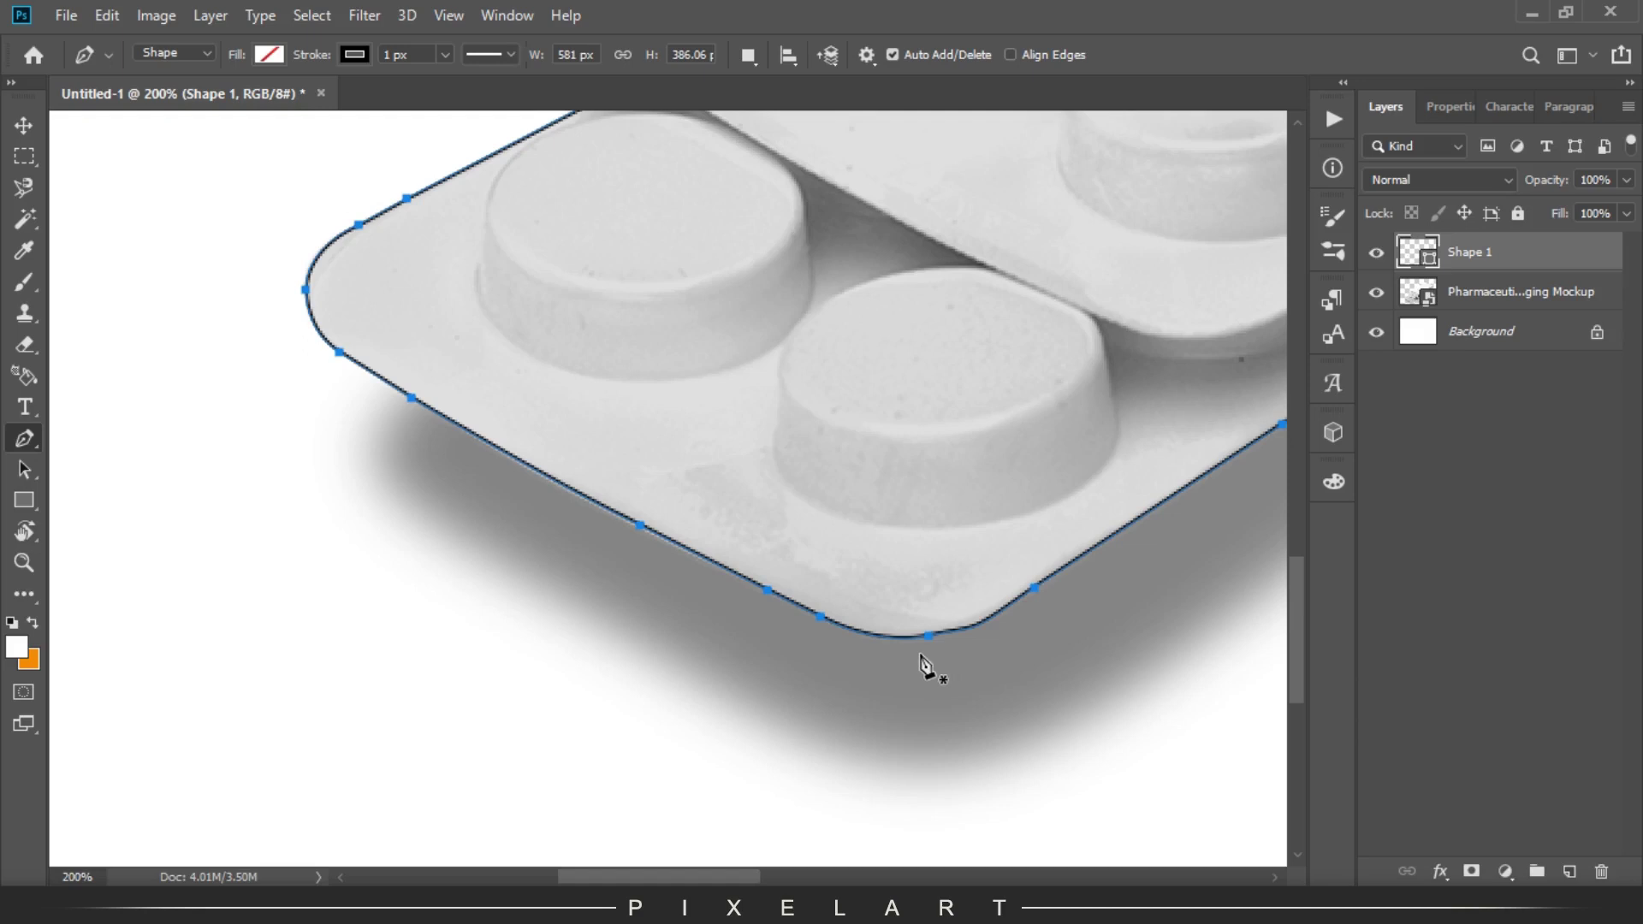
{"action": "key", "text": "ctrl+minus"}
{"action": "key", "text": "ctrl+minus"}
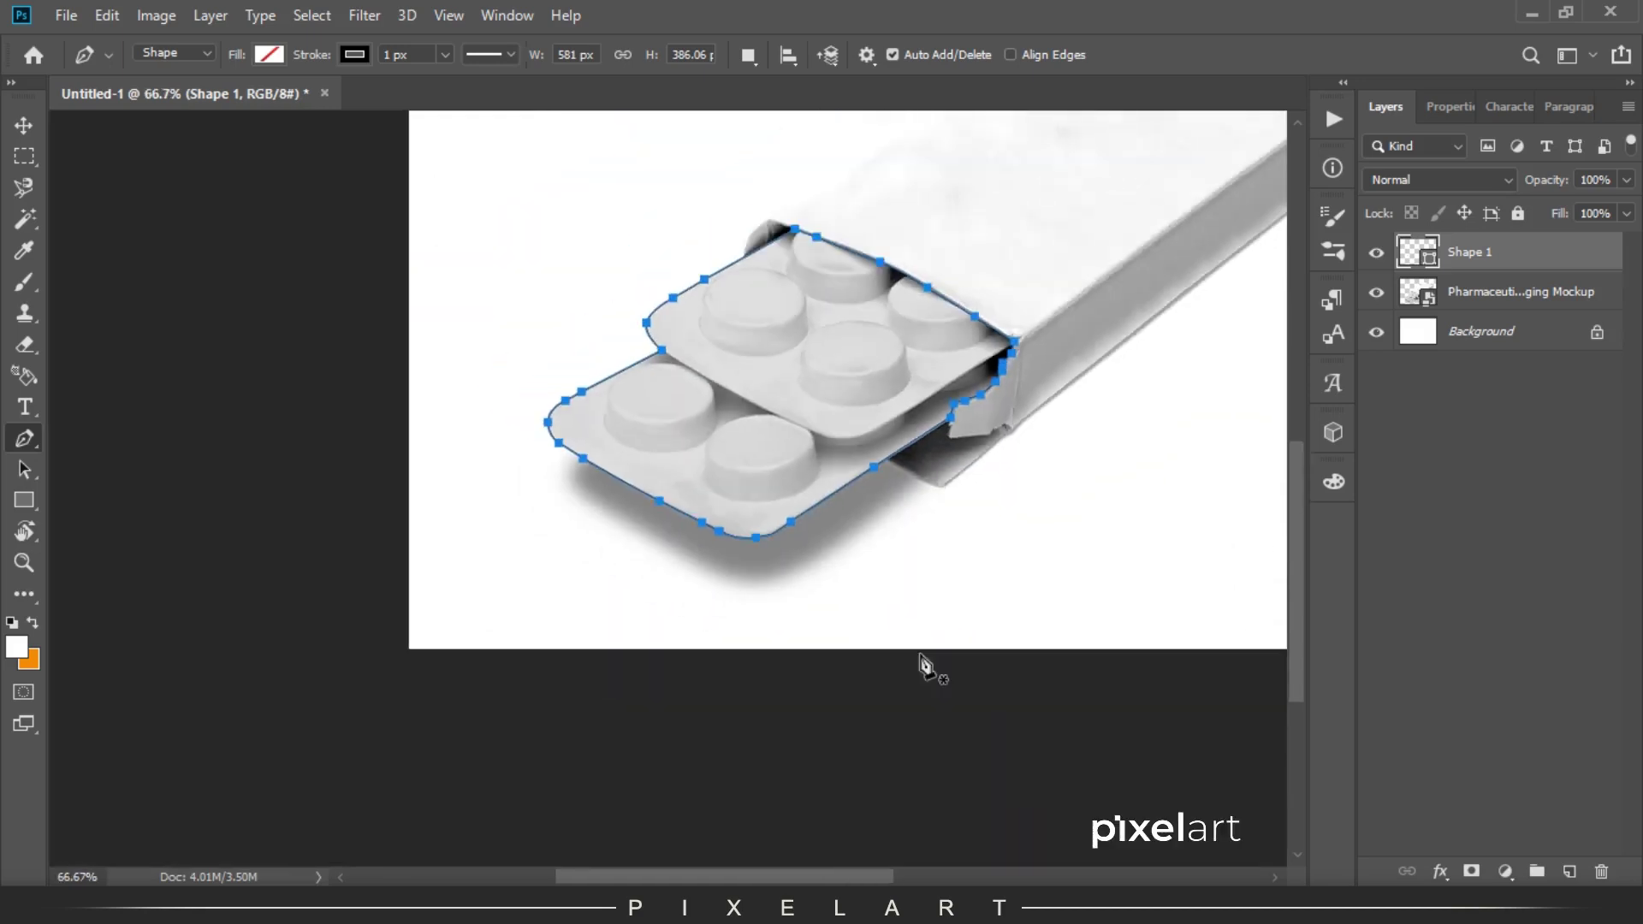
Hide Shape 1 and paste the blister packs in place from the mockup onto a new layer.
{"action": "left_click", "coordinate": [1413, 257], "text": "ctrl"}
{"action": "left_click", "coordinate": [1377, 253]}
{"action": "left_click", "coordinate": [1473, 295]}
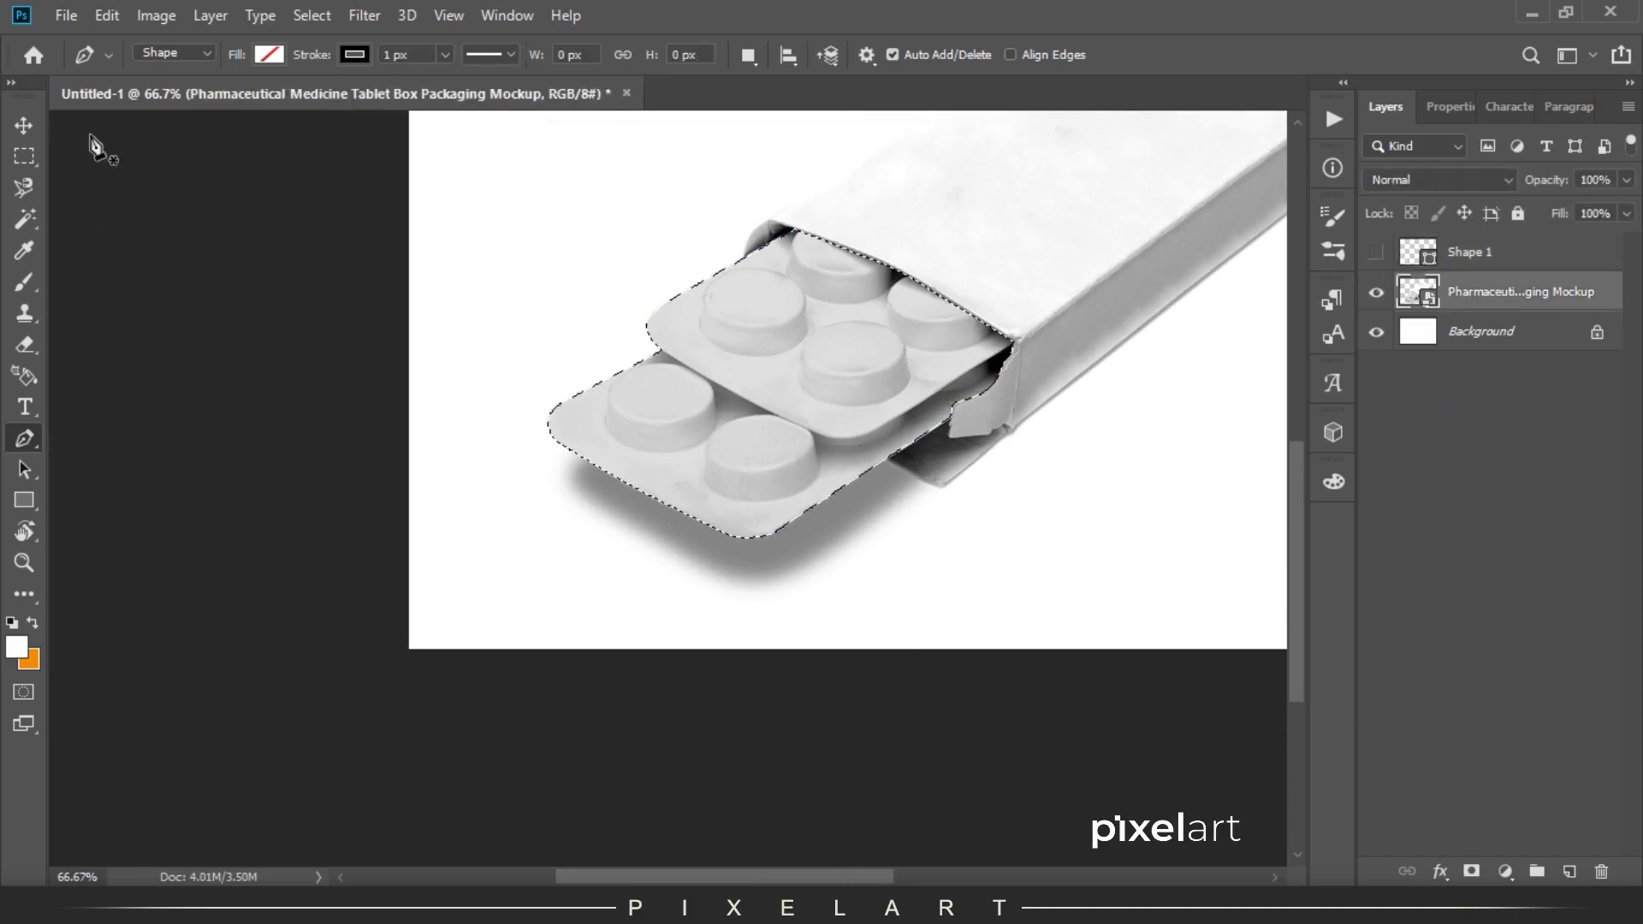
{"action": "left_click", "coordinate": [107, 16]}
{"action": "left_click", "coordinate": [184, 177]}
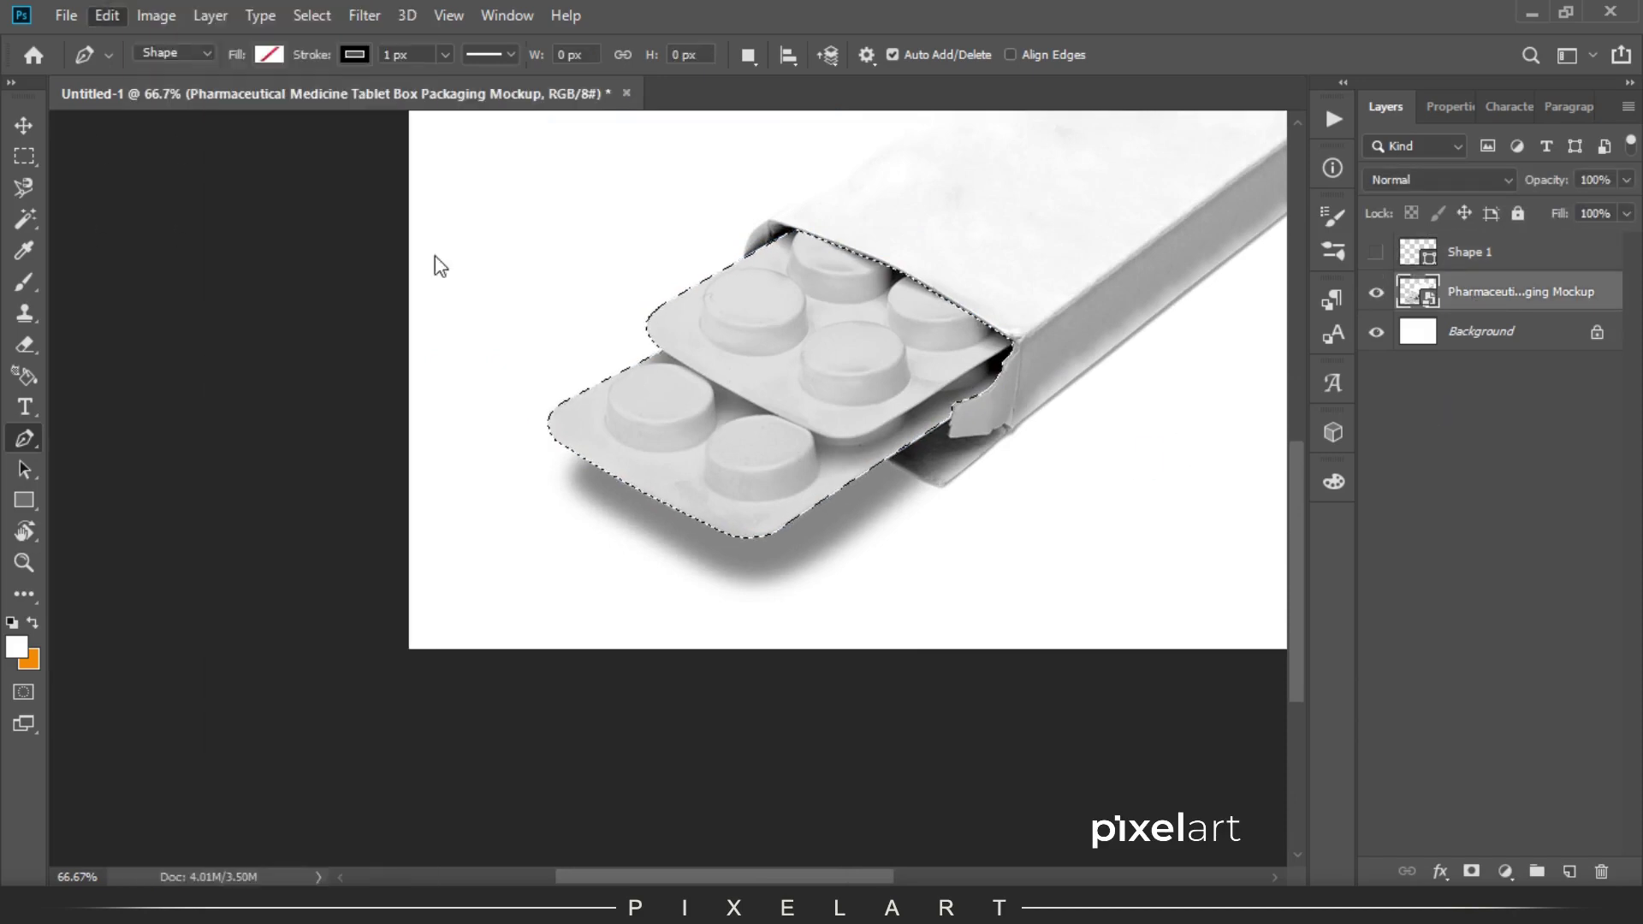
{"action": "left_click", "coordinate": [1569, 873]}
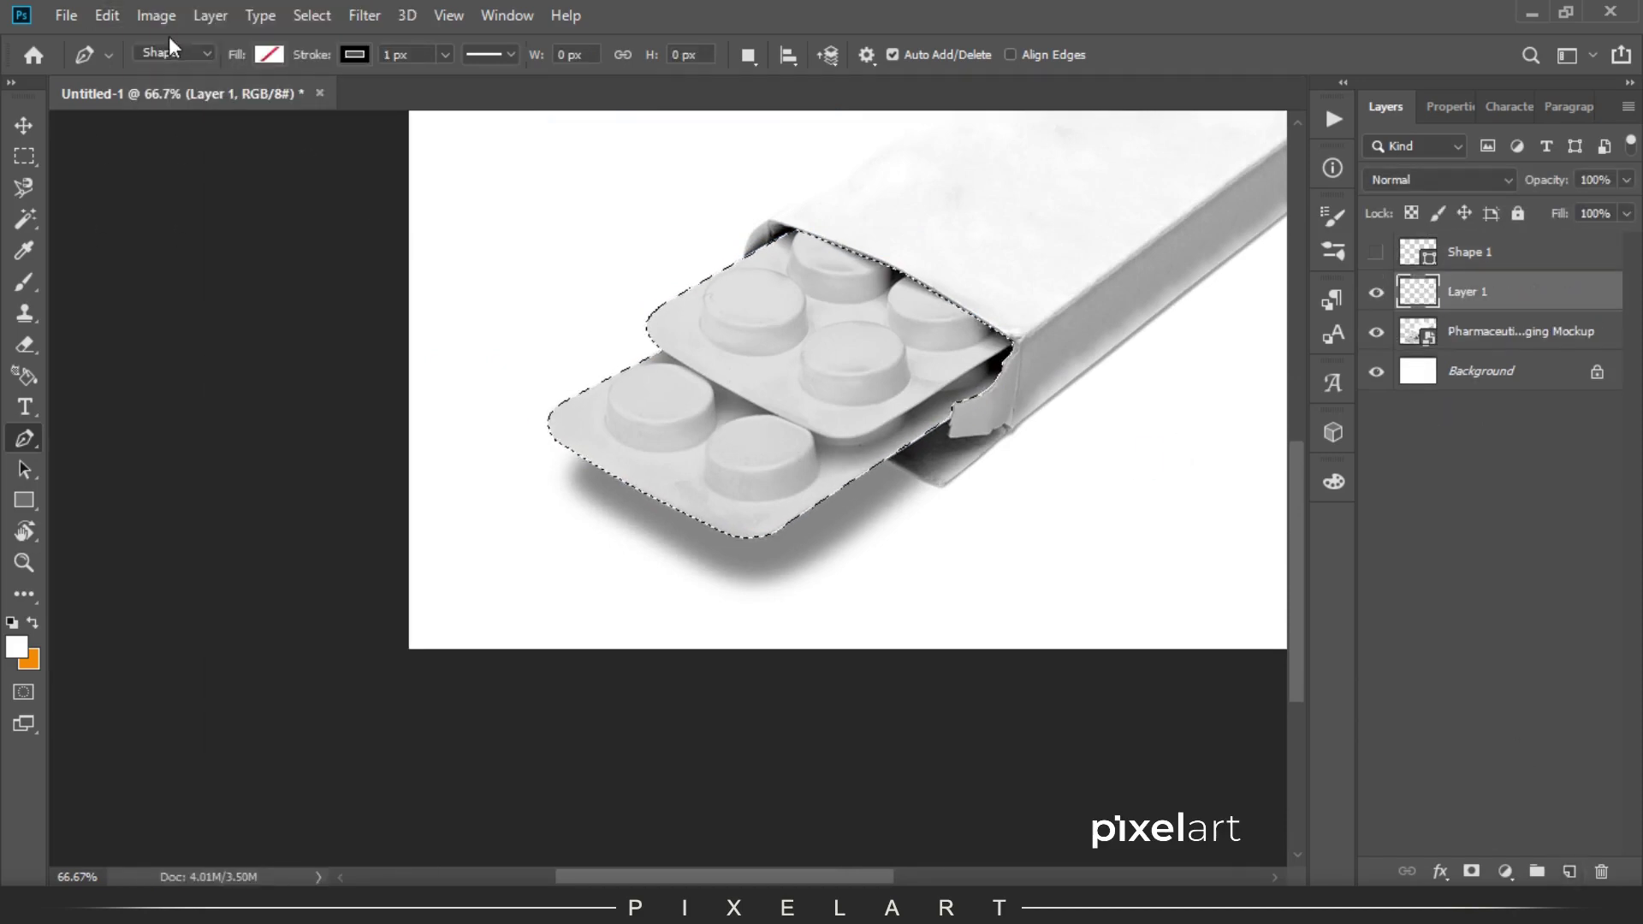
{"action": "left_click", "coordinate": [107, 16]}
{"action": "mouse_move", "coordinate": [205, 244]}
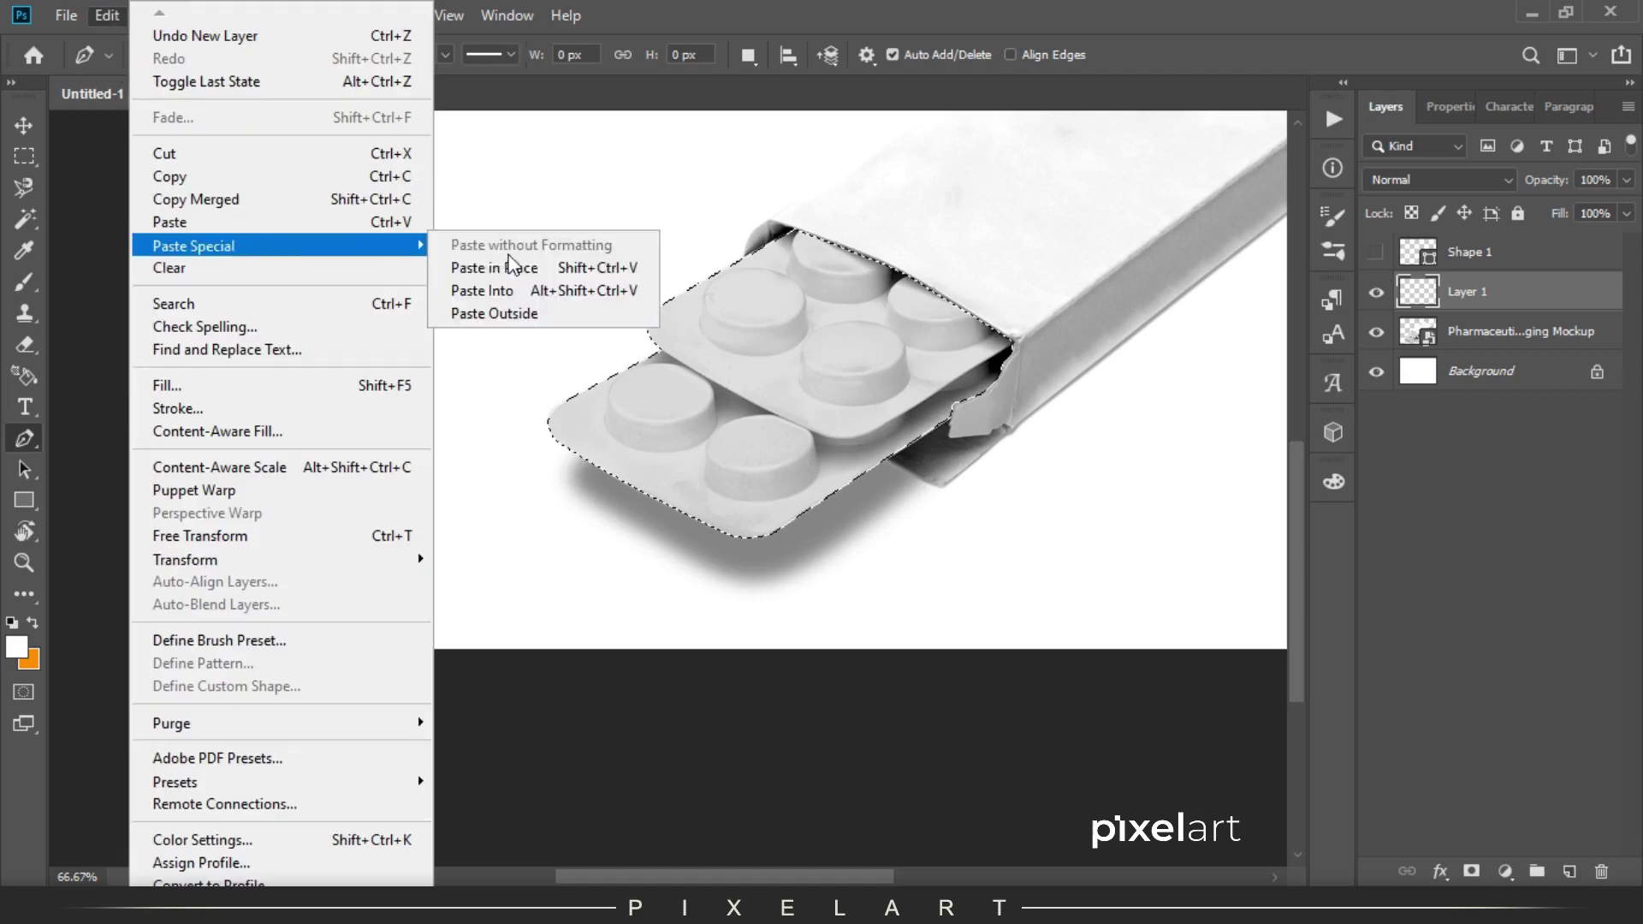
{"action": "left_click", "coordinate": [509, 266]}
Rename the pasted blister pack layer to Tablets.
{"action": "double_click", "coordinate": [1465, 293]}
{"action": "type", "text": "Tabelets"}
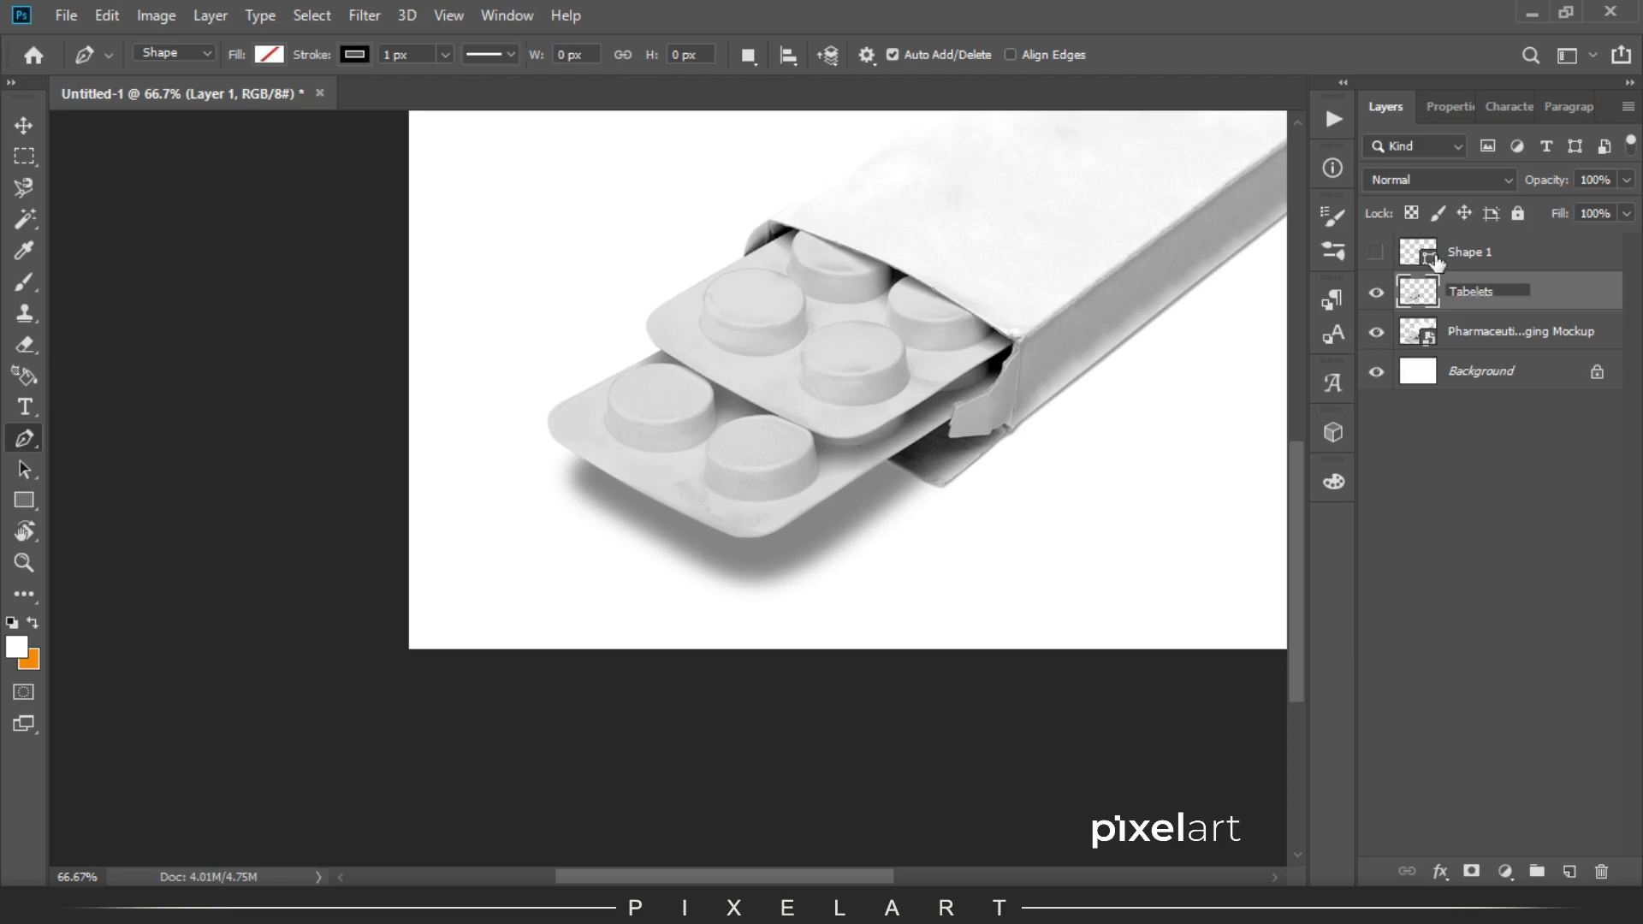
{"action": "left_click", "coordinate": [1489, 332]}
{"action": "double_click", "coordinate": [1472, 291]}
{"action": "key", "text": "Return"}
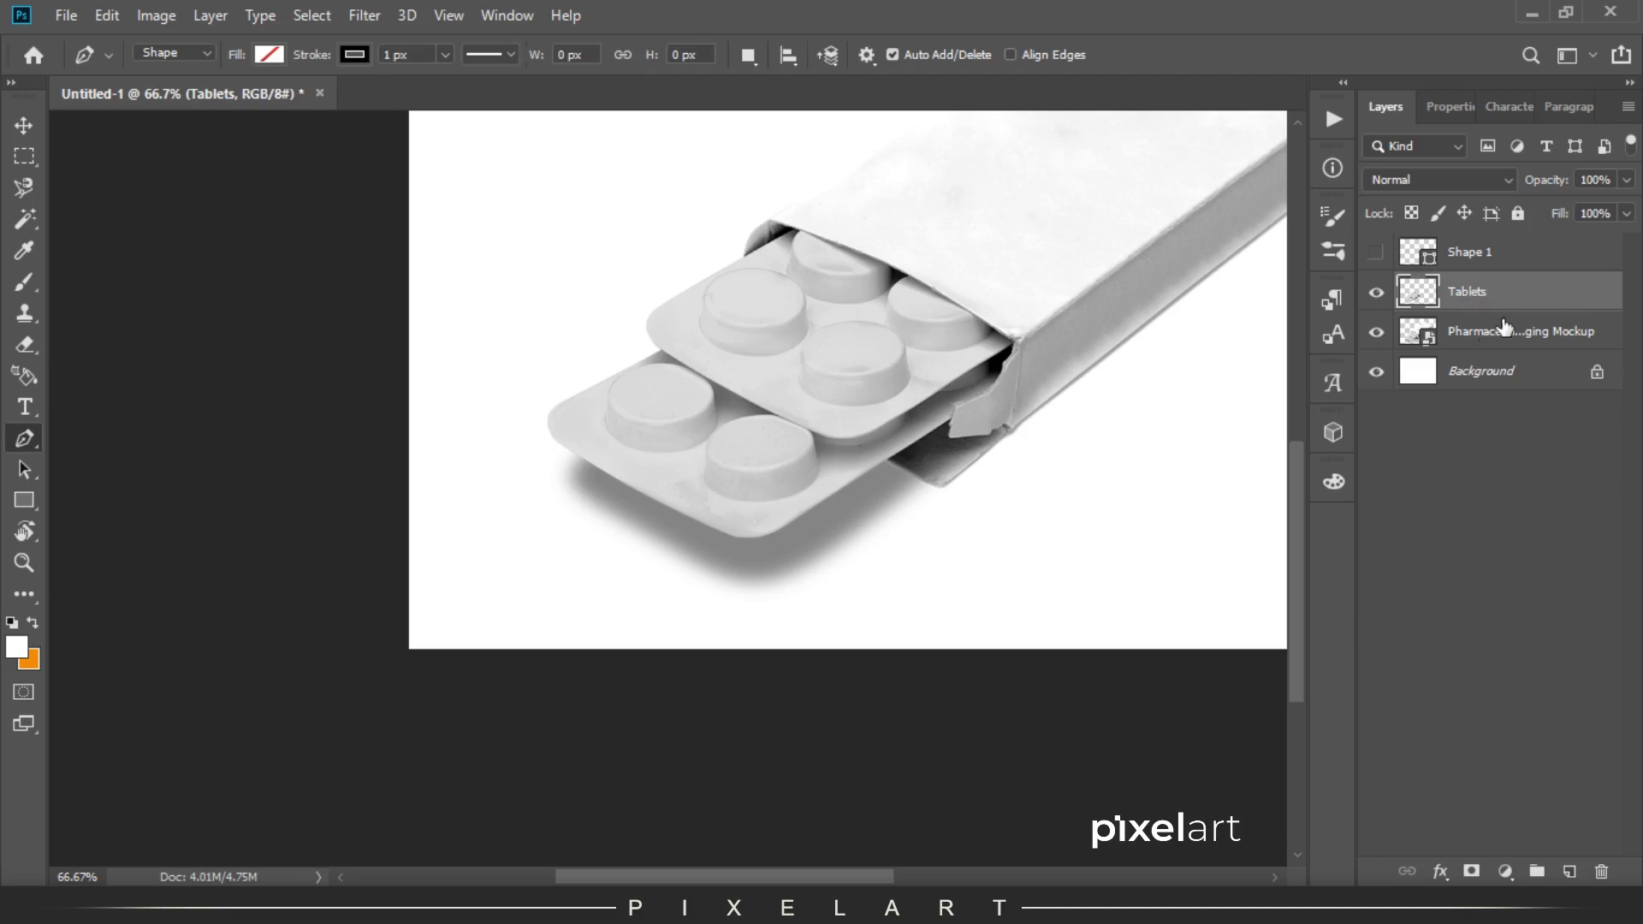
Check the tablets alone, then select the mockup layer and zoom onto the box's front corner.
{"action": "left_click", "coordinate": [1376, 333]}
{"action": "left_click", "coordinate": [1376, 333]}
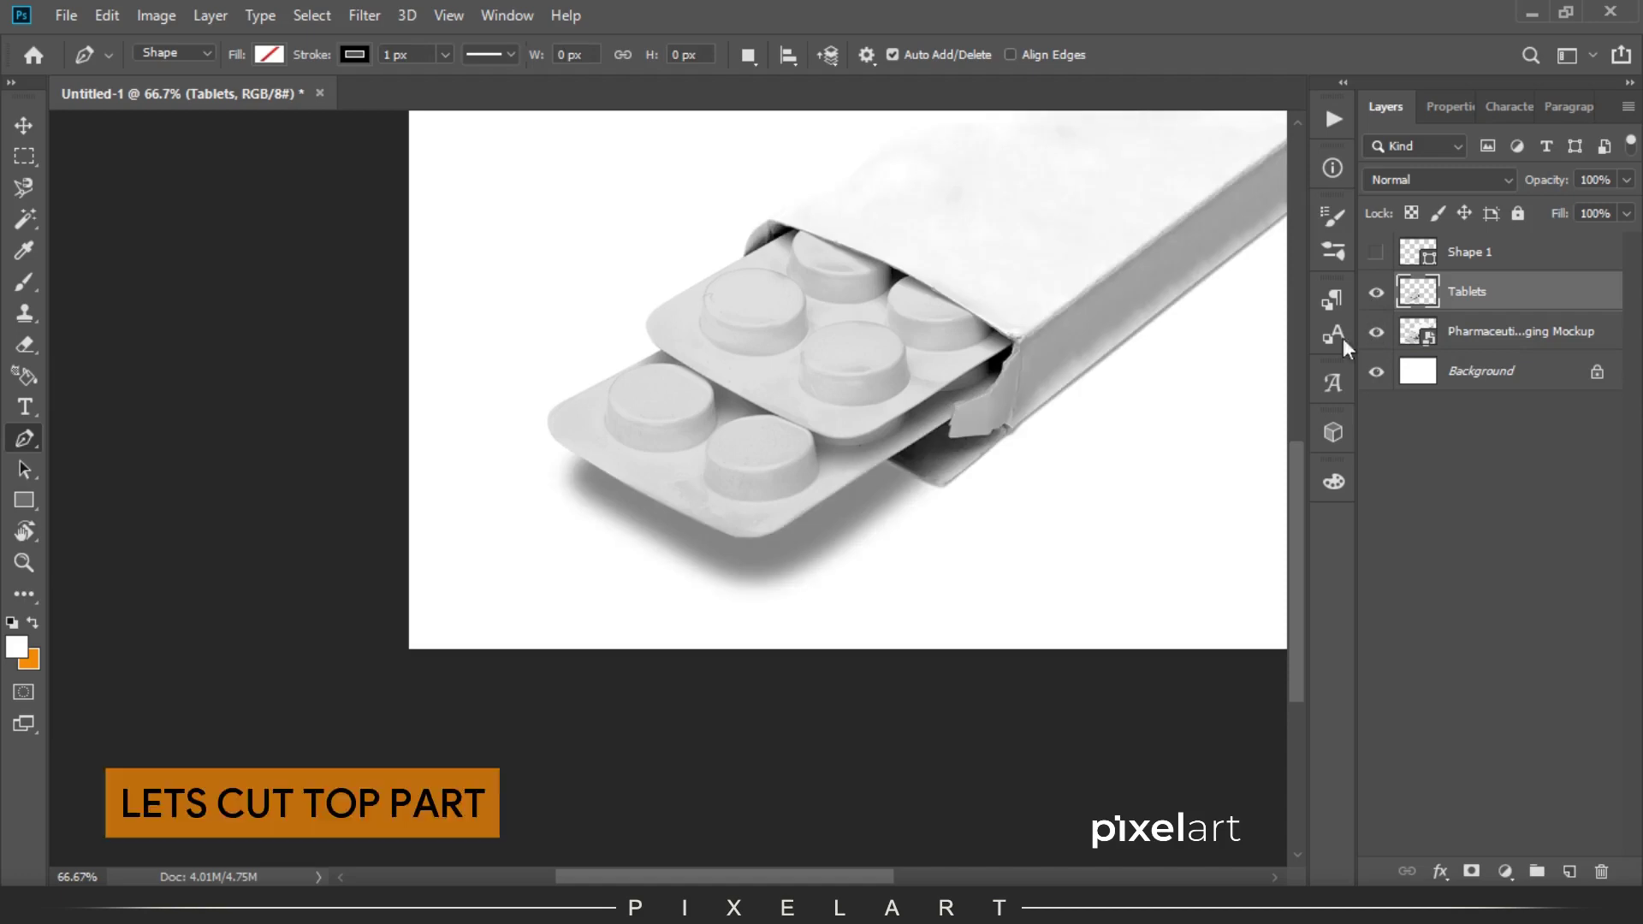
{"action": "scroll", "coordinate": [593, 591], "scroll_direction": "up", "scroll_amount": 3}
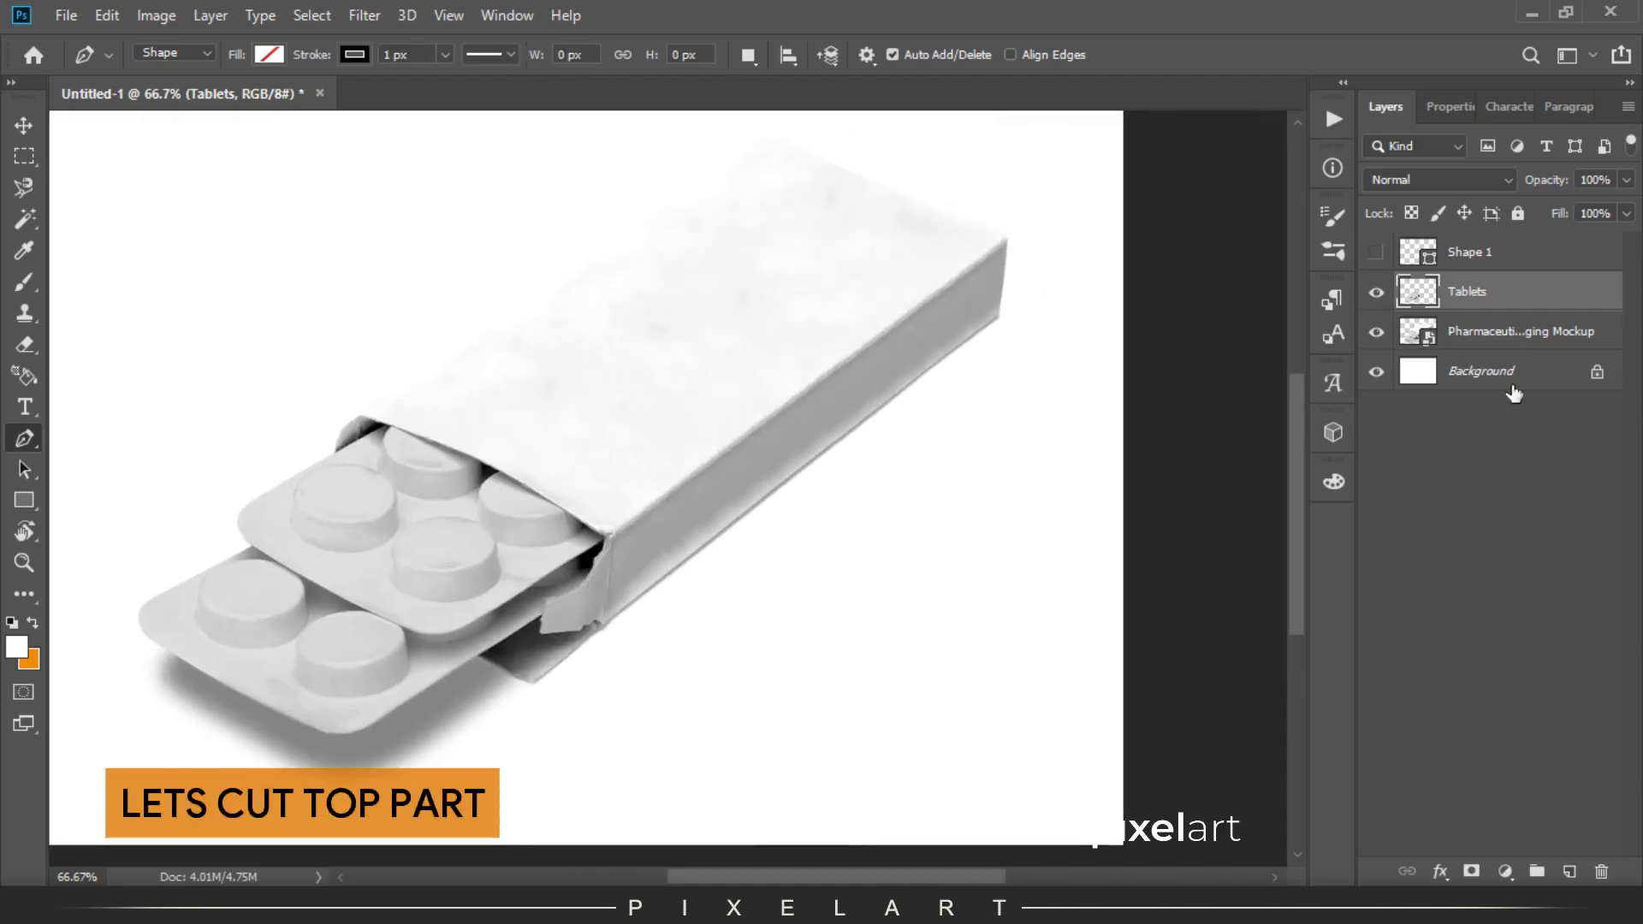
{"action": "left_click", "coordinate": [1518, 342]}
{"action": "scroll", "coordinate": [1240, 415], "scroll_direction": "up", "scroll_amount": 1}
{"action": "mouse_move", "coordinate": [568, 587]}
{"action": "left_mouse_down"}
{"action": "mouse_move", "coordinate": [692, 667]}
{"action": "mouse_move", "coordinate": [942, 488]}
{"action": "left_mouse_up"}
{"action": "scroll", "coordinate": [693, 676], "scroll_direction": "up", "scroll_amount": 1}
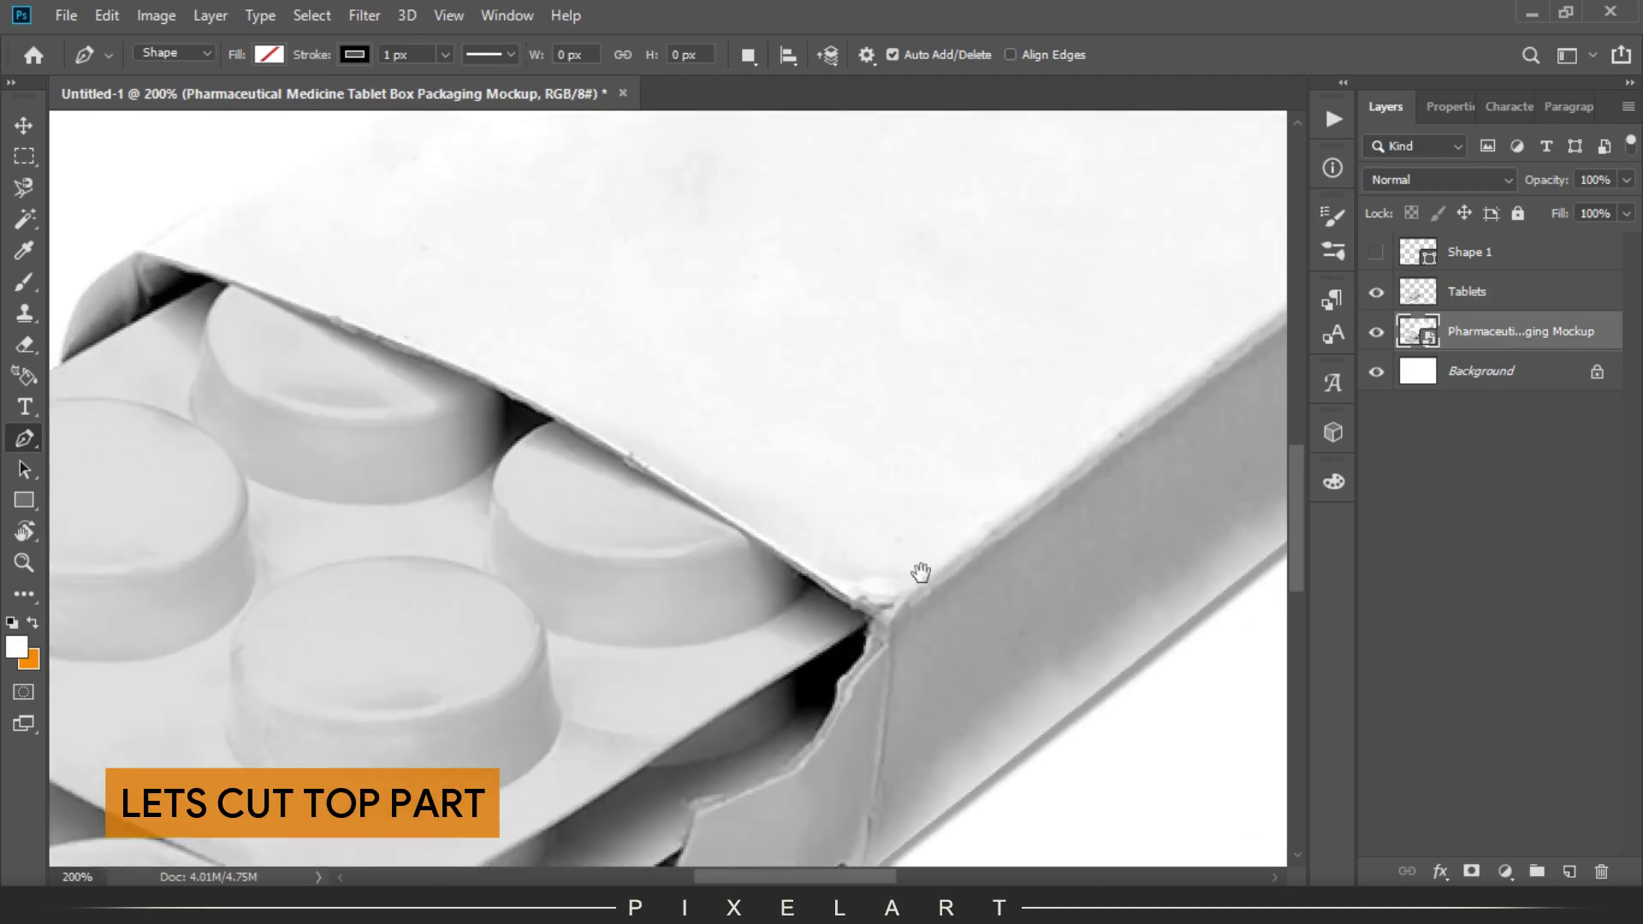
Start the Shape 2 path at the front corner, tracing the opening rim to the left corner.
{"action": "left_click", "coordinate": [870, 613]}
{"action": "left_click", "coordinate": [817, 581]}
{"action": "left_click", "coordinate": [831, 595]}
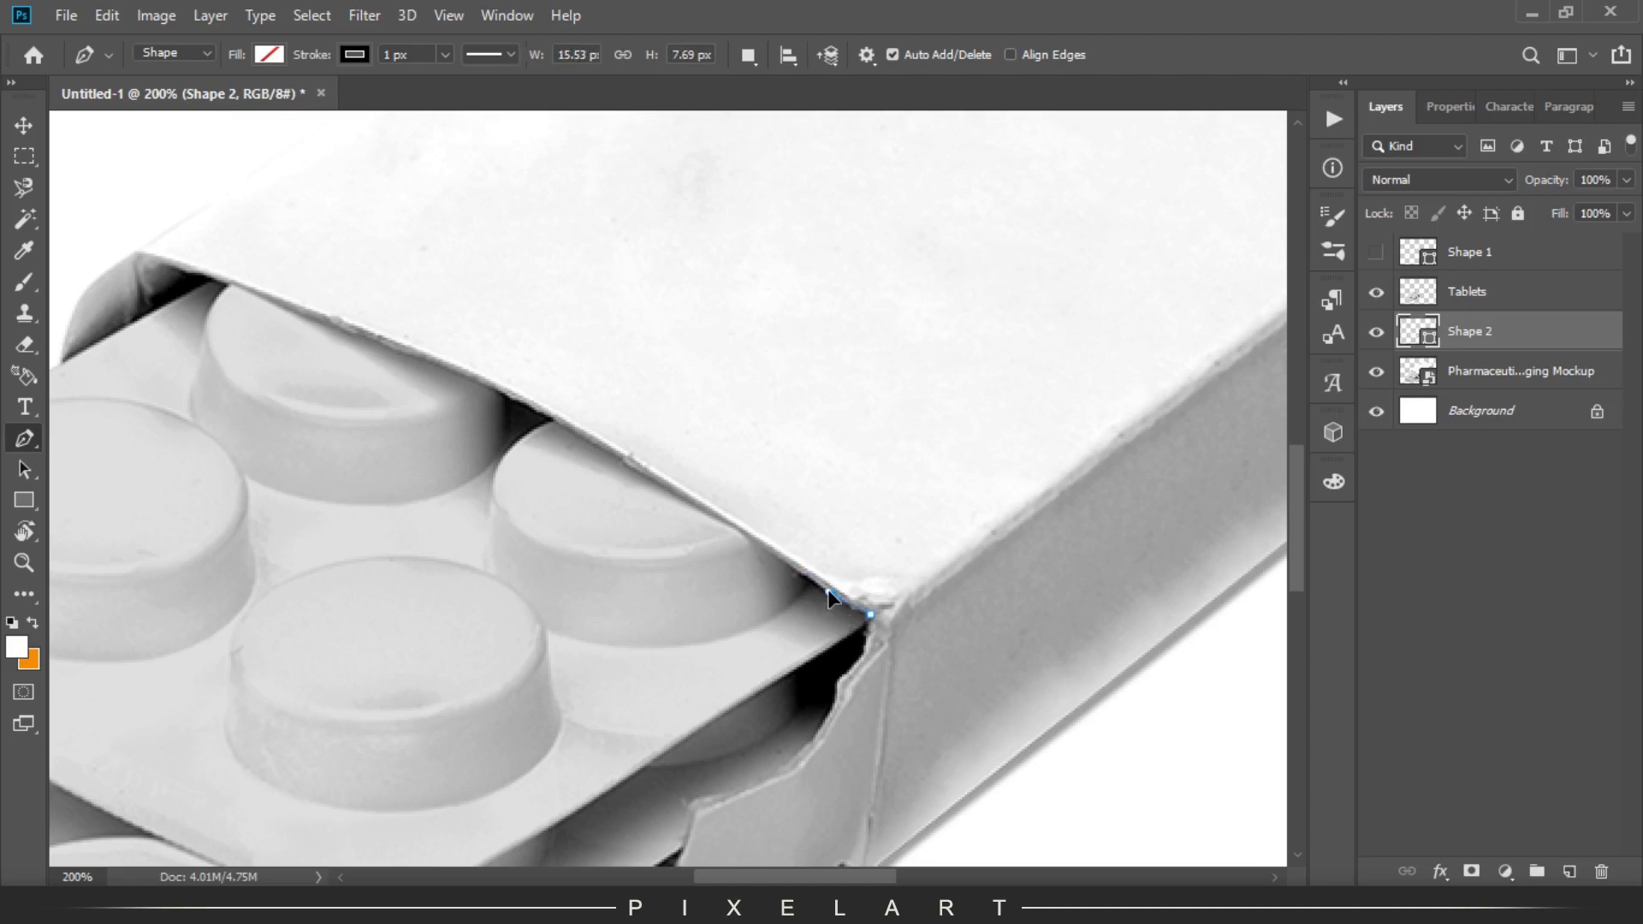
{"action": "left_click", "coordinate": [701, 506]}
{"action": "left_click", "coordinate": [828, 558]}
{"action": "left_click", "coordinate": [772, 534]}
{"action": "left_click", "coordinate": [721, 513]}
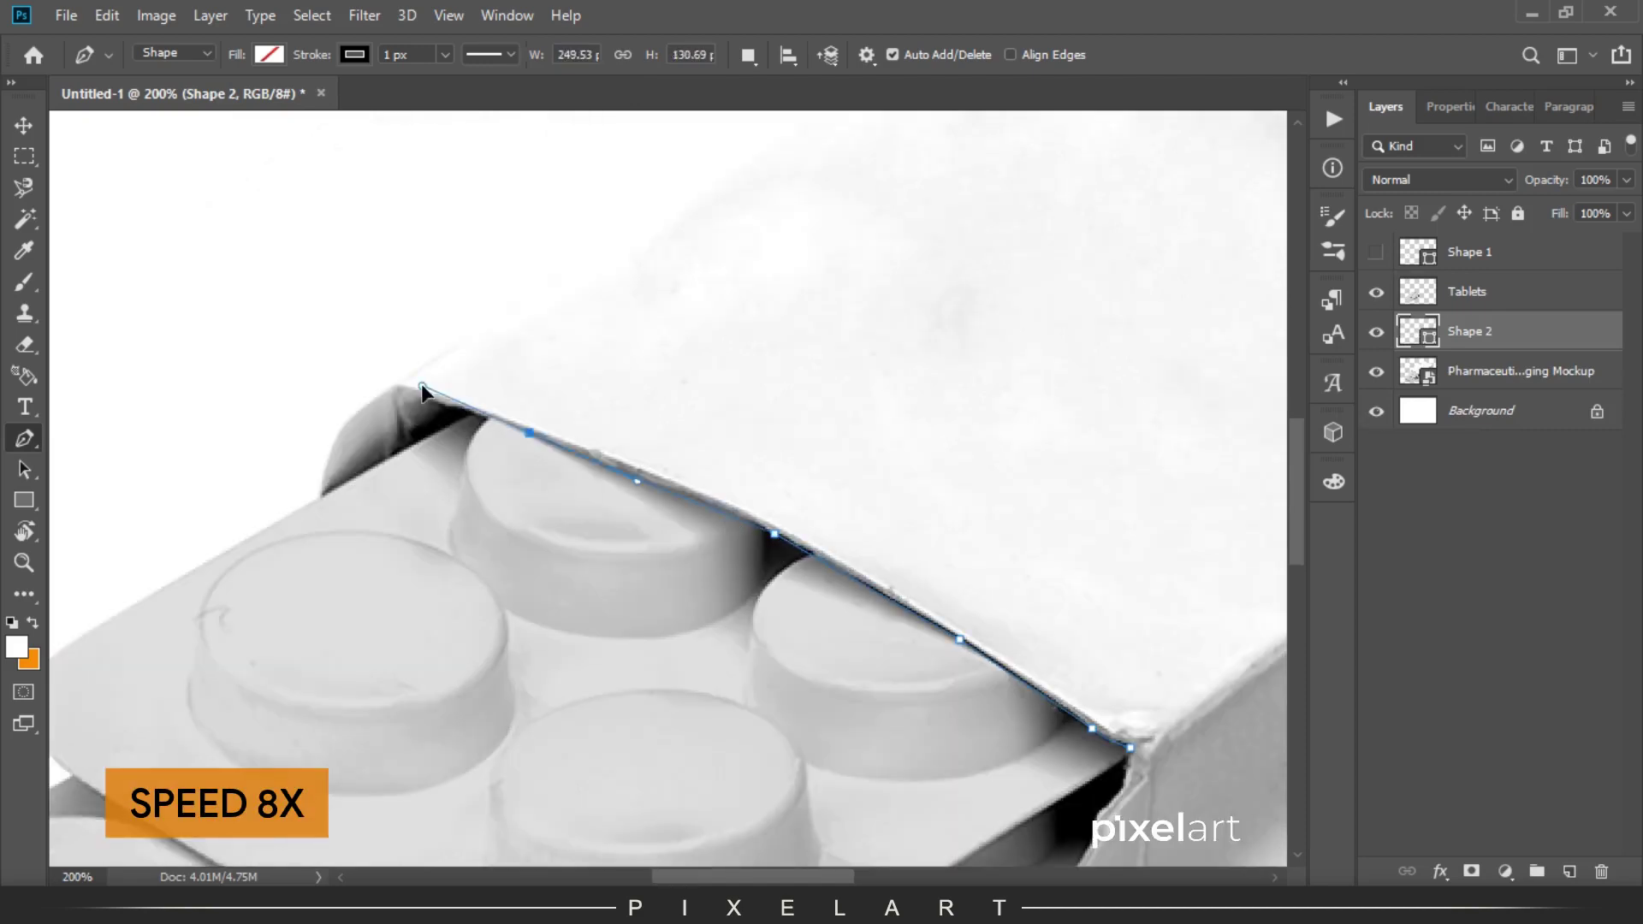
{"action": "left_click", "coordinate": [516, 432]}
{"action": "left_click", "coordinate": [396, 390]}
Trace the top panel's far corner and right edge, close the outline, and load it as a selection.
{"action": "mouse_move", "coordinate": [740, 231]}
{"action": "left_mouse_down"}
{"action": "mouse_move", "coordinate": [606, 616]}
{"action": "mouse_move", "coordinate": [869, 331]}
{"action": "left_mouse_up"}
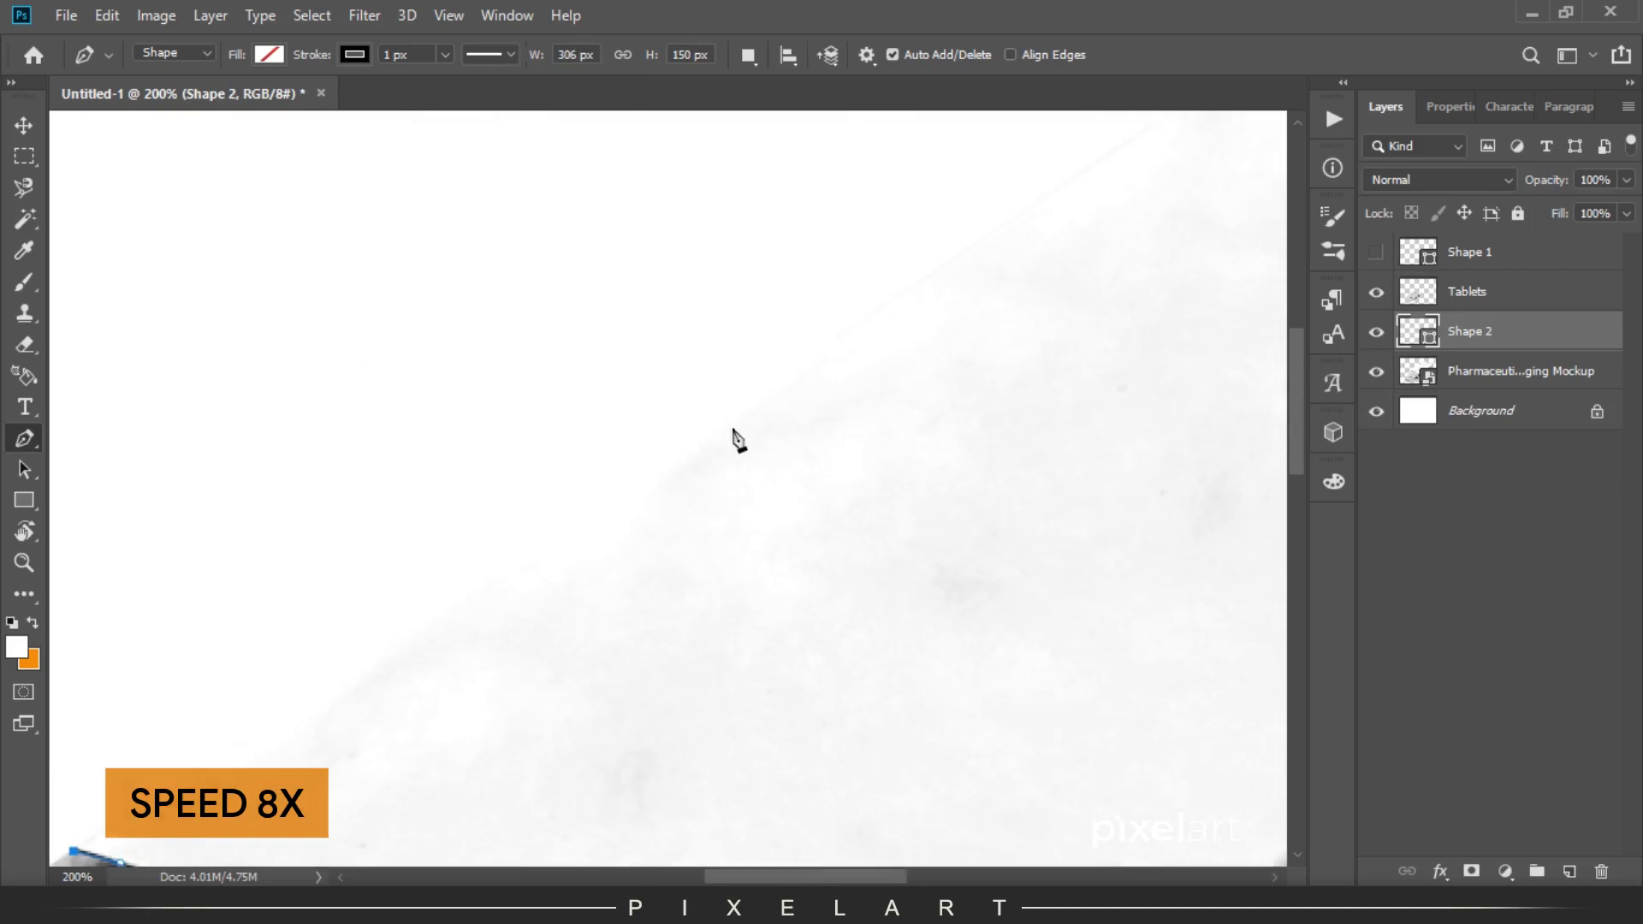
{"action": "mouse_move", "coordinate": [696, 524]}
{"action": "left_mouse_down"}
{"action": "mouse_move", "coordinate": [1020, 333]}
{"action": "mouse_move", "coordinate": [213, 126]}
{"action": "left_mouse_up"}
{"action": "left_click", "coordinate": [936, 351]}
{"action": "left_click", "coordinate": [860, 391]}
{"action": "left_click", "coordinate": [891, 404]}
{"action": "left_click_drag", "start_coordinate": [907, 422], "coordinate": [901, 438]}
{"action": "mouse_move", "coordinate": [709, 591]}
{"action": "left_mouse_down"}
{"action": "mouse_move", "coordinate": [907, 293]}
{"action": "mouse_move", "coordinate": [1066, 197]}
{"action": "left_mouse_up"}
{"action": "left_click", "coordinate": [525, 569]}
{"action": "left_click", "coordinate": [514, 583]}
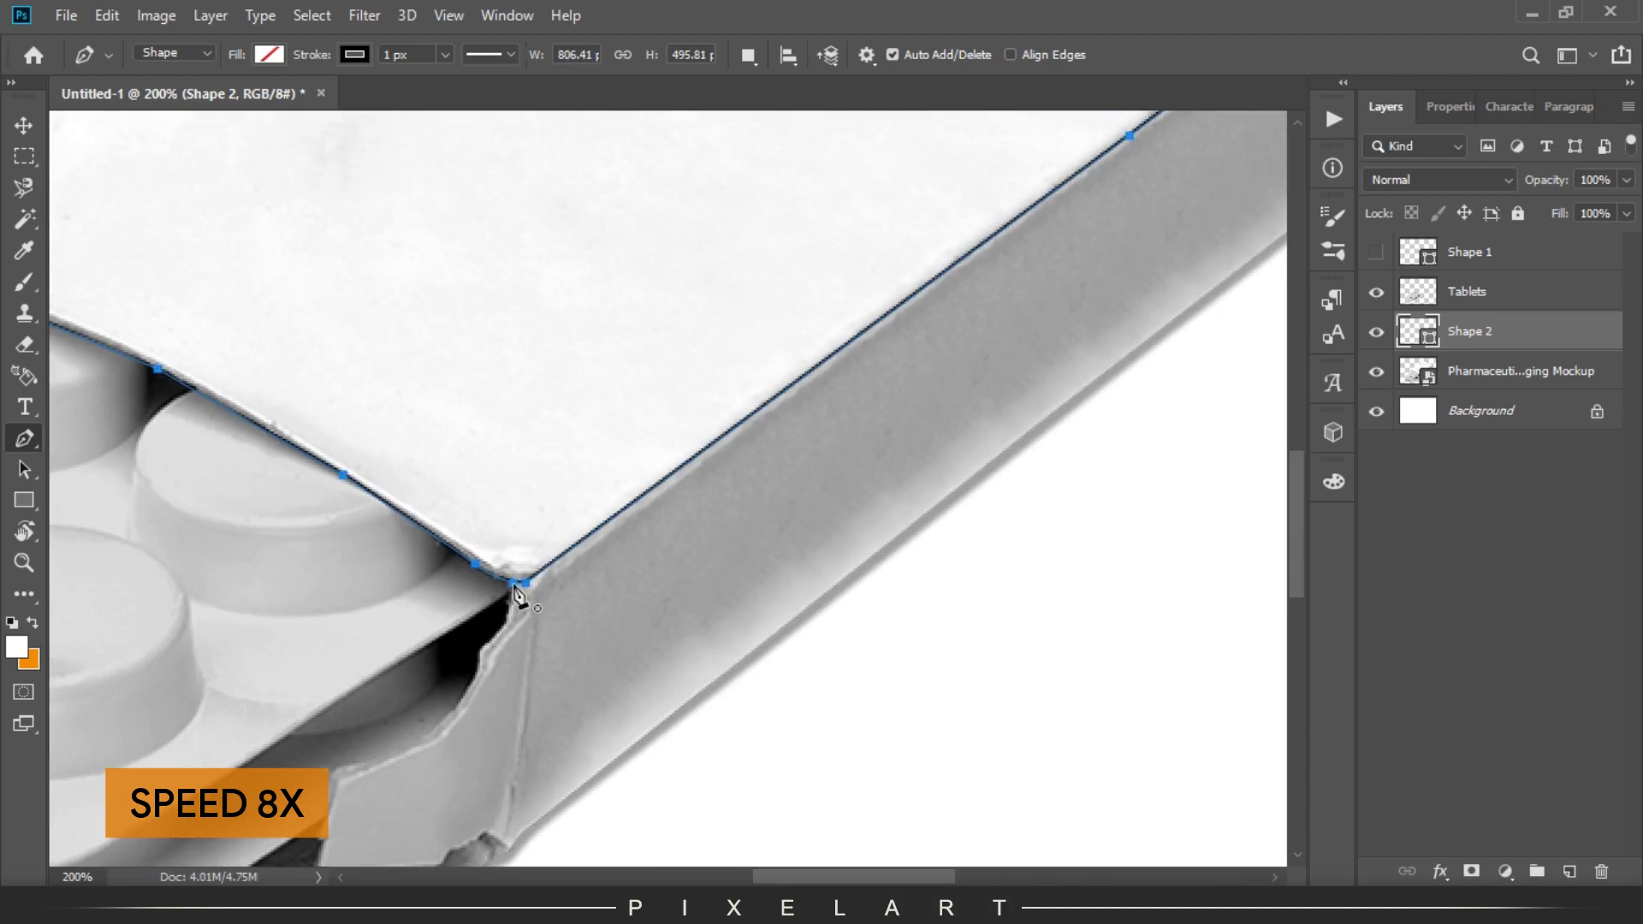
{"action": "key", "text": "ctrl+minus"}
{"action": "key", "text": "ctrl+Return"}
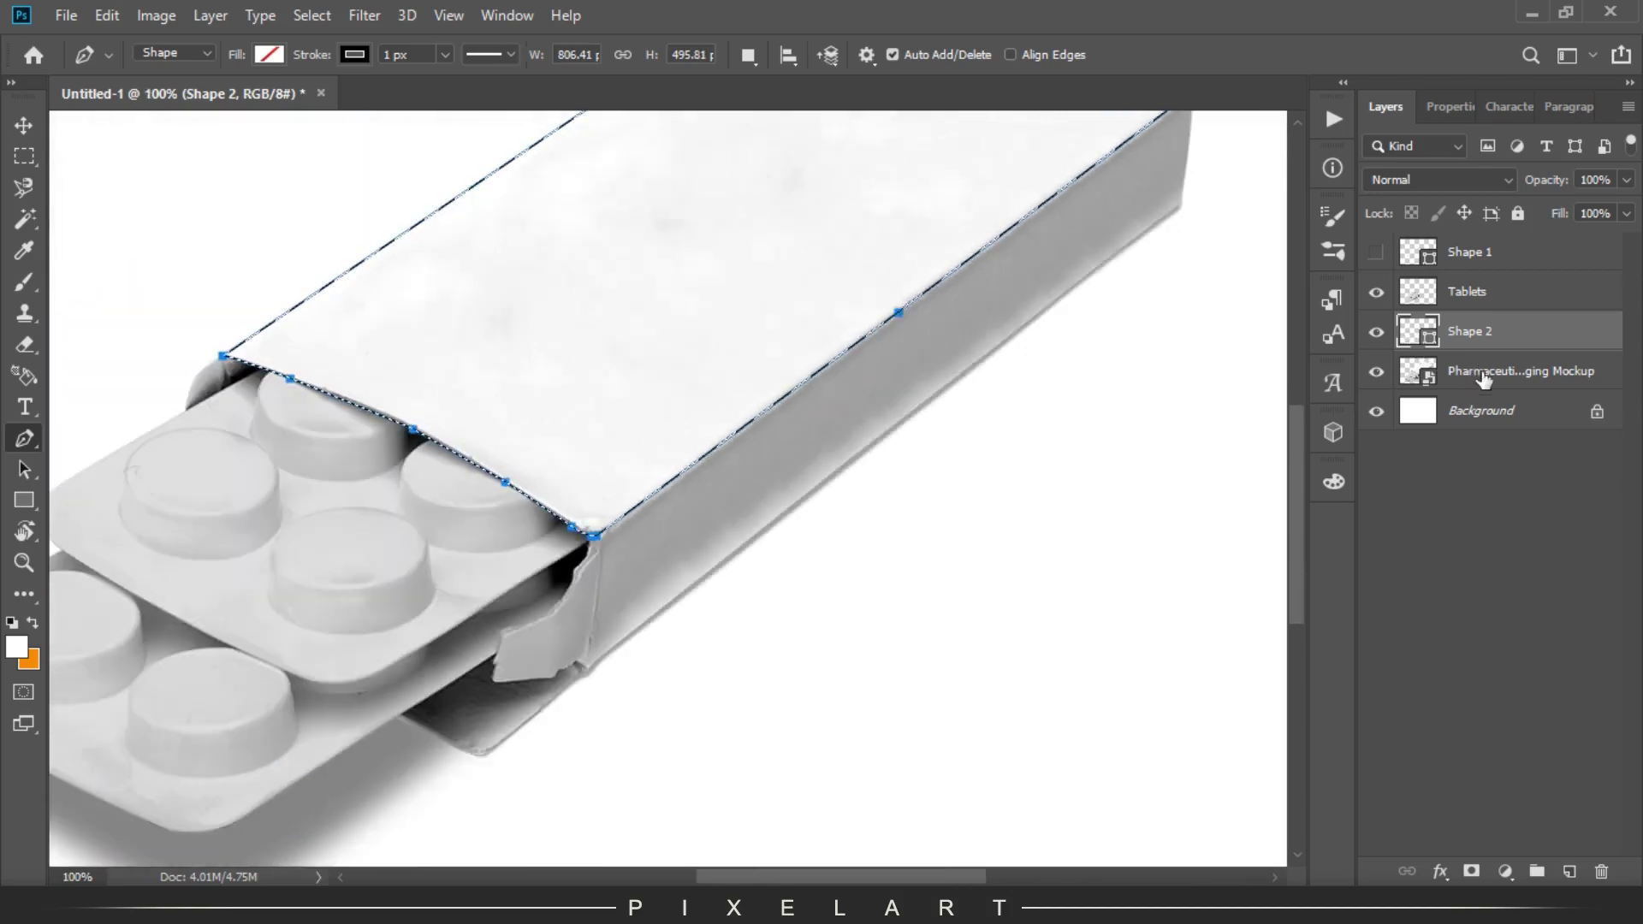
Copy the top panel from the mockup layer and paste it in place on a new layer.
{"action": "left_click", "coordinate": [1468, 372]}
{"action": "left_click", "coordinate": [106, 14]}
{"action": "left_click", "coordinate": [246, 202]}
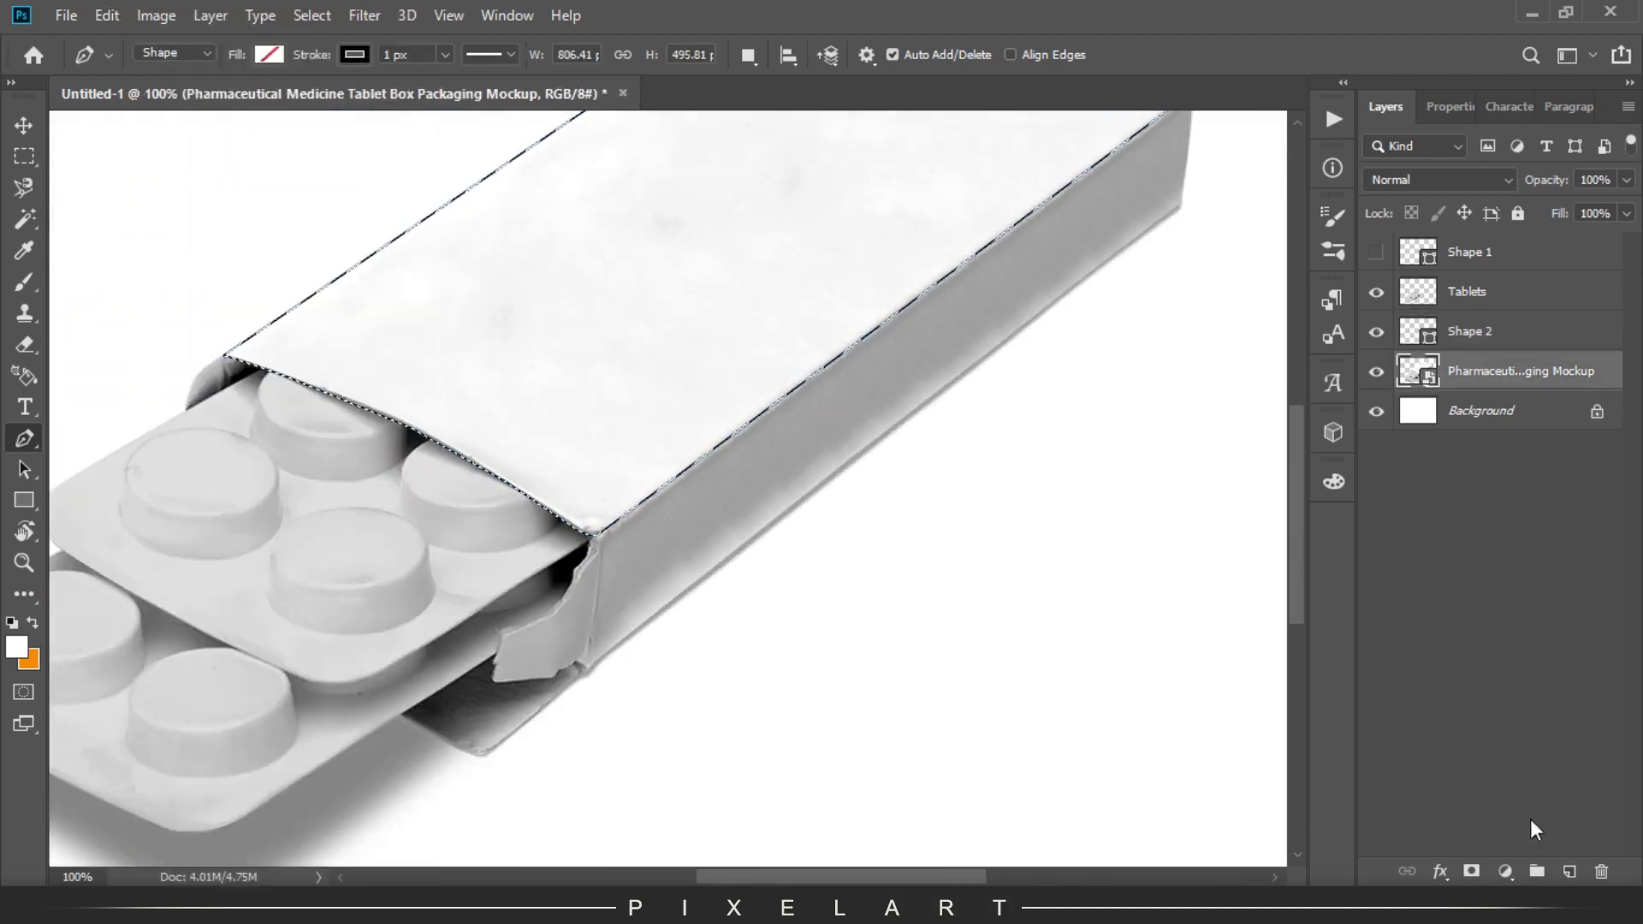
{"action": "key", "text": "ctrl+shift+alt+n"}
{"action": "left_click", "coordinate": [106, 15]}
{"action": "left_click", "coordinate": [486, 274]}
Delete the Shape 2 tracing layer and rename the pasted layer Top.
{"action": "key", "text": "v"}
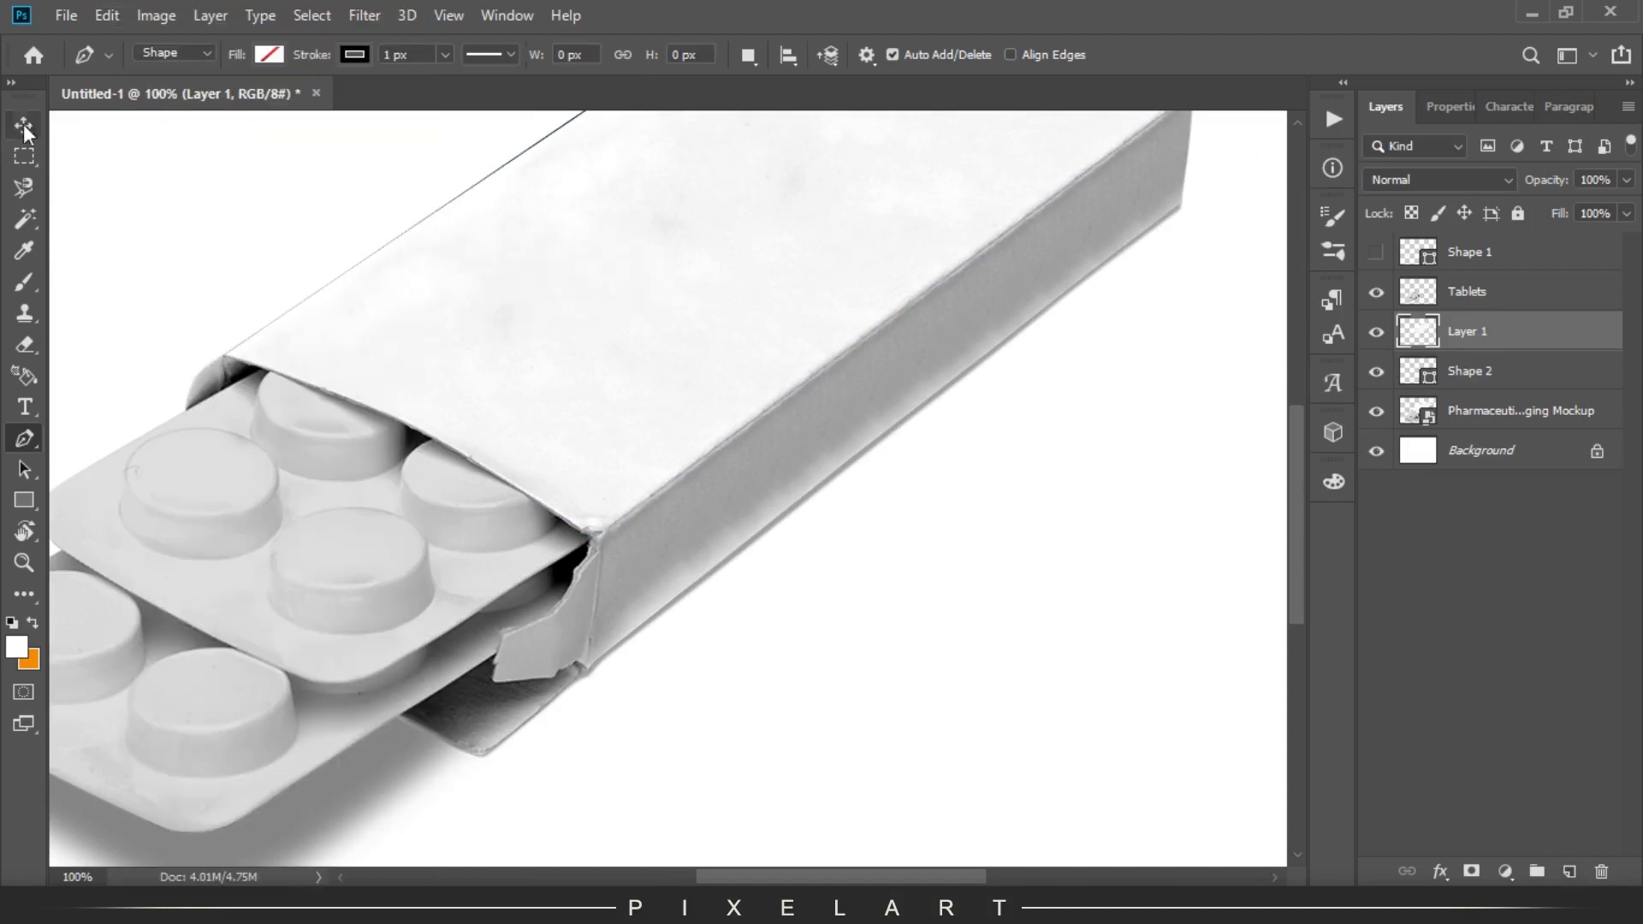
{"action": "left_click", "coordinate": [1438, 373]}
{"action": "key", "text": "Delete"}
{"action": "left_click", "coordinate": [1376, 370]}
{"action": "double_click", "coordinate": [1466, 330]}
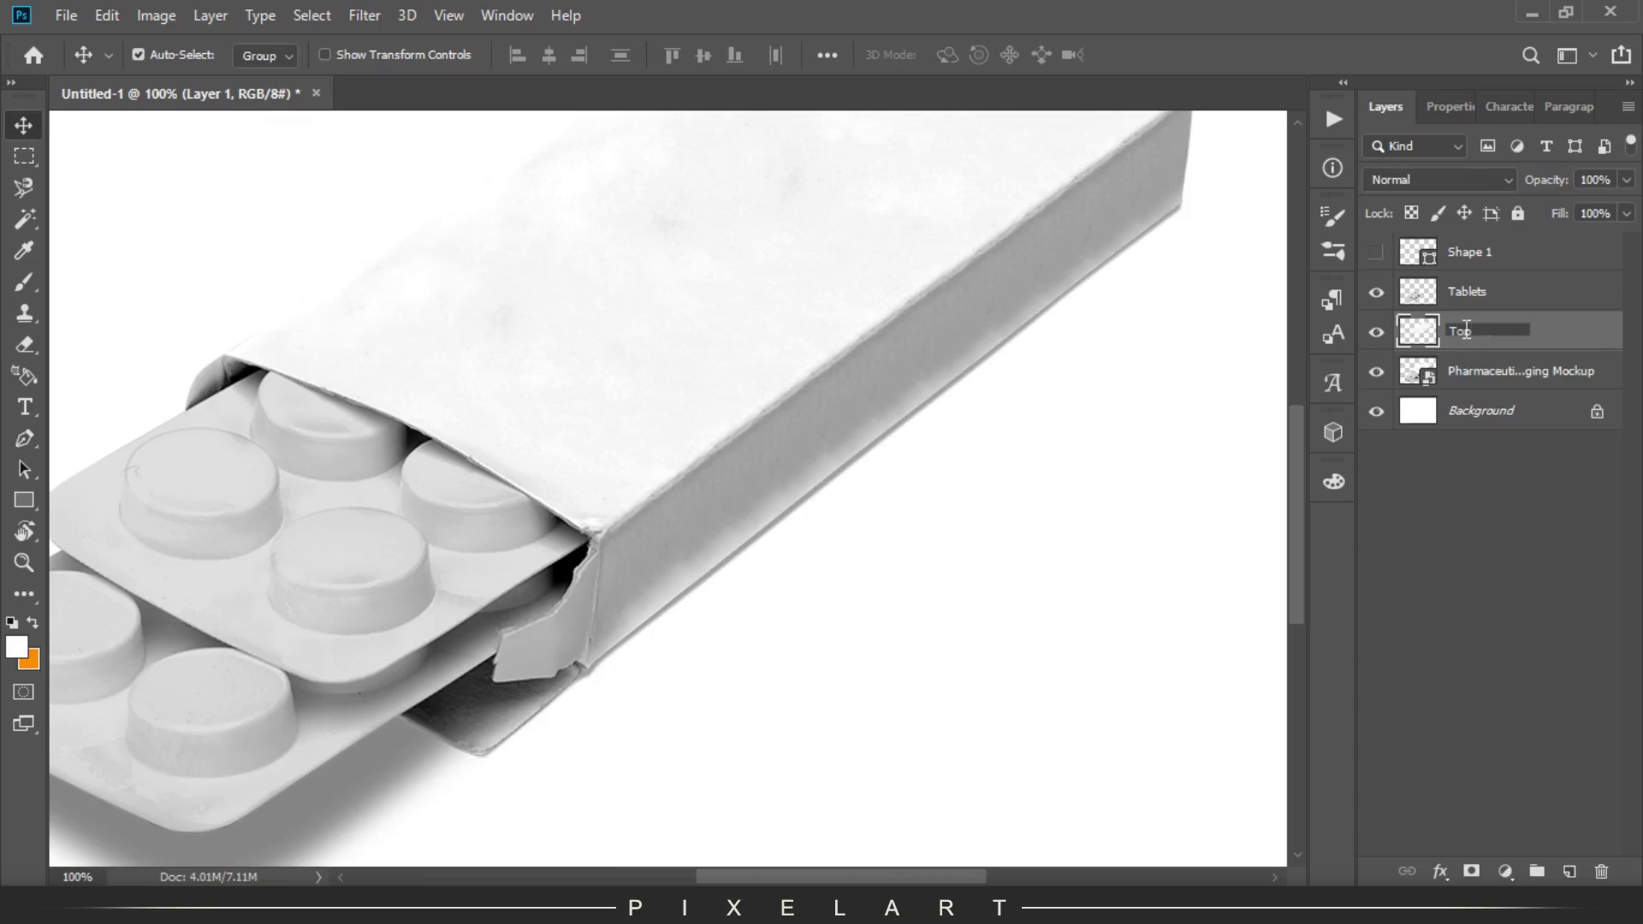
{"action": "key", "text": "Return"}
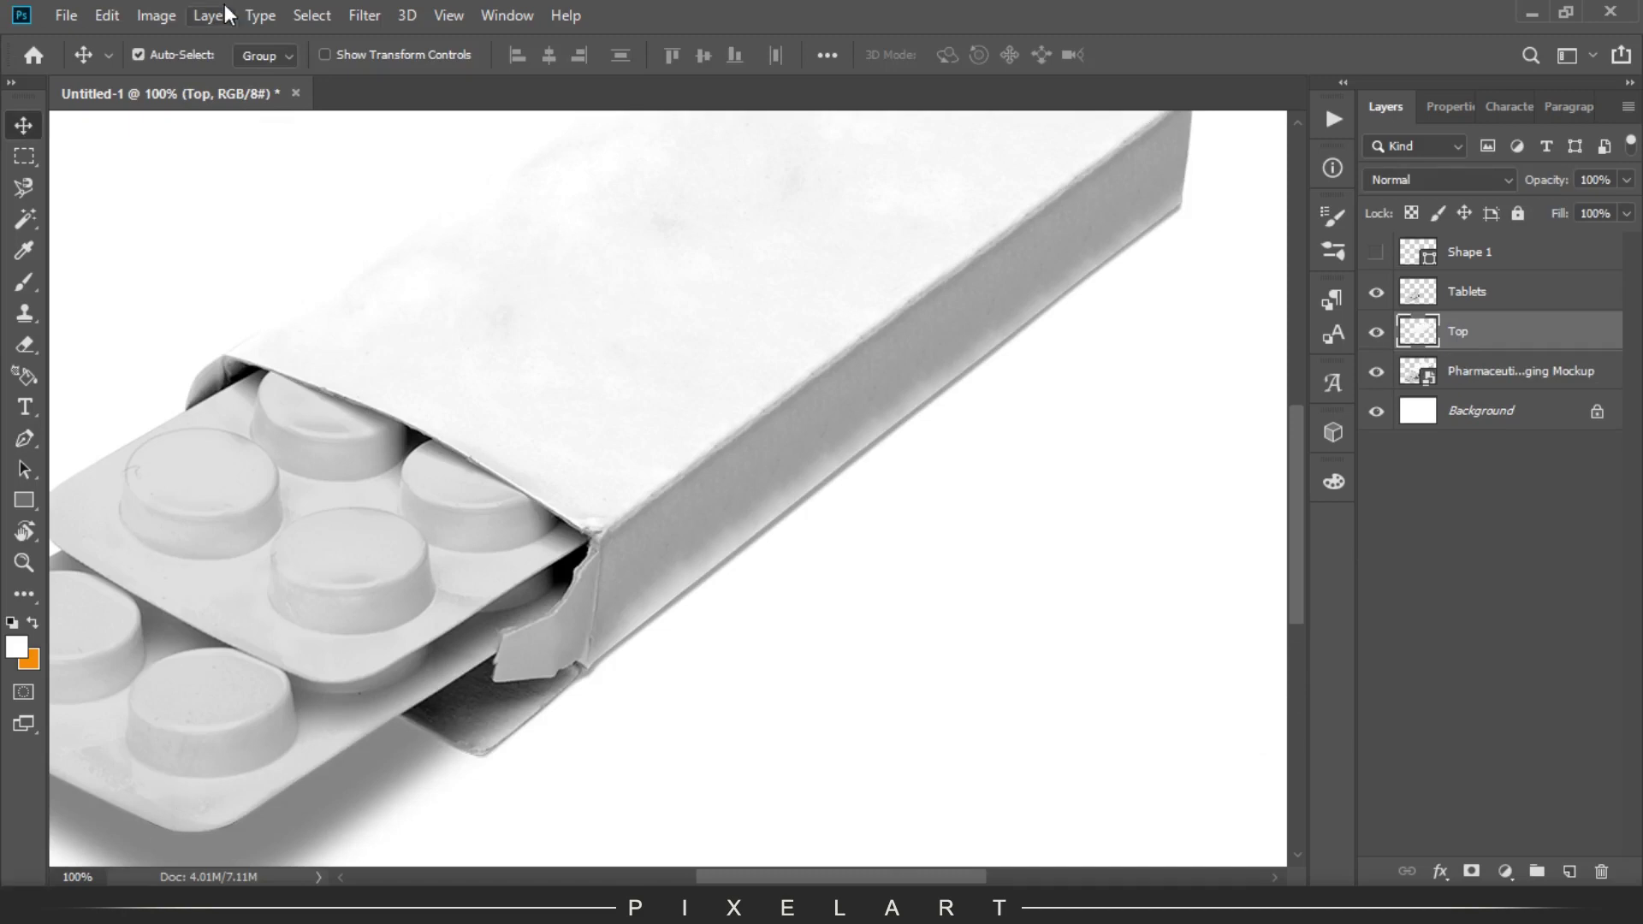
Zoom in on the box, load the Top layer's outline as a selection, and select the mockup layer.
{"action": "key", "text": "ctrl+plus"}
{"action": "mouse_move", "coordinate": [192, 287]}
{"action": "left_mouse_down"}
{"action": "mouse_move", "coordinate": [131, 671]}
{"action": "mouse_move", "coordinate": [607, 450]}
{"action": "left_mouse_up"}
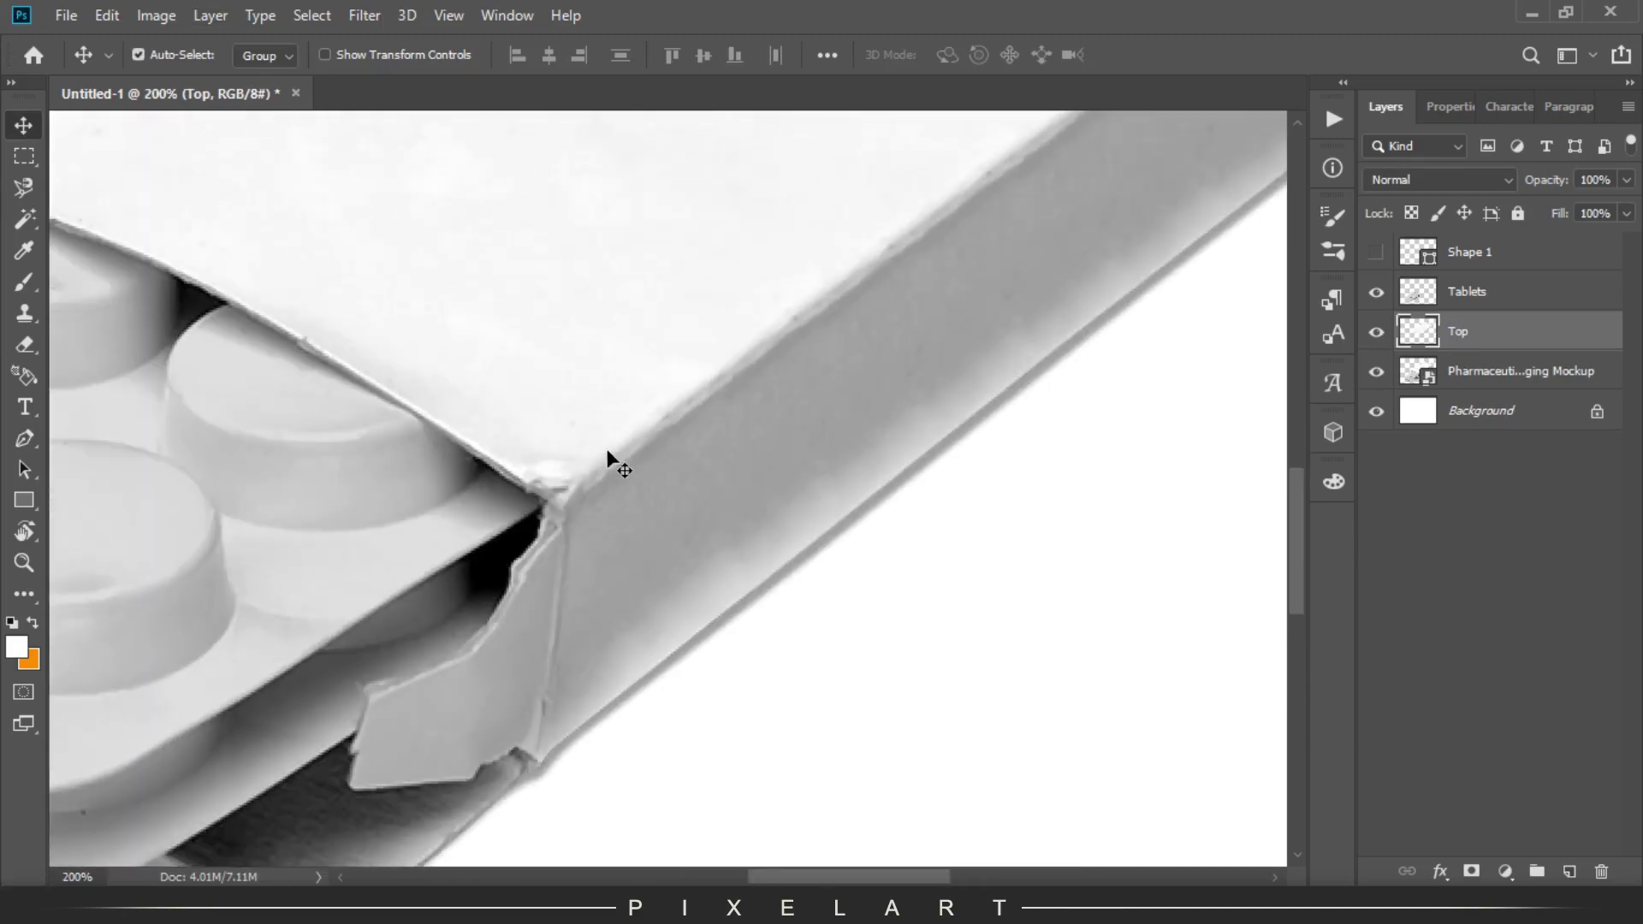
{"action": "mouse_move", "coordinate": [990, 457]}
{"action": "left_mouse_down"}
{"action": "mouse_move", "coordinate": [355, 825]}
{"action": "mouse_move", "coordinate": [879, 437]}
{"action": "mouse_move", "coordinate": [891, 539]}
{"action": "mouse_move", "coordinate": [675, 547]}
{"action": "mouse_move", "coordinate": [534, 696]}
{"action": "mouse_move", "coordinate": [1138, 243]}
{"action": "left_mouse_up"}
{"action": "left_click", "coordinate": [1405, 332], "text": "ctrl"}
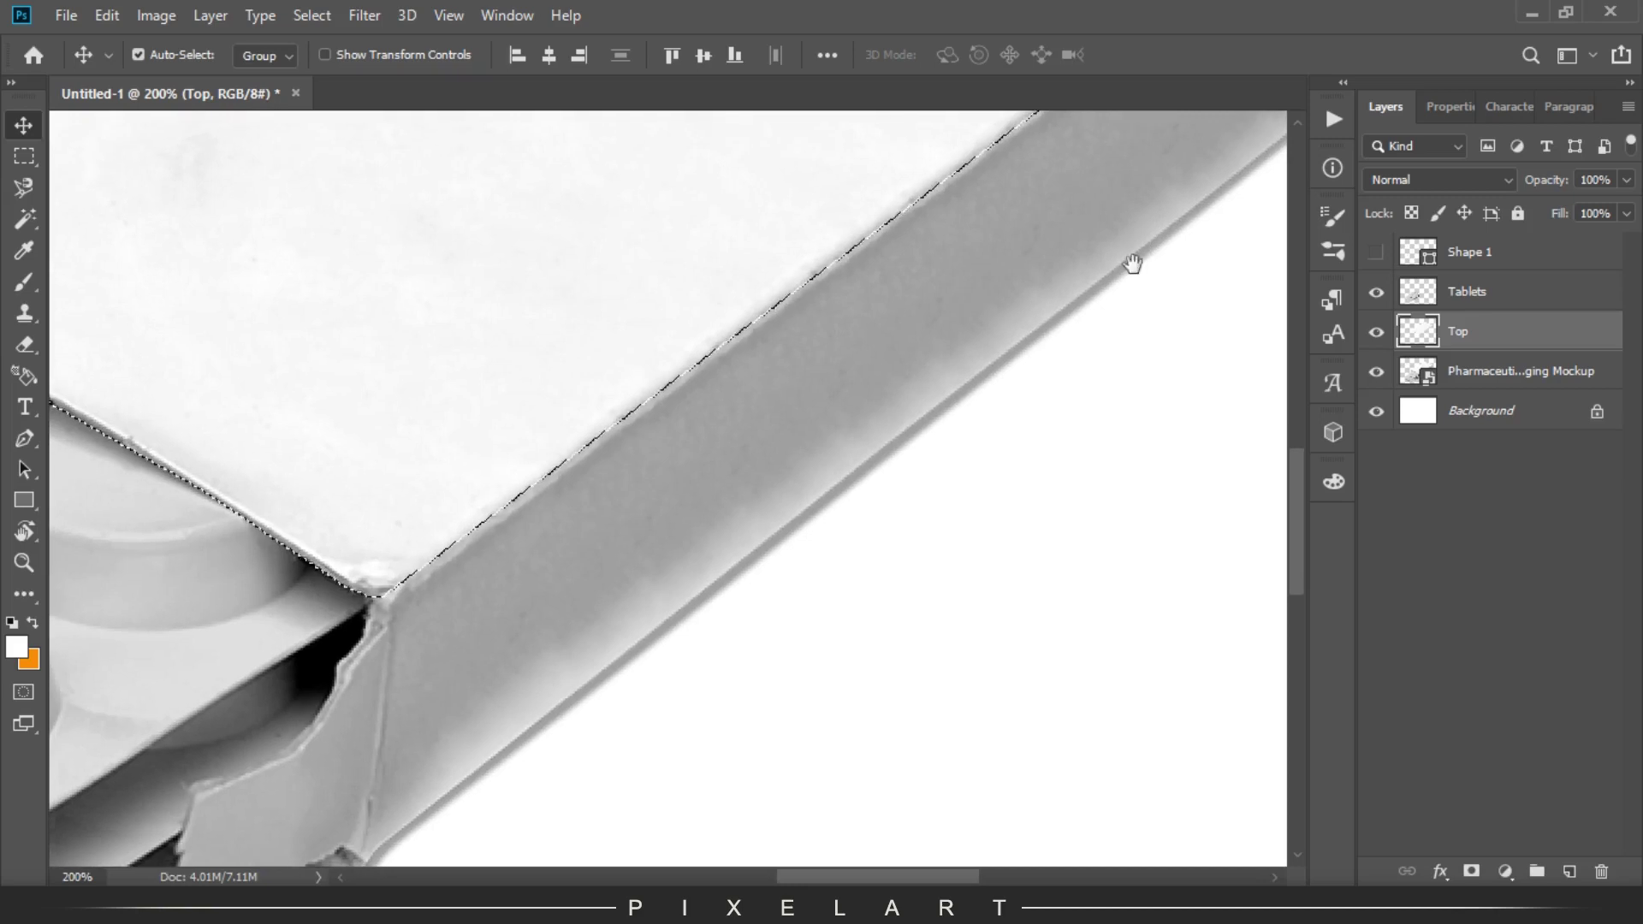
{"action": "left_click", "coordinate": [1506, 371]}
Trace the side panel's lower edge and the torn flap's bottom with the Pen tool.
{"action": "key", "text": "p"}
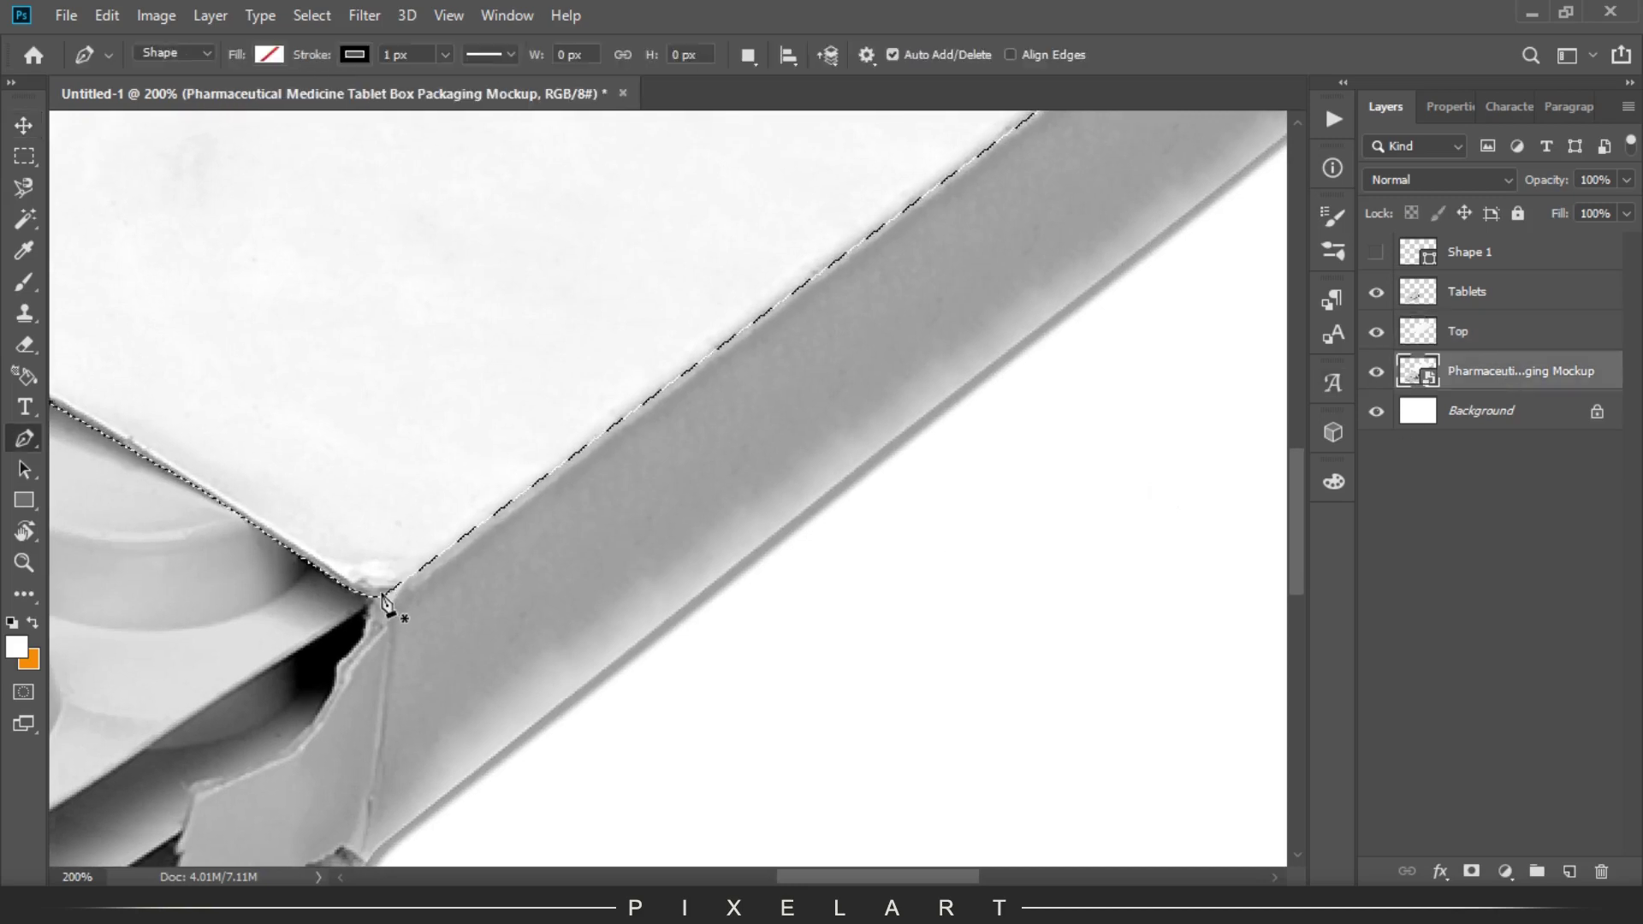
{"action": "left_click", "coordinate": [380, 593]}
{"action": "key", "text": "ctrl+bracketright"}
{"action": "left_click", "coordinate": [671, 630]}
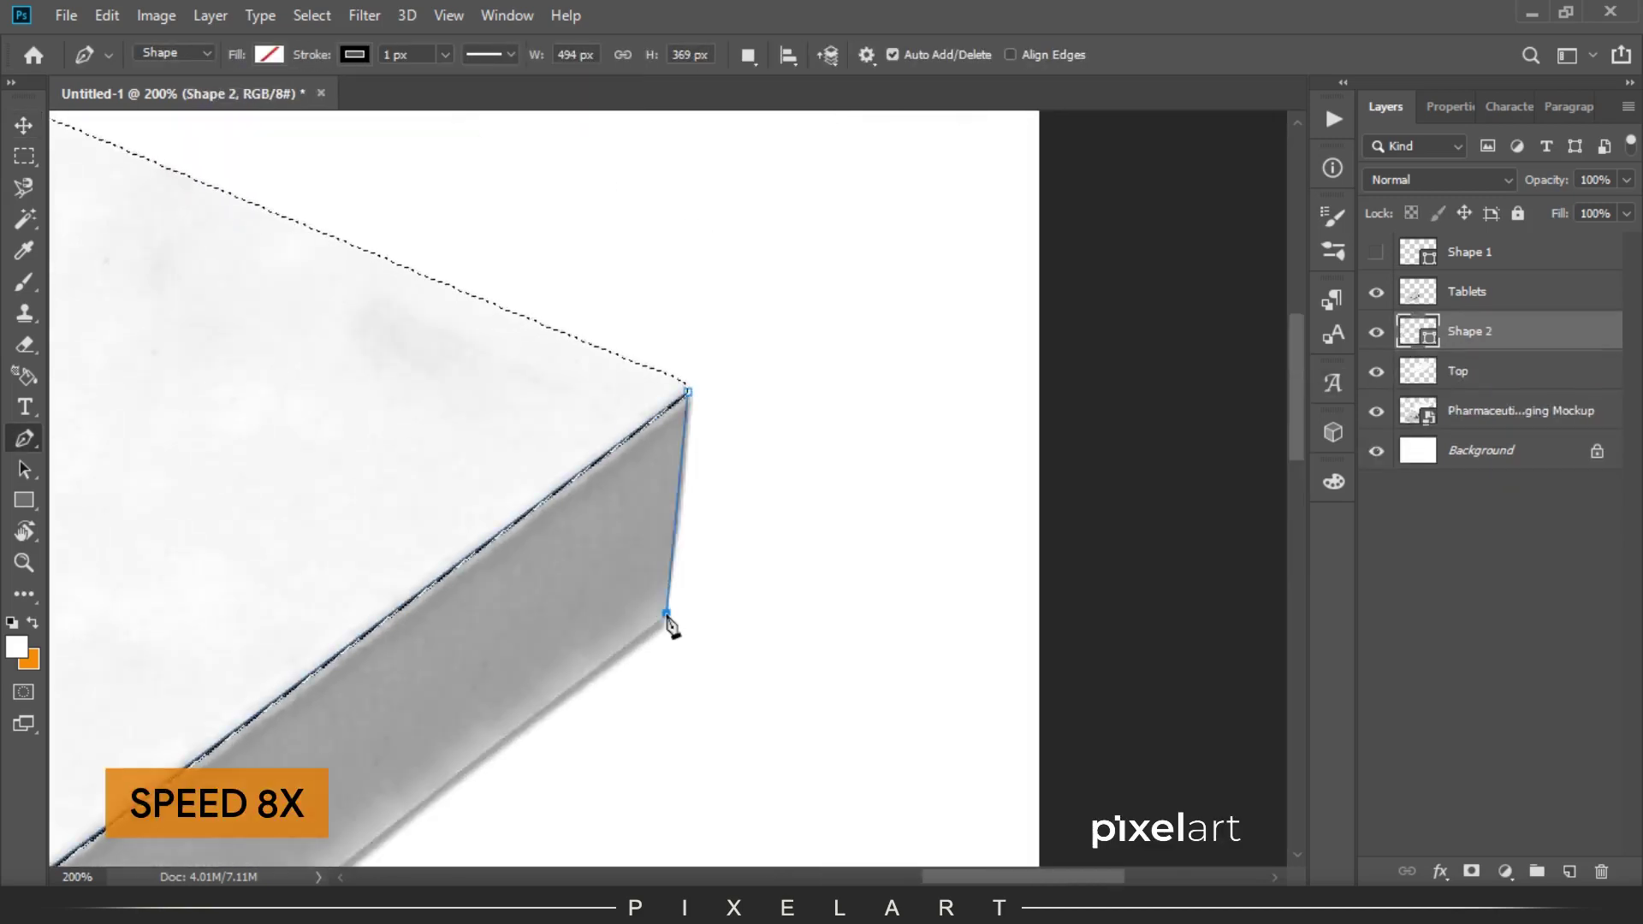
{"action": "key", "text": "ctrl+plus"}
{"action": "mouse_move", "coordinate": [855, 403]}
{"action": "left_mouse_down"}
{"action": "mouse_move", "coordinate": [710, 526]}
{"action": "mouse_move", "coordinate": [770, 382]}
{"action": "left_mouse_up"}
{"action": "left_click", "coordinate": [676, 432]}
{"action": "left_click", "coordinate": [627, 403]}
{"action": "left_click", "coordinate": [560, 432]}
{"action": "left_click", "coordinate": [546, 461]}
{"action": "left_click_drag", "start_coordinate": [521, 469], "coordinate": [675, 505]}
{"action": "left_click", "coordinate": [675, 507]}
{"action": "left_click", "coordinate": [459, 523]}
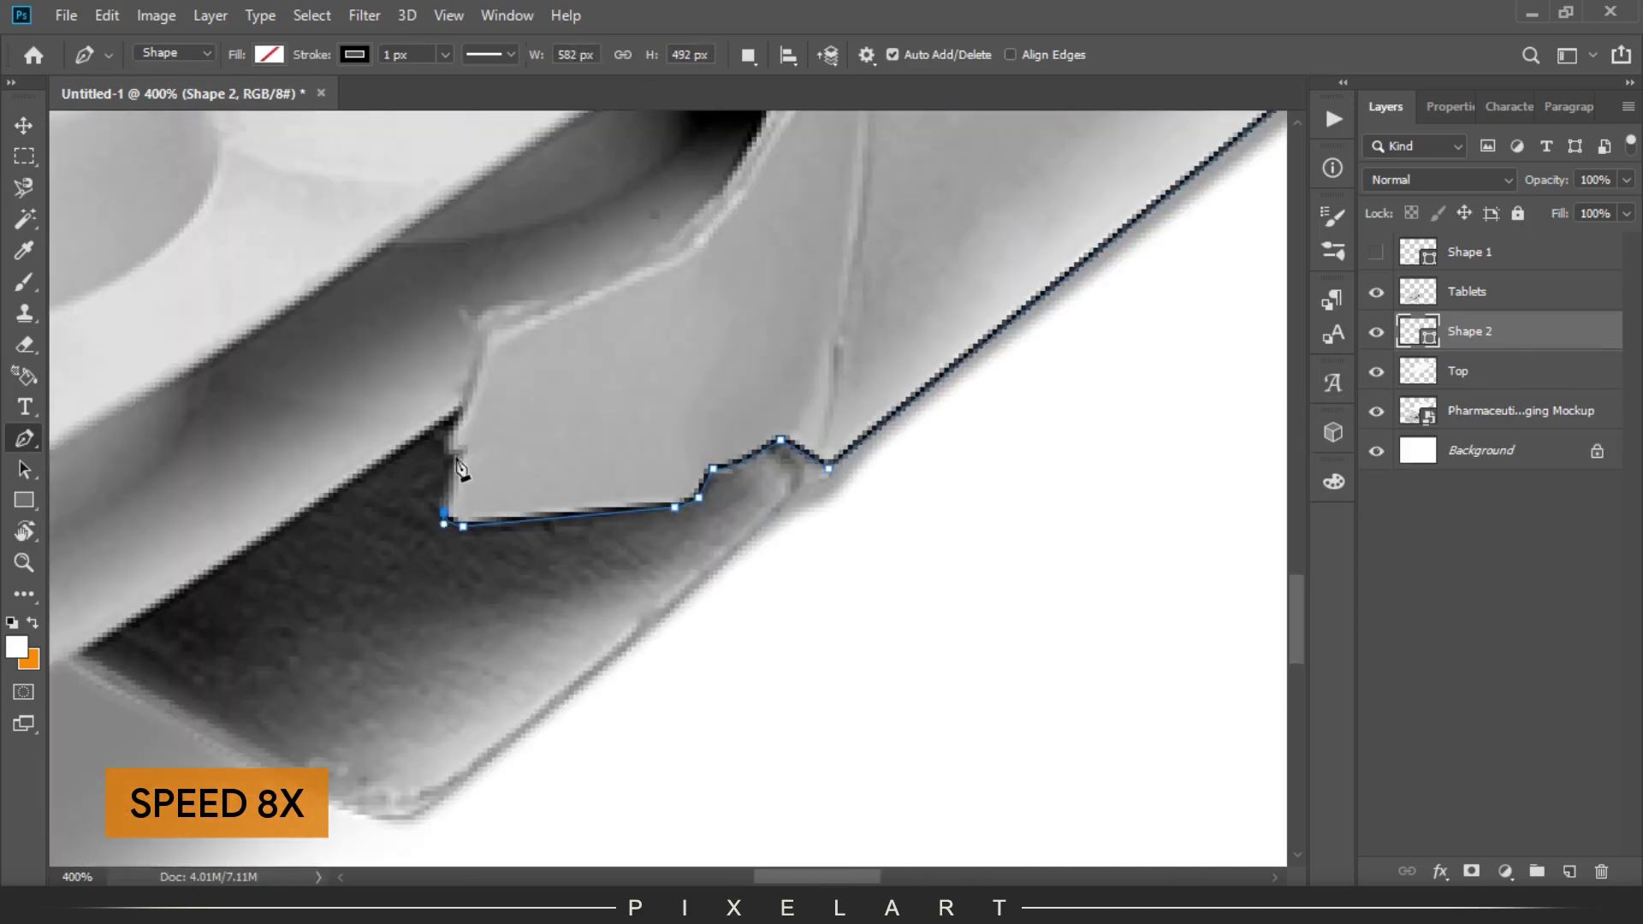
{"action": "left_click_drag", "start_coordinate": [471, 407], "coordinate": [479, 443]}
Trace up the flap's torn left edge and close the outline at the box corner.
{"action": "left_click", "coordinate": [482, 335]}
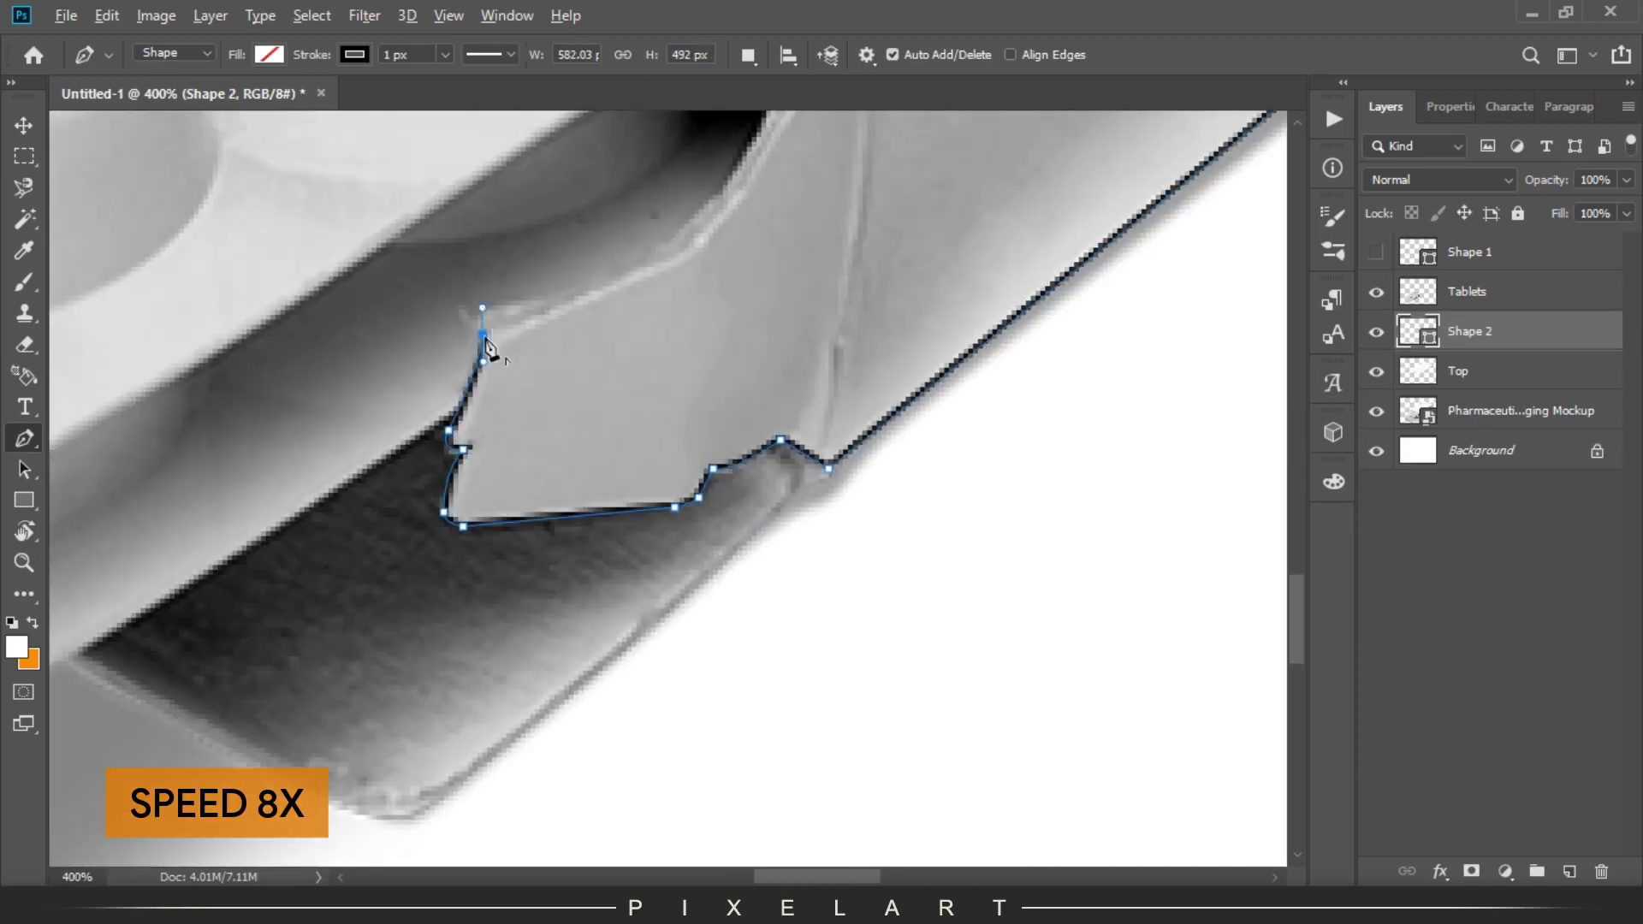
{"action": "left_click_drag", "start_coordinate": [696, 256], "coordinate": [466, 502]}
{"action": "left_click", "coordinate": [256, 561]}
{"action": "left_click", "coordinate": [372, 526]}
{"action": "left_click", "coordinate": [443, 505]}
{"action": "left_click", "coordinate": [487, 439]}
{"action": "left_click", "coordinate": [536, 363]}
{"action": "left_click", "coordinate": [540, 315]}
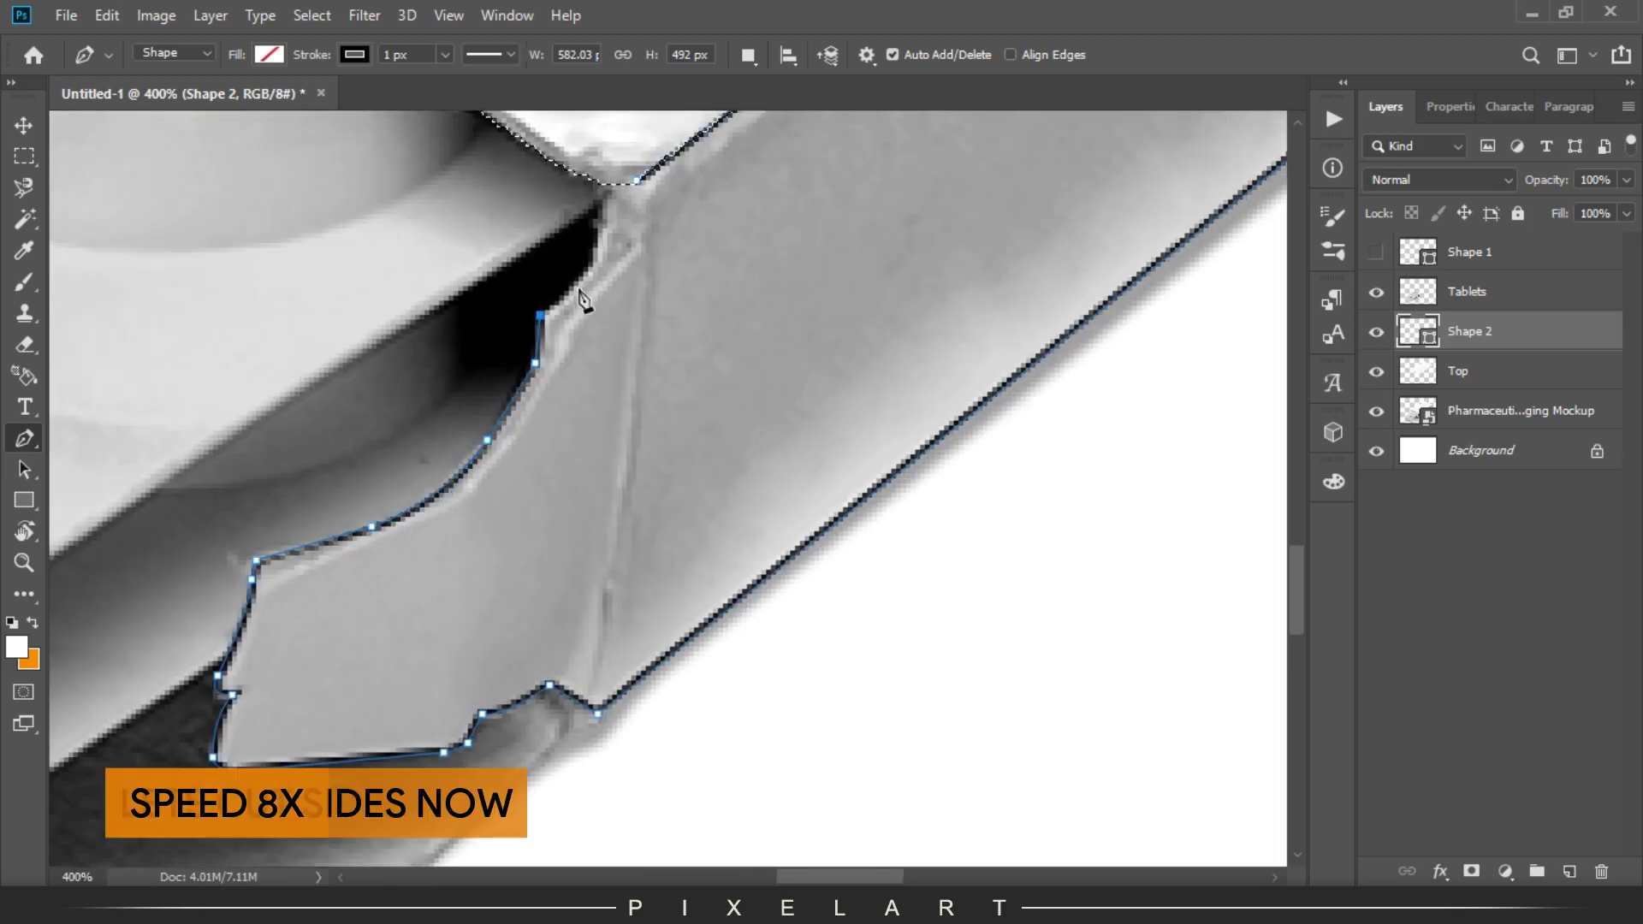
{"action": "left_click", "coordinate": [593, 261]}
{"action": "left_click", "coordinate": [604, 184]}
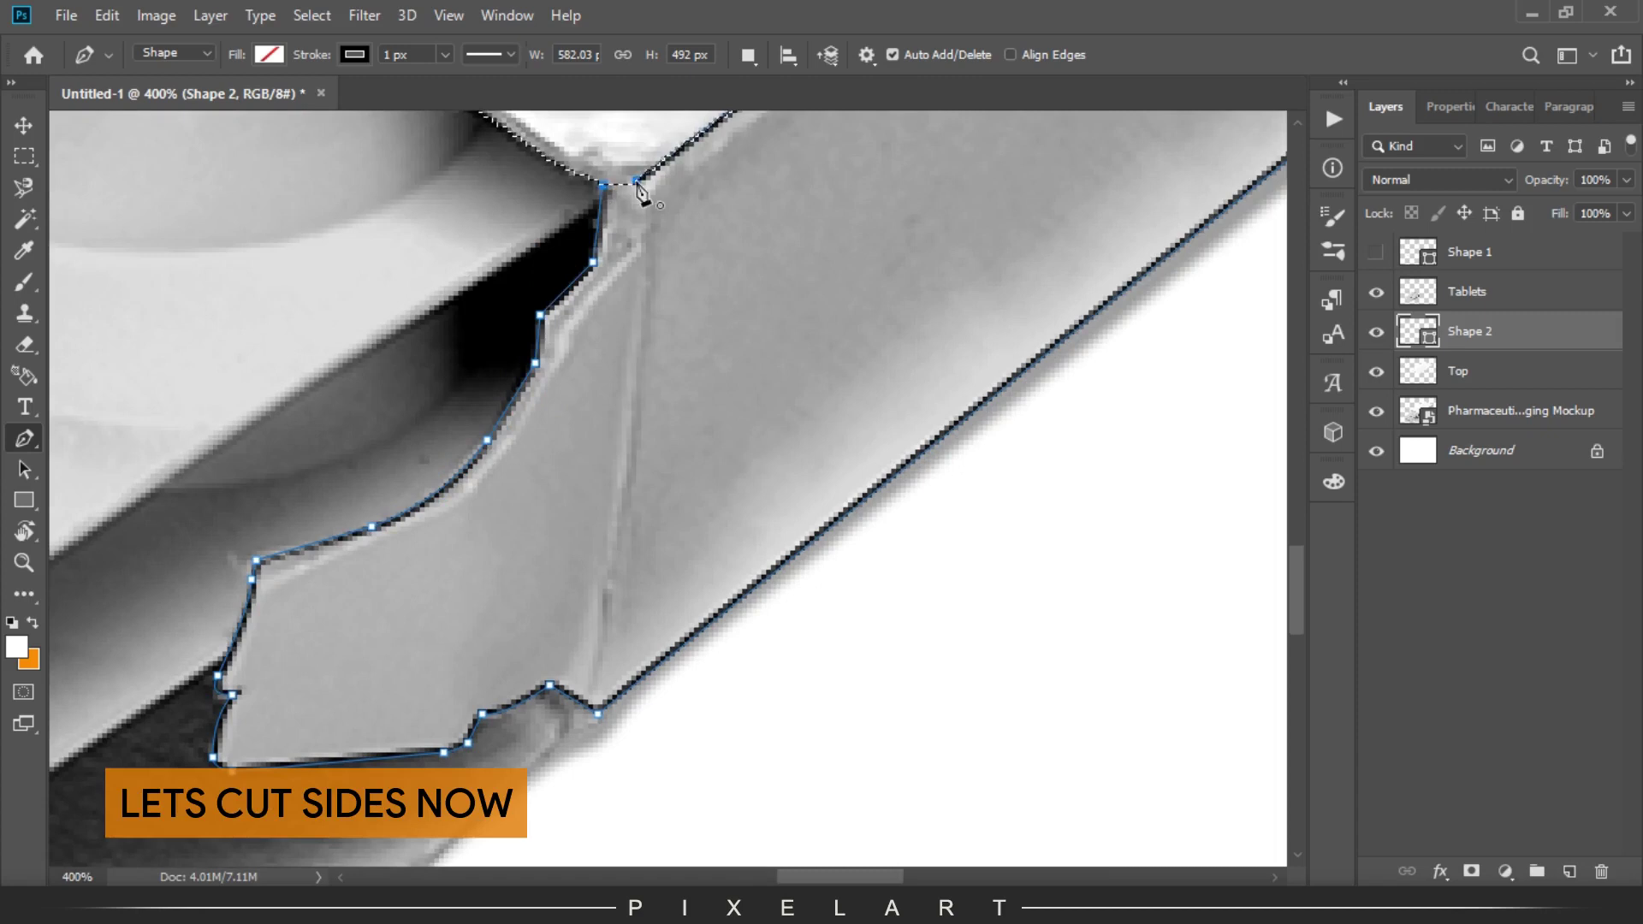
Copy the traced side panel from the mockup, paste it in place, and delete Shape 2.
{"action": "left_click", "coordinate": [1413, 340], "text": "ctrl"}
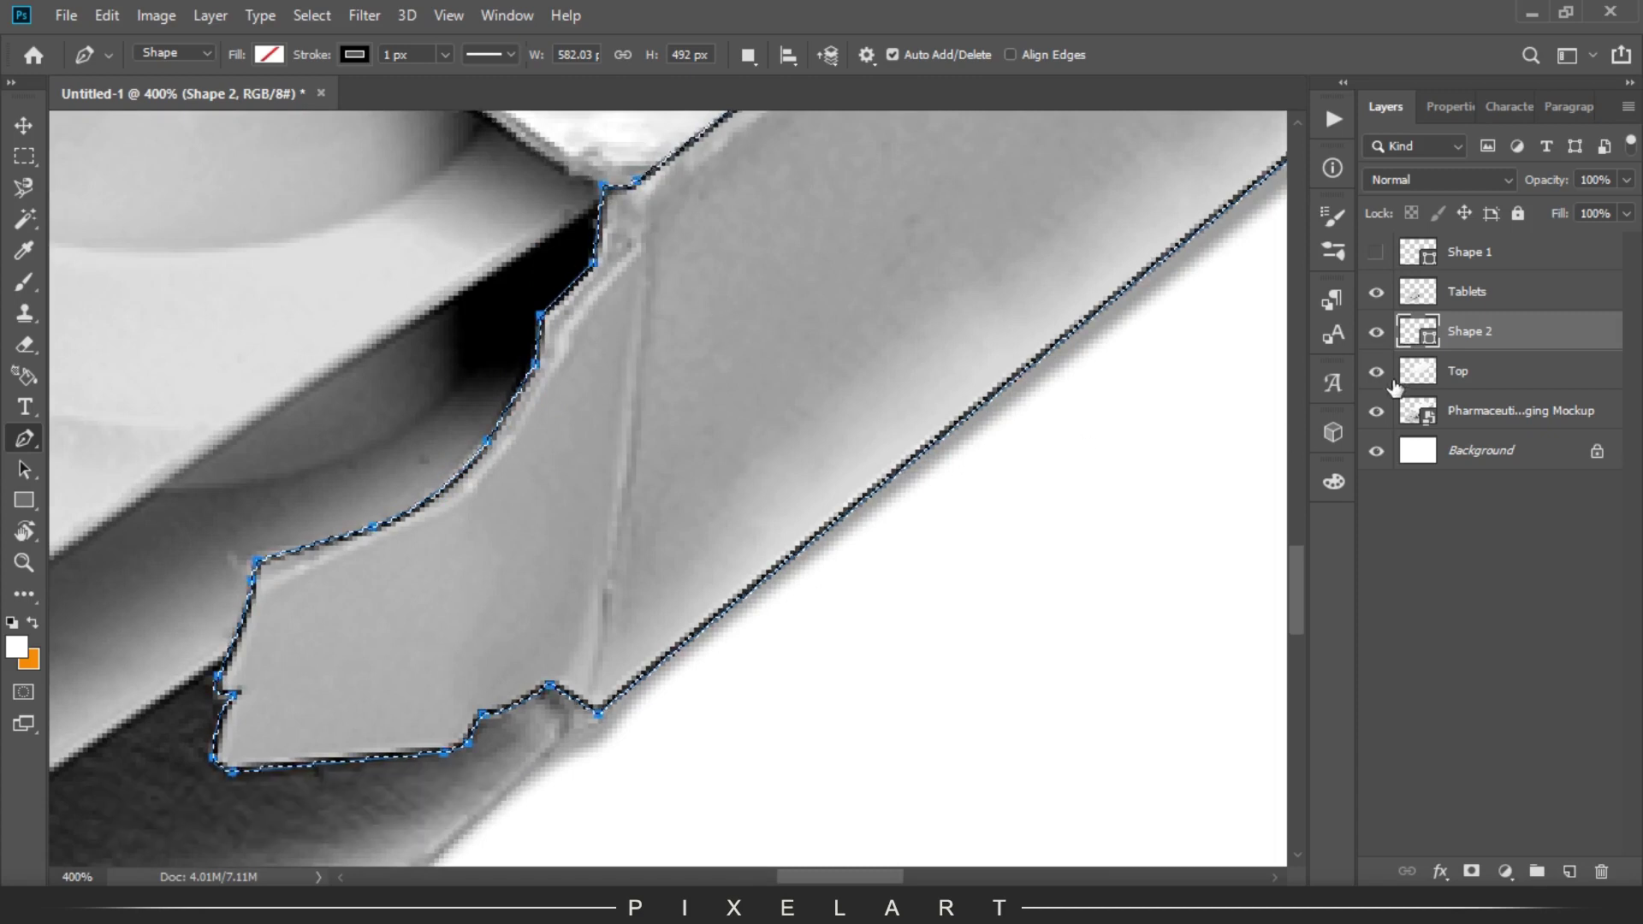
{"action": "key", "text": "ctrl+minus"}
{"action": "left_click", "coordinate": [1376, 331]}
{"action": "left_click", "coordinate": [1523, 411]}
{"action": "left_click", "coordinate": [107, 15]}
{"action": "left_click", "coordinate": [192, 168]}
{"action": "left_click", "coordinate": [1568, 871]}
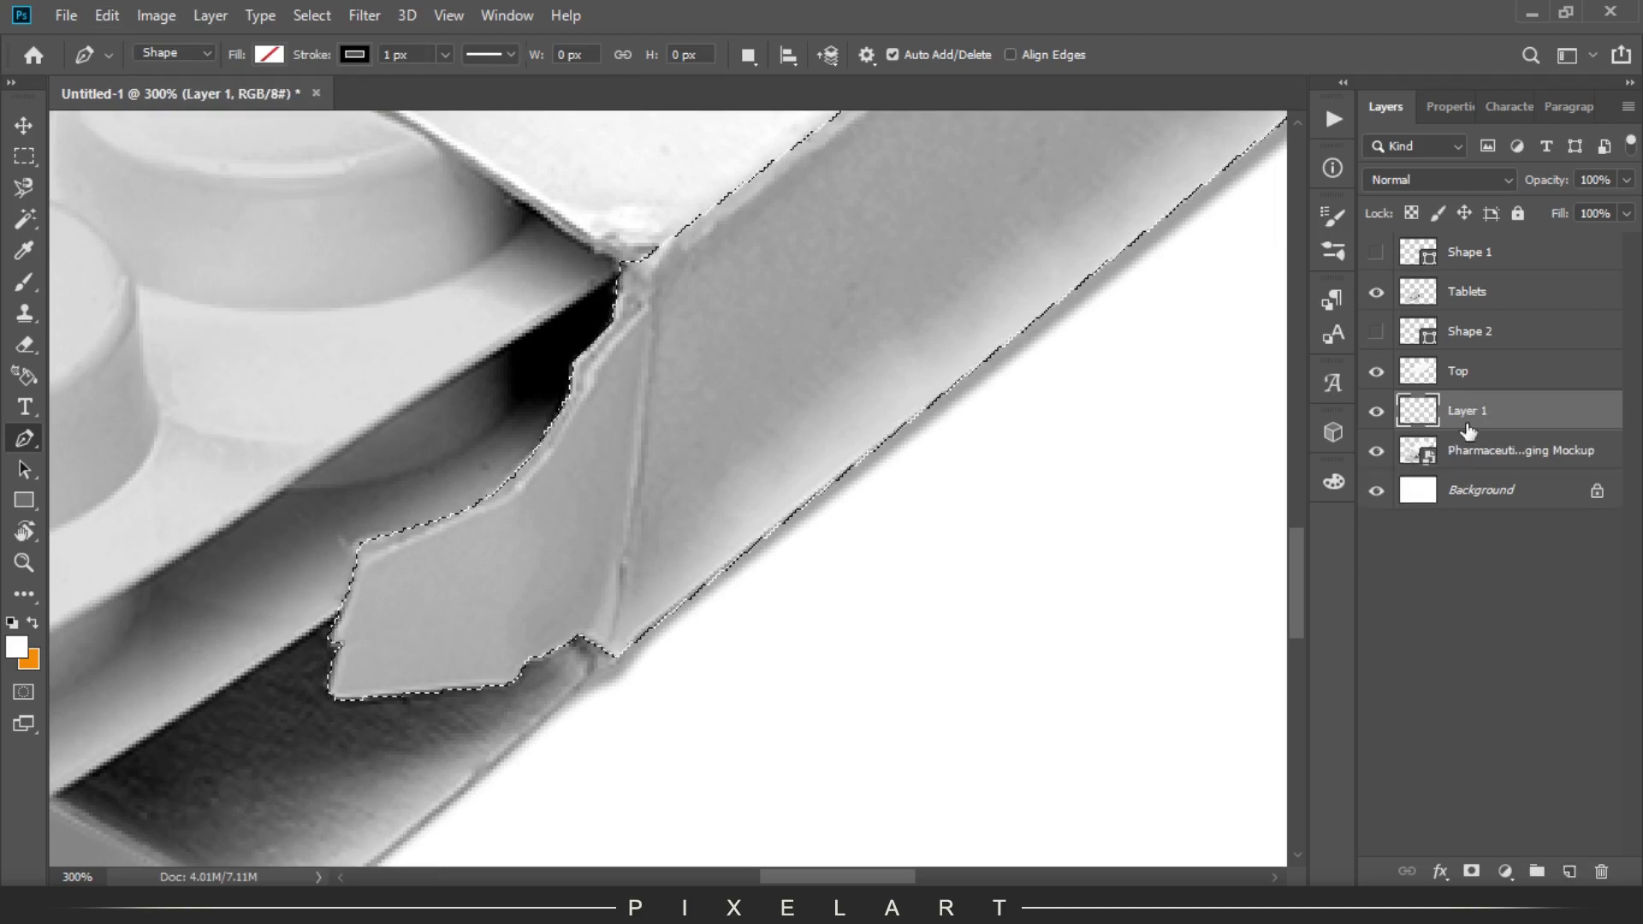
{"action": "left_click", "coordinate": [107, 15]}
{"action": "left_click", "coordinate": [489, 268]}
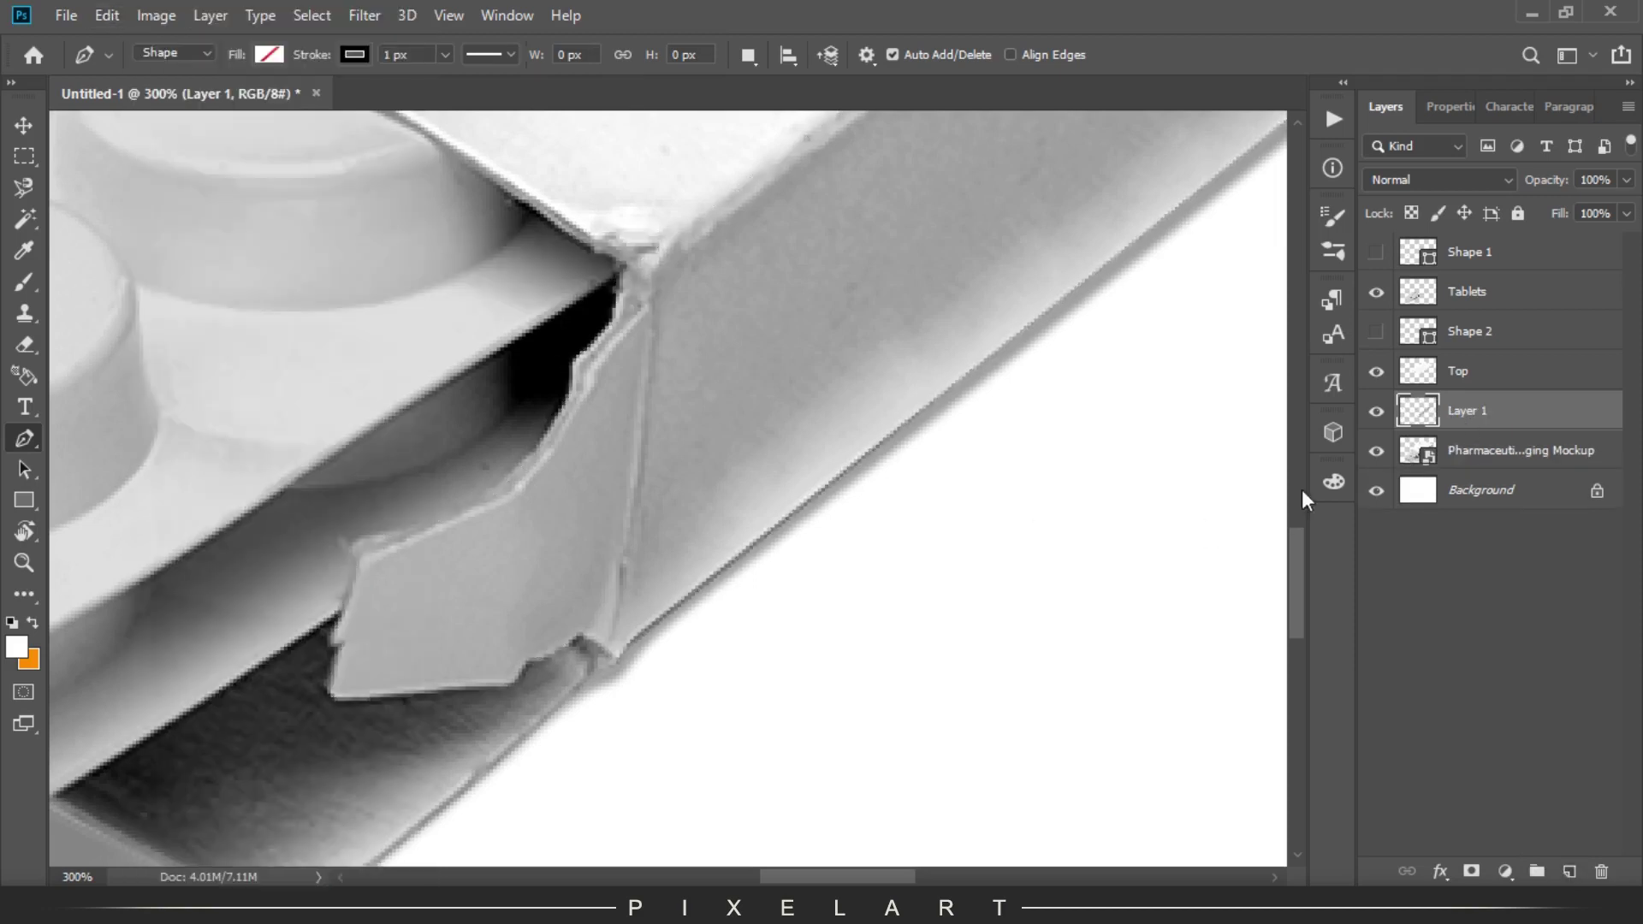
{"action": "left_click", "coordinate": [1417, 410], "text": "ctrl"}
{"action": "key", "text": "ctrl+d"}
{"action": "type", "text": "Right Side"}
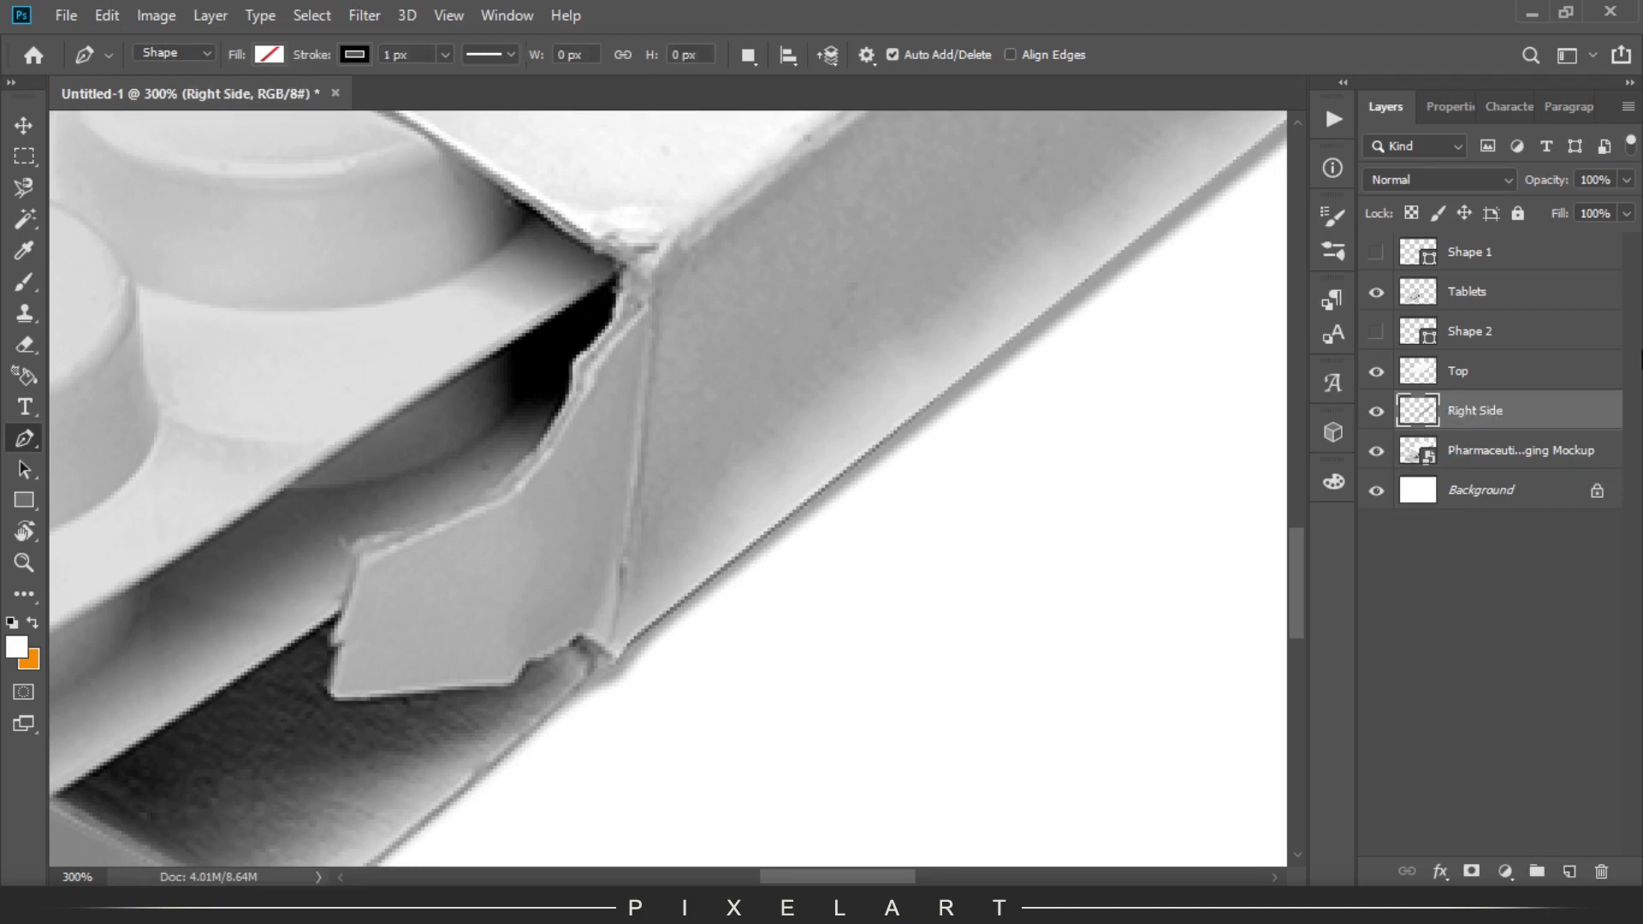
{"action": "left_click", "coordinate": [1573, 334]}
{"action": "key", "text": "Delete"}
Delete Shape 1 and trace the small inner flap on the mockup layer.
{"action": "left_click", "coordinate": [1532, 256]}
{"action": "key", "text": "Delete"}
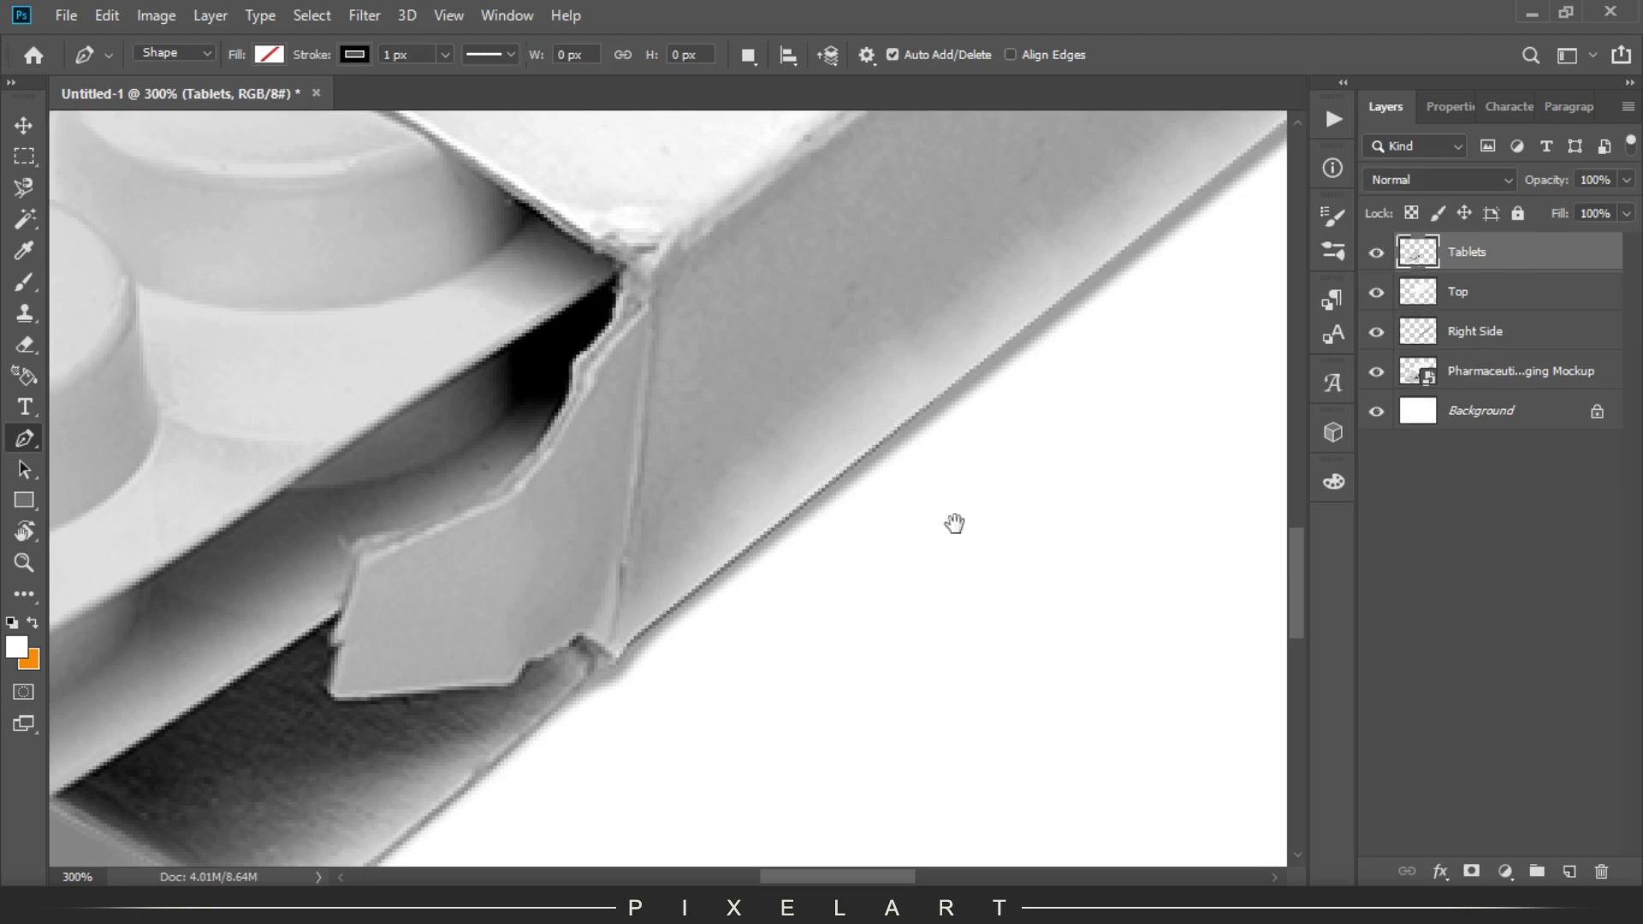
{"action": "left_click_drag", "start_coordinate": [954, 523], "coordinate": [991, 689]}
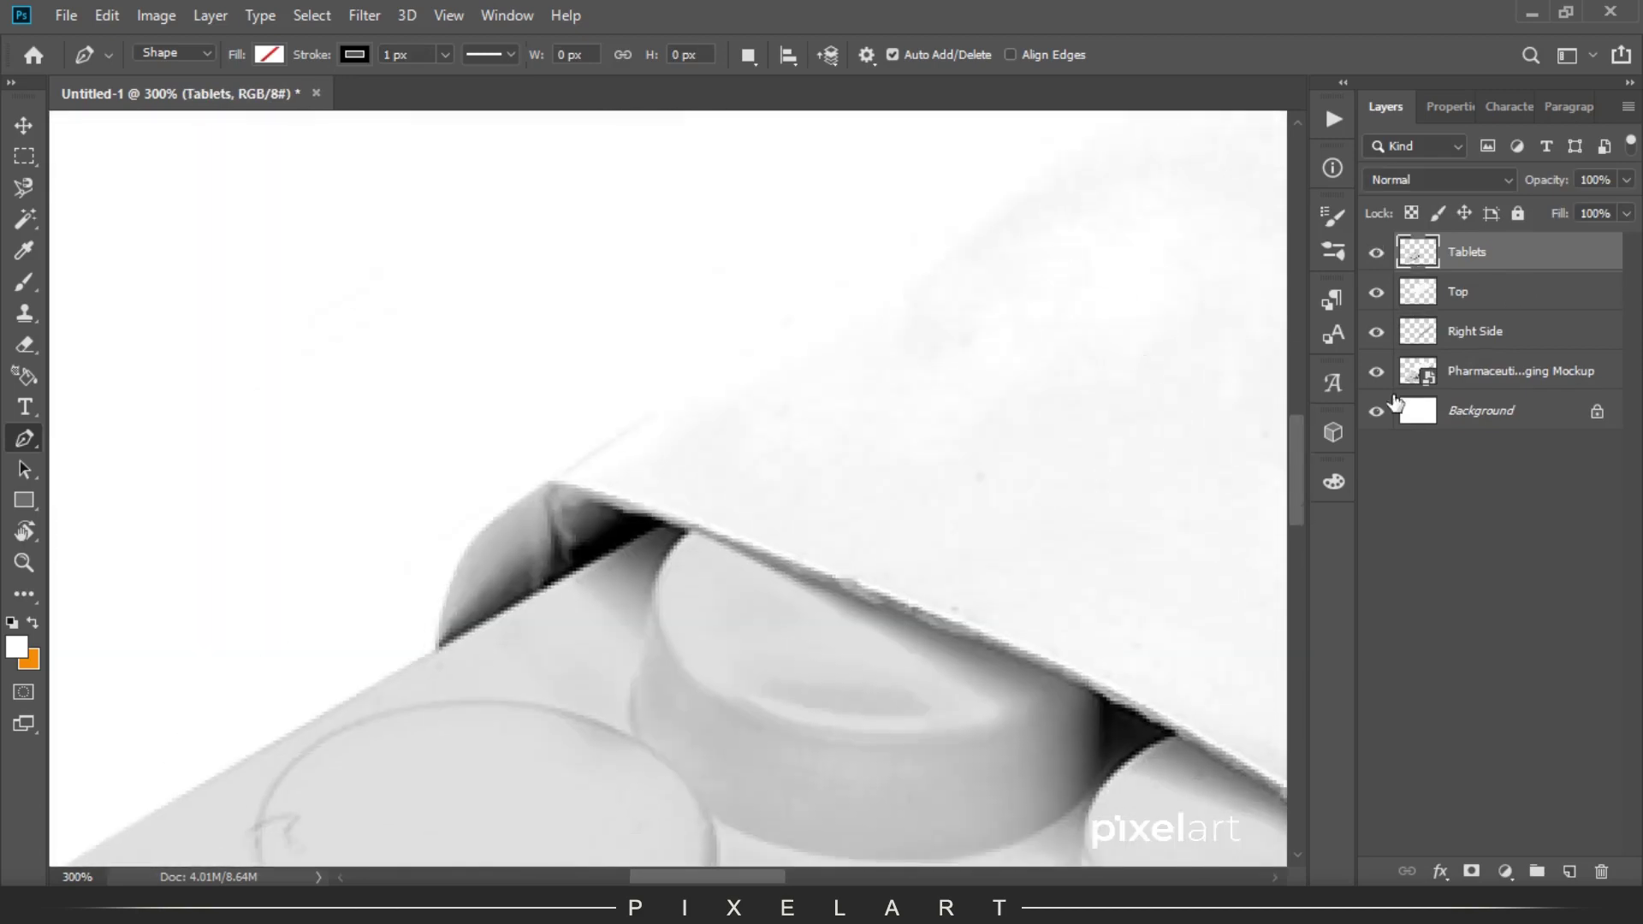
{"action": "key", "text": "alt+bracketleft"}
{"action": "key", "text": "alt+bracketleft"}
{"action": "key", "text": "alt+bracketleft"}
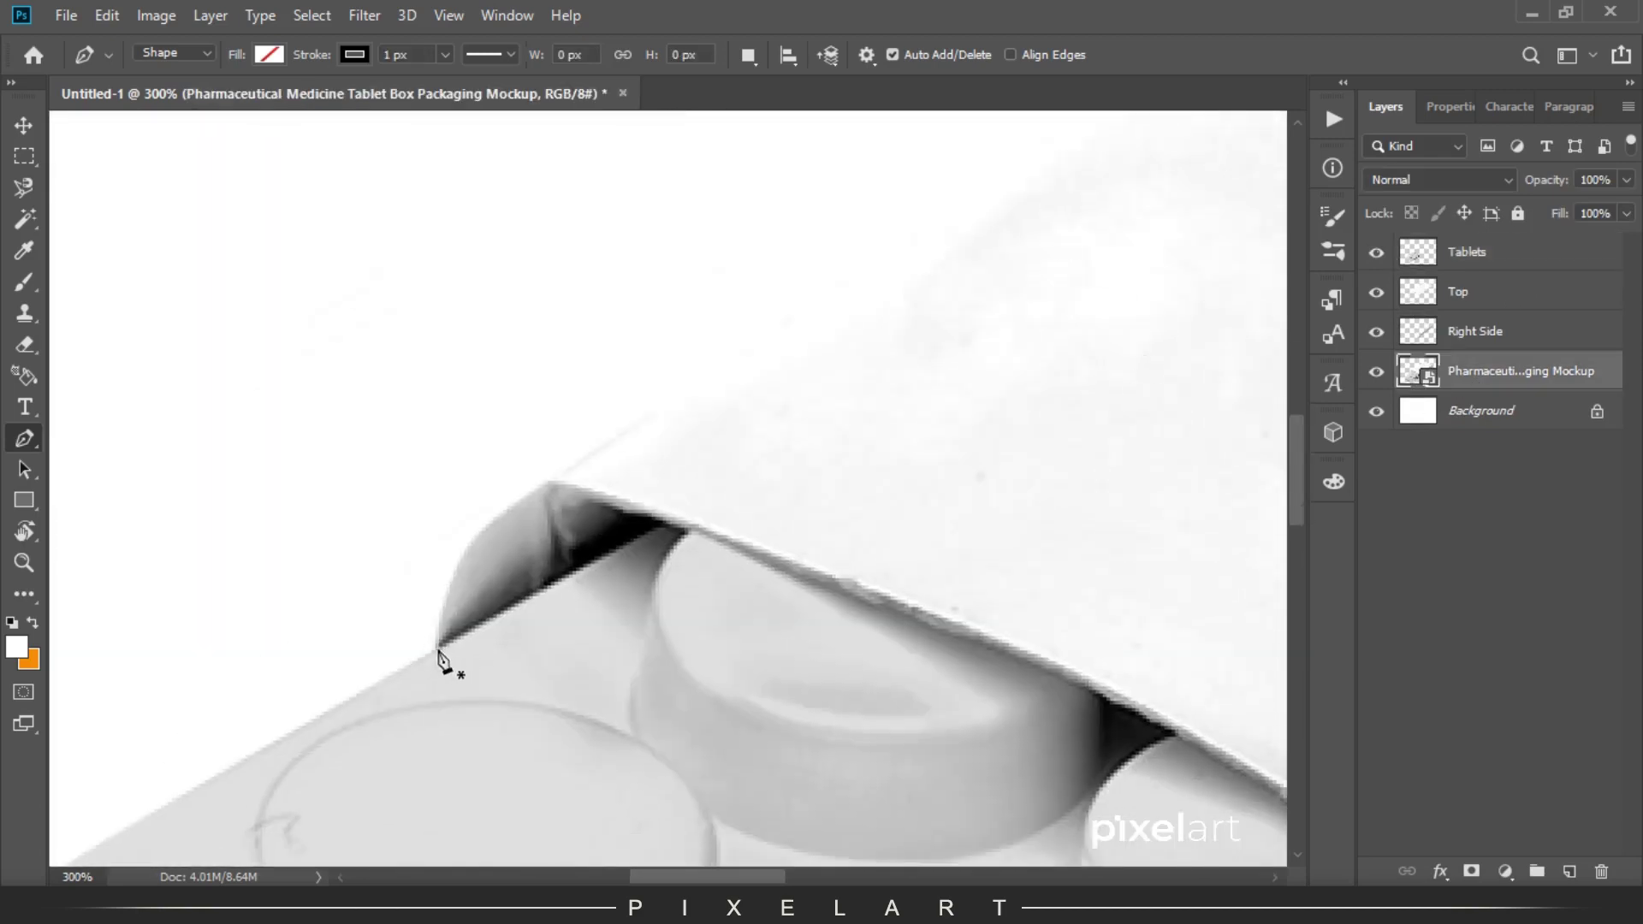
{"action": "left_click", "coordinate": [435, 648]}
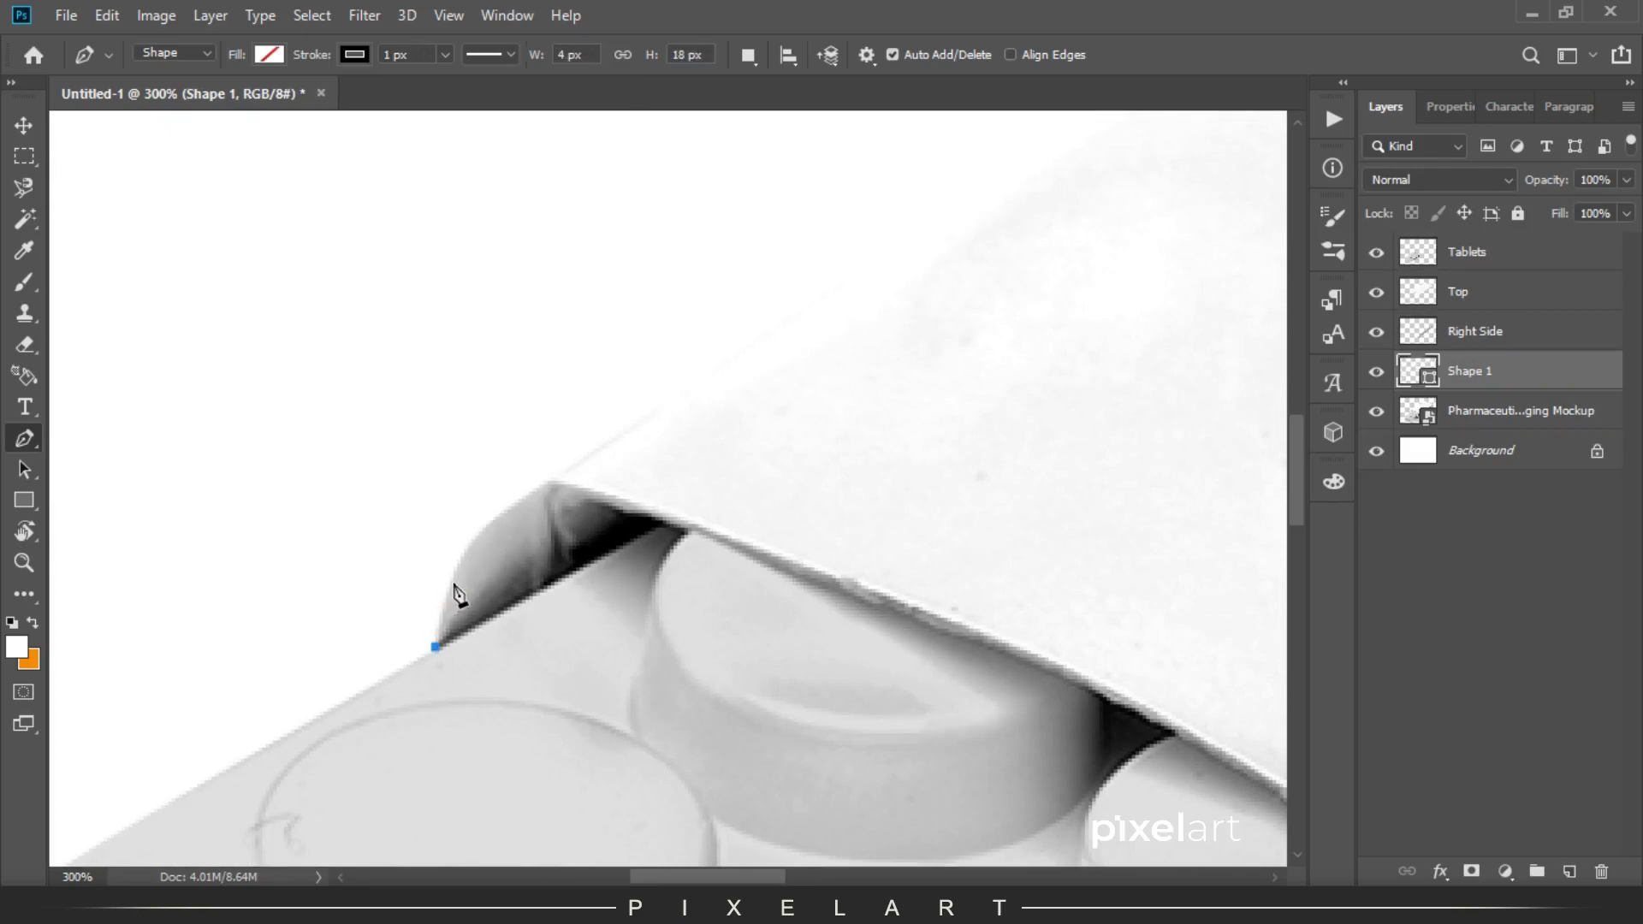
{"action": "left_click_drag", "start_coordinate": [500, 514], "coordinate": [512, 506]}
{"action": "left_click", "coordinate": [486, 527], "text": "alt"}
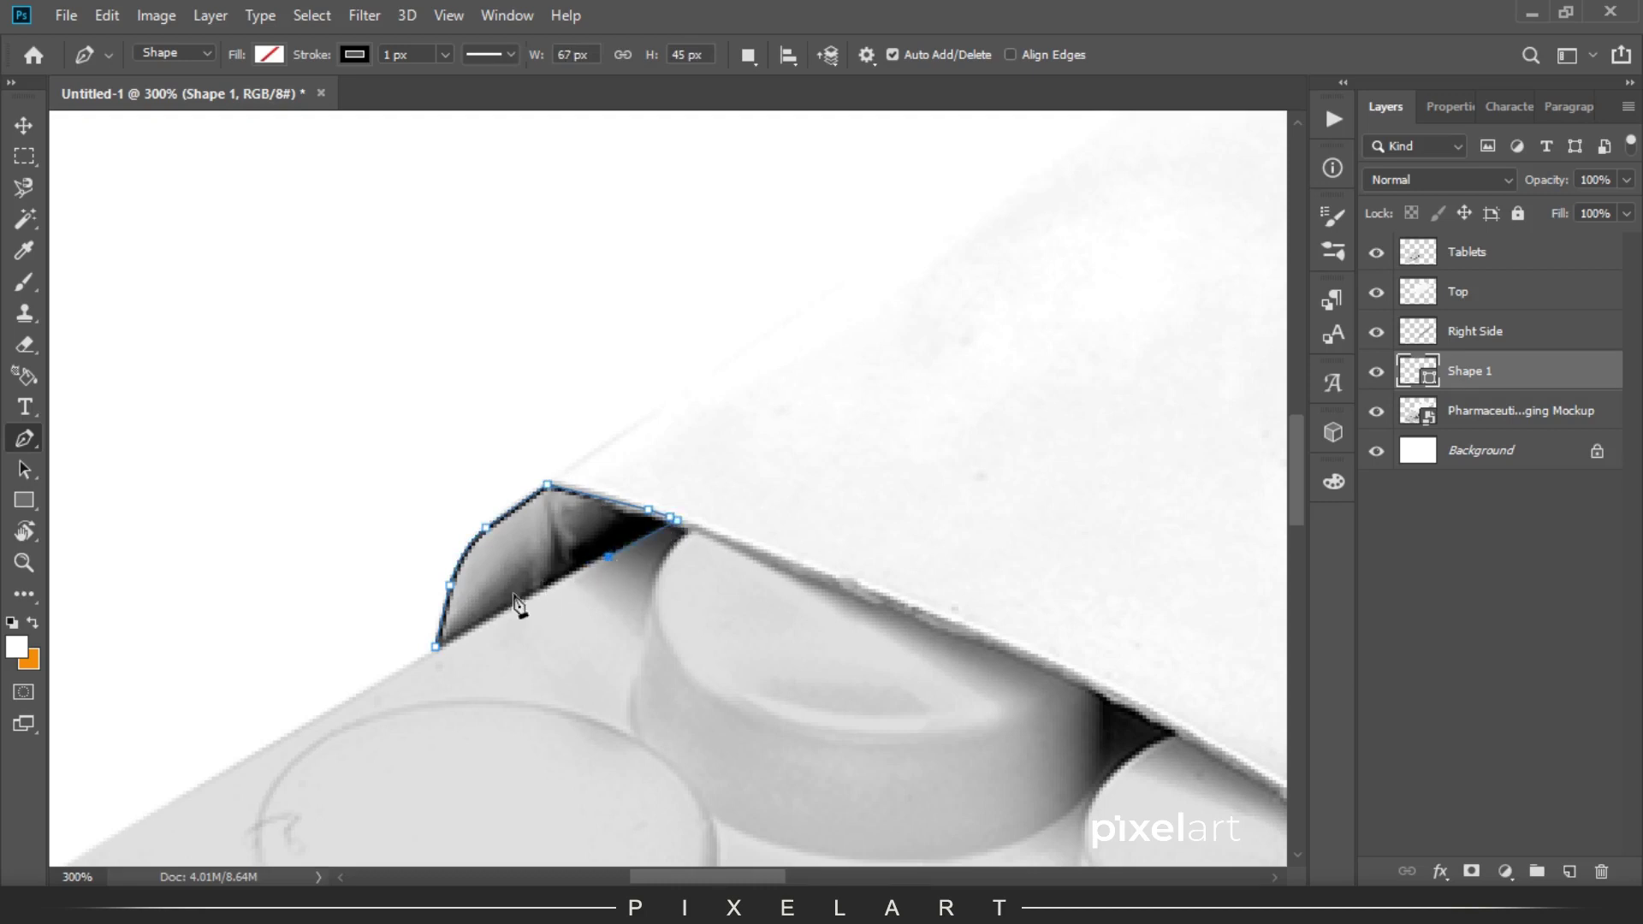
Copy the inner flap from the mockup, paste it in place, and delete the tracing shape.
{"action": "left_click", "coordinate": [1431, 384], "text": "ctrl"}
{"action": "left_click", "coordinate": [1506, 411]}
{"action": "left_click", "coordinate": [107, 15]}
{"action": "left_click", "coordinate": [214, 174]}
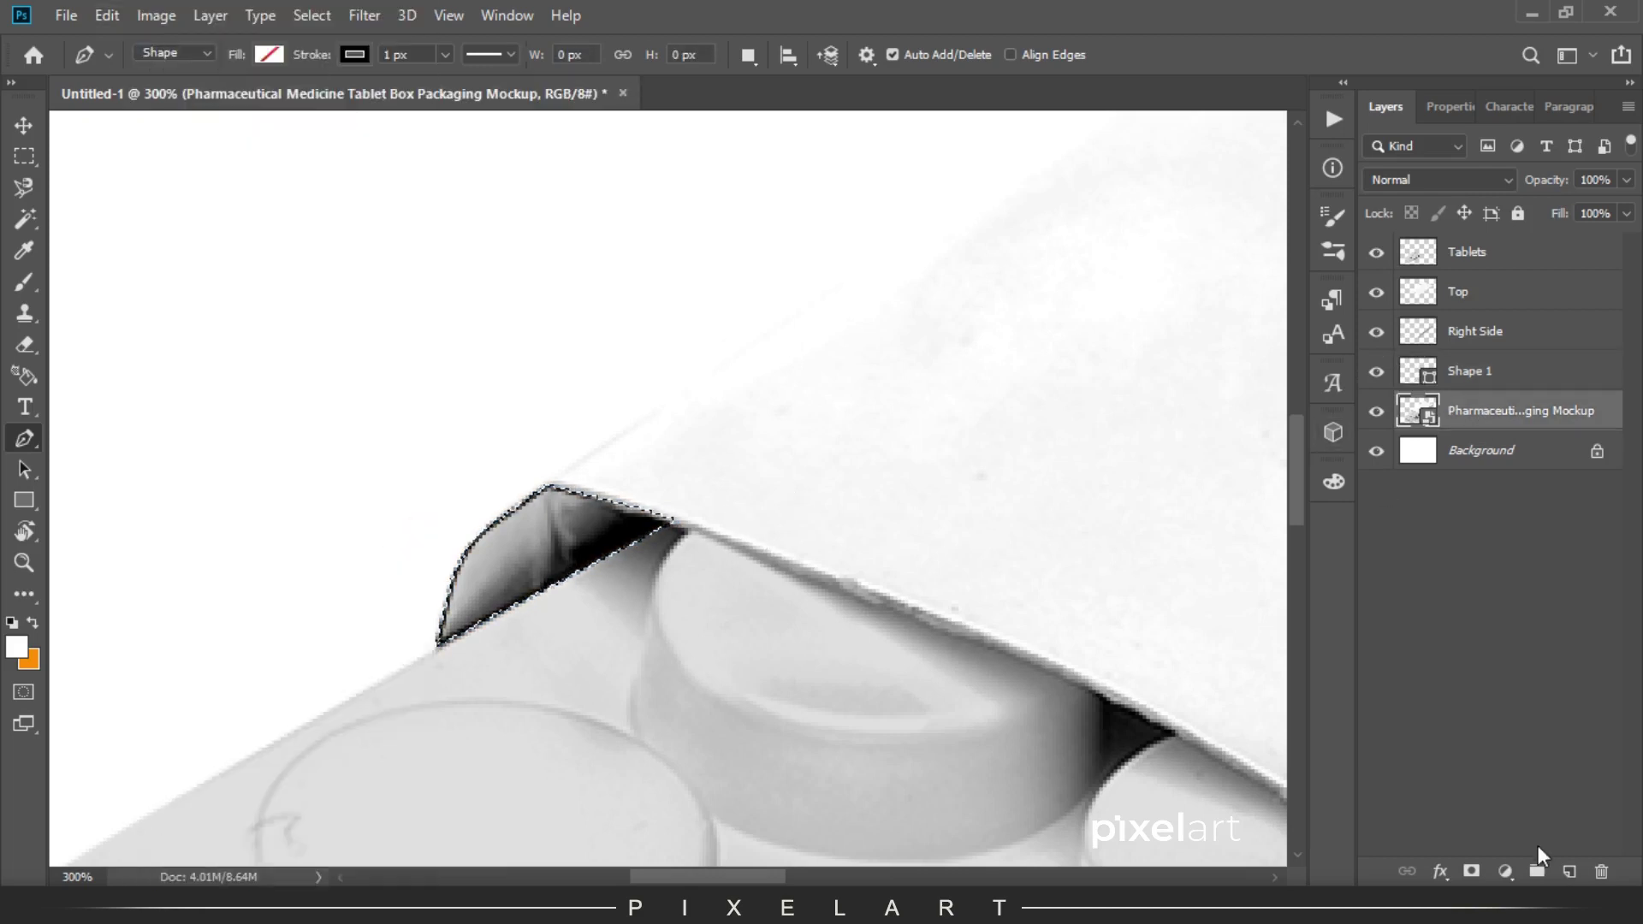
{"action": "key", "text": "ctrl+shift+v"}
{"action": "left_click", "coordinate": [107, 15]}
{"action": "key", "text": "Escape"}
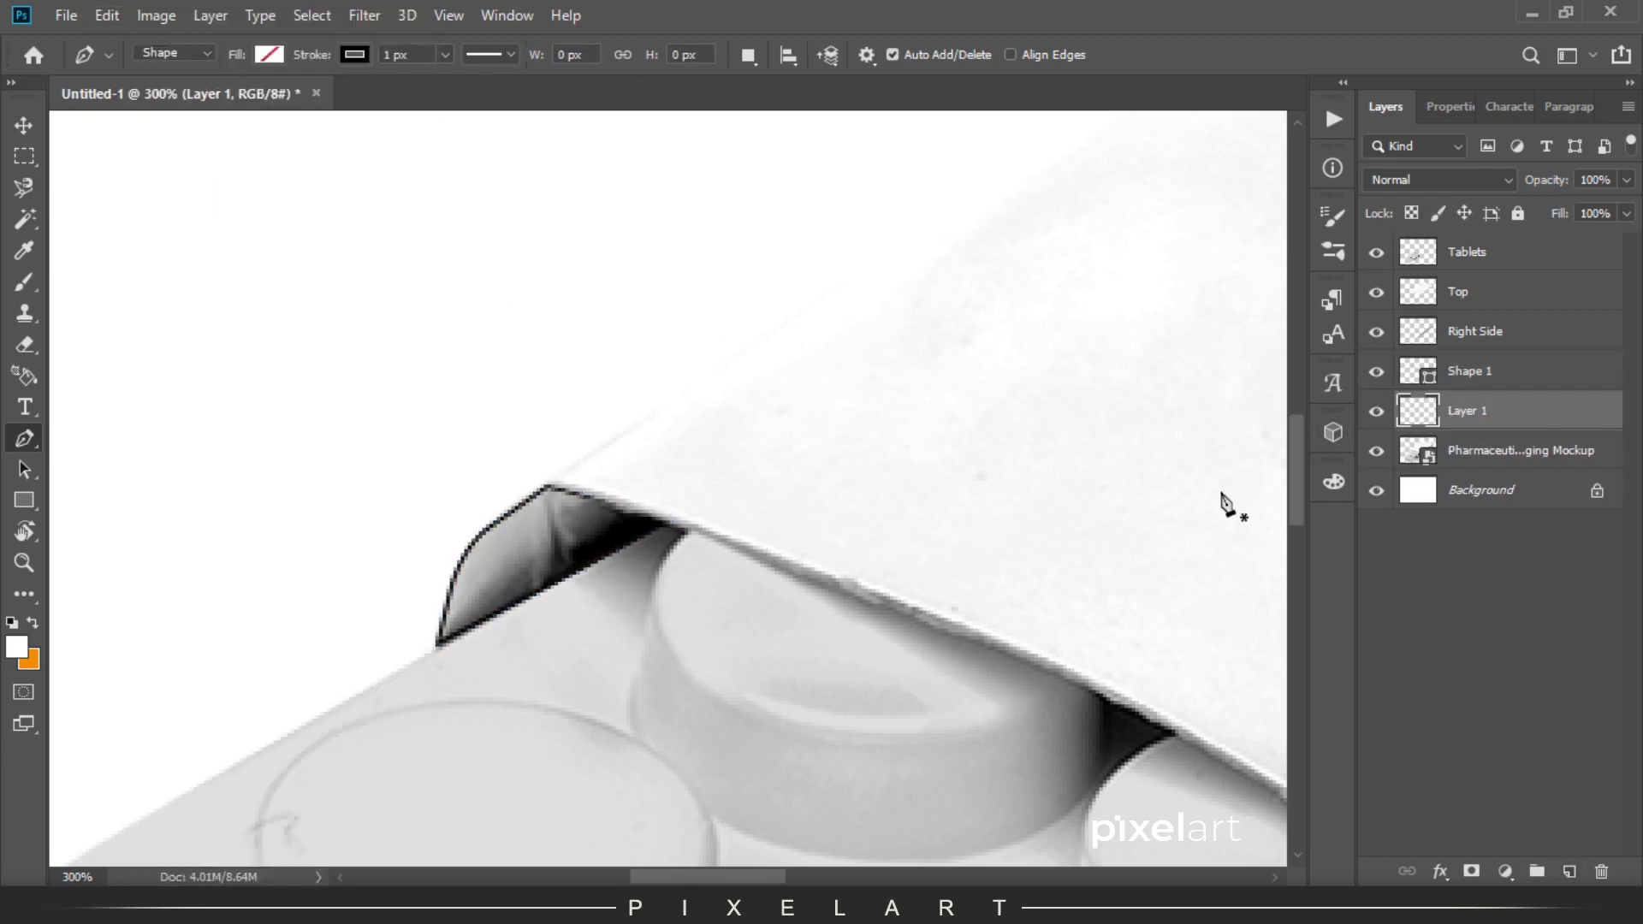
{"action": "left_click", "coordinate": [1473, 385]}
{"action": "key", "text": "Delete"}
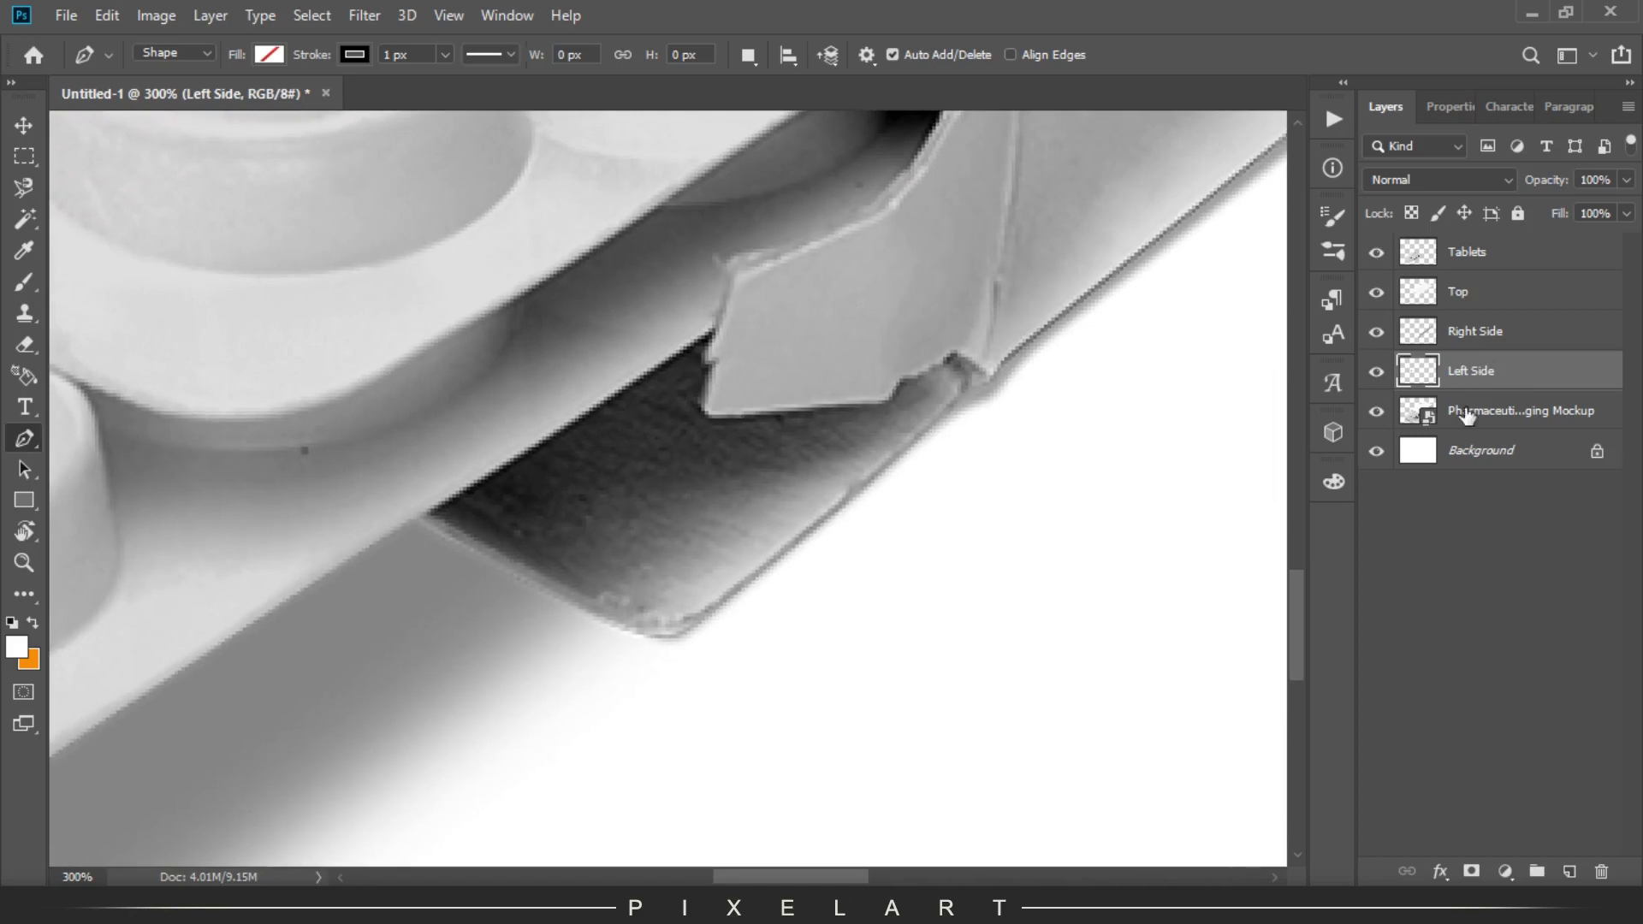
Trace the front tuck flap and dark bottom panel on the mockup photo.
{"action": "left_click", "coordinate": [1506, 410]}
{"action": "left_click", "coordinate": [419, 516]}
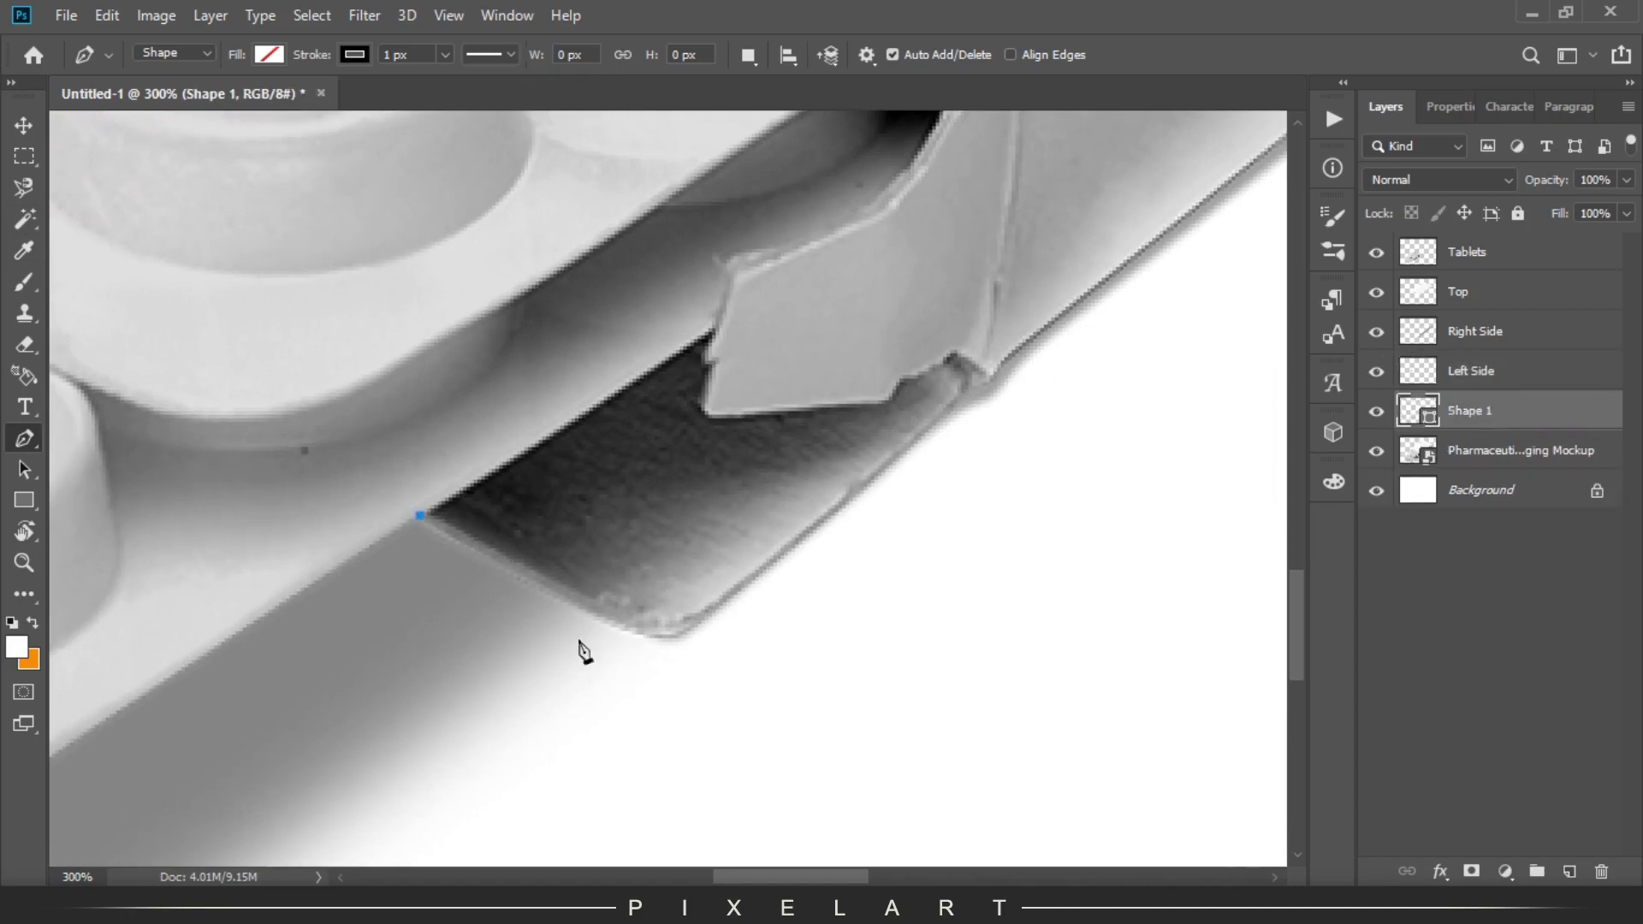
{"action": "left_click_drag", "start_coordinate": [681, 653], "coordinate": [677, 643]}
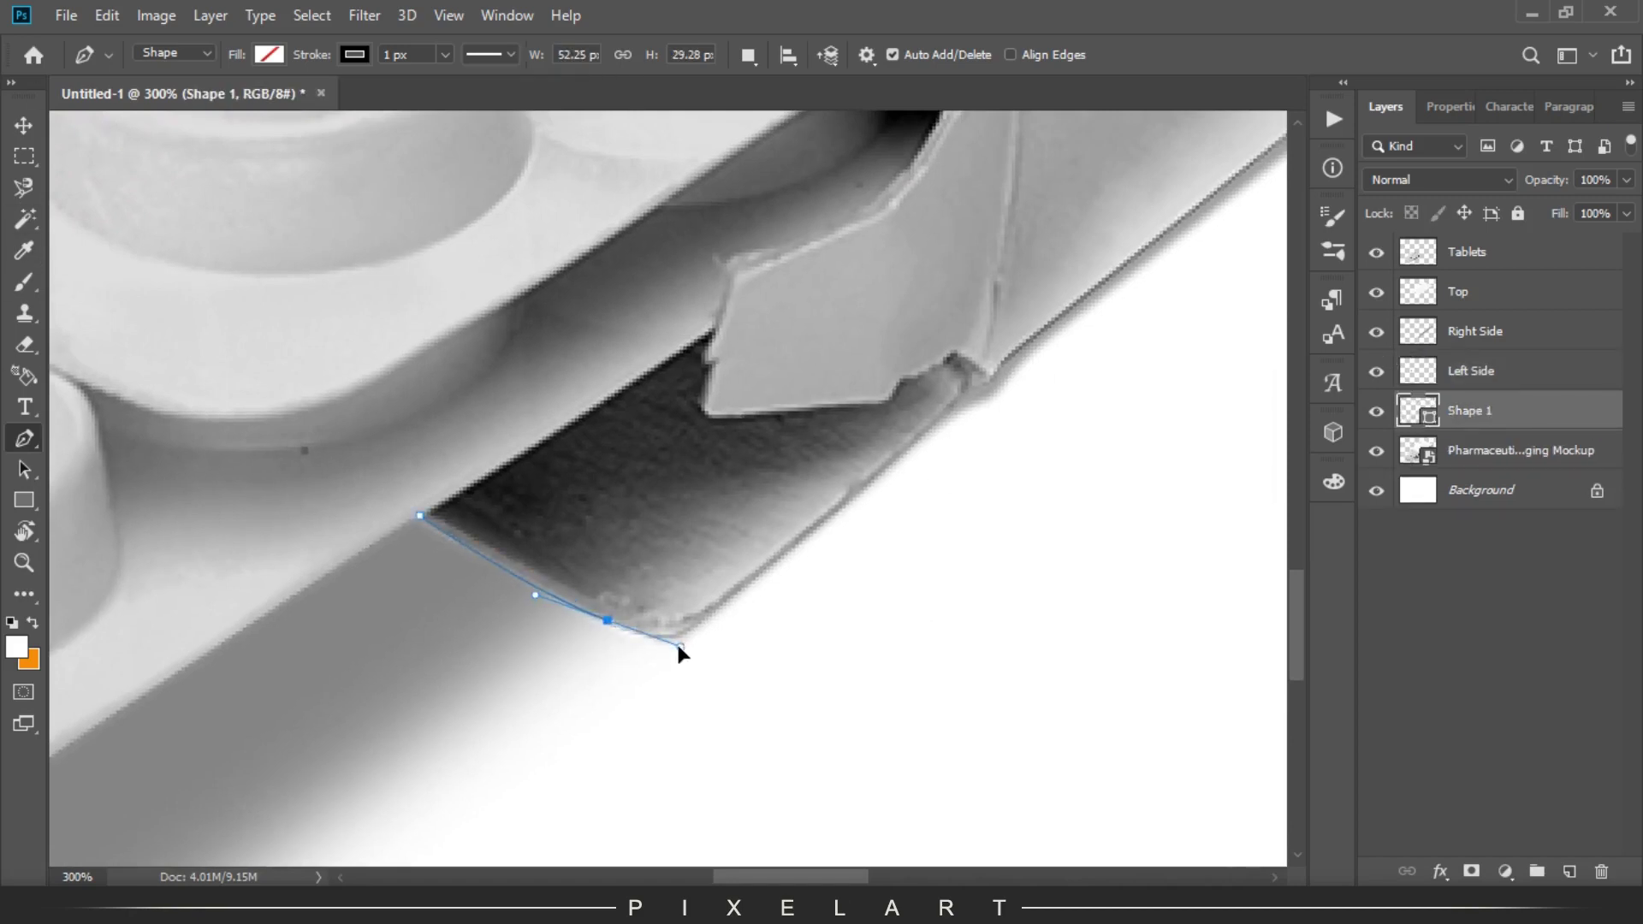
{"action": "key", "text": "ctrl+z"}
{"action": "left_click", "coordinate": [618, 624]}
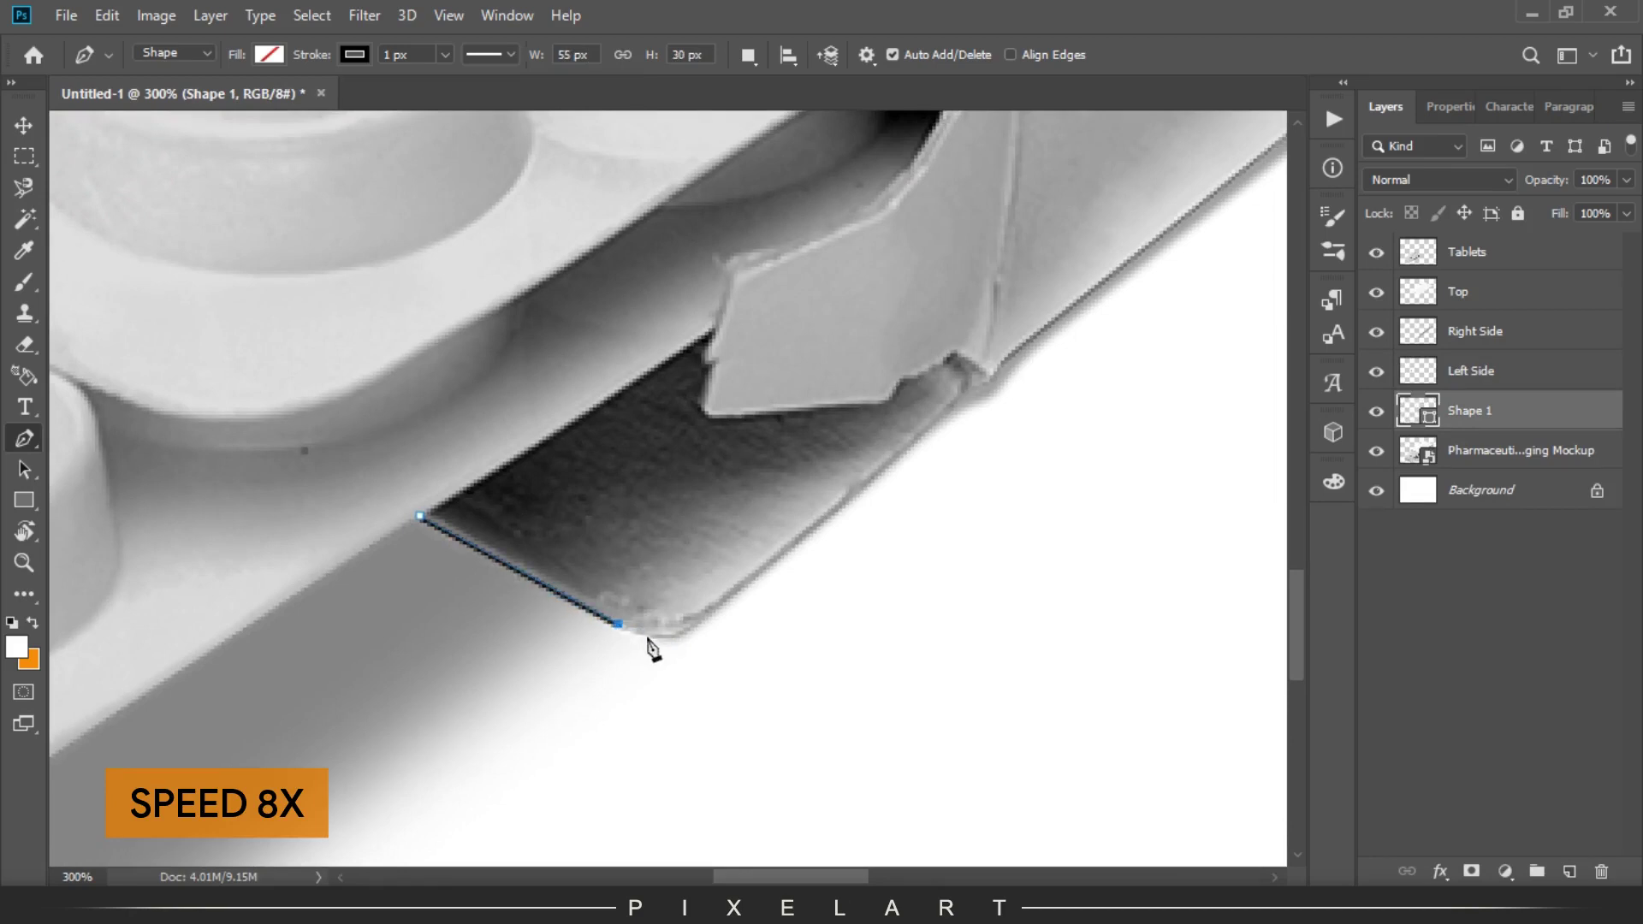
{"action": "left_click", "coordinate": [950, 403]}
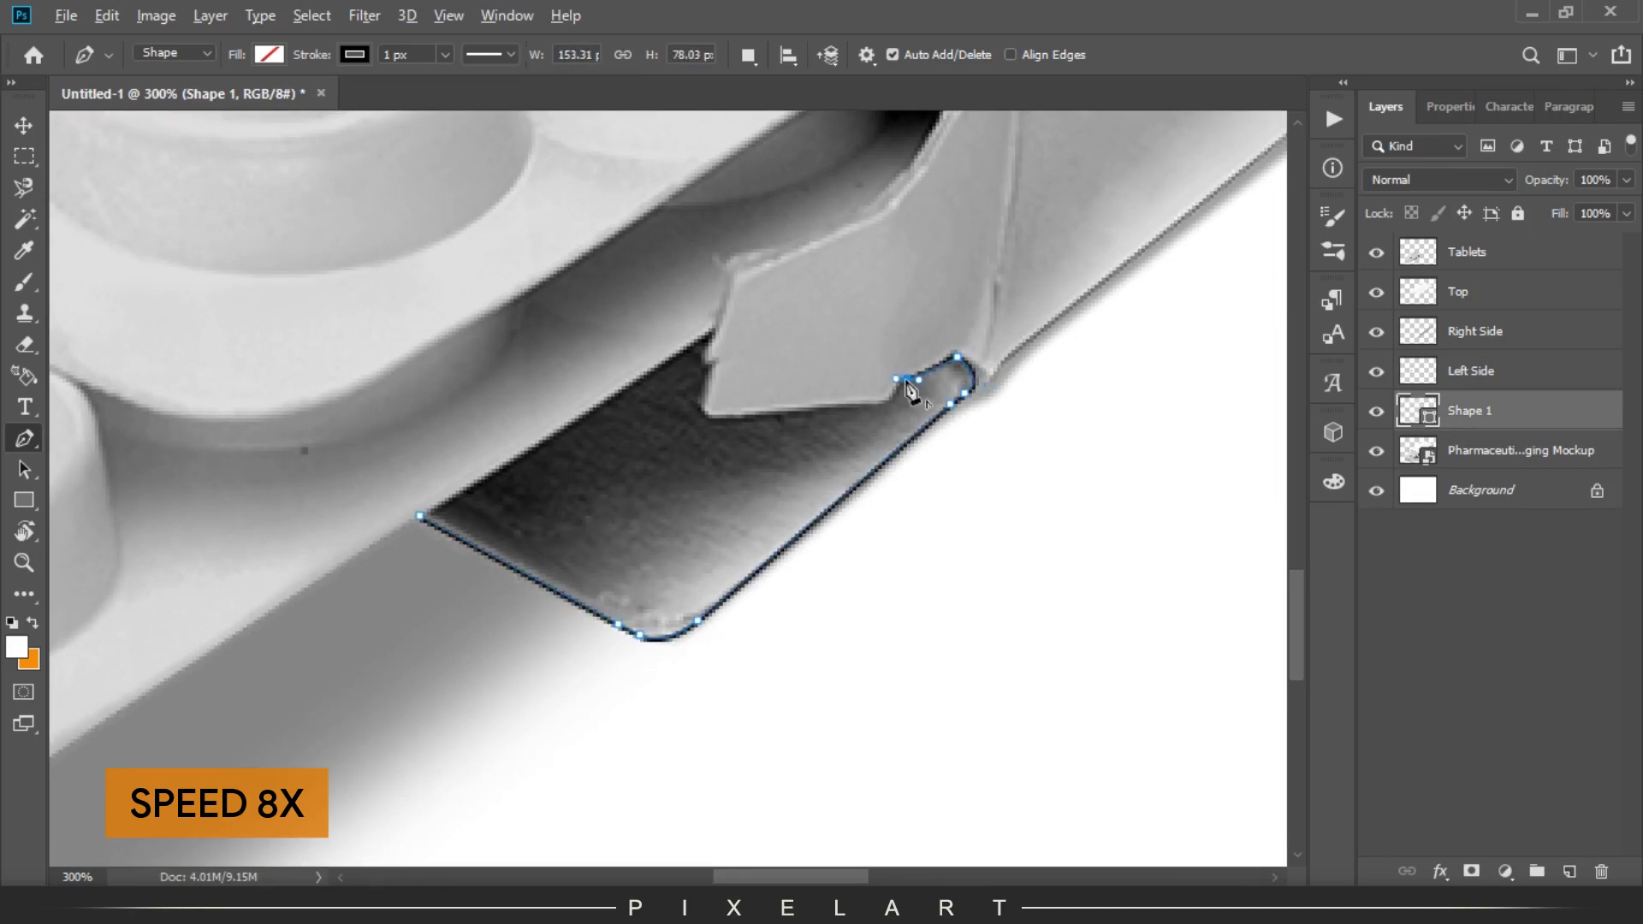
{"action": "left_click", "coordinate": [1418, 371], "text": "ctrl"}
{"action": "left_click_drag", "start_coordinate": [905, 399], "coordinate": [837, 543]}
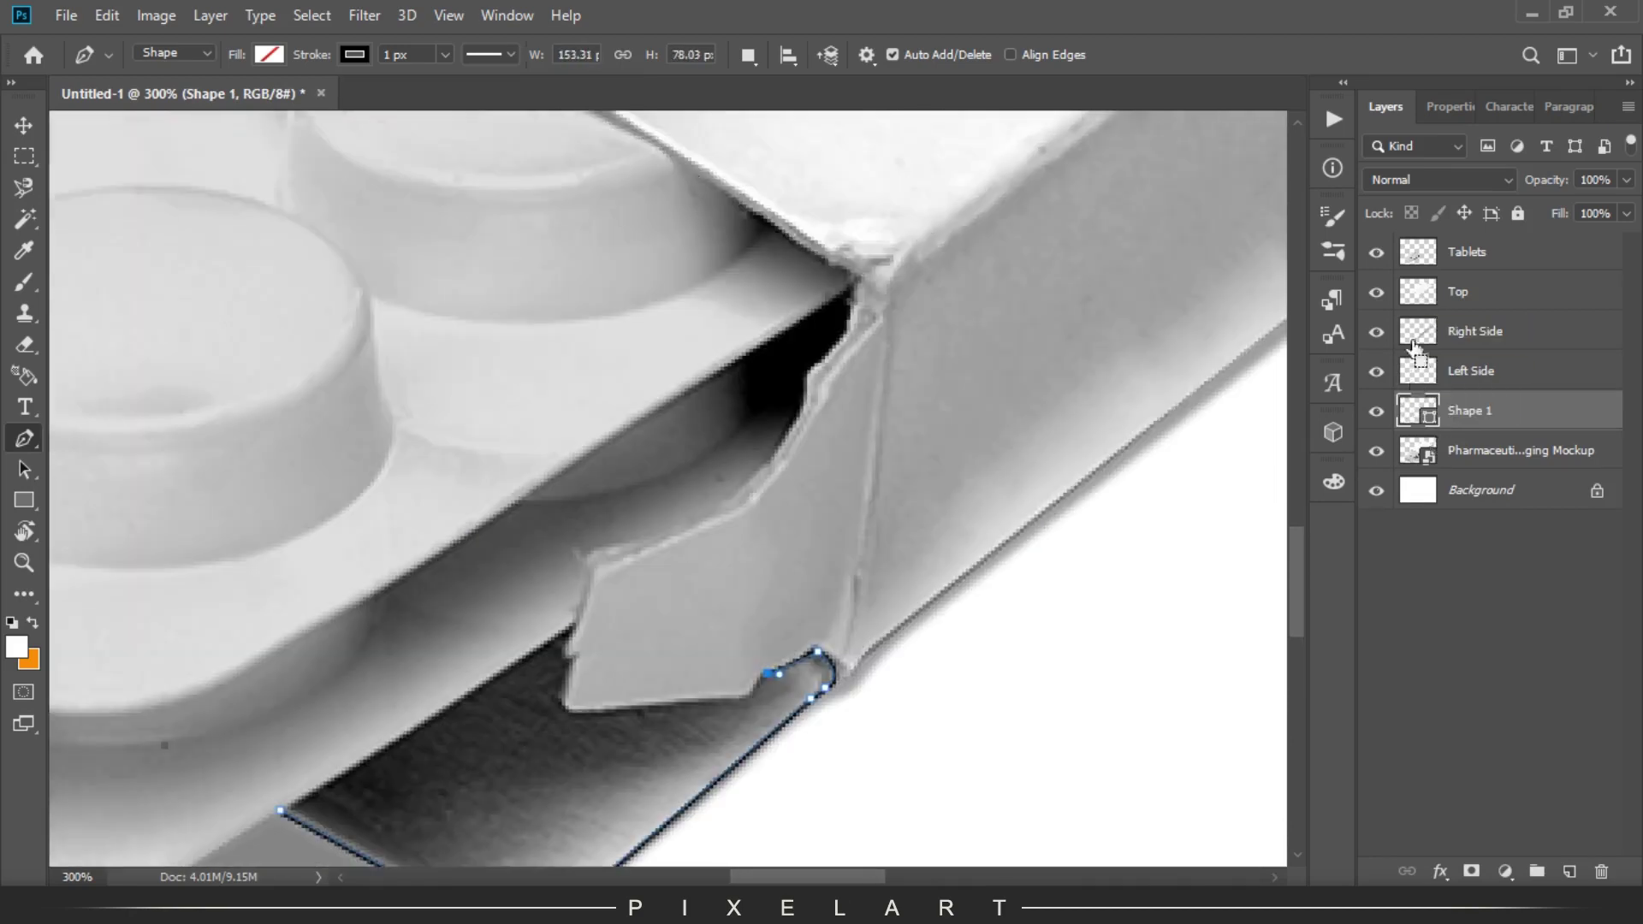
{"action": "left_click", "coordinate": [819, 544]}
{"action": "left_click", "coordinate": [643, 558]}
{"action": "left_click", "coordinate": [625, 521]}
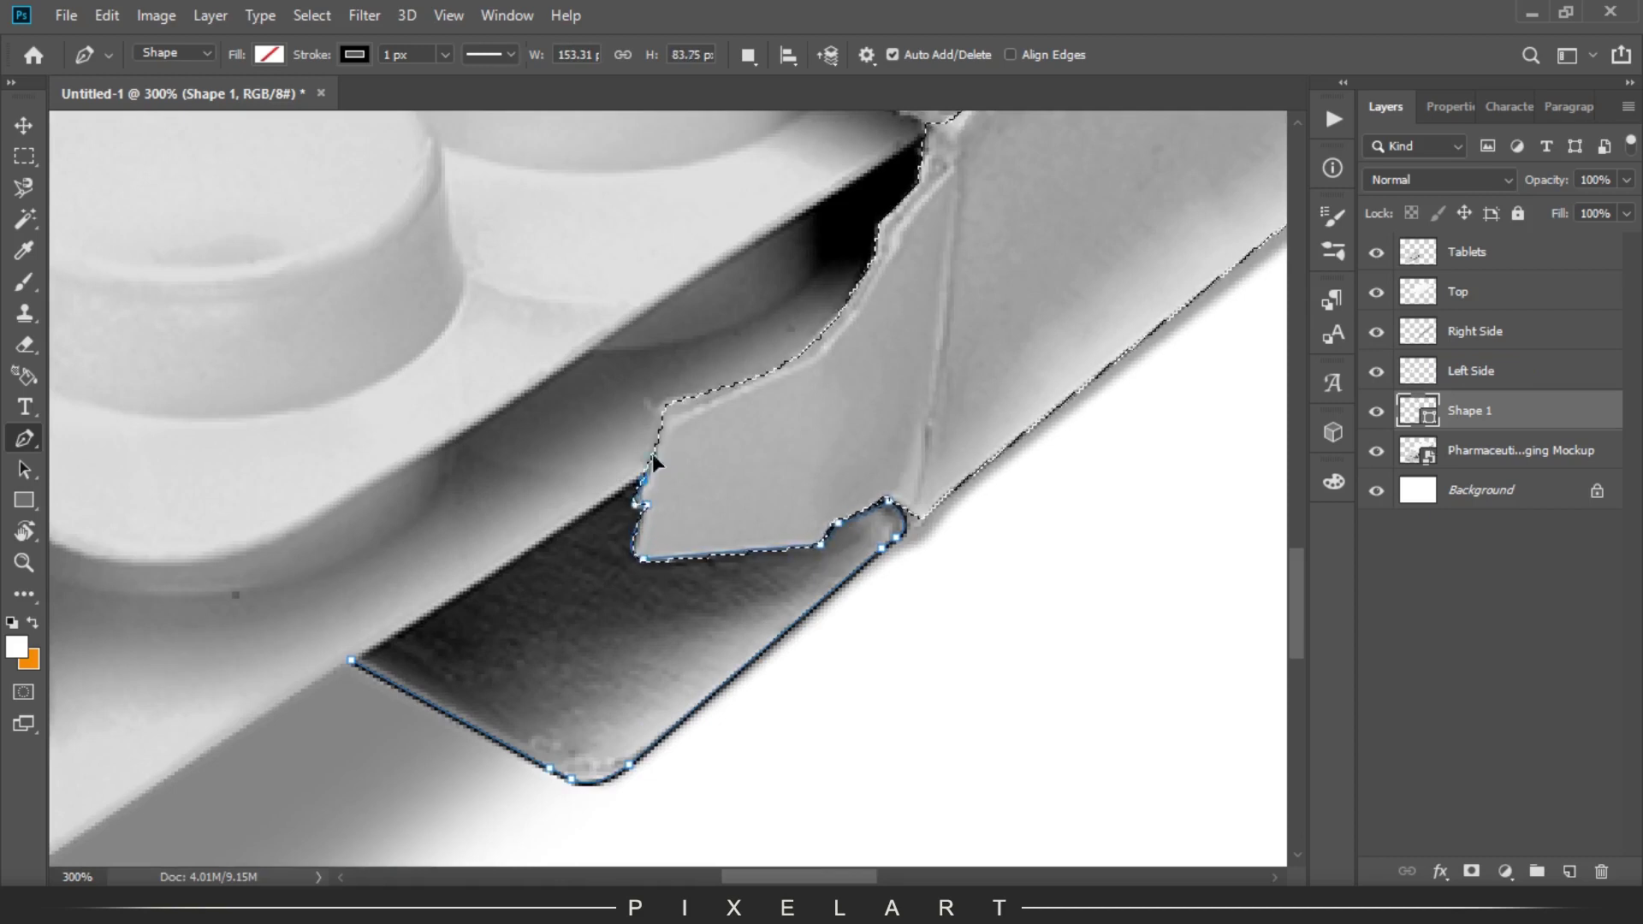
{"action": "left_click", "coordinate": [647, 482]}
Copy the traced flap area onto Layer 1 in place and trash the tracing shape.
{"action": "key", "text": "ctrl+Return"}
{"action": "left_click", "coordinate": [1506, 450]}
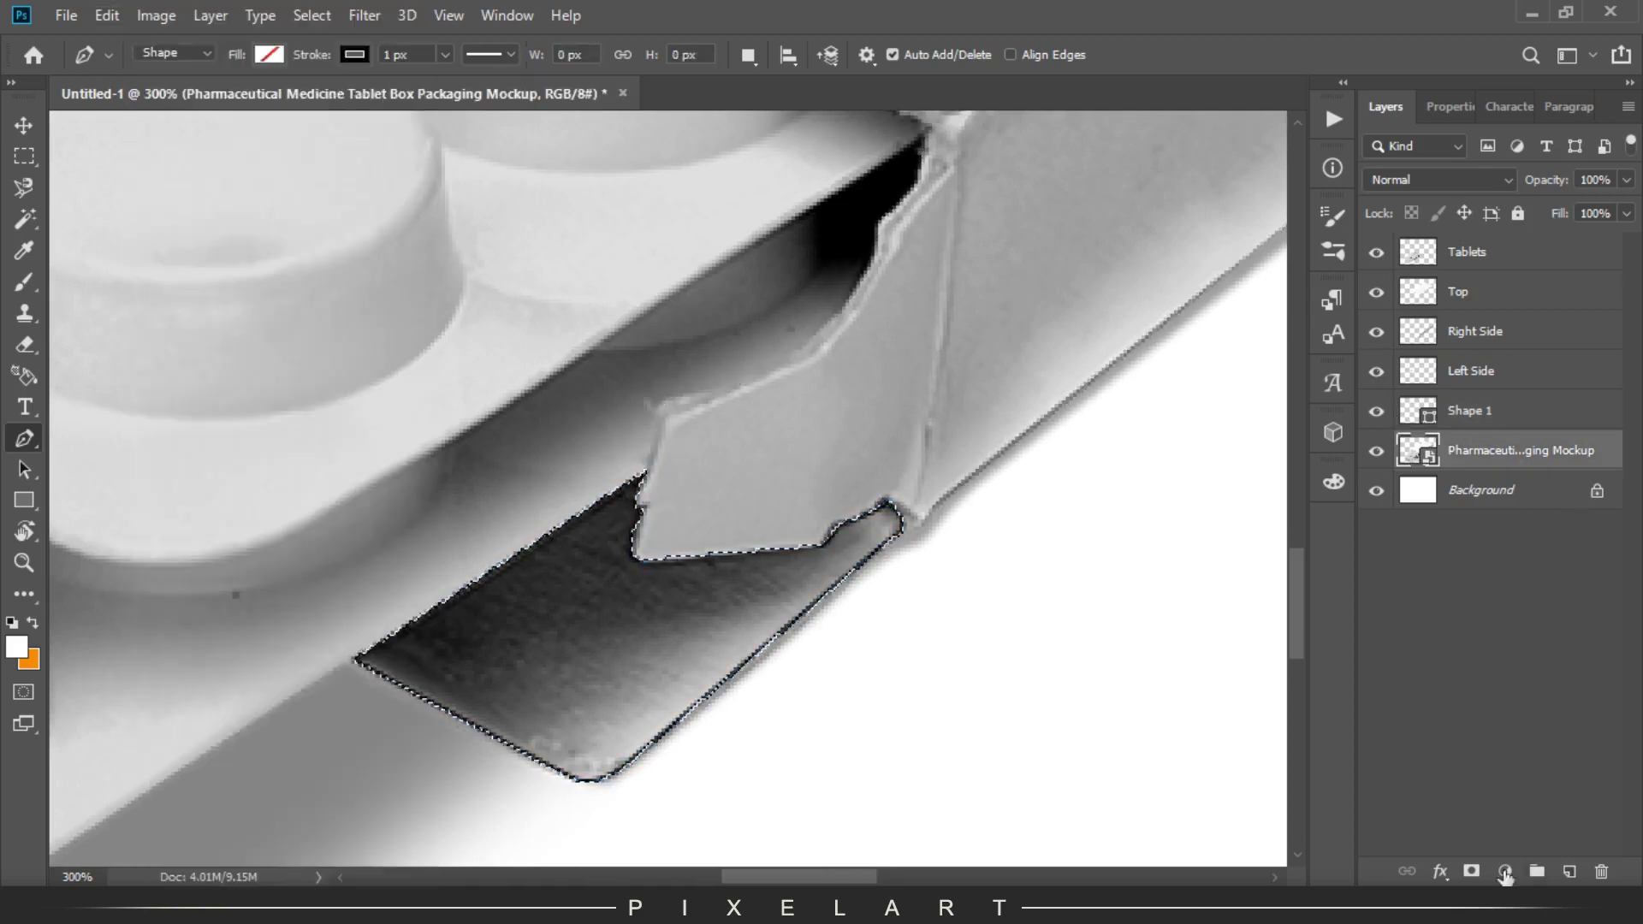
{"action": "key", "text": "ctrl+shift+alt+n"}
{"action": "left_click", "coordinate": [107, 14]}
{"action": "left_click", "coordinate": [543, 264]}
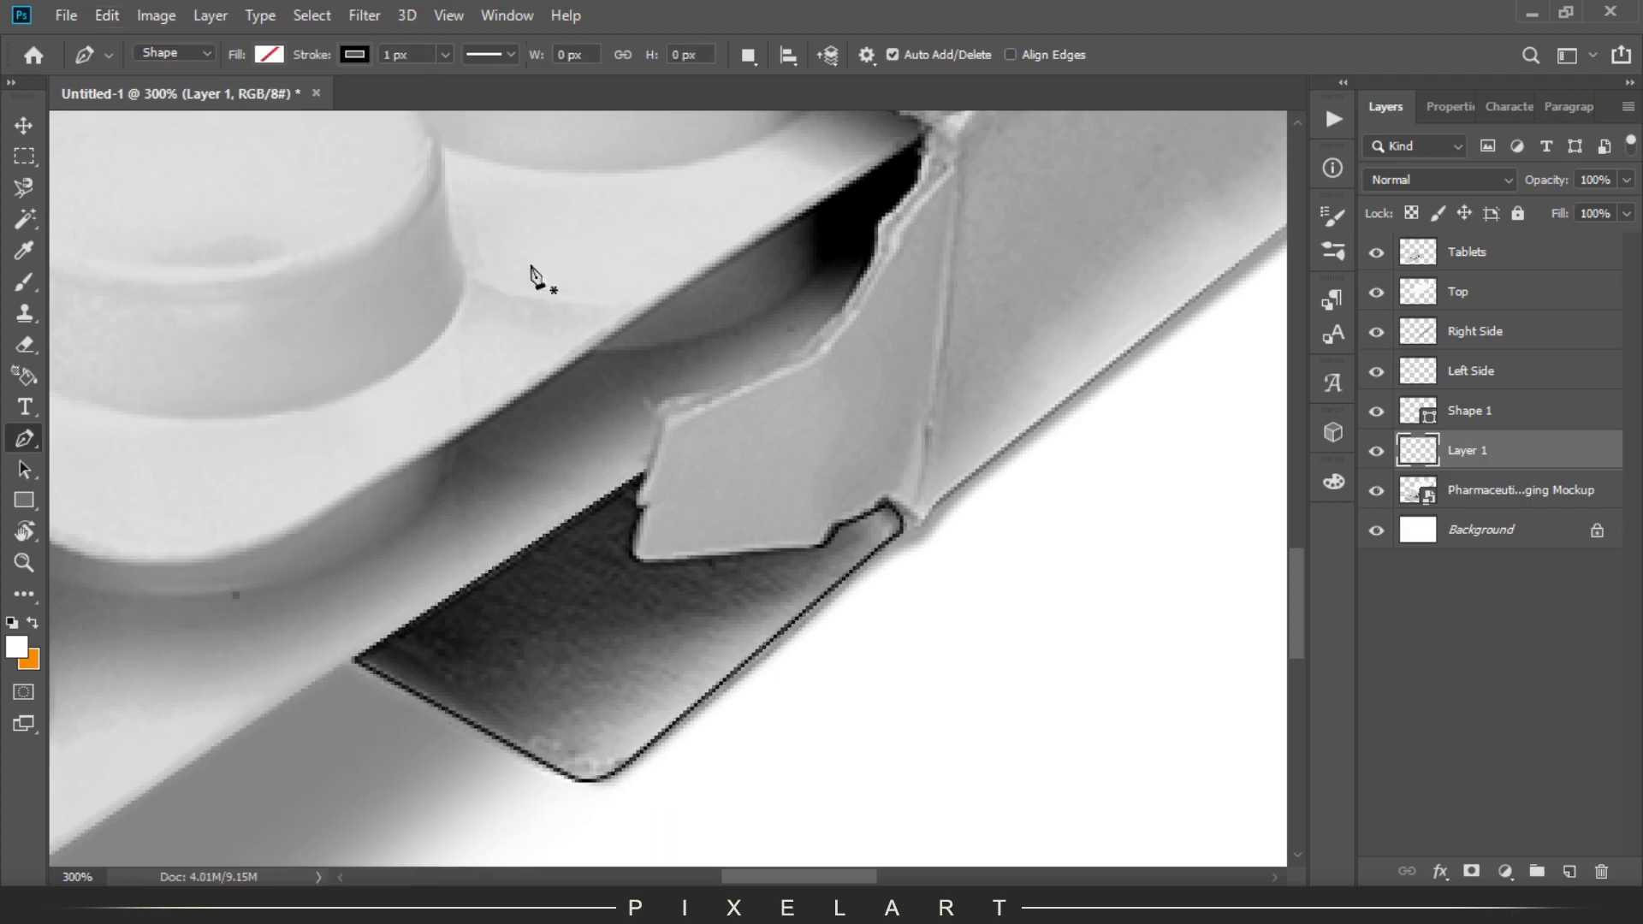
{"action": "key", "text": "v"}
{"action": "left_click_drag", "start_coordinate": [1536, 419], "coordinate": [1601, 872]}
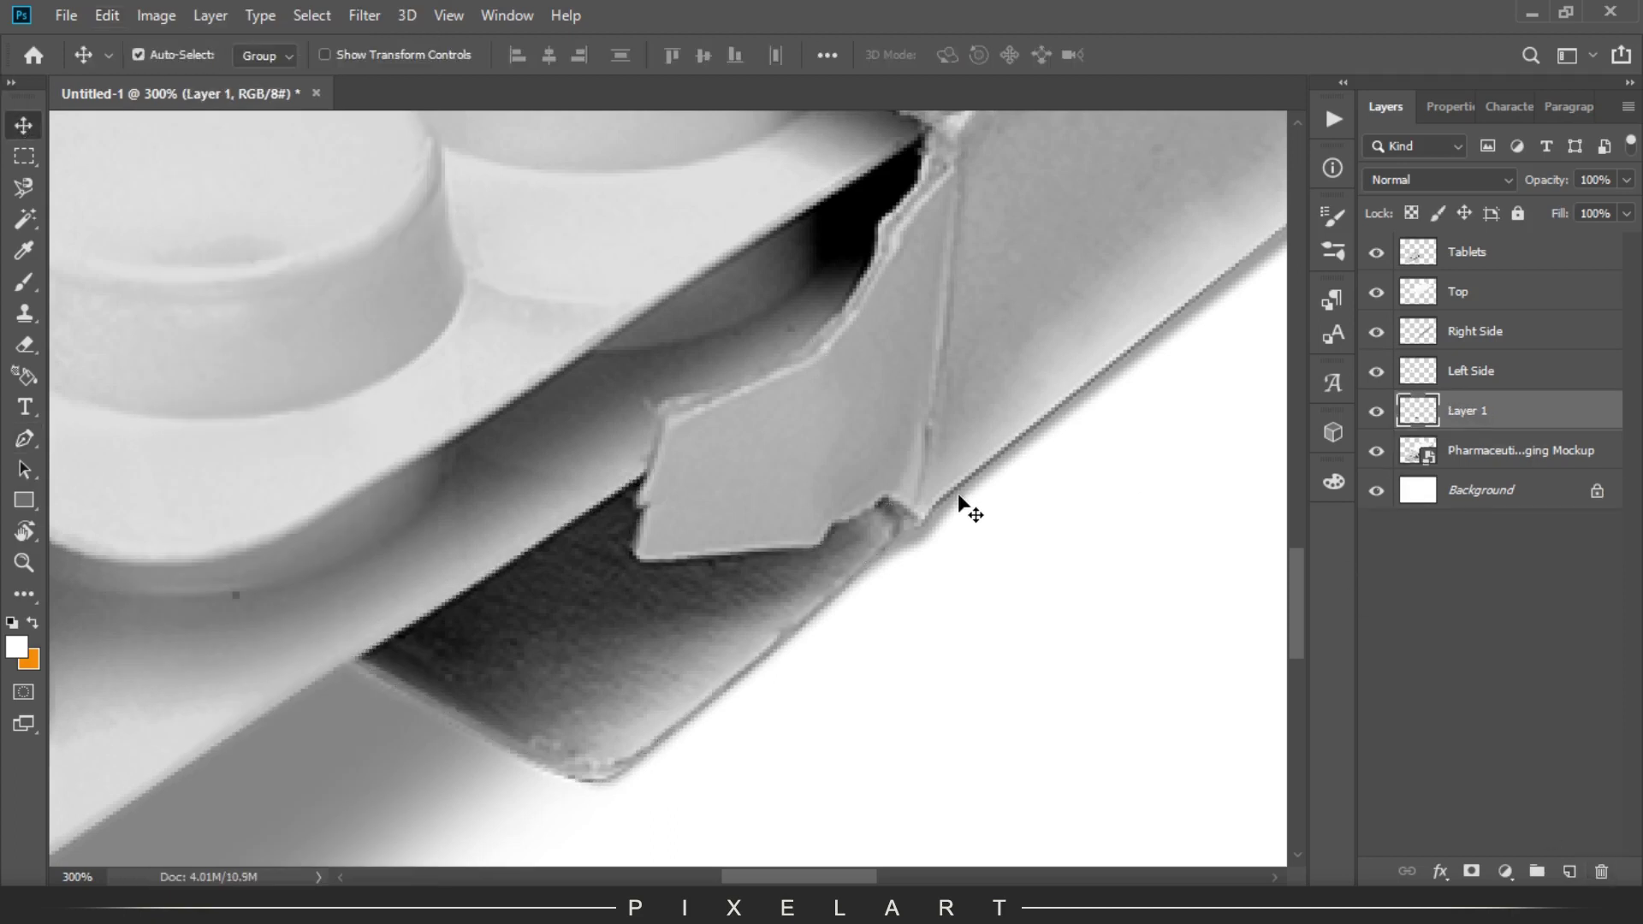
{"action": "key", "text": "ctrl+minus"}
{"action": "key", "text": "ctrl+minus"}
{"action": "key", "text": "ctrl+minus"}
{"action": "left_click", "coordinate": [1376, 451]}
Hide the original mockup photo and zoom in on the tablet end of the box.
{"action": "left_click", "coordinate": [1377, 452]}
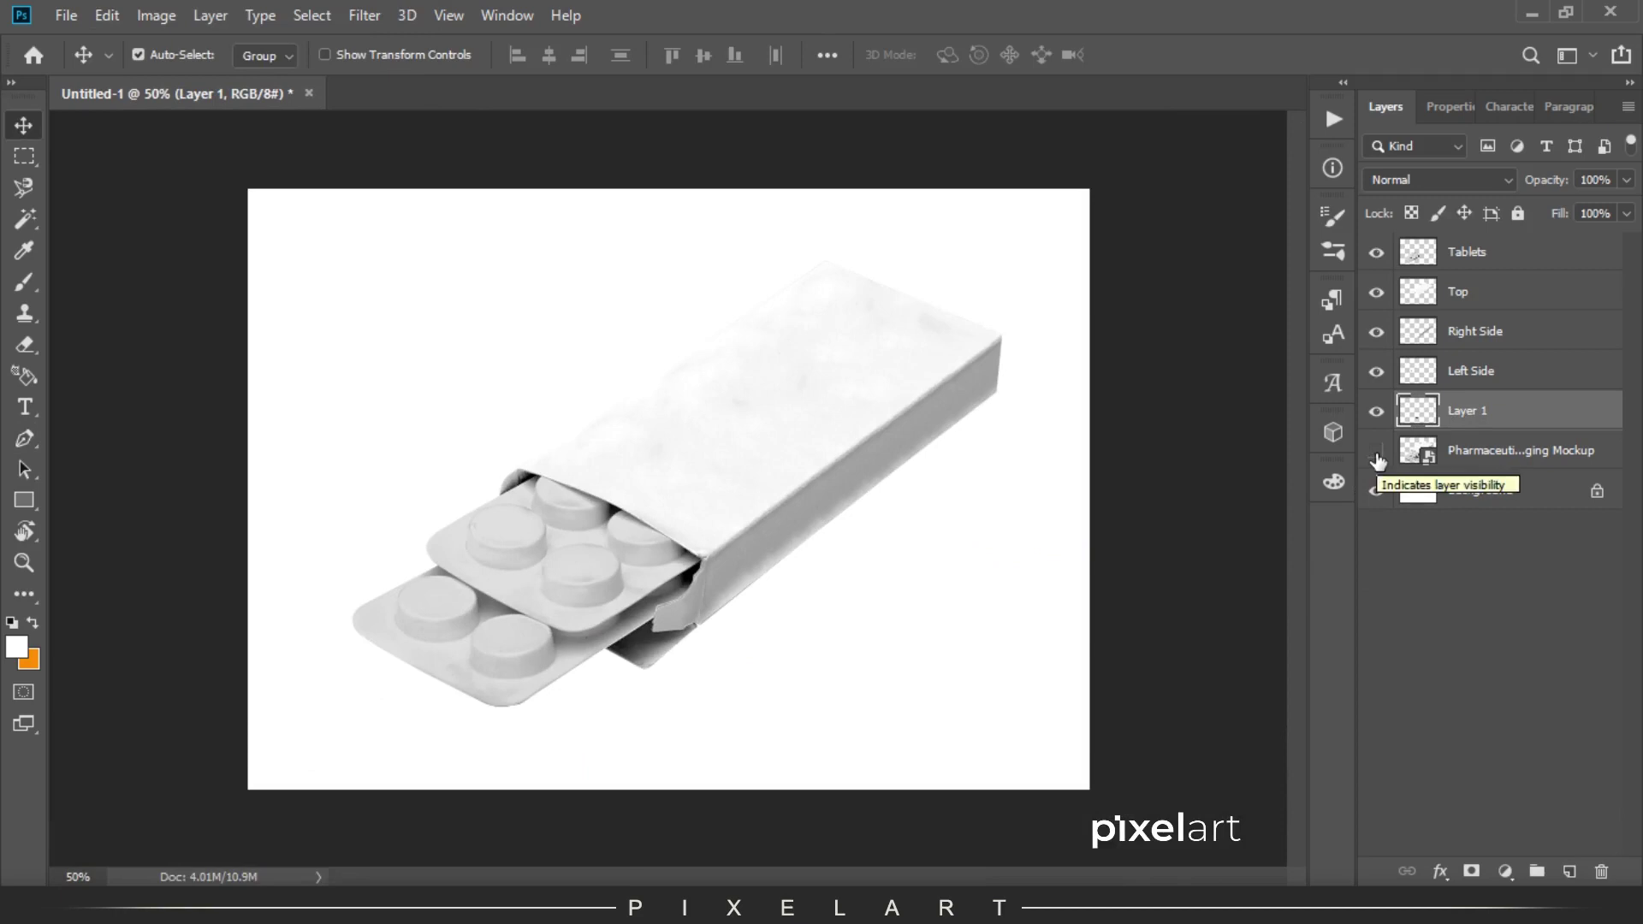
{"action": "key", "text": "ctrl+plus"}
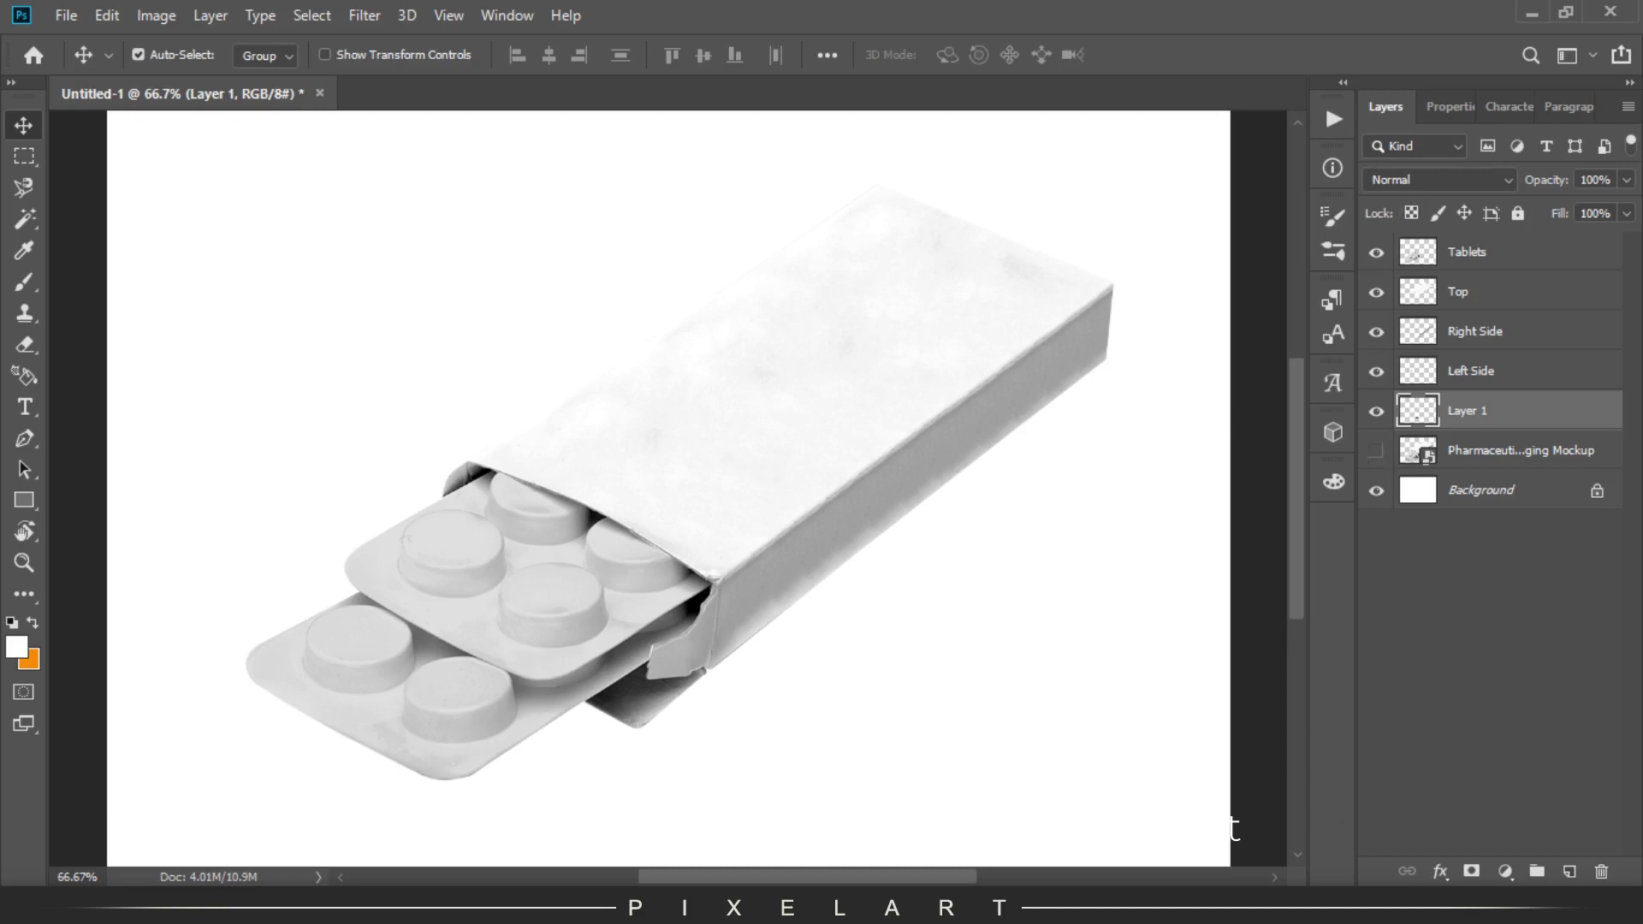
{"action": "key", "text": "ctrl+plus"}
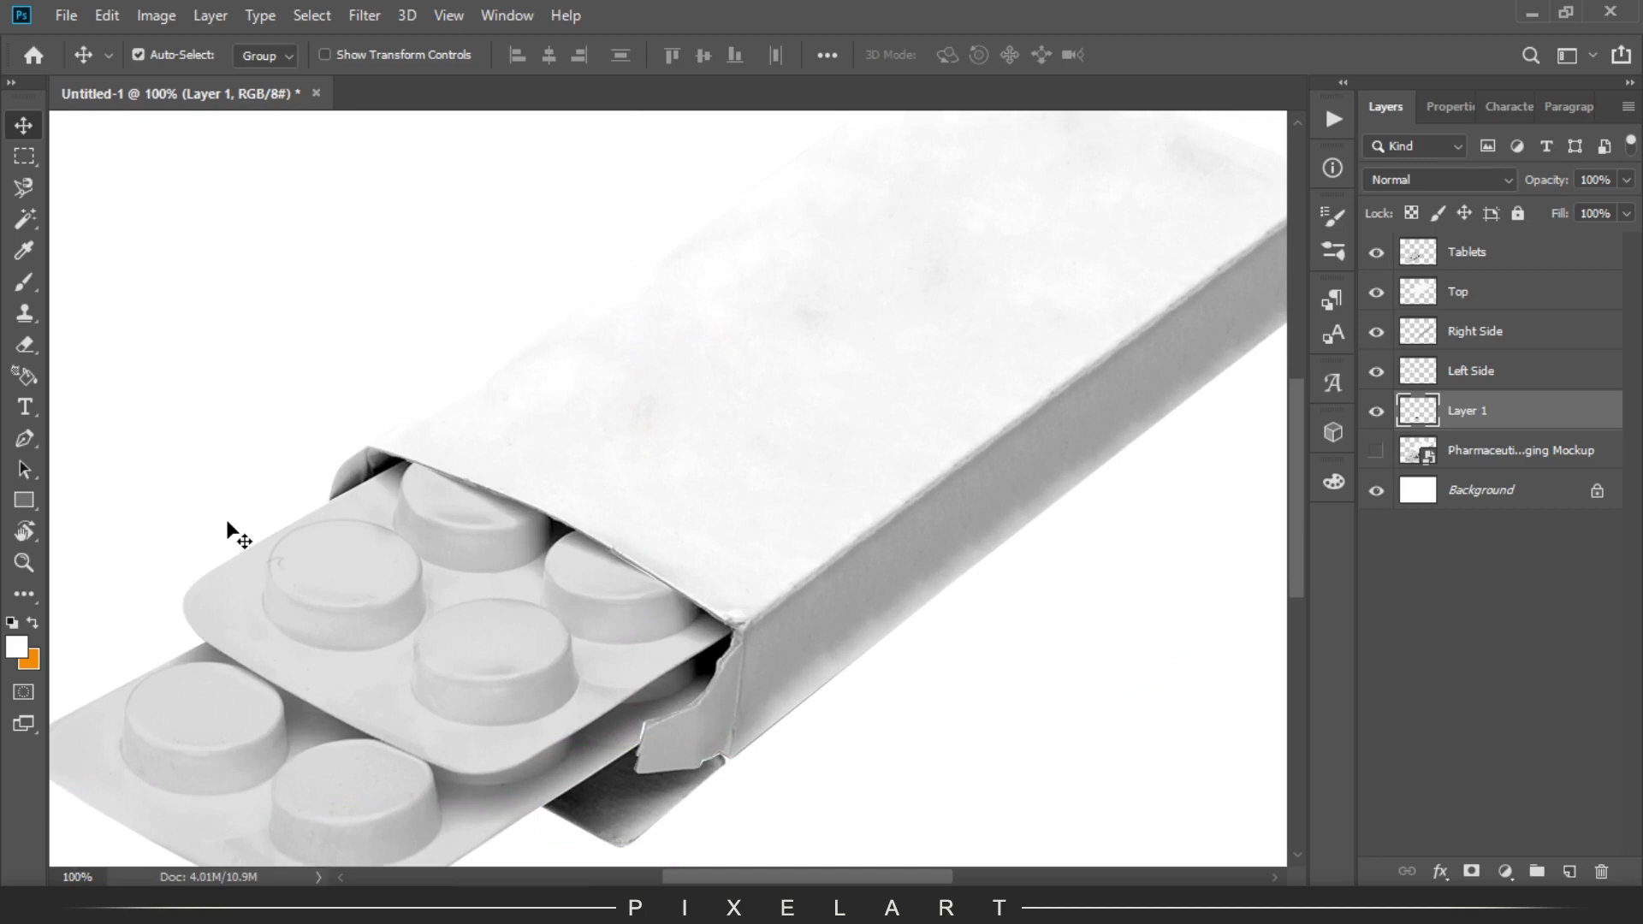
{"action": "mouse_move", "coordinate": [227, 521]}
{"action": "left_mouse_down"}
{"action": "mouse_move", "coordinate": [382, 340]}
{"action": "mouse_move", "coordinate": [235, 607]}
{"action": "left_mouse_up"}
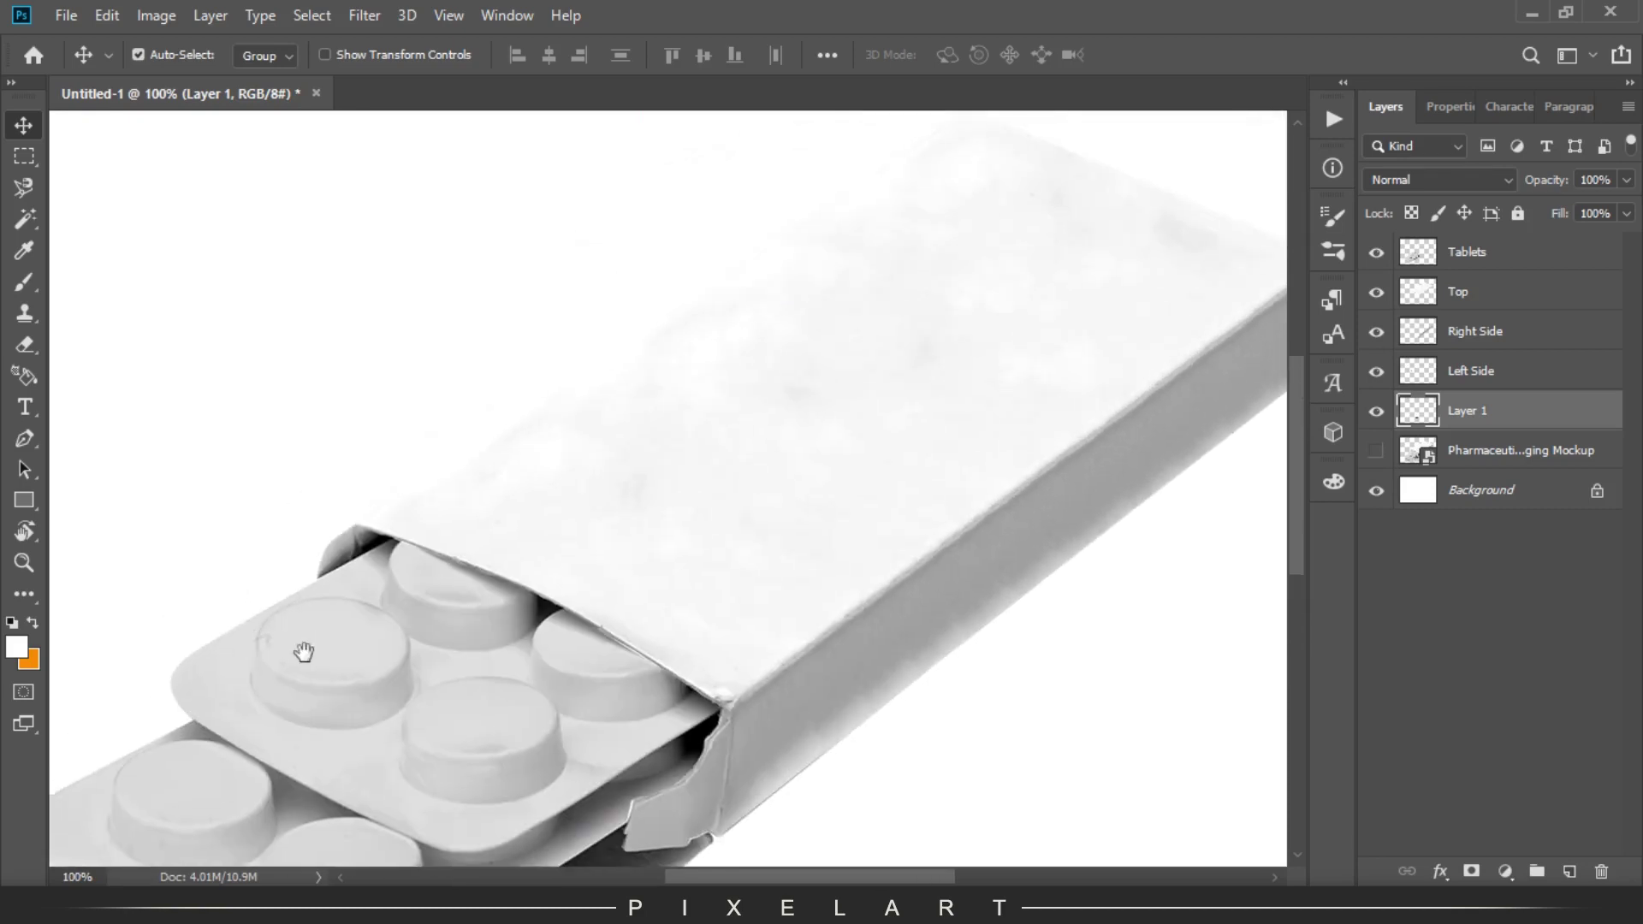
{"action": "left_click_drag", "start_coordinate": [304, 652], "coordinate": [433, 377]}
Start a rectangle over the blister packs just above the Tablets layer.
{"action": "left_click", "coordinate": [1507, 256]}
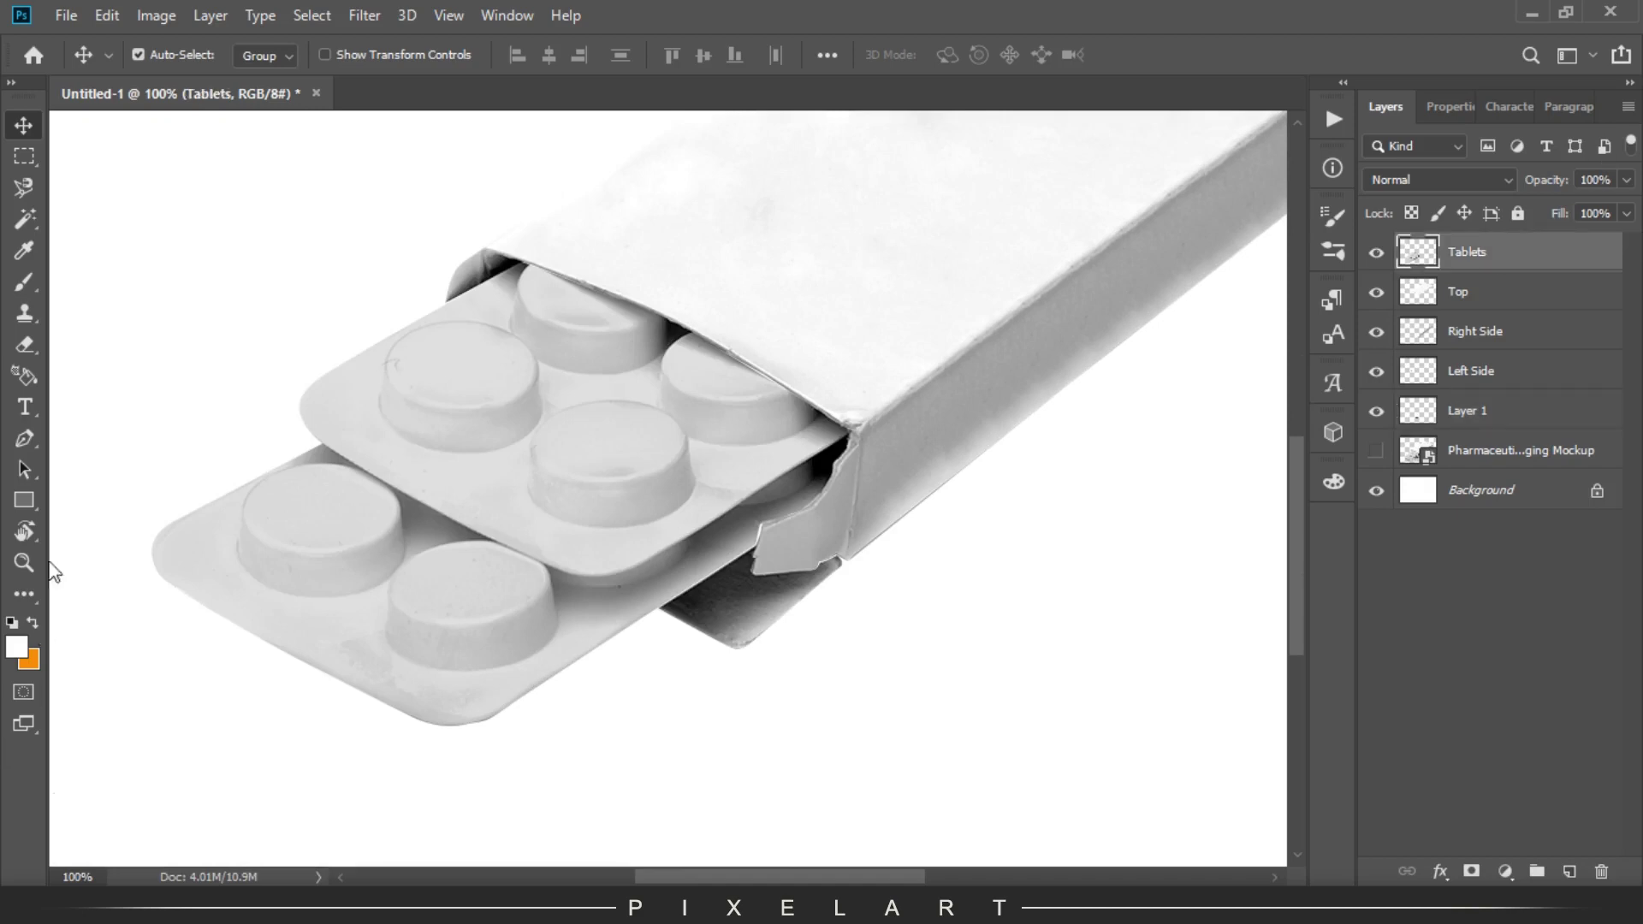
{"action": "left_click", "coordinate": [24, 500]}
{"action": "left_click_drag", "start_coordinate": [239, 430], "coordinate": [288, 530]}
Draw a rectangle over the tablets with solid #3eb3ff fill, no stroke, reduced opacity.
{"action": "left_click_drag", "start_coordinate": [148, 339], "coordinate": [907, 847]}
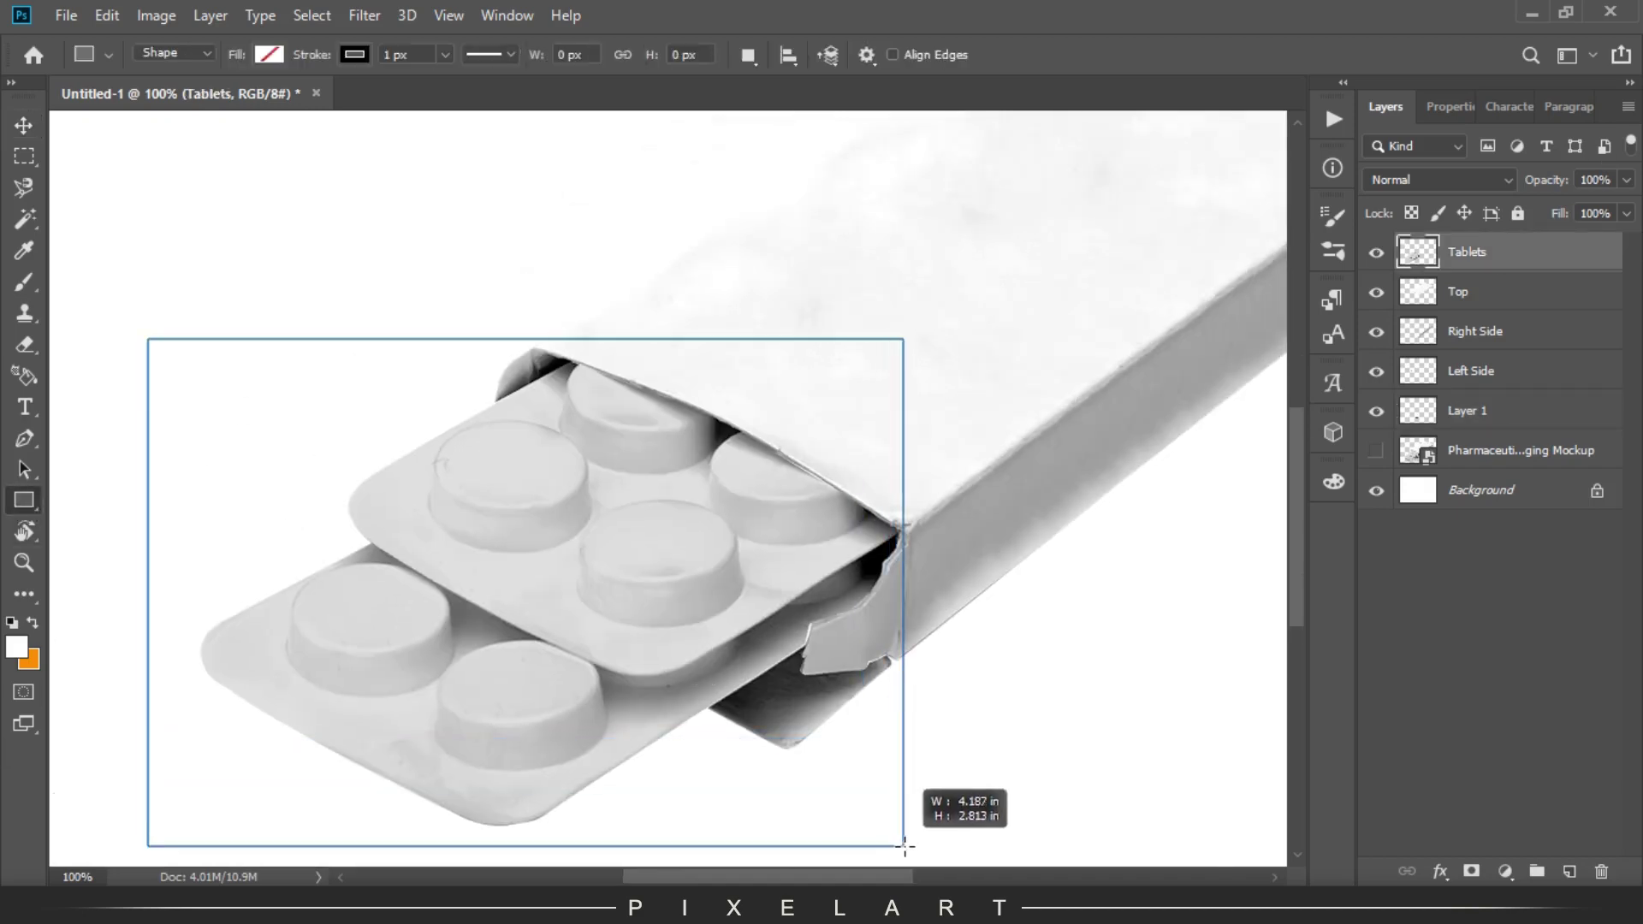
{"action": "left_click", "coordinate": [24, 127]}
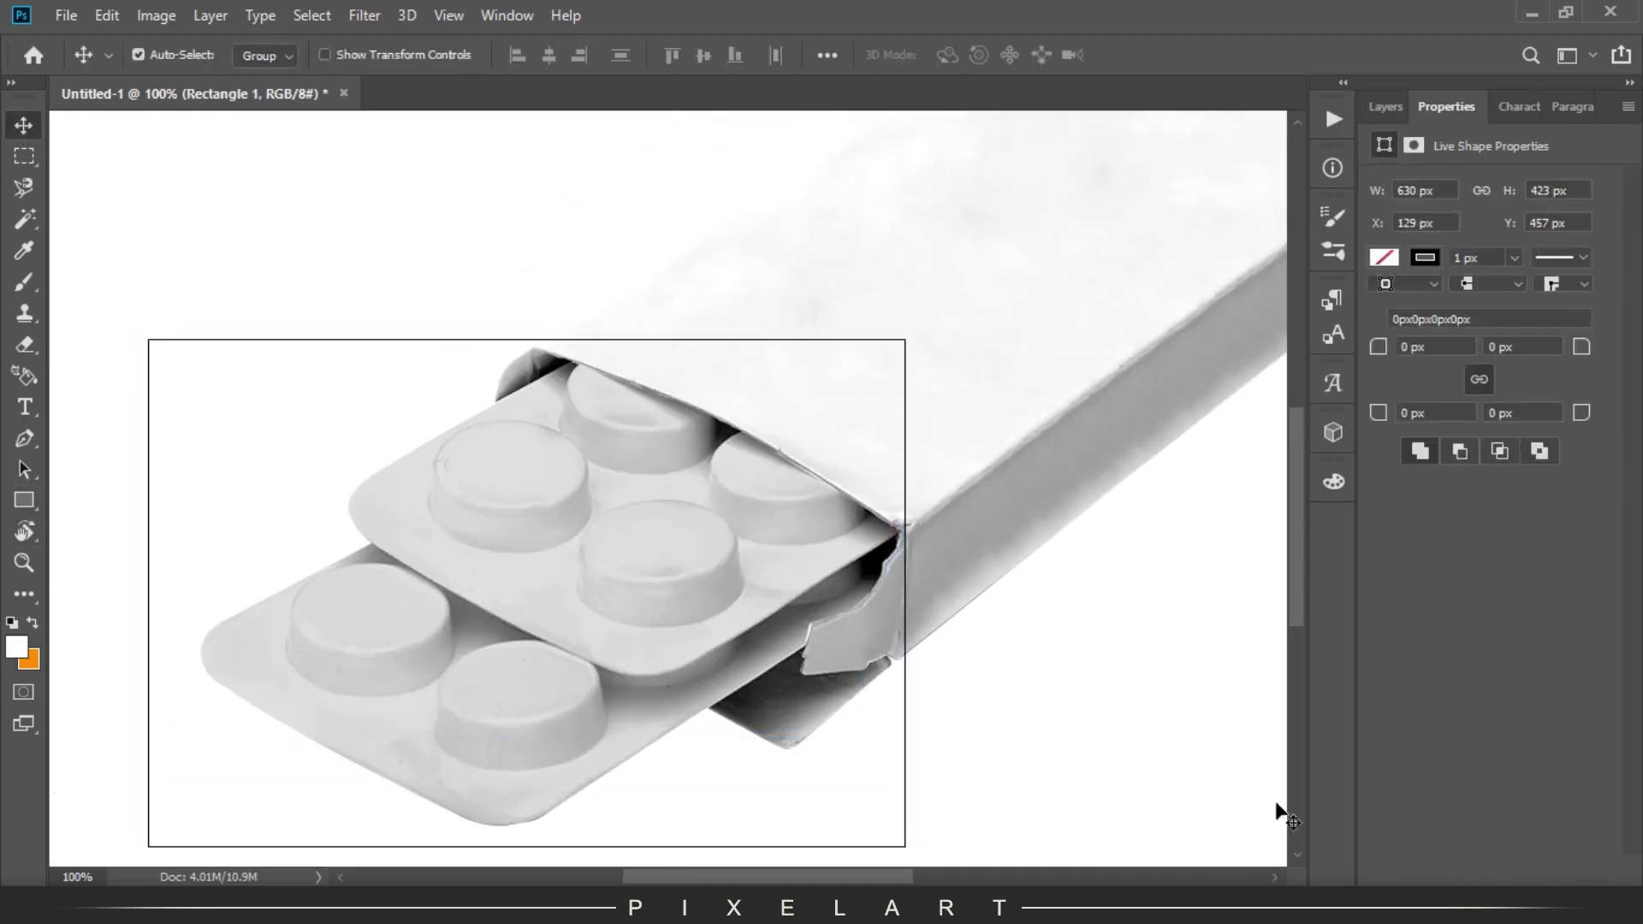
{"action": "left_click", "coordinate": [1384, 257]}
{"action": "left_click", "coordinate": [1381, 384]}
{"action": "left_click", "coordinate": [1425, 256]}
{"action": "left_click", "coordinate": [1395, 306]}
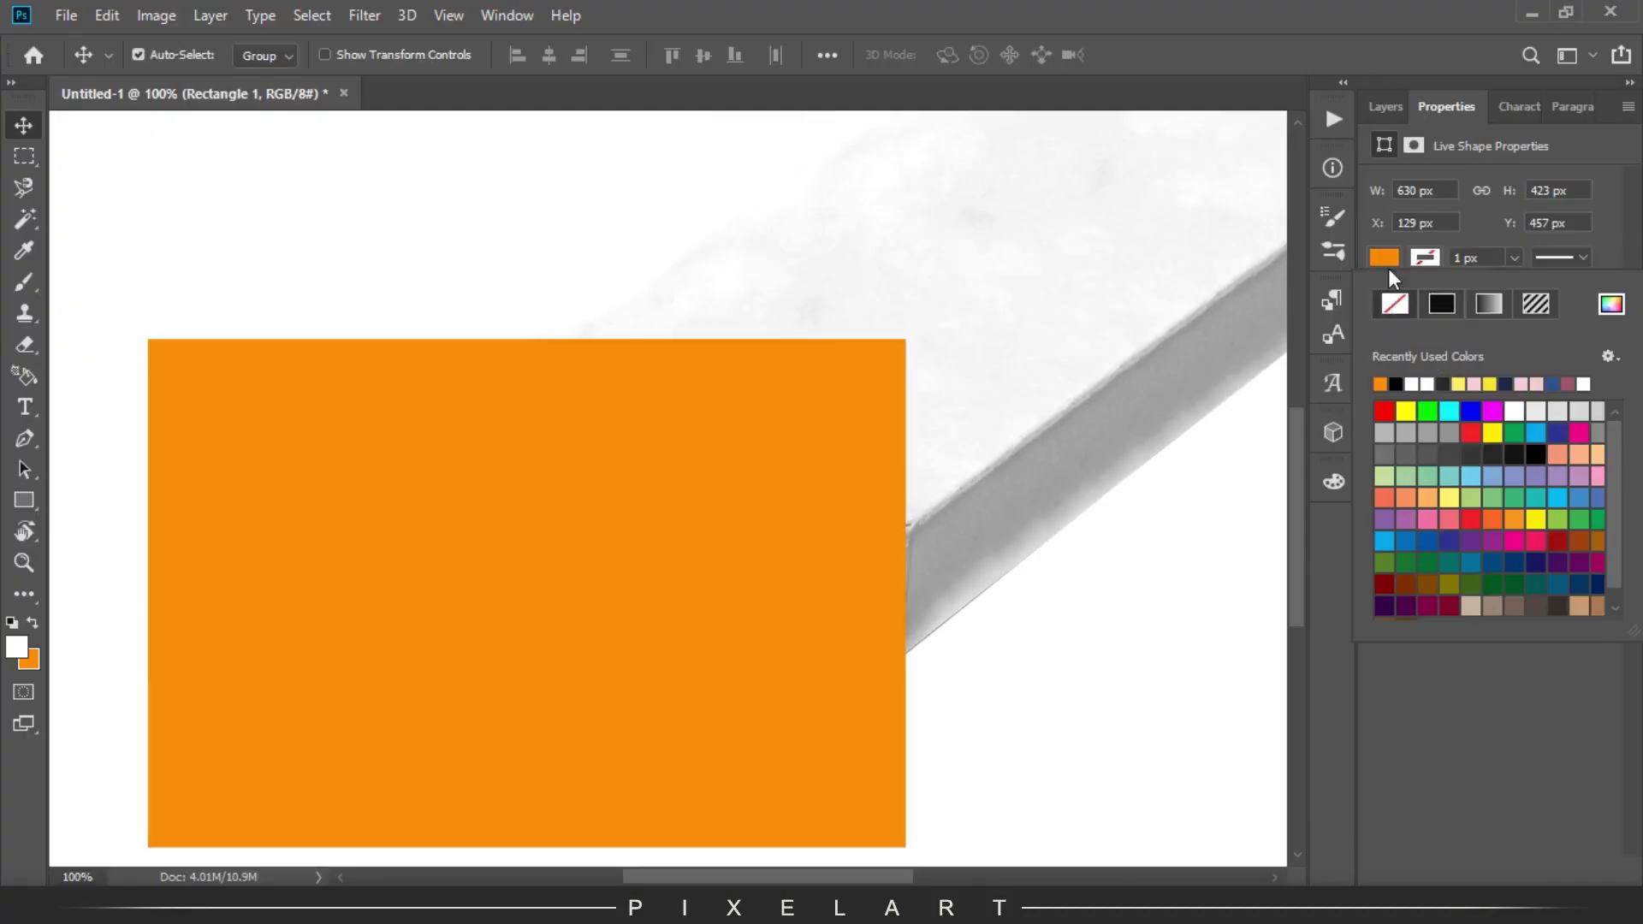
{"action": "left_click", "coordinate": [1406, 541]}
{"action": "left_click", "coordinate": [29, 659]}
{"action": "type", "text": "3eb3ff"}
{"action": "left_click", "coordinate": [1471, 454]}
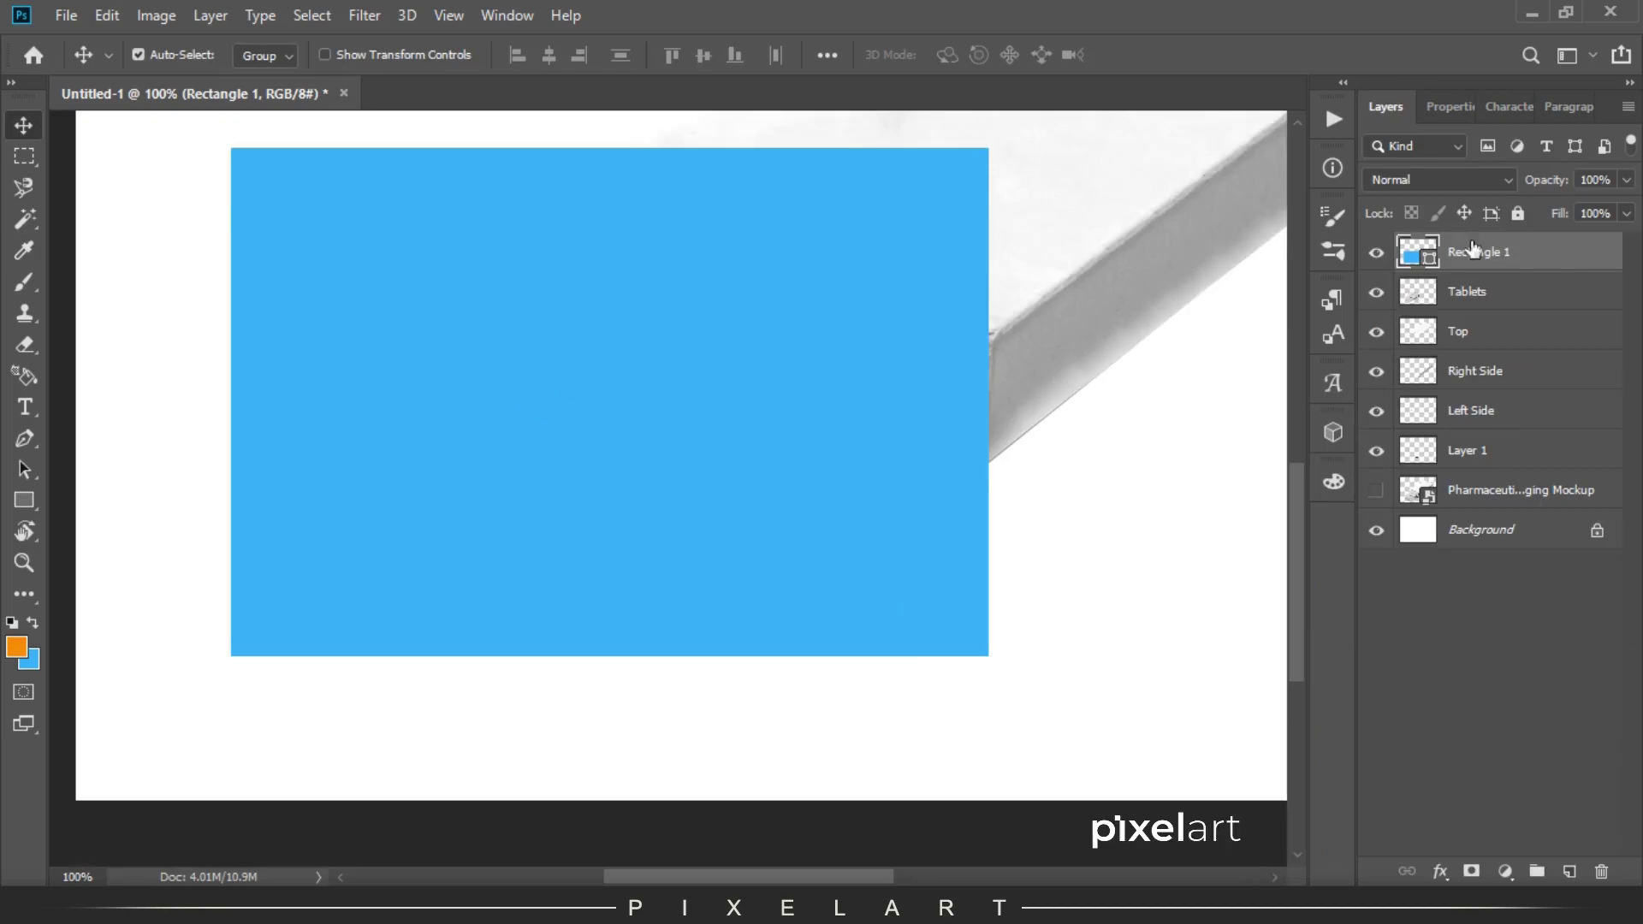
{"action": "left_click_drag", "start_coordinate": [1545, 189], "coordinate": [1502, 189]}
Resize the blue rectangle over the tablets and mask it to the tablets' outline.
{"action": "key", "text": "ctrl+t"}
{"action": "left_click_drag", "start_coordinate": [231, 402], "coordinate": [268, 407]}
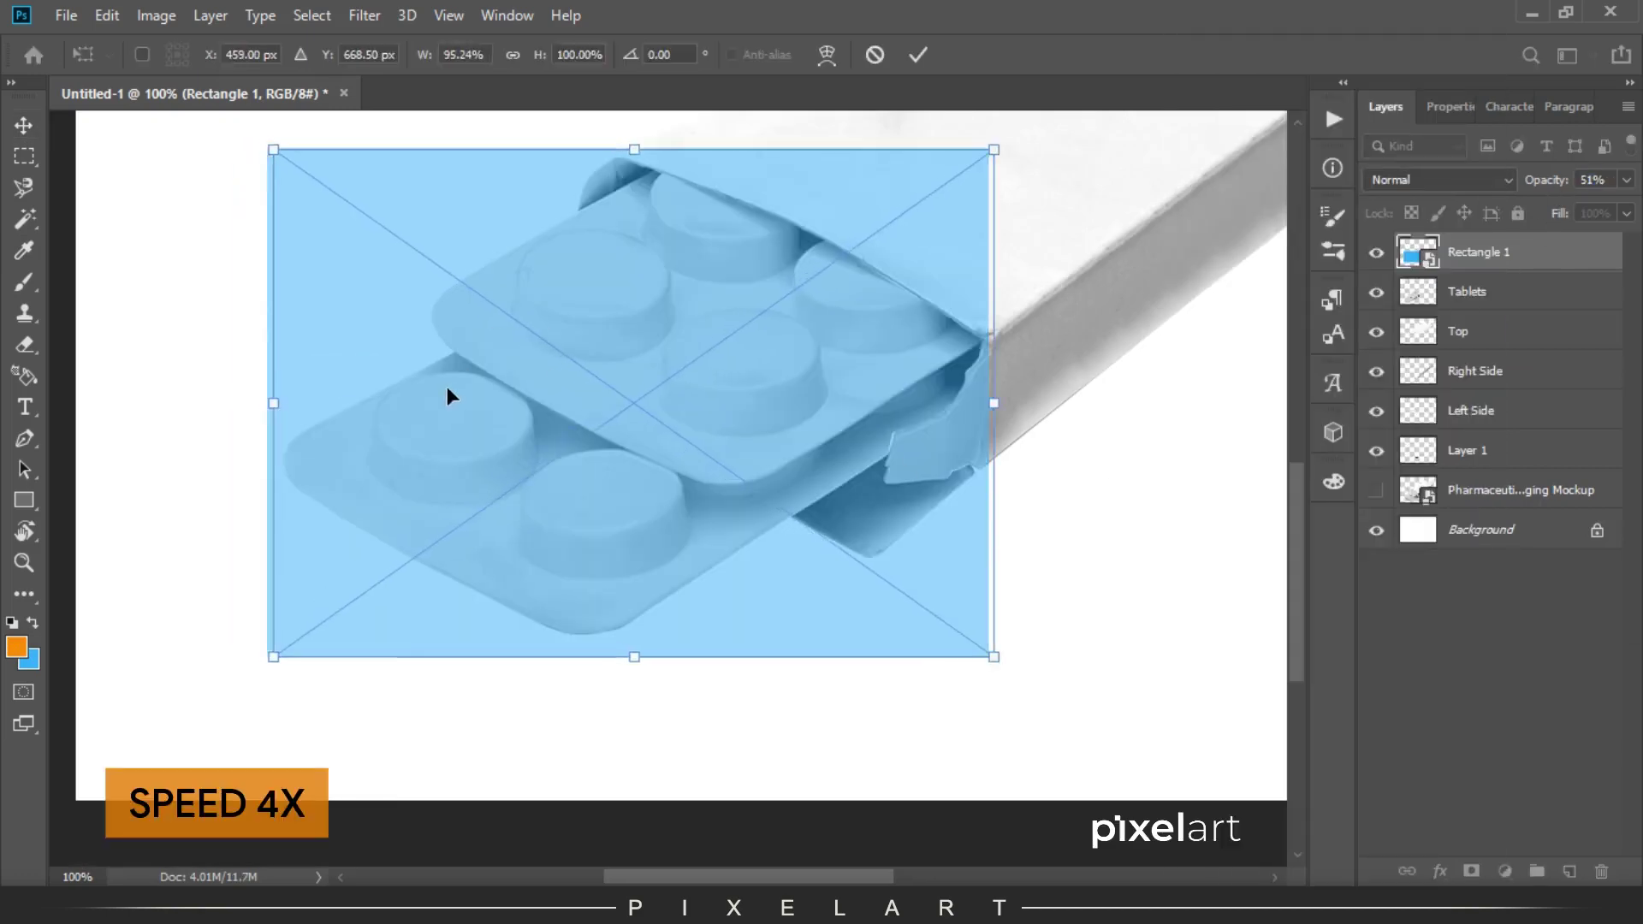
{"action": "left_click_drag", "start_coordinate": [447, 387], "coordinate": [445, 393]}
{"action": "key", "text": "Return"}
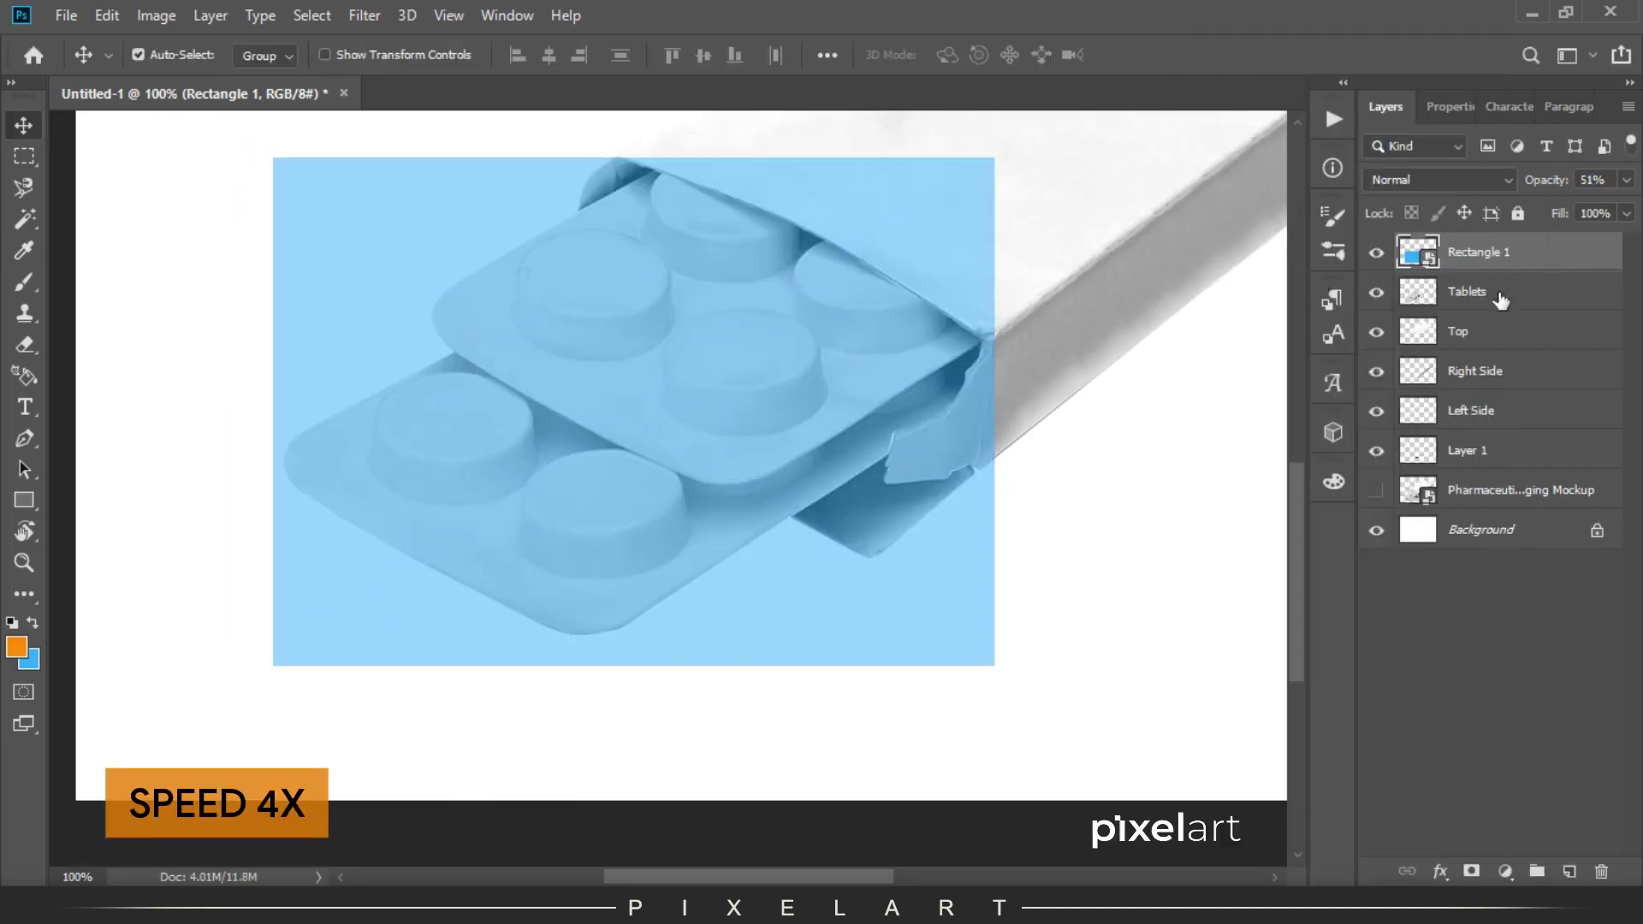
{"action": "left_click", "coordinate": [1417, 291], "text": "ctrl"}
{"action": "left_click", "coordinate": [1471, 871]}
Rename the blue layer Tablets and set its blend mode to Soft Light.
{"action": "double_click", "coordinate": [1530, 257]}
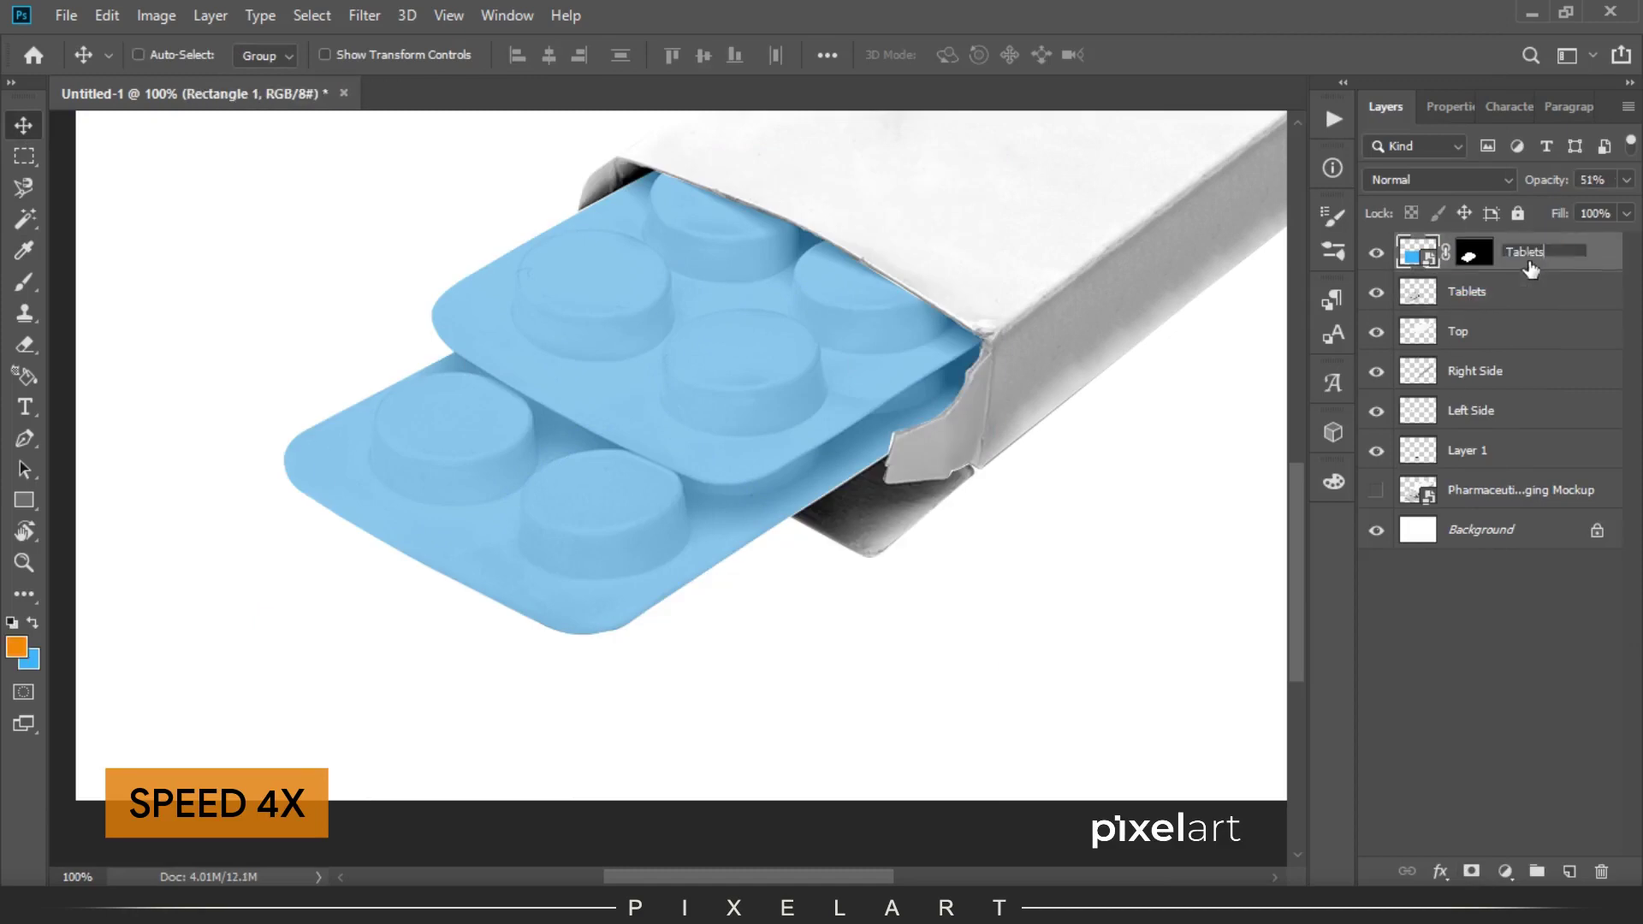
{"action": "left_click", "coordinate": [1467, 291]}
{"action": "left_click", "coordinate": [1438, 180]}
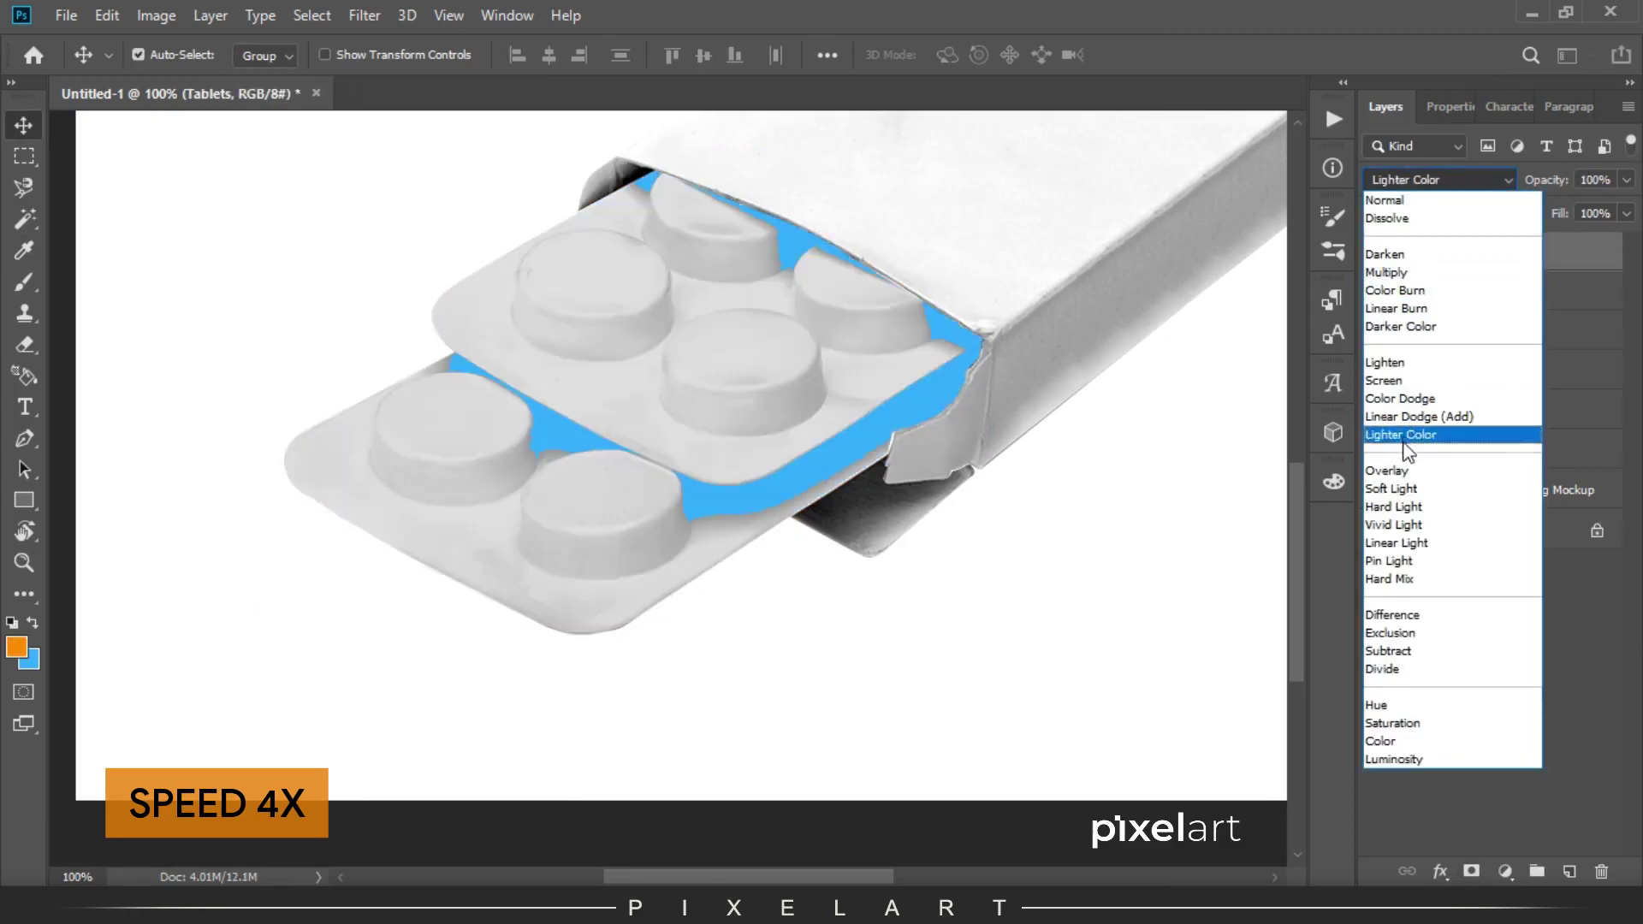
{"action": "left_click", "coordinate": [1386, 471]}
{"action": "left_click", "coordinate": [1437, 180]}
{"action": "left_click", "coordinate": [1391, 489]}
{"action": "key", "text": "ctrl+minus"}
{"action": "key", "text": "ctrl+minus"}
{"action": "key", "text": "ctrl+plus"}
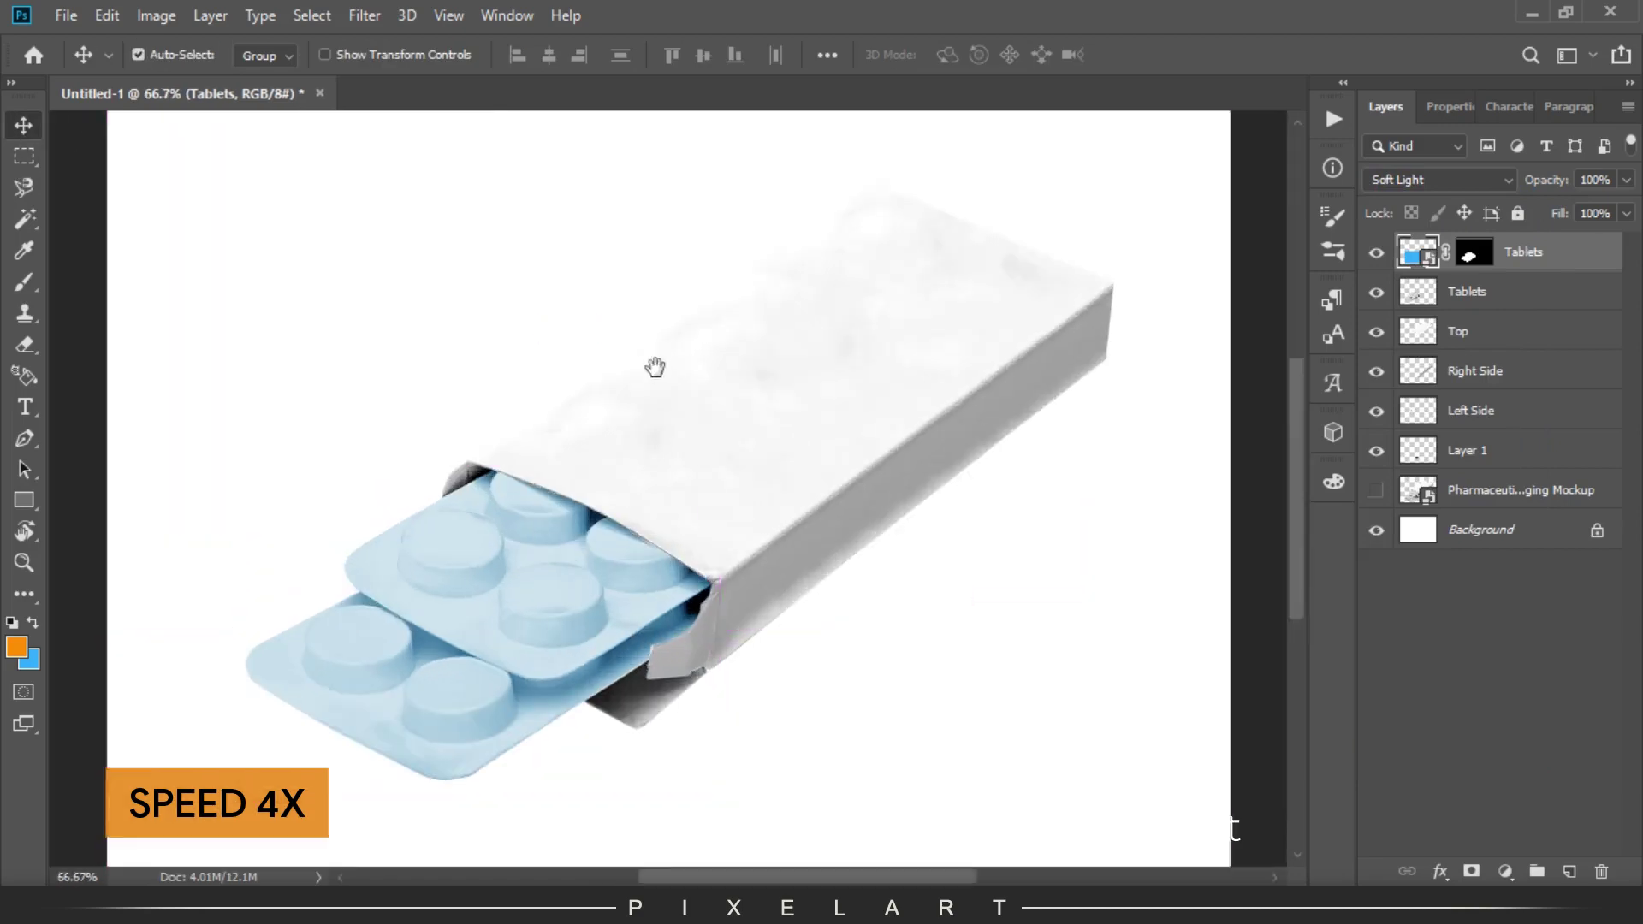
{"action": "left_click_drag", "start_coordinate": [660, 356], "coordinate": [439, 283]}
{"action": "left_click", "coordinate": [1486, 321]}
Draw a large dark blue rectangle over the box with lowered opacity.
{"action": "key", "text": "u"}
{"action": "left_click_drag", "start_coordinate": [231, 164], "coordinate": [957, 650]}
{"action": "left_click", "coordinate": [1384, 256]}
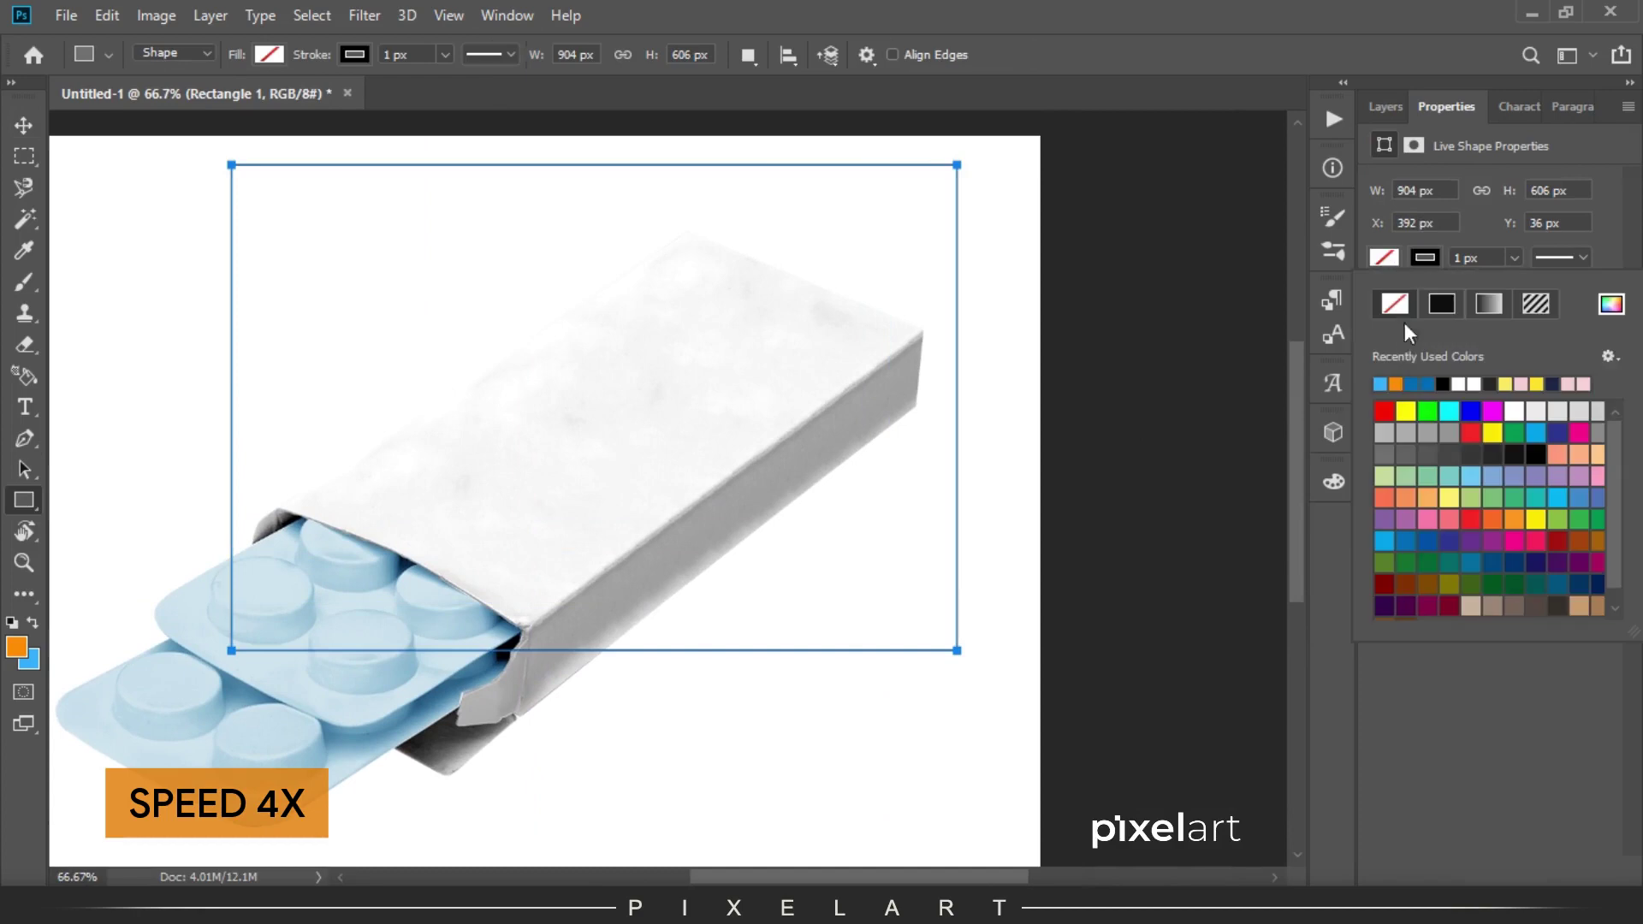
{"action": "left_click", "coordinate": [1454, 445]}
{"action": "left_click", "coordinate": [1425, 255]}
{"action": "key", "text": "v"}
{"action": "left_click", "coordinate": [1386, 106]}
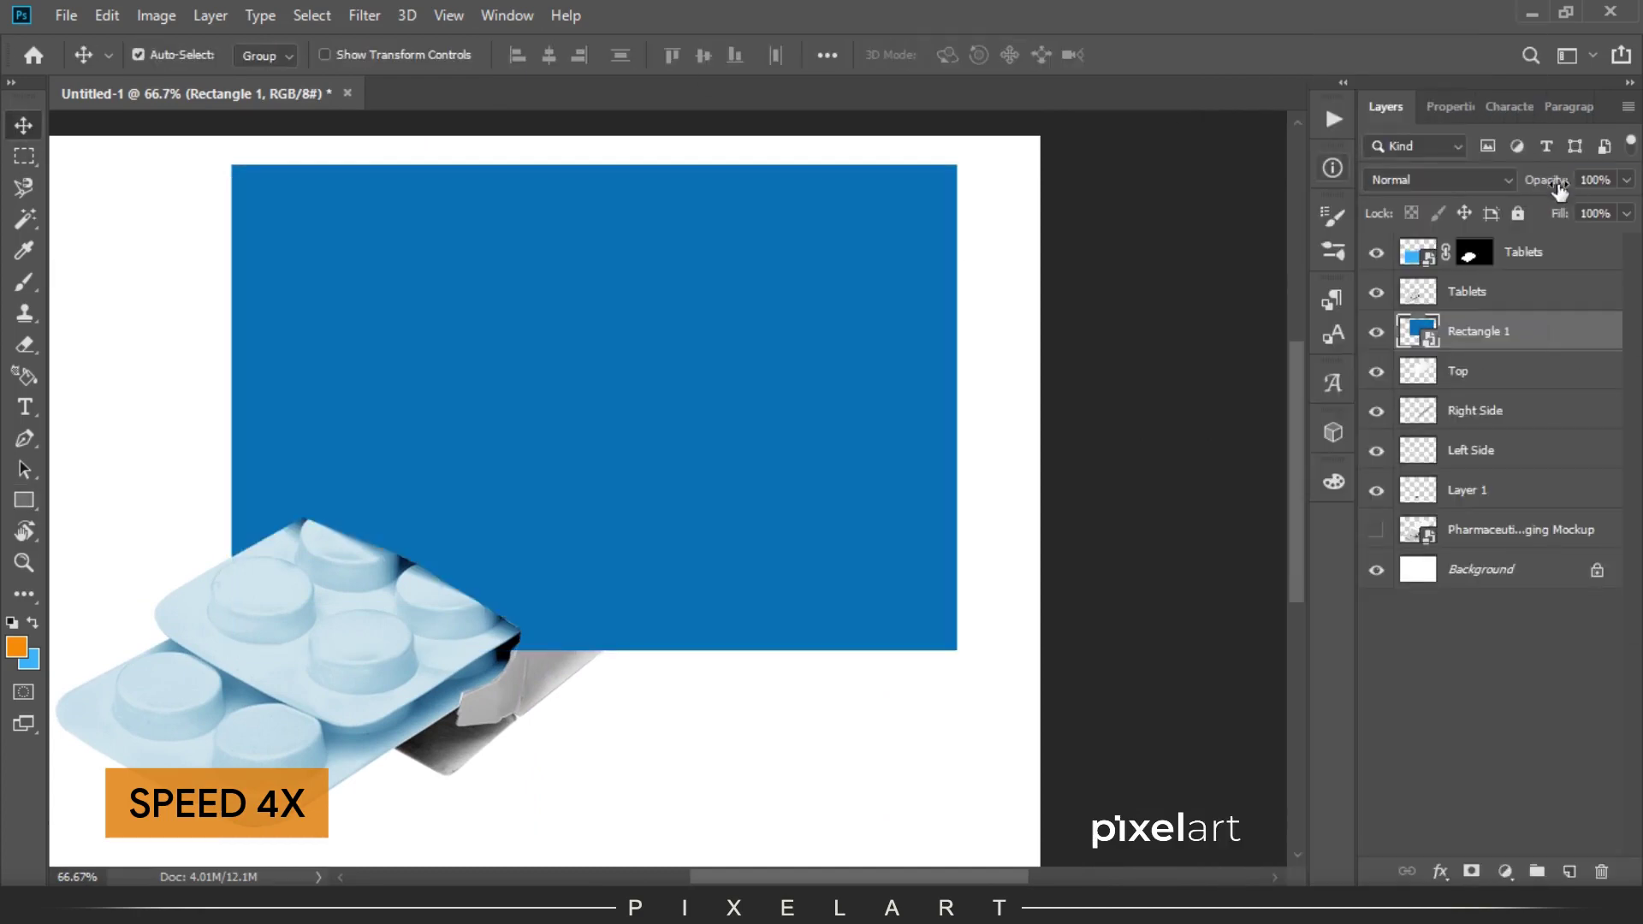
{"action": "left_click_drag", "start_coordinate": [1562, 180], "coordinate": [1494, 182]}
Reshape the rectangle's corners with Free Transform to fit the box's top face.
{"action": "key", "text": "ctrl+t"}
{"action": "left_click_drag", "start_coordinate": [231, 165], "coordinate": [229, 315]}
{"action": "left_click_drag", "start_coordinate": [956, 164], "coordinate": [714, 218]}
{"action": "mouse_move", "coordinate": [956, 650]}
{"action": "left_mouse_down"}
{"action": "mouse_move", "coordinate": [943, 320]}
{"action": "mouse_move", "coordinate": [935, 347]}
{"action": "left_mouse_up"}
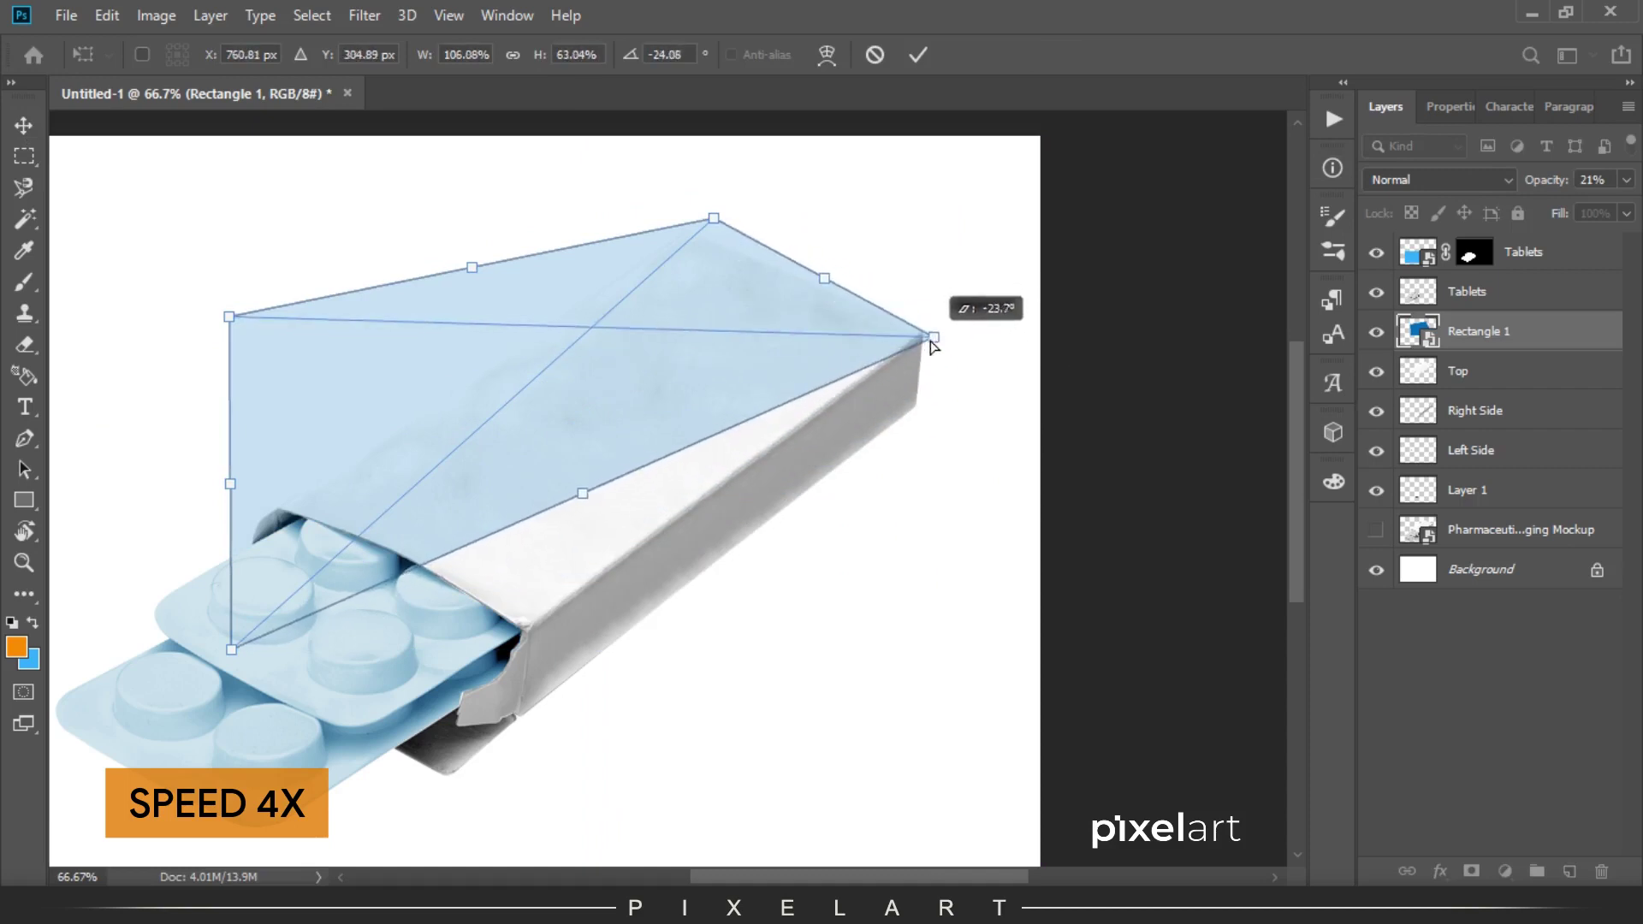
{"action": "left_click_drag", "start_coordinate": [231, 650], "coordinate": [499, 665]}
{"action": "mouse_move", "coordinate": [229, 316]}
{"action": "left_mouse_down"}
{"action": "mouse_move", "coordinate": [227, 495]}
{"action": "mouse_move", "coordinate": [260, 516]}
{"action": "left_mouse_up"}
{"action": "left_click_drag", "start_coordinate": [499, 665], "coordinate": [498, 657]}
{"action": "left_click_drag", "start_coordinate": [714, 218], "coordinate": [689, 226]}
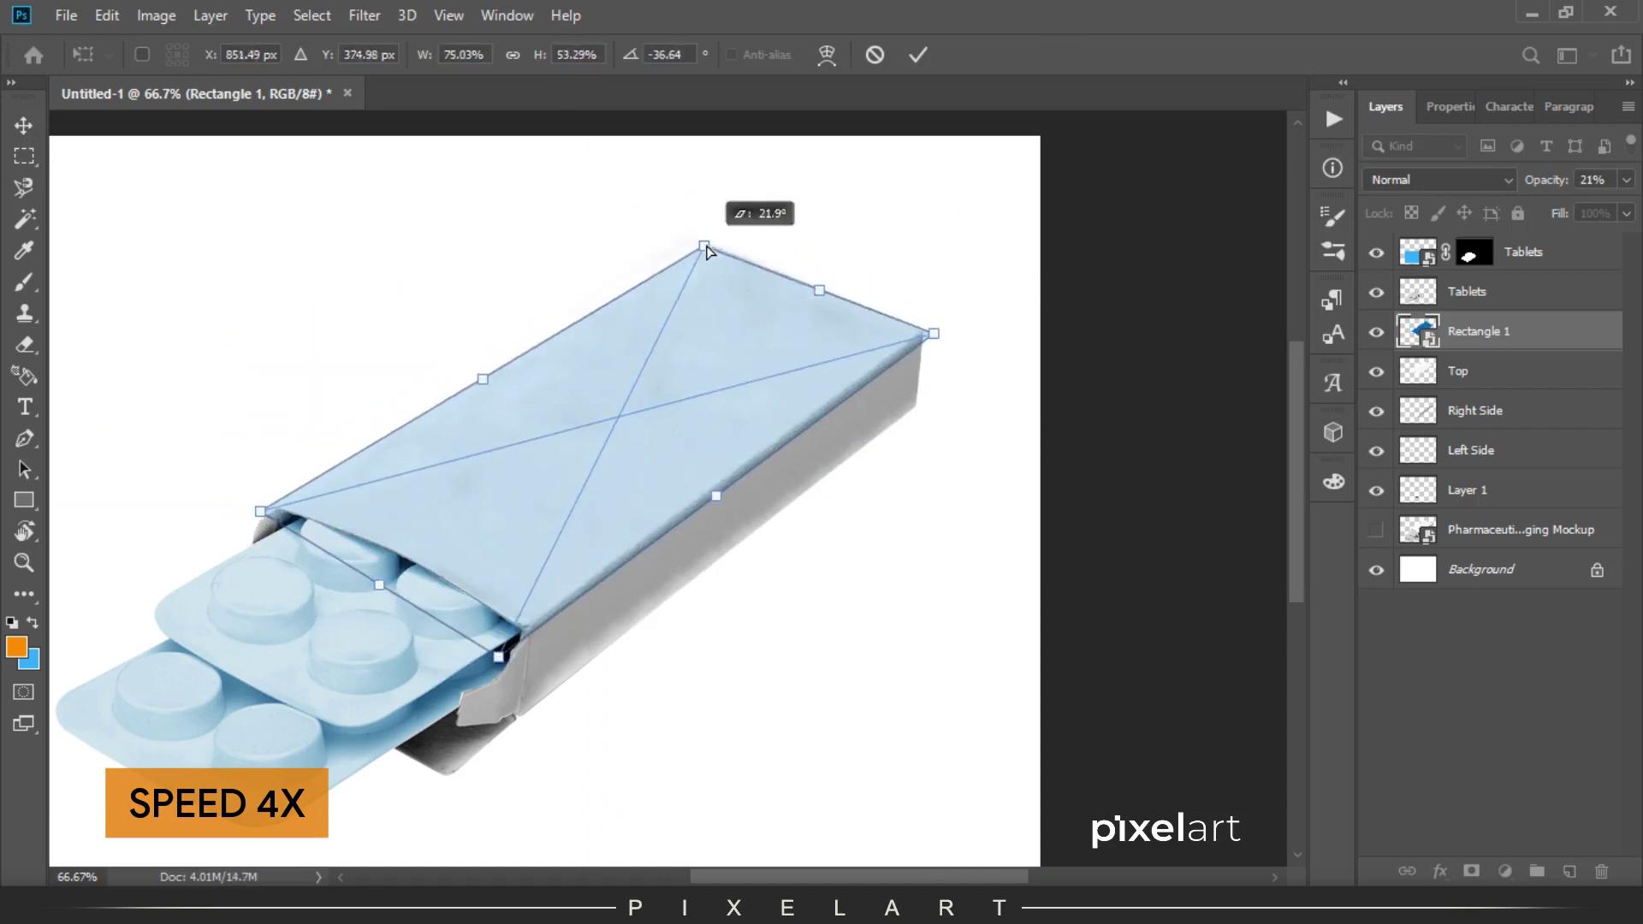
{"action": "left_click", "coordinate": [918, 54]}
Mask the rectangle to the top-face selection and rename the layer Top.
{"action": "left_click", "coordinate": [1418, 370], "text": "ctrl"}
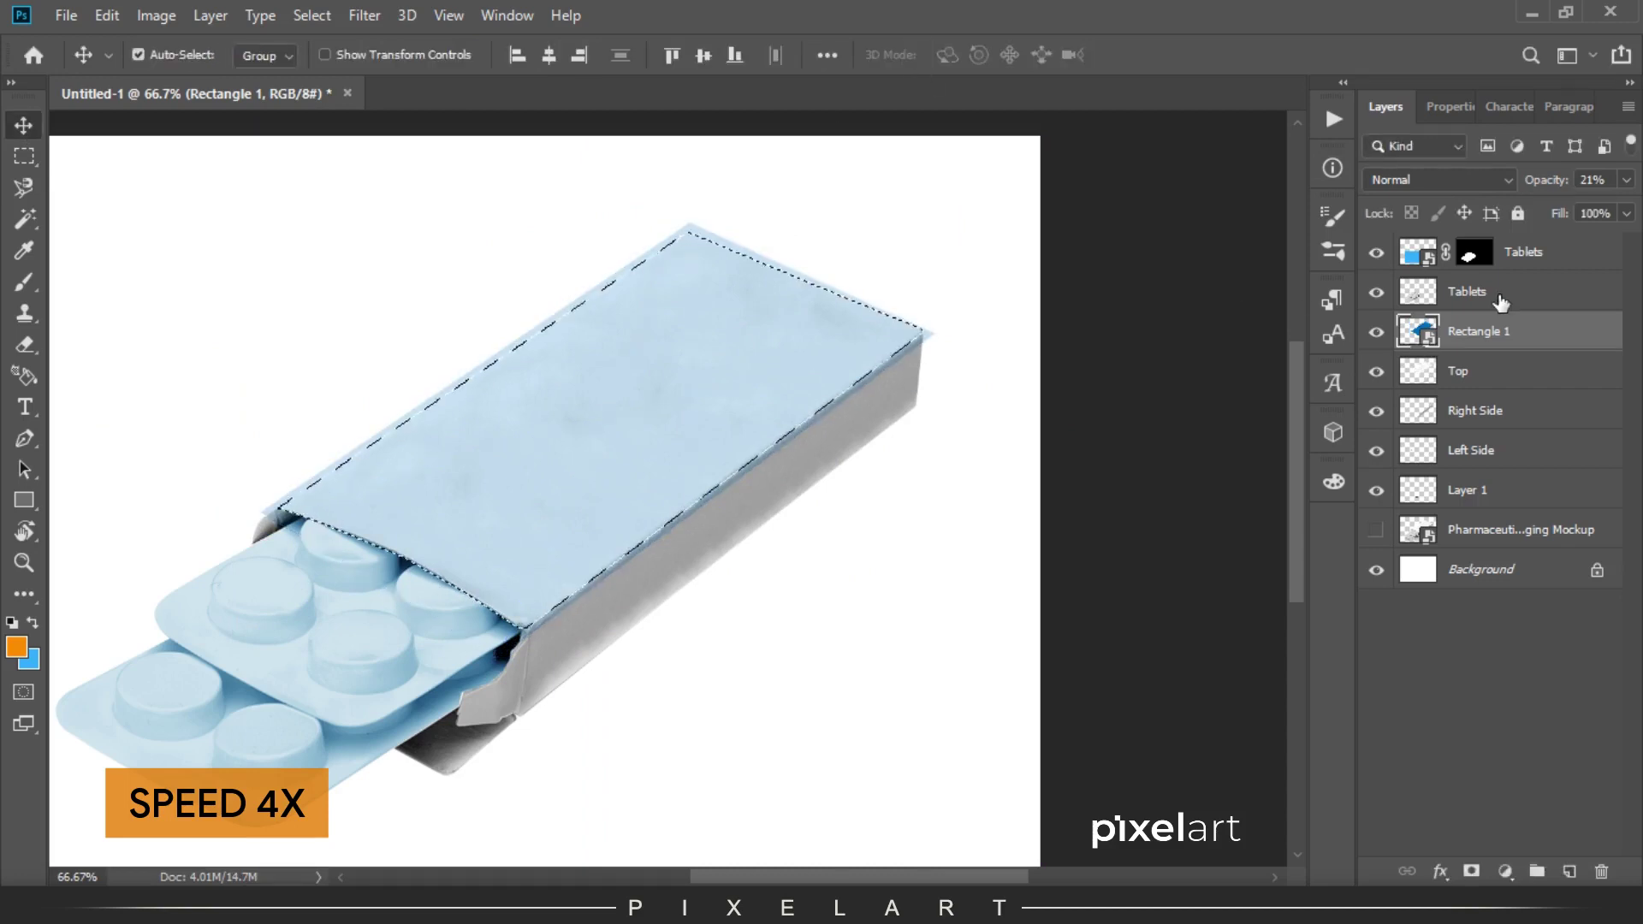
{"action": "left_click", "coordinate": [1471, 871]}
{"action": "double_click", "coordinate": [1536, 331]}
{"action": "type", "text": "p"}
{"action": "key", "text": "Return"}
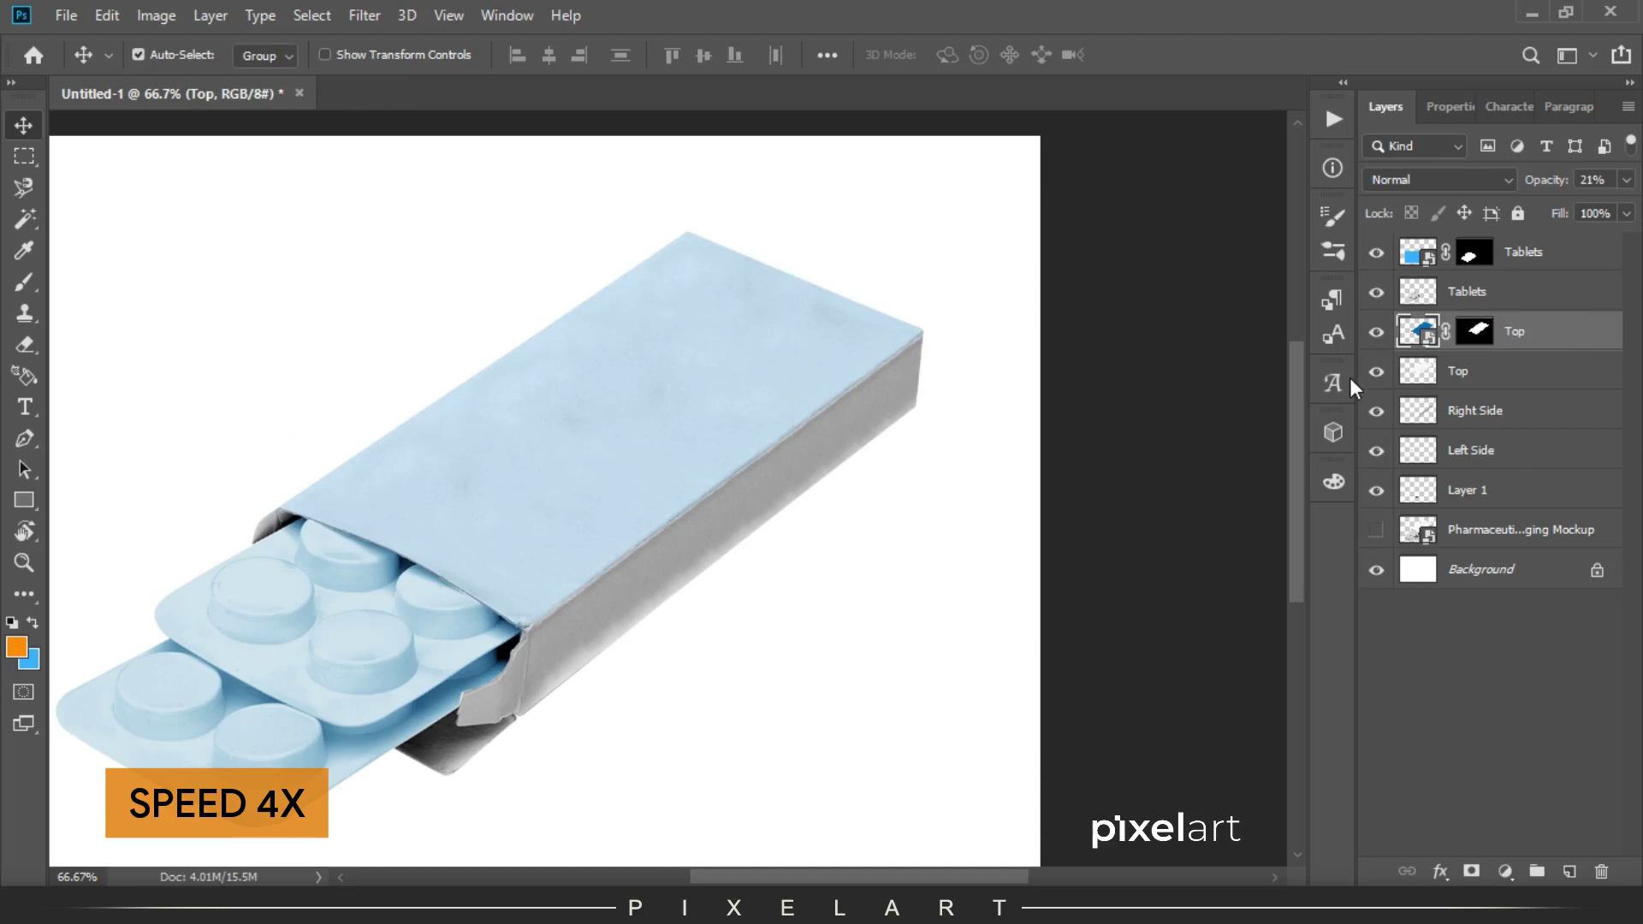
{"action": "left_click", "coordinate": [1540, 410]}
Draw a tall blue rectangle beside the box, trying and undoing a rotation.
{"action": "key", "text": "u"}
{"action": "left_click_drag", "start_coordinate": [789, 292], "coordinate": [901, 823]}
{"action": "left_click", "coordinate": [1384, 257]}
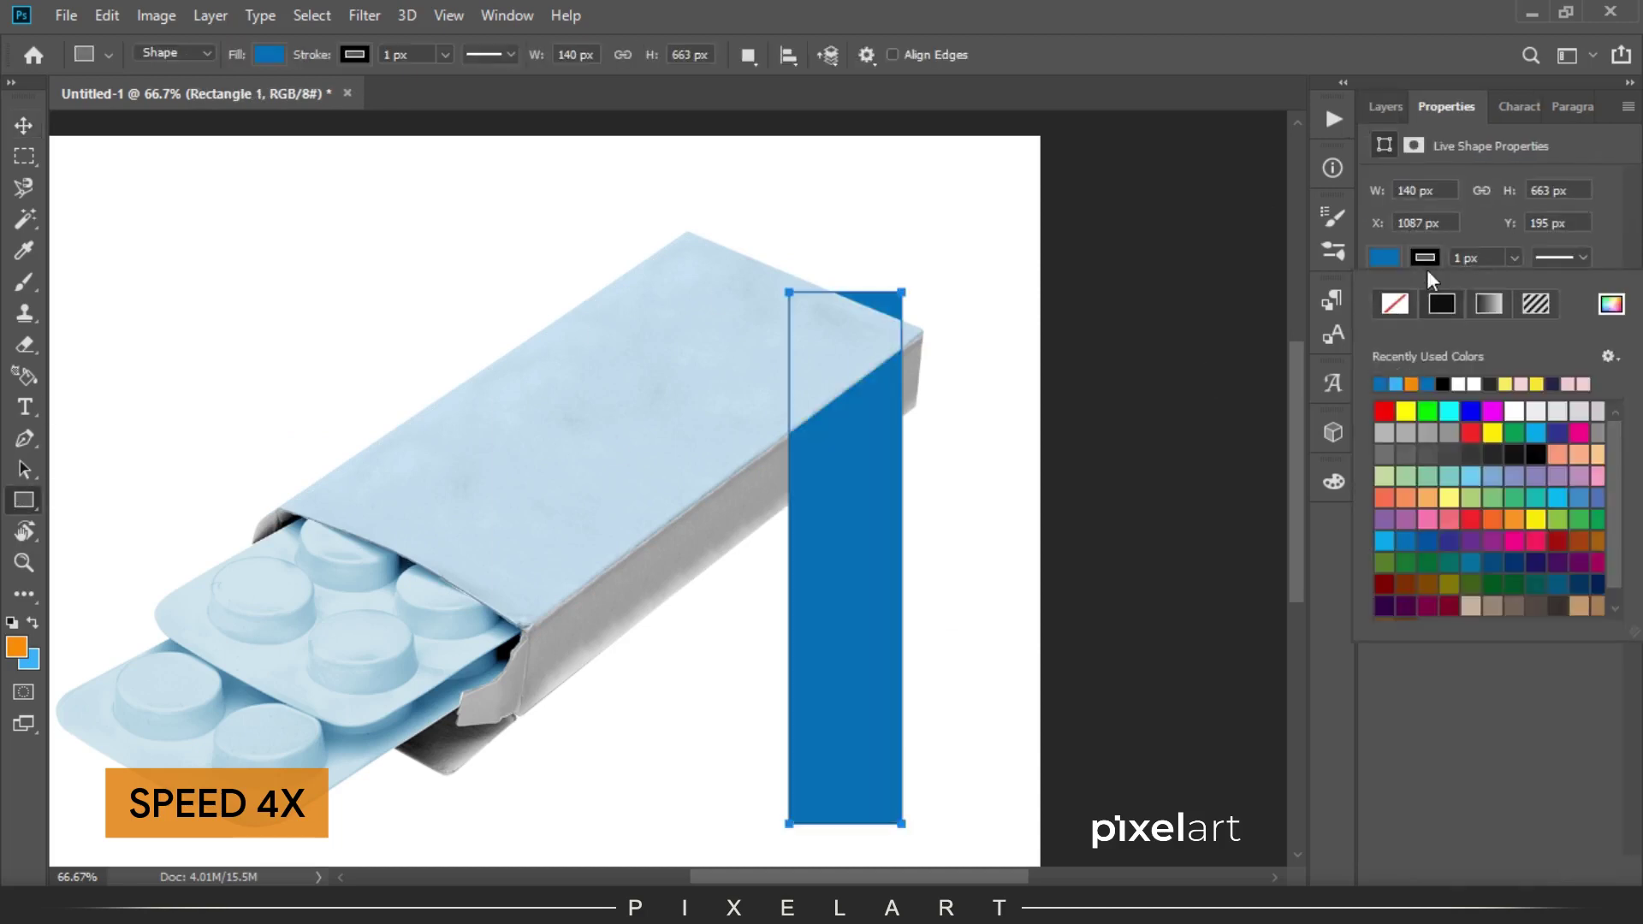
{"action": "key", "text": "v"}
{"action": "key", "text": "ctrl+t"}
{"action": "mouse_move", "coordinate": [928, 488]}
{"action": "left_mouse_down"}
{"action": "mouse_move", "coordinate": [852, 385]}
{"action": "mouse_move", "coordinate": [972, 336]}
{"action": "left_mouse_up"}
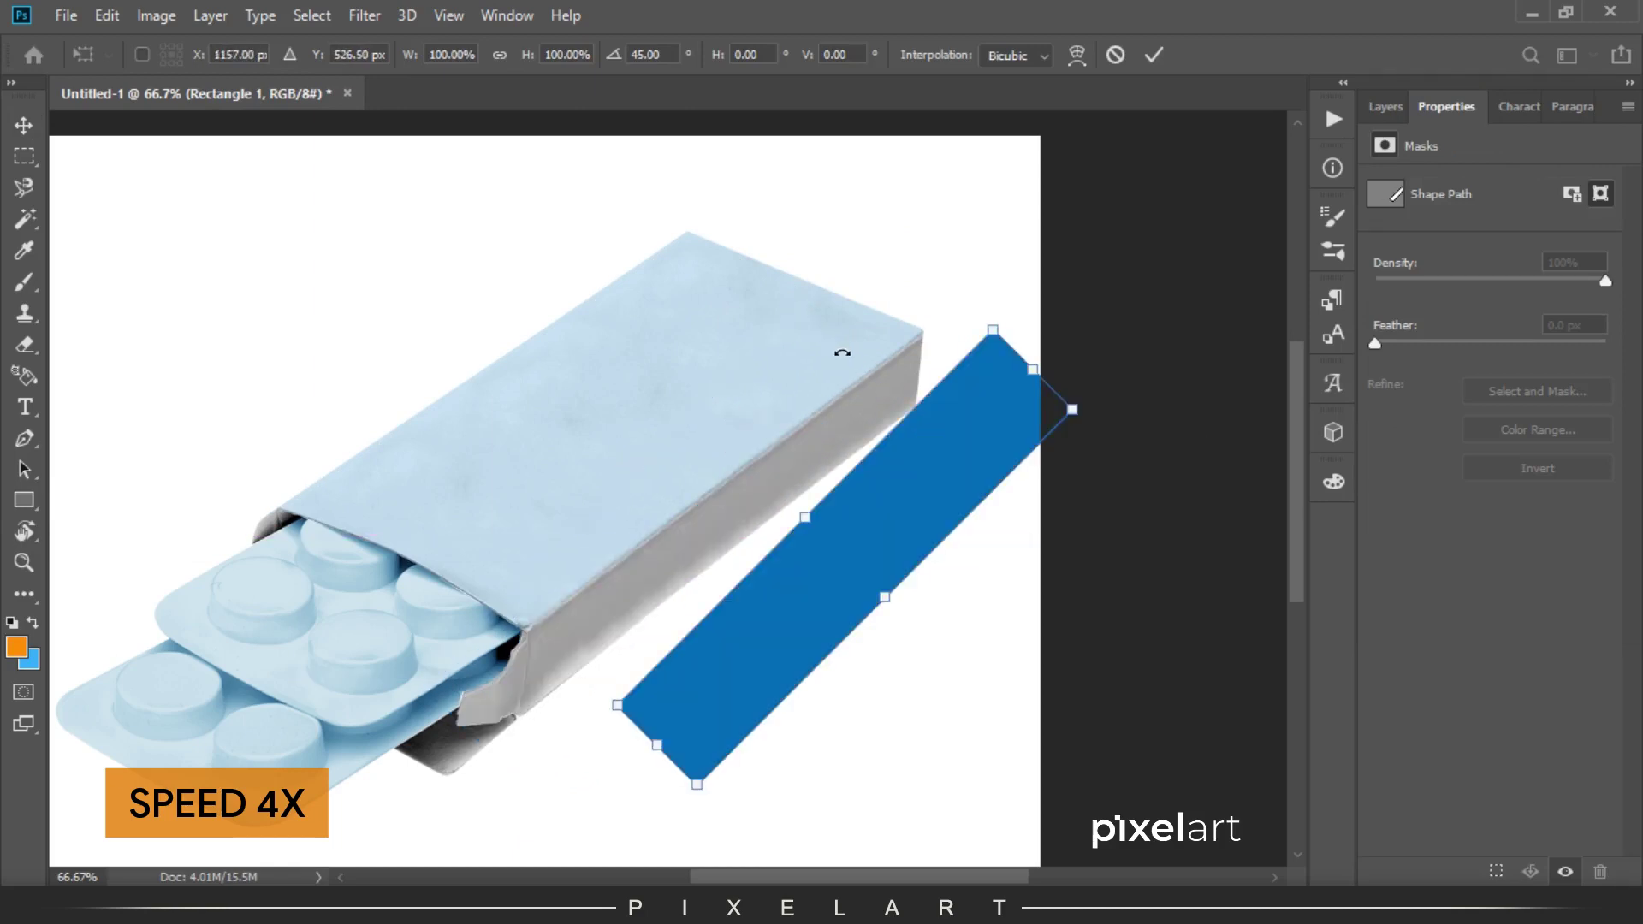
{"action": "key", "text": "Return"}
{"action": "key", "text": "ctrl+z"}
Convert the rectangle to a Smart Object and rotate it down-left toward the side face.
{"action": "left_click", "coordinate": [1382, 107]}
{"action": "right_click", "coordinate": [1507, 411]}
{"action": "left_click", "coordinate": [1354, 333]}
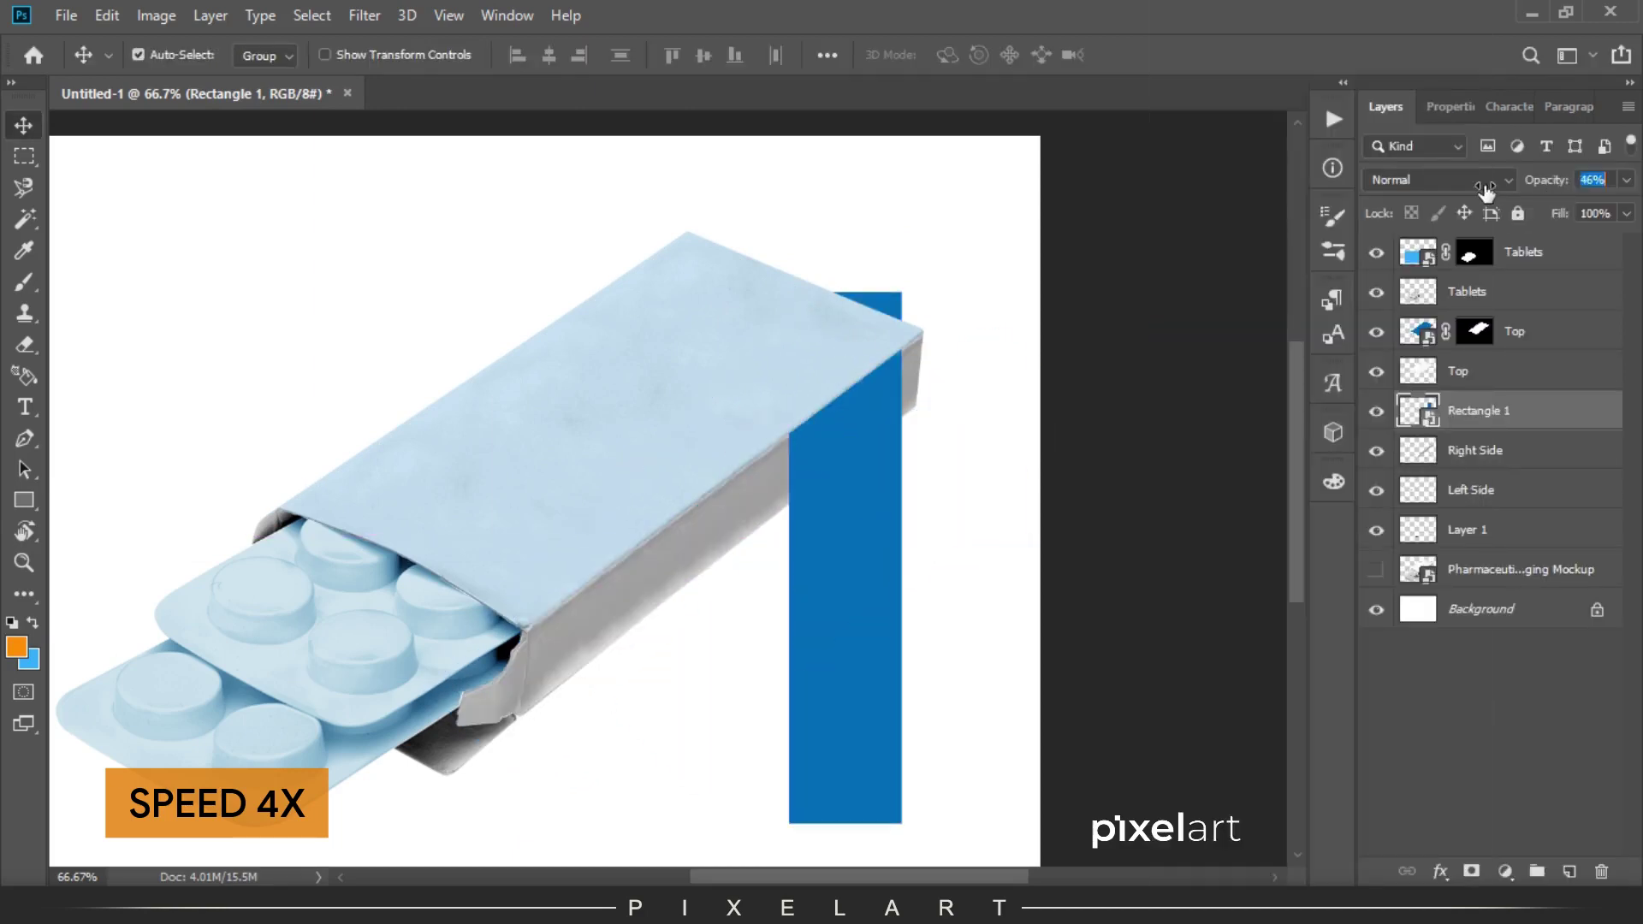
{"action": "key", "text": "ctrl+t"}
{"action": "mouse_move", "coordinate": [855, 514]}
{"action": "left_mouse_down"}
{"action": "mouse_move", "coordinate": [539, 706]}
{"action": "mouse_move", "coordinate": [550, 613]}
{"action": "left_mouse_up"}
{"action": "mouse_move", "coordinate": [608, 762]}
{"action": "left_mouse_down"}
{"action": "mouse_move", "coordinate": [488, 730]}
{"action": "mouse_move", "coordinate": [476, 777]}
{"action": "left_mouse_up"}
Distort the rectangle's corners to fit the box's long right side face.
{"action": "key", "text": "ctrl+plus"}
{"action": "mouse_move", "coordinate": [439, 512]}
{"action": "left_mouse_down"}
{"action": "mouse_move", "coordinate": [339, 587]}
{"action": "mouse_move", "coordinate": [181, 852]}
{"action": "left_mouse_up"}
{"action": "mouse_move", "coordinate": [979, 337]}
{"action": "left_mouse_down"}
{"action": "mouse_move", "coordinate": [916, 361]}
{"action": "mouse_move", "coordinate": [906, 248]}
{"action": "left_mouse_up"}
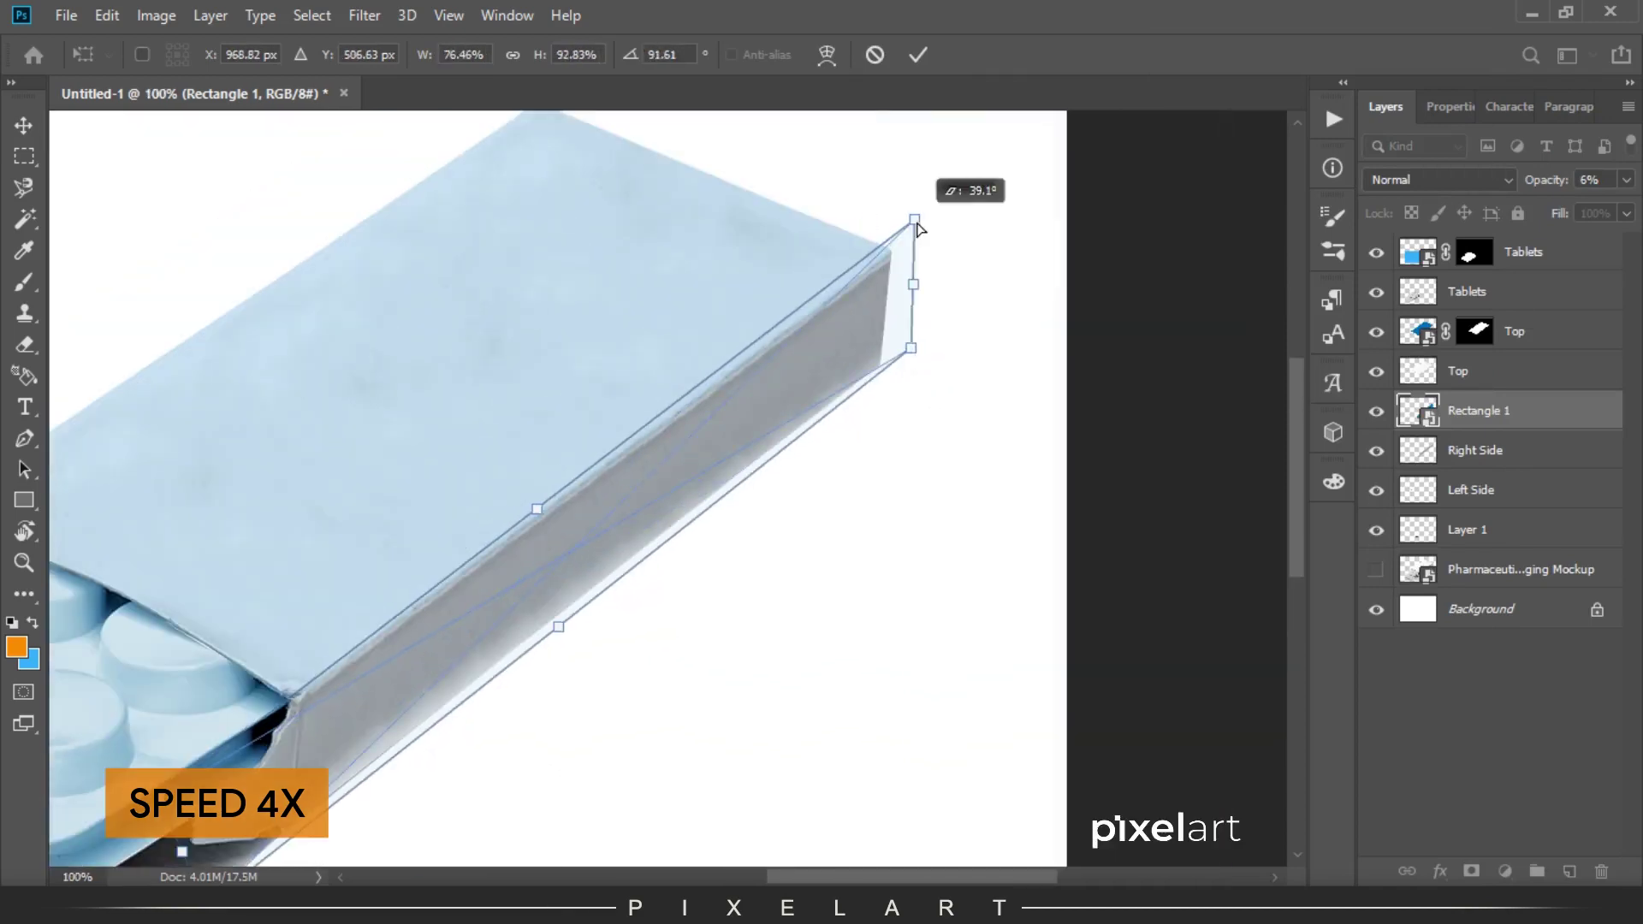
{"action": "left_click_drag", "start_coordinate": [680, 584], "coordinate": [799, 396]}
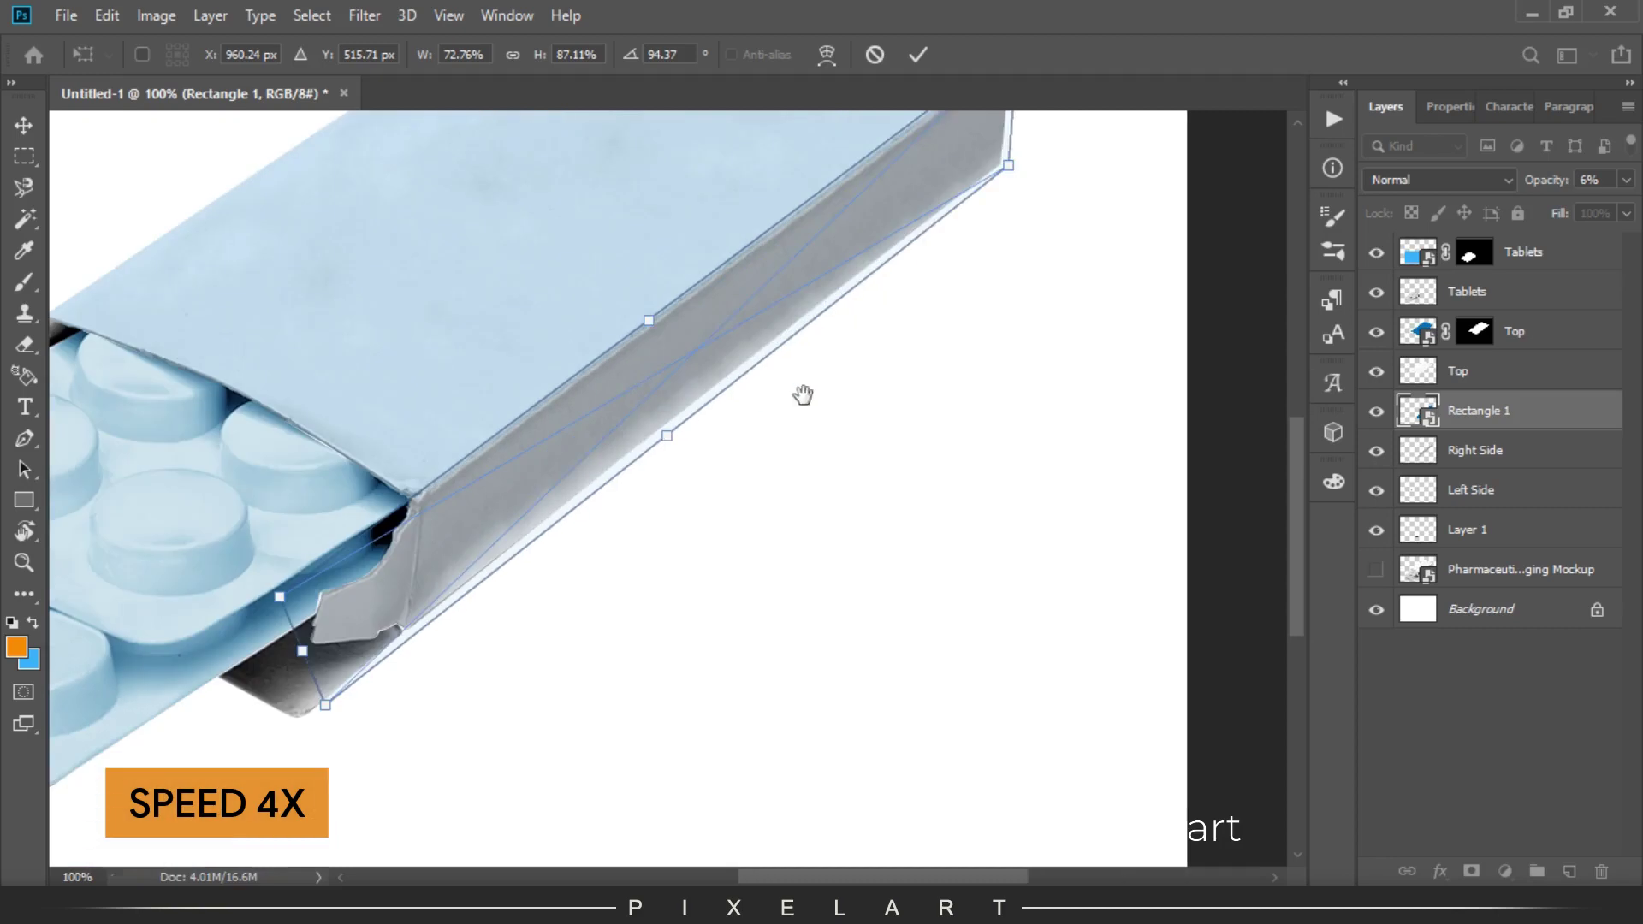
{"action": "mouse_move", "coordinate": [279, 727]}
{"action": "left_mouse_down"}
{"action": "mouse_move", "coordinate": [300, 742]}
{"action": "mouse_move", "coordinate": [290, 715]}
{"action": "left_mouse_up"}
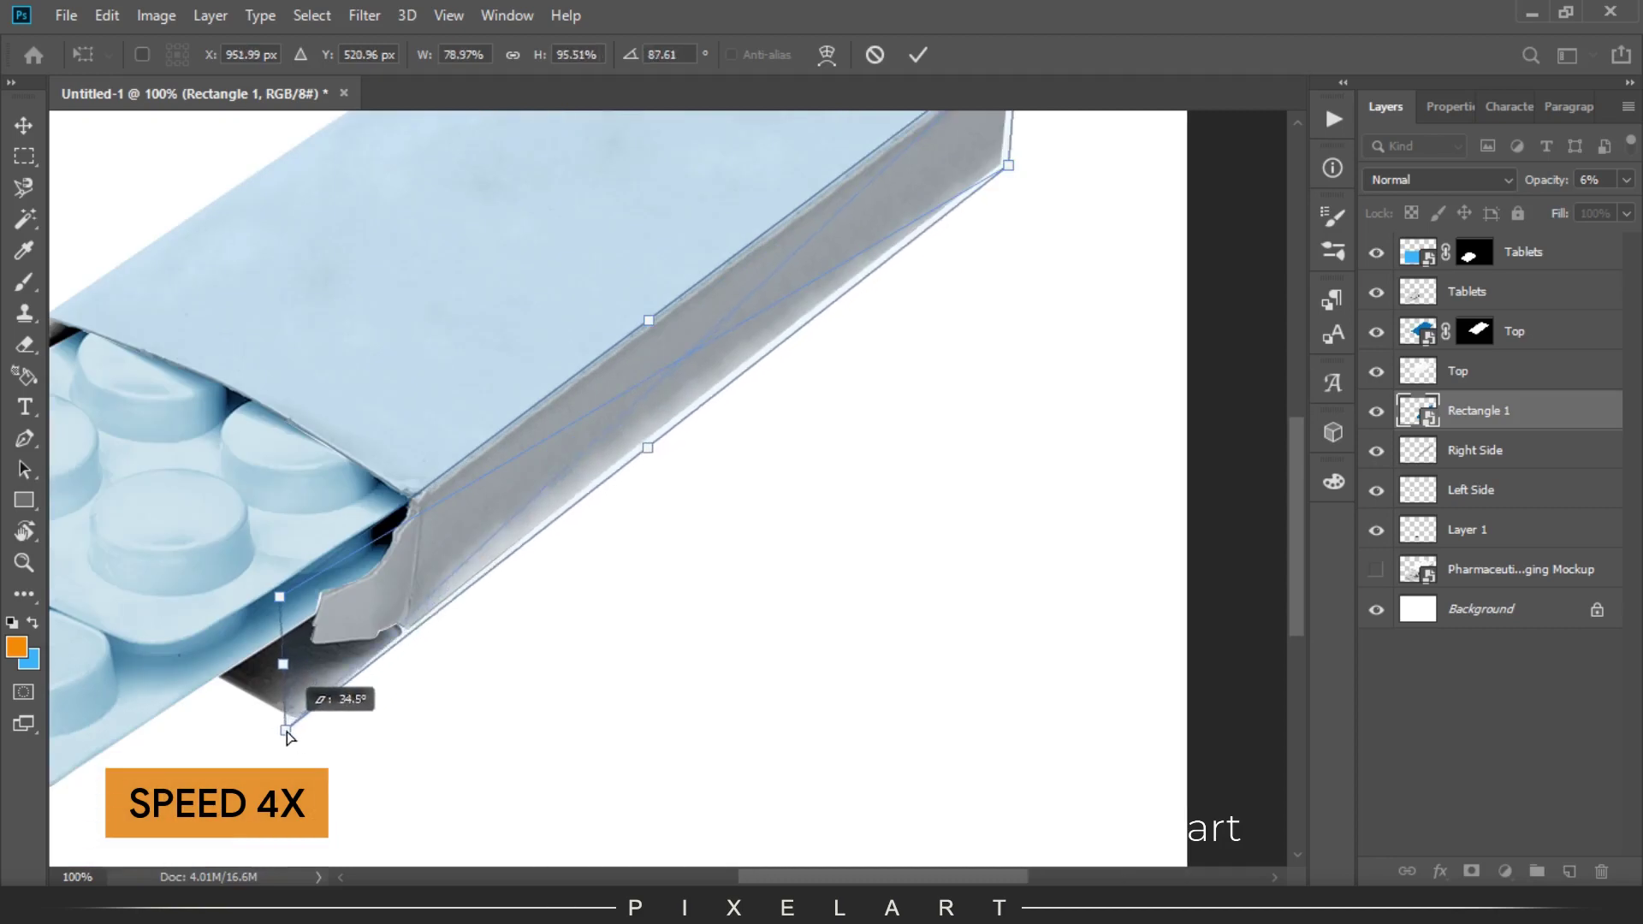
{"action": "scroll", "coordinate": [680, 749], "scroll_direction": "up", "scroll_amount": 1}
{"action": "key", "text": "Return"}
Mask the rectangle to the right-side selection, rename it Right Side, and lower Top and Right Side opacity.
{"action": "left_click", "coordinate": [1418, 411], "text": "ctrl"}
{"action": "left_click", "coordinate": [1471, 871]}
{"action": "double_click", "coordinate": [1479, 411]}
{"action": "type", "text": "Right Side"}
{"action": "key", "text": "Return"}
{"action": "key", "text": "9"}
{"action": "left_click", "coordinate": [1515, 331], "text": "ctrl"}
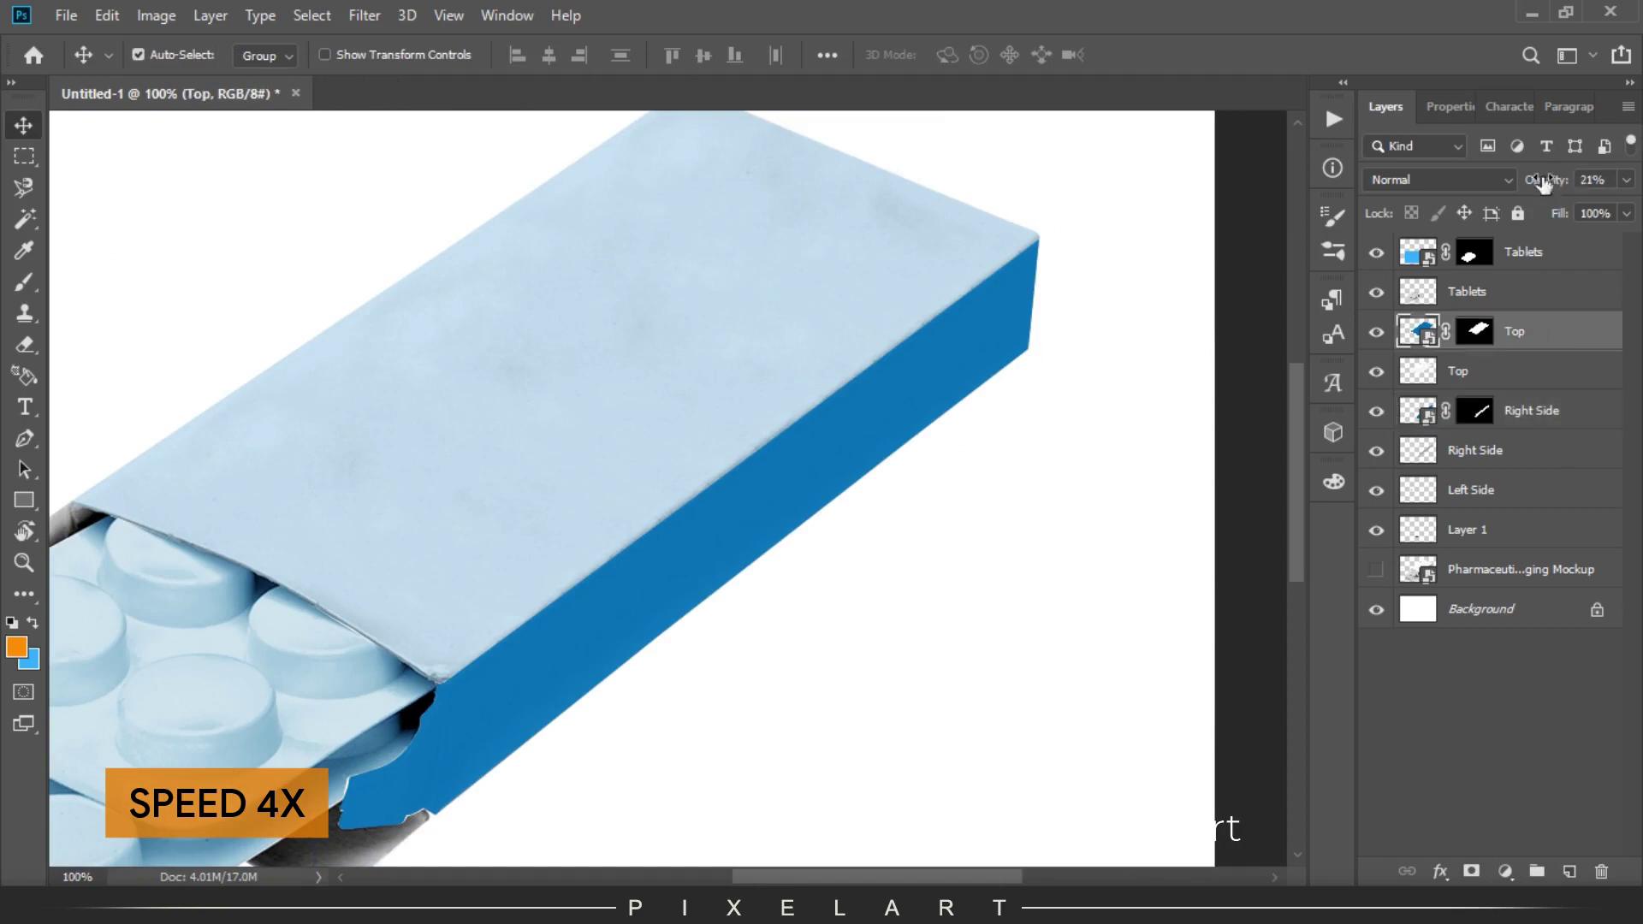
{"action": "left_click_drag", "start_coordinate": [771, 385], "coordinate": [864, 343]}
{"action": "left_click_drag", "start_coordinate": [1547, 180], "coordinate": [1455, 195]}
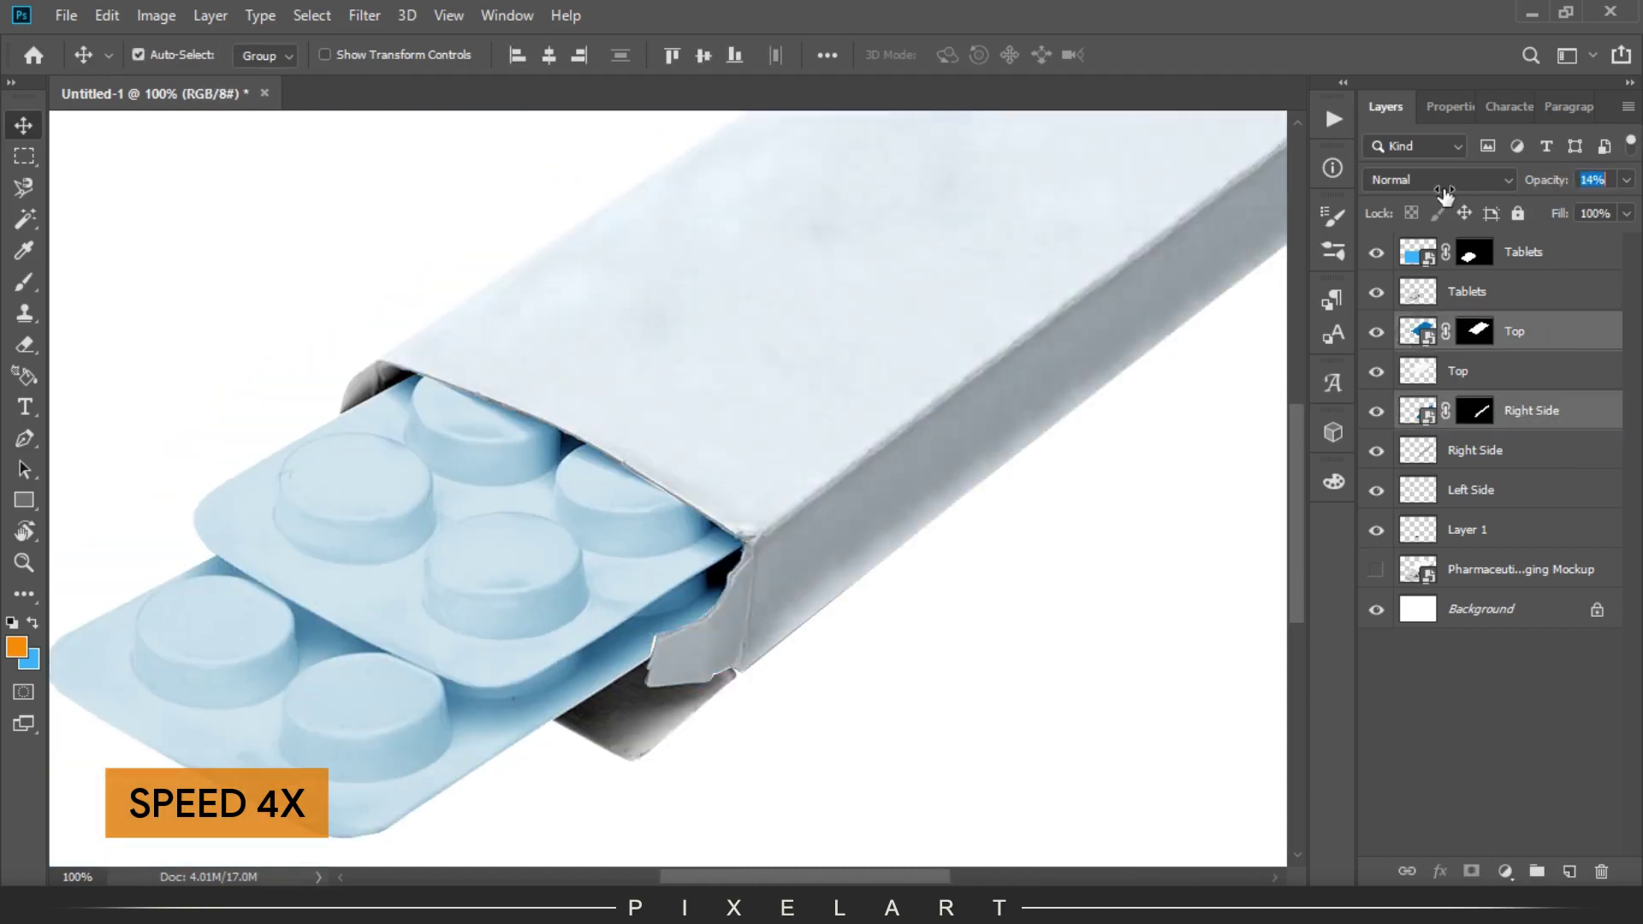
Draw a rectangle over the box's inner left corner above the Left Side layer.
{"action": "left_click", "coordinate": [1472, 489]}
{"action": "key", "text": "u"}
{"action": "left_click_drag", "start_coordinate": [334, 347], "coordinate": [427, 421]}
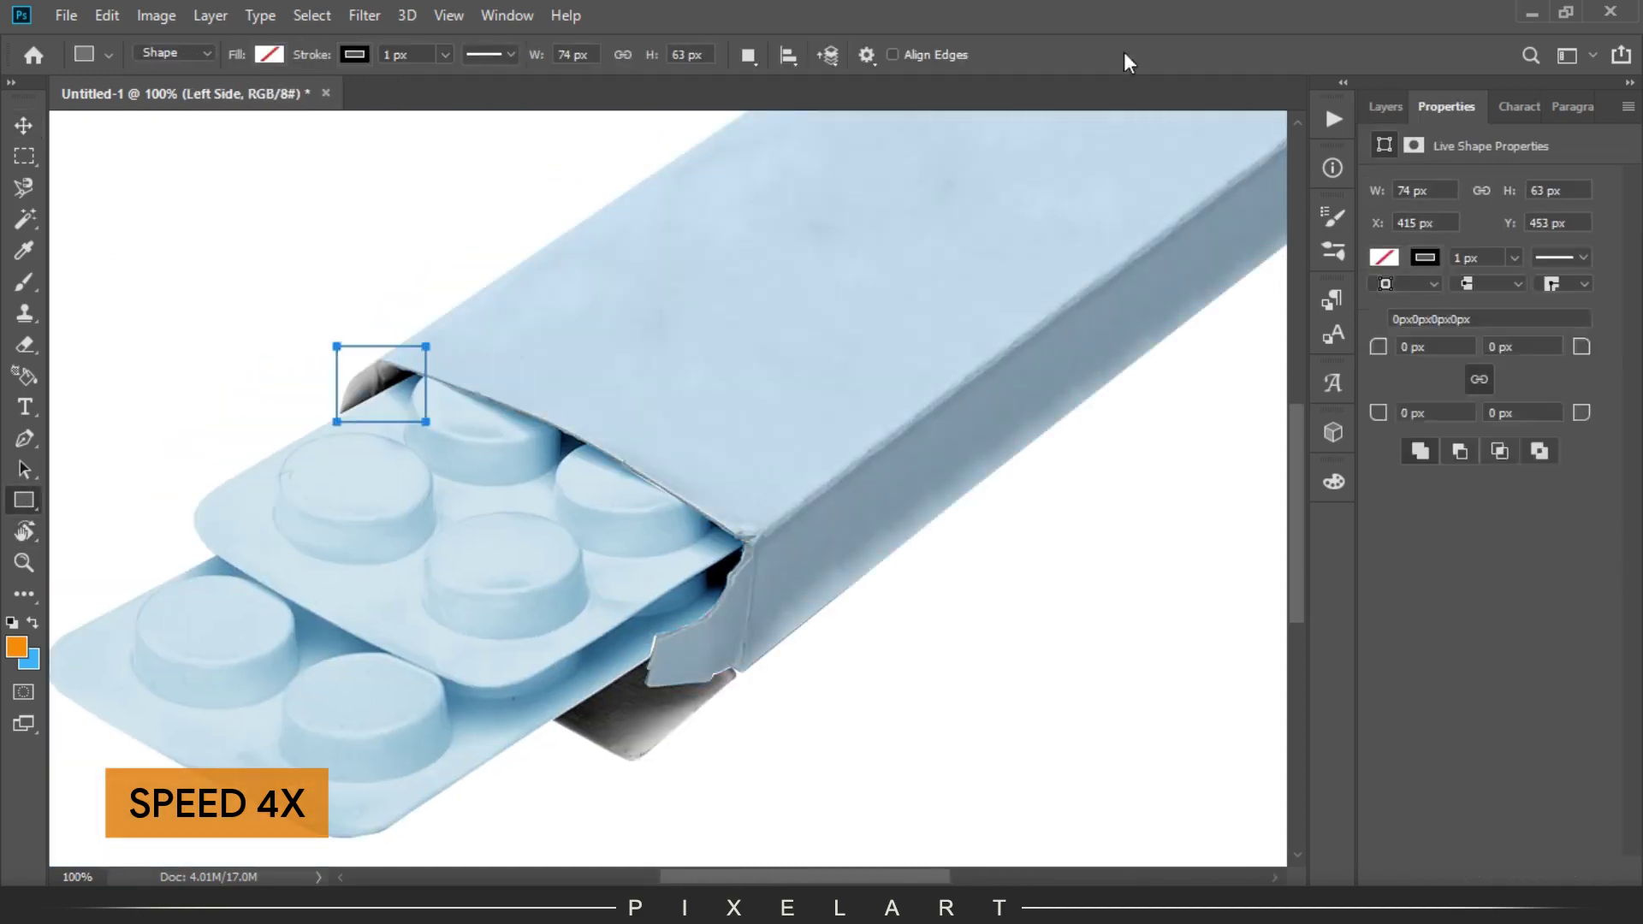
Make the corner rectangle a low-opacity Smart Object masked to the inner corner, named Left Side.
{"action": "left_click", "coordinate": [1540, 531]}
{"action": "left_click", "coordinate": [1386, 106]}
{"action": "left_click", "coordinate": [38, 135]}
{"action": "right_click", "coordinate": [1472, 490]}
{"action": "left_click", "coordinate": [1284, 330]}
{"action": "left_click_drag", "start_coordinate": [1545, 181], "coordinate": [1513, 190]}
{"action": "left_click", "coordinate": [1418, 531], "text": "ctrl"}
{"action": "left_click", "coordinate": [1471, 871]}
{"action": "double_click", "coordinate": [1479, 490]}
{"action": "type", "text": "Left Side"}
{"action": "key", "text": "Return"}
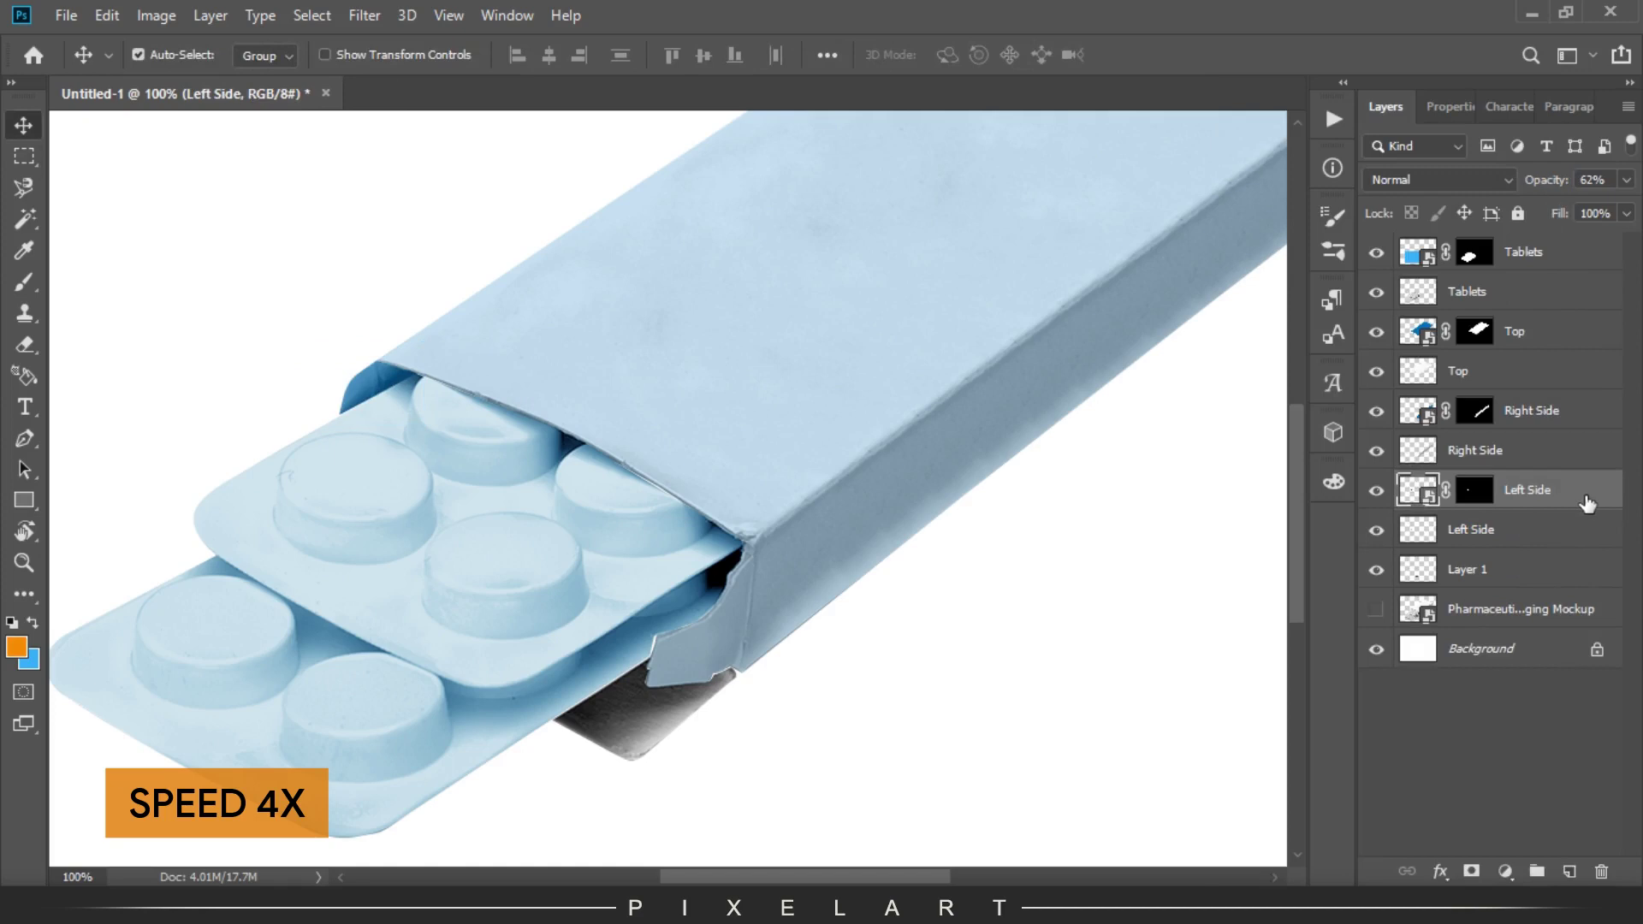
Rename Layer 1 to Bottom and cover the lower flap with a half-opacity masked Smart Object rectangle.
{"action": "double_click", "coordinate": [1468, 569]}
{"action": "type", "text": "Bottom"}
{"action": "key", "text": "Return"}
{"action": "key", "text": "u"}
{"action": "left_click_drag", "start_coordinate": [450, 568], "coordinate": [755, 781]}
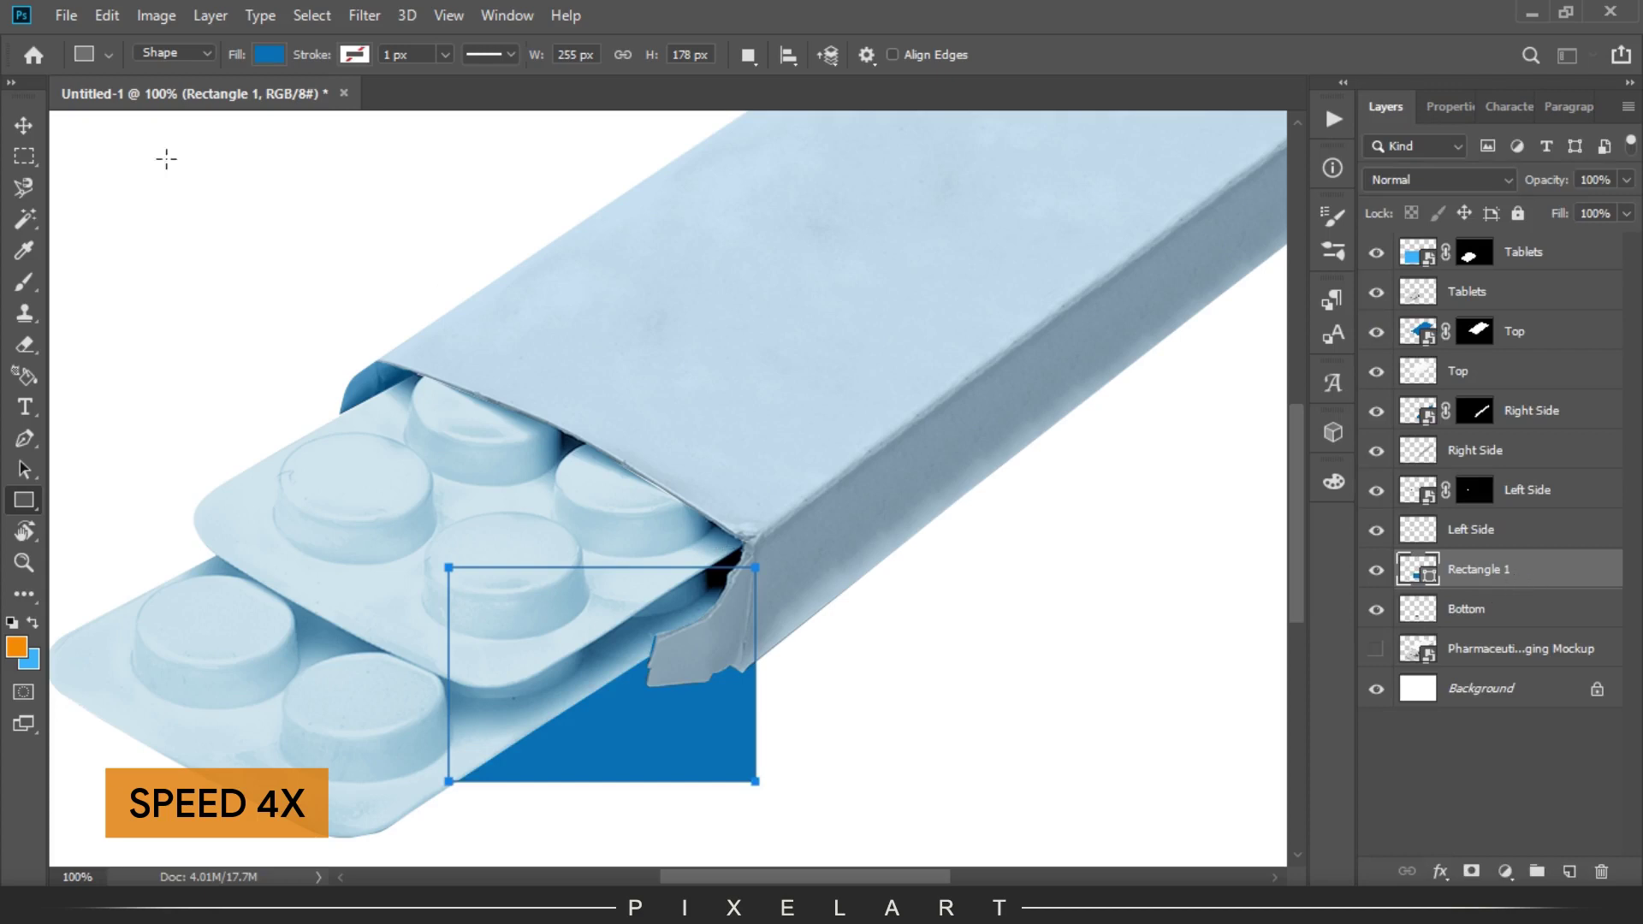
{"action": "key", "text": "v"}
{"action": "right_click", "coordinate": [1569, 573]}
{"action": "left_click", "coordinate": [1455, 329]}
{"action": "key", "text": "5"}
{"action": "key", "text": "4"}
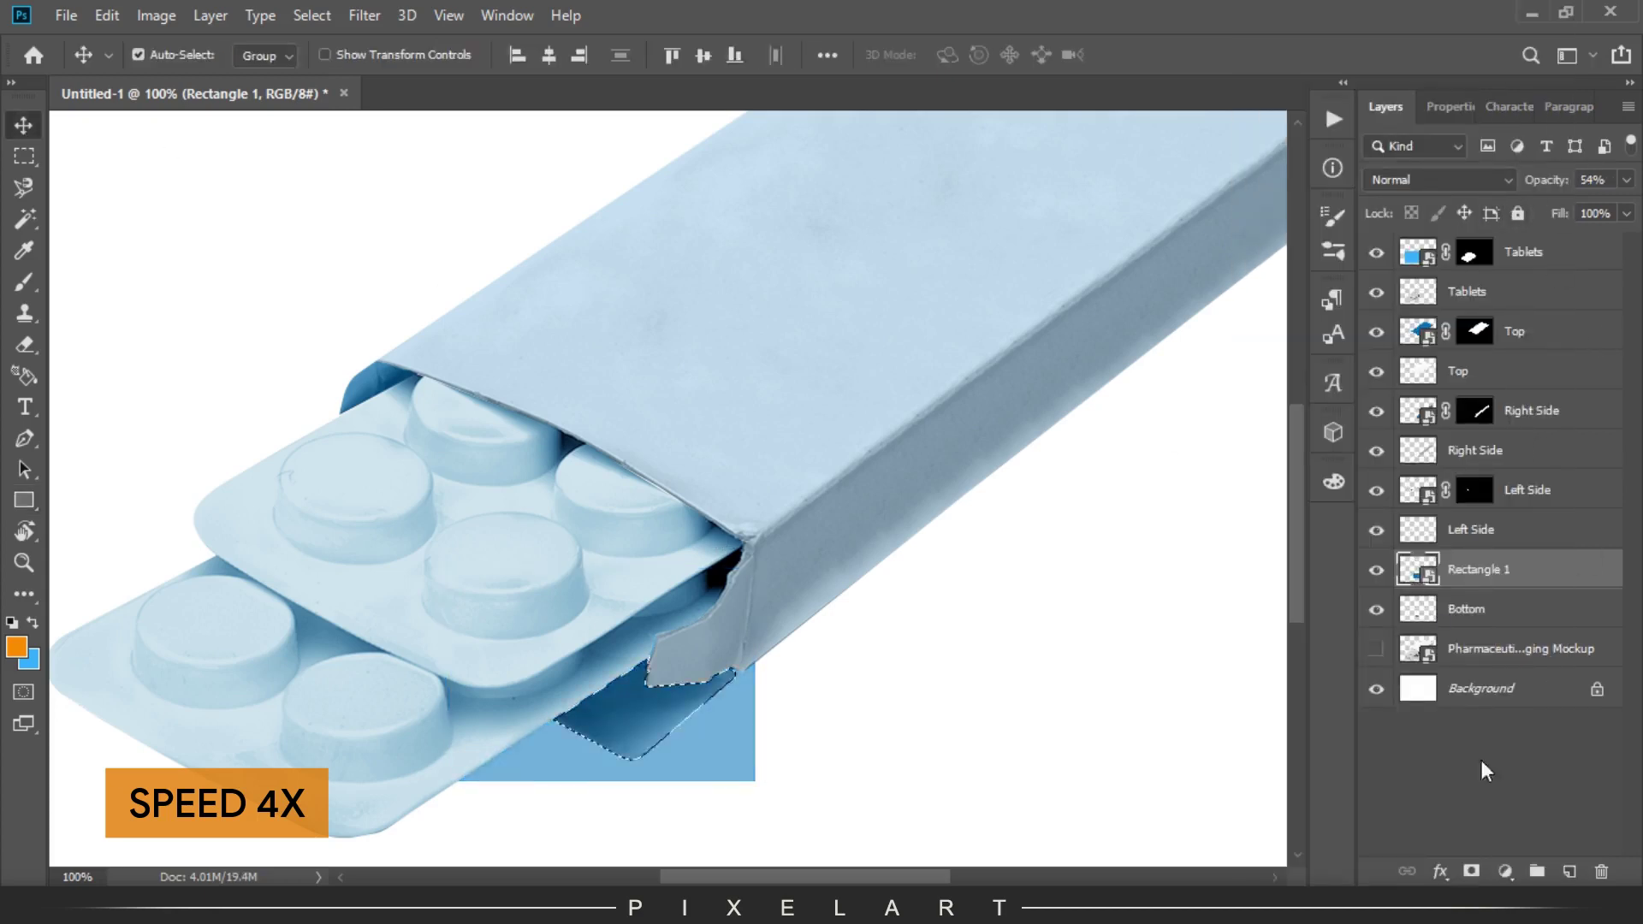
{"action": "left_click", "coordinate": [1455, 588], "text": "alt"}
{"action": "left_click", "coordinate": [1507, 609]}
Set the background colour to a dark blue.
{"action": "key", "text": "ctrl+minus"}
{"action": "left_click", "coordinate": [28, 658]}
{"action": "left_click_drag", "start_coordinate": [1246, 604], "coordinate": [1209, 573]}
{"action": "mouse_move", "coordinate": [1300, 599]}
{"action": "left_mouse_down"}
{"action": "mouse_move", "coordinate": [1329, 558]}
{"action": "mouse_move", "coordinate": [1318, 575]}
{"action": "left_mouse_up"}
{"action": "left_click_drag", "start_coordinate": [1248, 514], "coordinate": [1283, 456]}
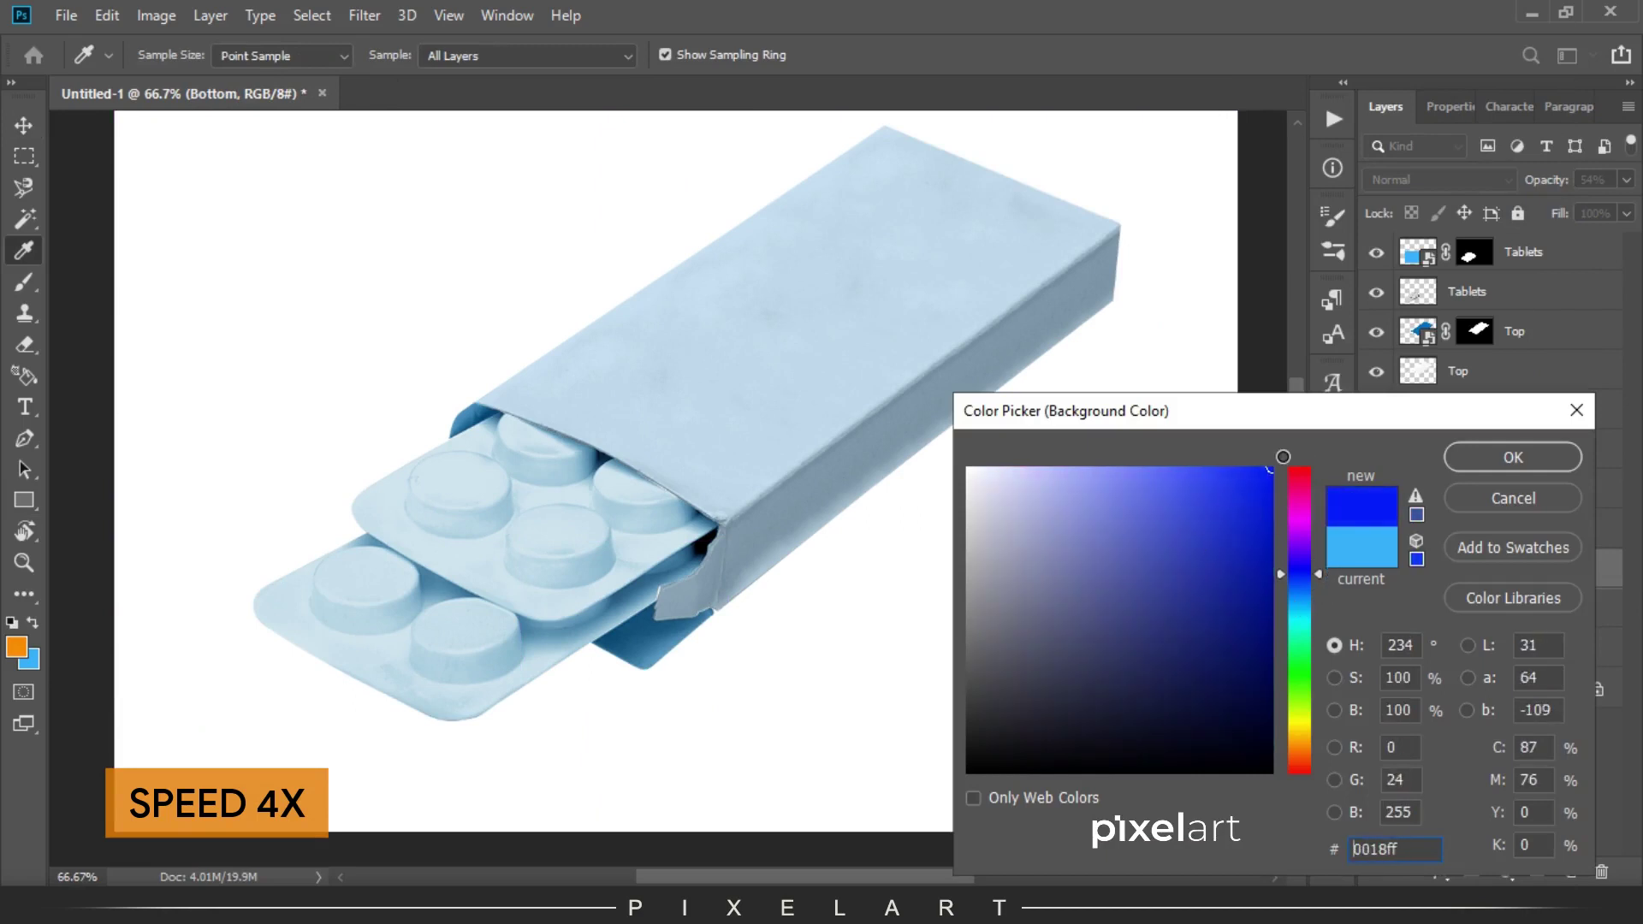
{"action": "mouse_move", "coordinate": [1300, 574]}
{"action": "left_mouse_down"}
{"action": "mouse_move", "coordinate": [1267, 588]}
{"action": "mouse_move", "coordinate": [1292, 584]}
{"action": "left_mouse_up"}
{"action": "left_click", "coordinate": [1217, 577]}
{"action": "left_click", "coordinate": [1513, 457]}
Fill the Top layer's Smart Object contents with the dark blue.
{"action": "key", "text": "v"}
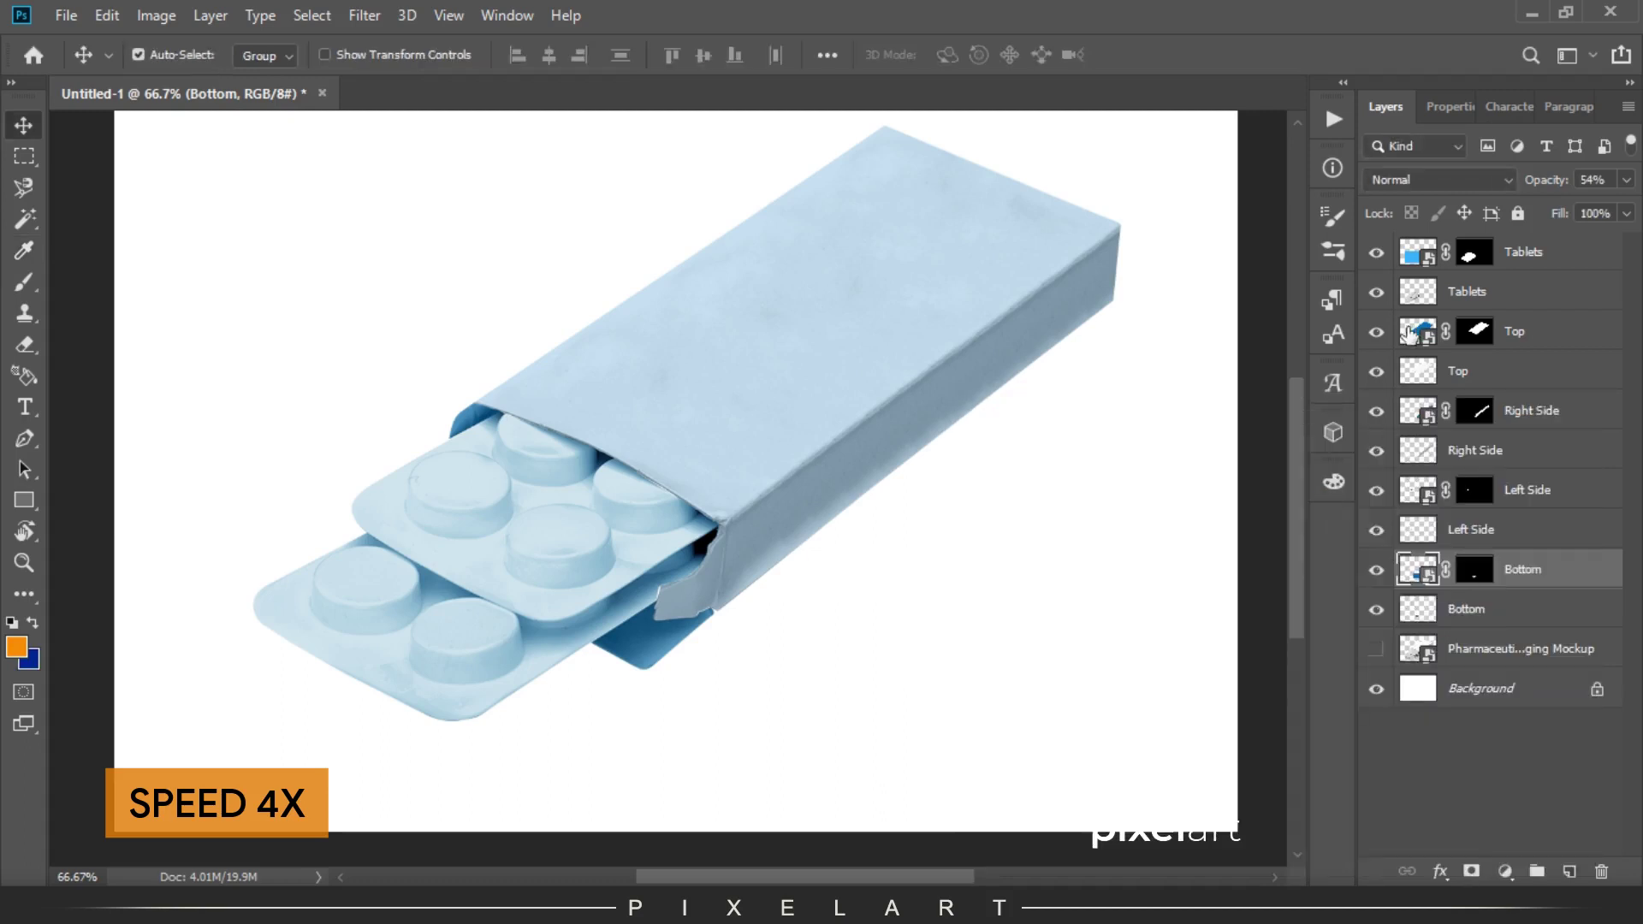
{"action": "double_click", "coordinate": [1417, 332]}
{"action": "key", "text": "ctrl+BackSpace"}
{"action": "left_click", "coordinate": [31, 661]}
Recolour the Top contents a darker navy and save them.
{"action": "left_click", "coordinate": [1136, 634]}
{"action": "left_click", "coordinate": [1455, 458]}
{"action": "key", "text": "v"}
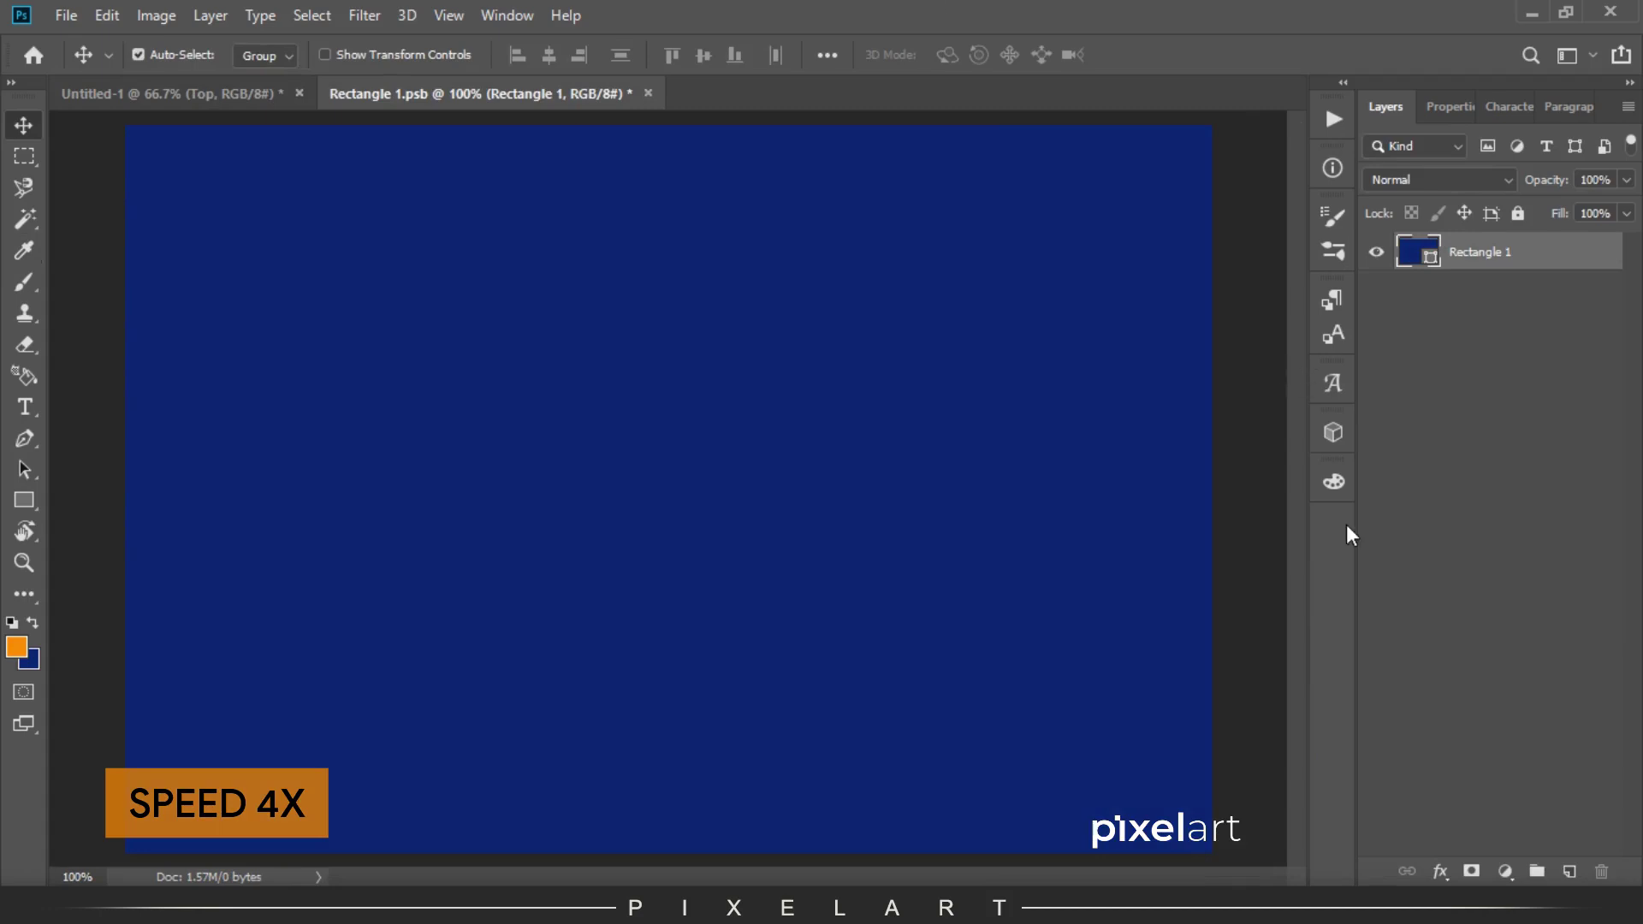
{"action": "left_click", "coordinate": [66, 15]}
{"action": "left_click", "coordinate": [116, 235]}
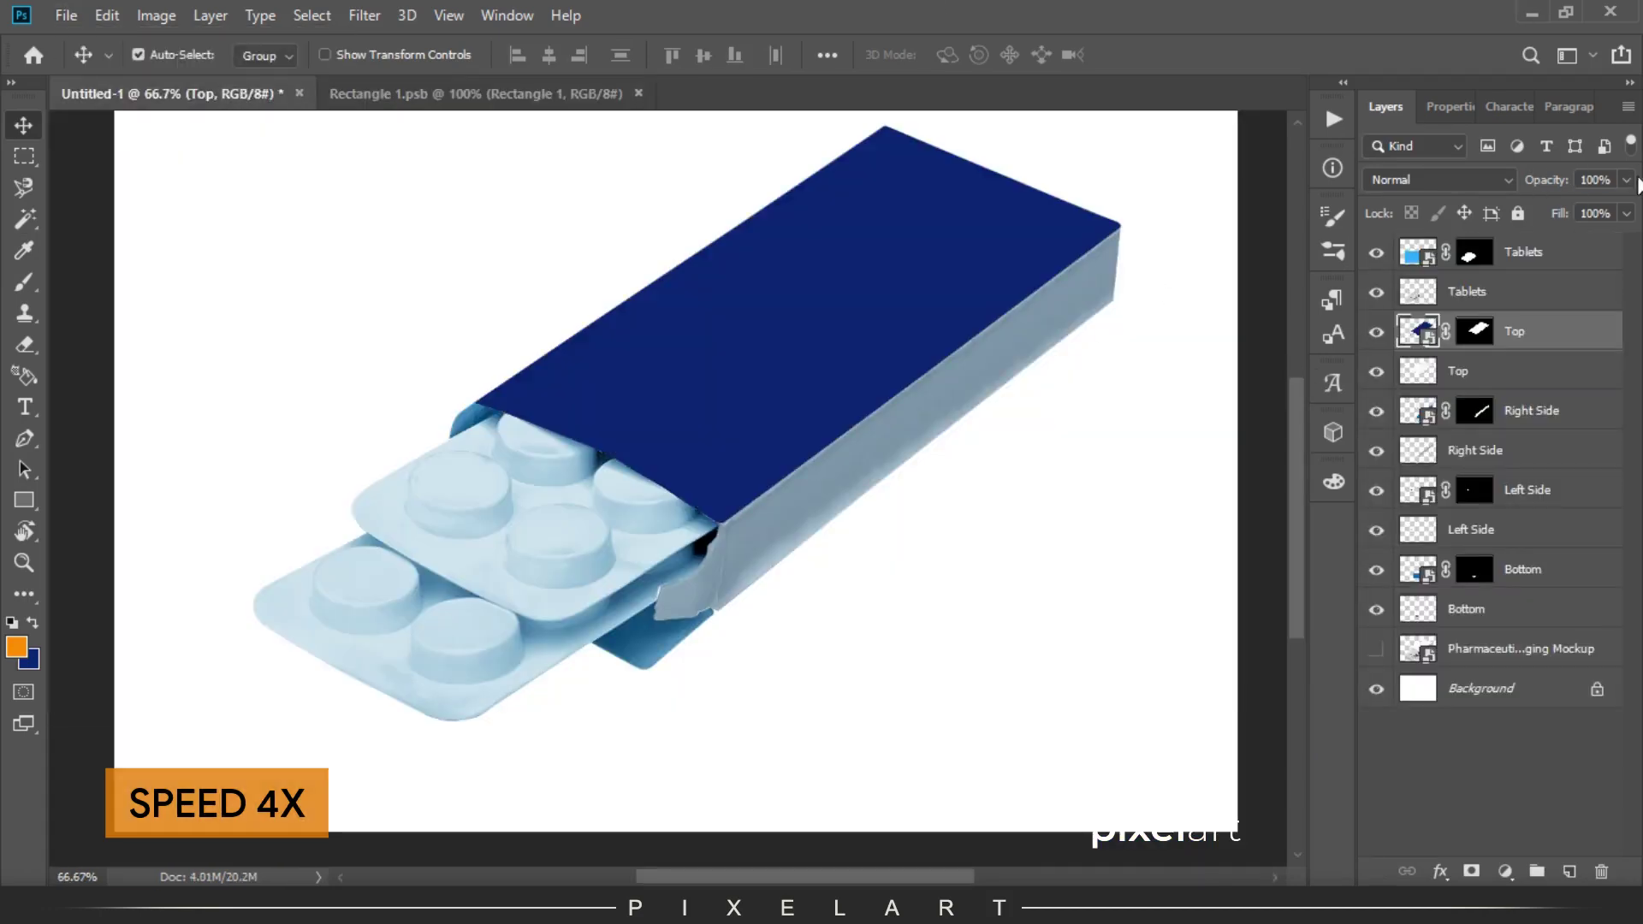
Set the Top layer's blend mode to Multiply.
{"action": "left_click", "coordinate": [1445, 180]}
{"action": "left_click", "coordinate": [1387, 669]}
{"action": "left_click", "coordinate": [1438, 180]}
{"action": "left_click", "coordinate": [1442, 273]}
Fill and save the Right Side contents in navy, and set the layer to full opacity.
{"action": "double_click", "coordinate": [1418, 411]}
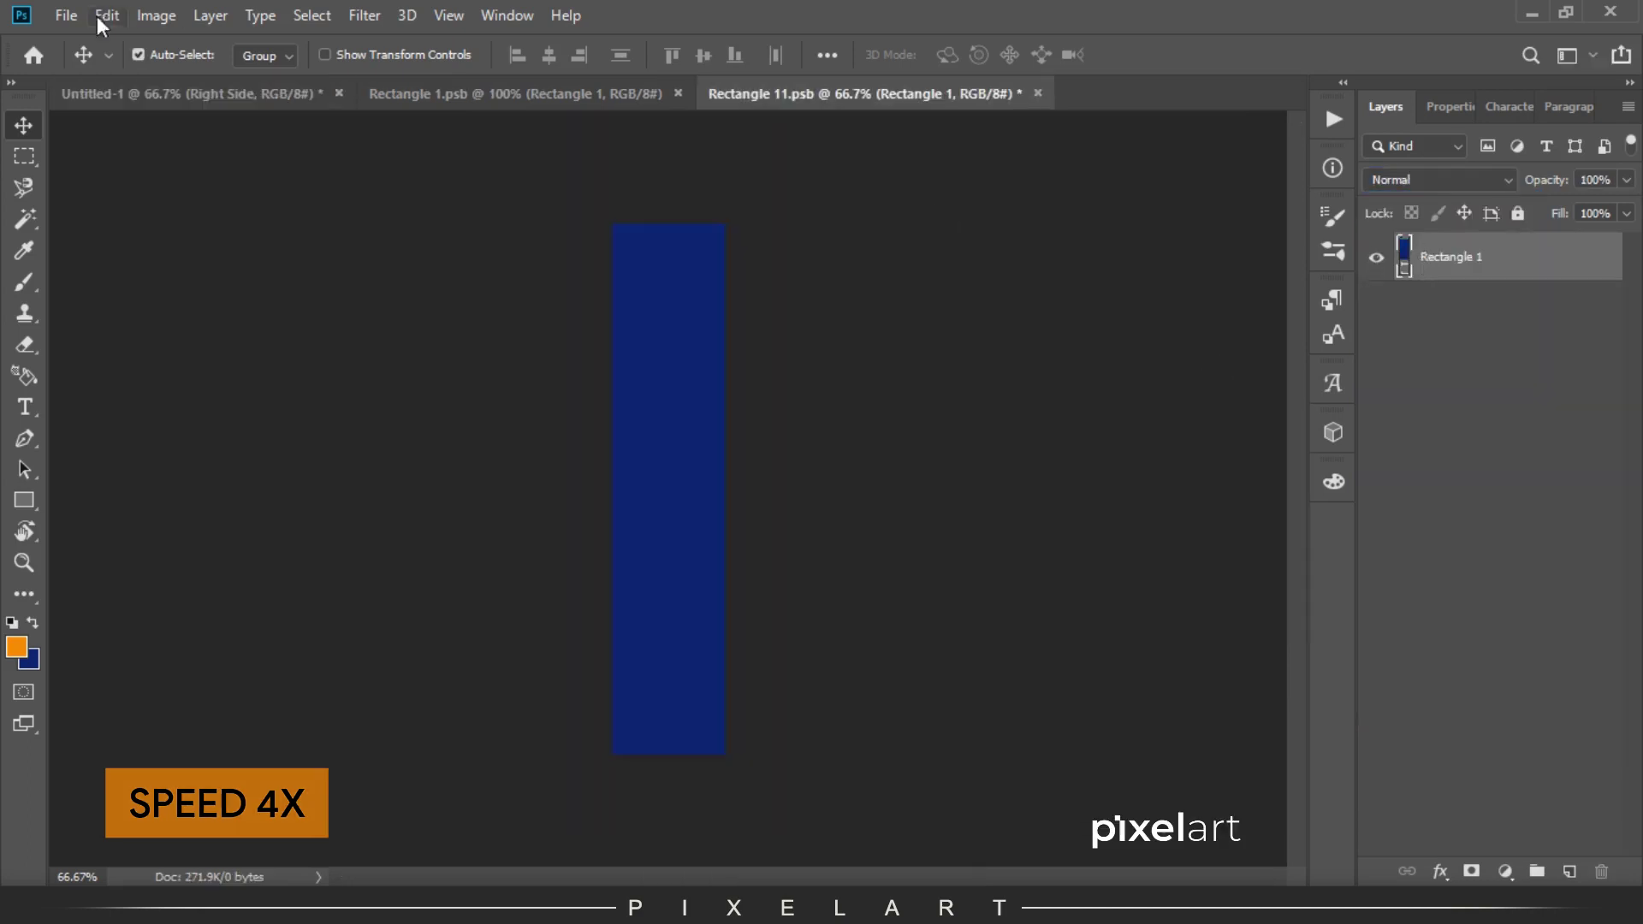
{"action": "key", "text": "ctrl+s"}
{"action": "key", "text": "ctrl+Tab"}
{"action": "key", "text": "0"}
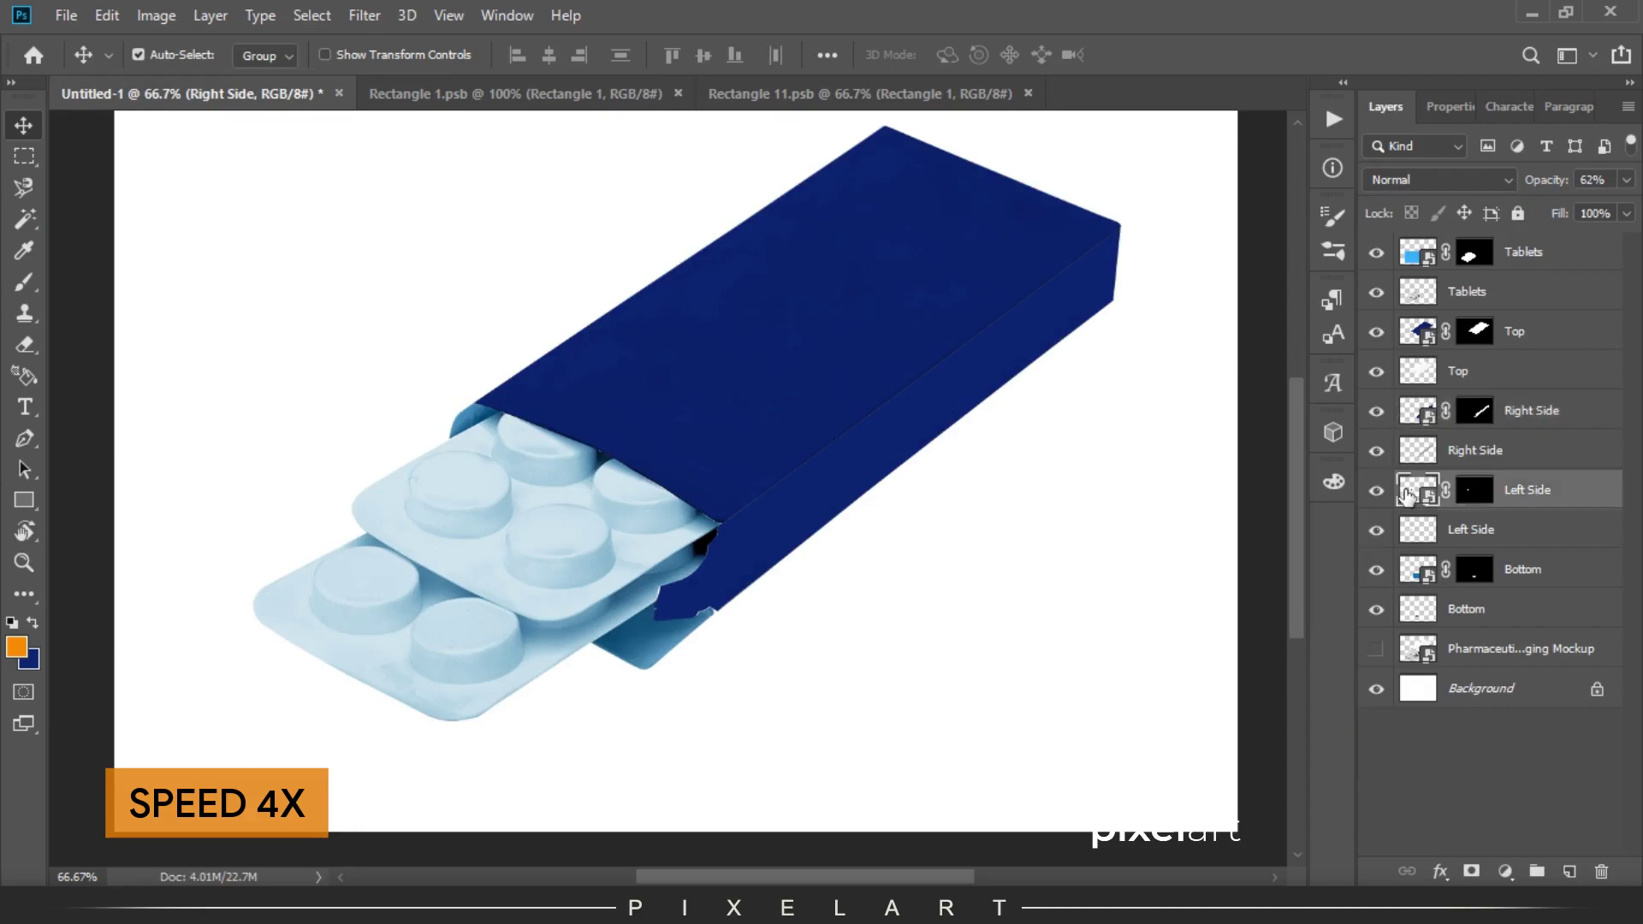
Fill the Left Side contents with navy #242e56 and save them.
{"action": "double_click", "coordinate": [1406, 496]}
{"action": "left_click", "coordinate": [29, 659]}
{"action": "type", "text": "242e56"}
{"action": "left_click", "coordinate": [1513, 457]}
{"action": "key", "text": "ctrl+BackSpace"}
{"action": "key", "text": "v"}
{"action": "left_click", "coordinate": [66, 16]}
{"action": "left_click", "coordinate": [86, 221]}
{"action": "left_click", "coordinate": [179, 94]}
Fill the Bottom contents with navy and save them.
{"action": "double_click", "coordinate": [1418, 569]}
{"action": "key", "text": "ctrl+BackSpace"}
{"action": "left_click", "coordinate": [66, 15]}
{"action": "left_click", "coordinate": [86, 221]}
{"action": "left_click", "coordinate": [157, 94]}
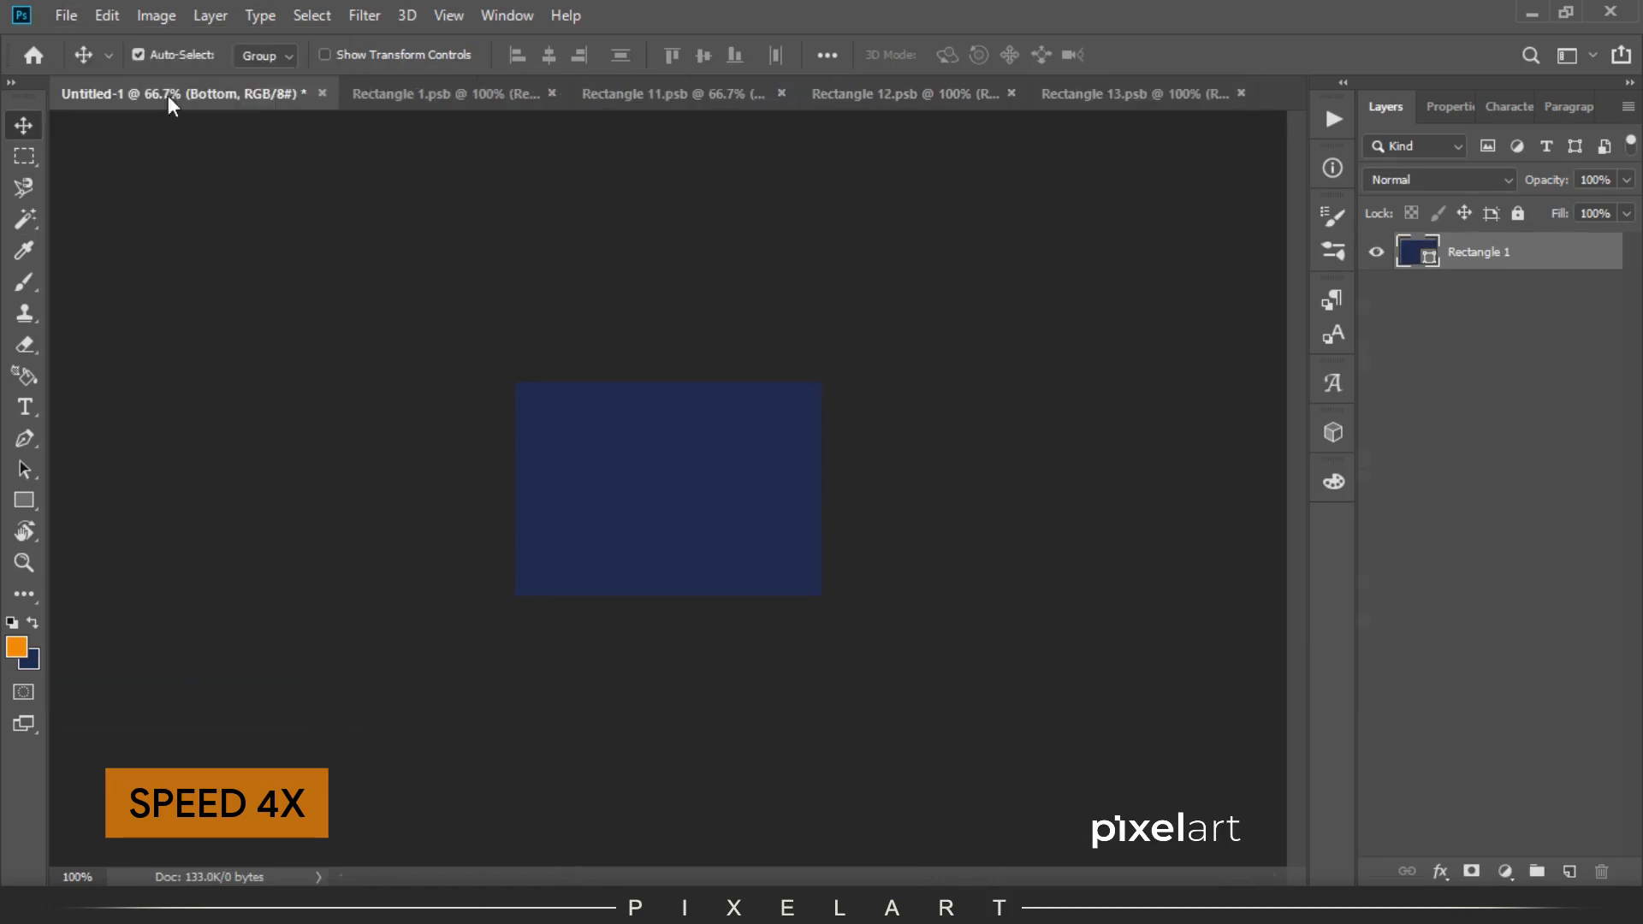
Set the Top, Right Side, Left Side and Bottom layers to Multiply blending.
{"action": "left_click", "coordinate": [1528, 339]}
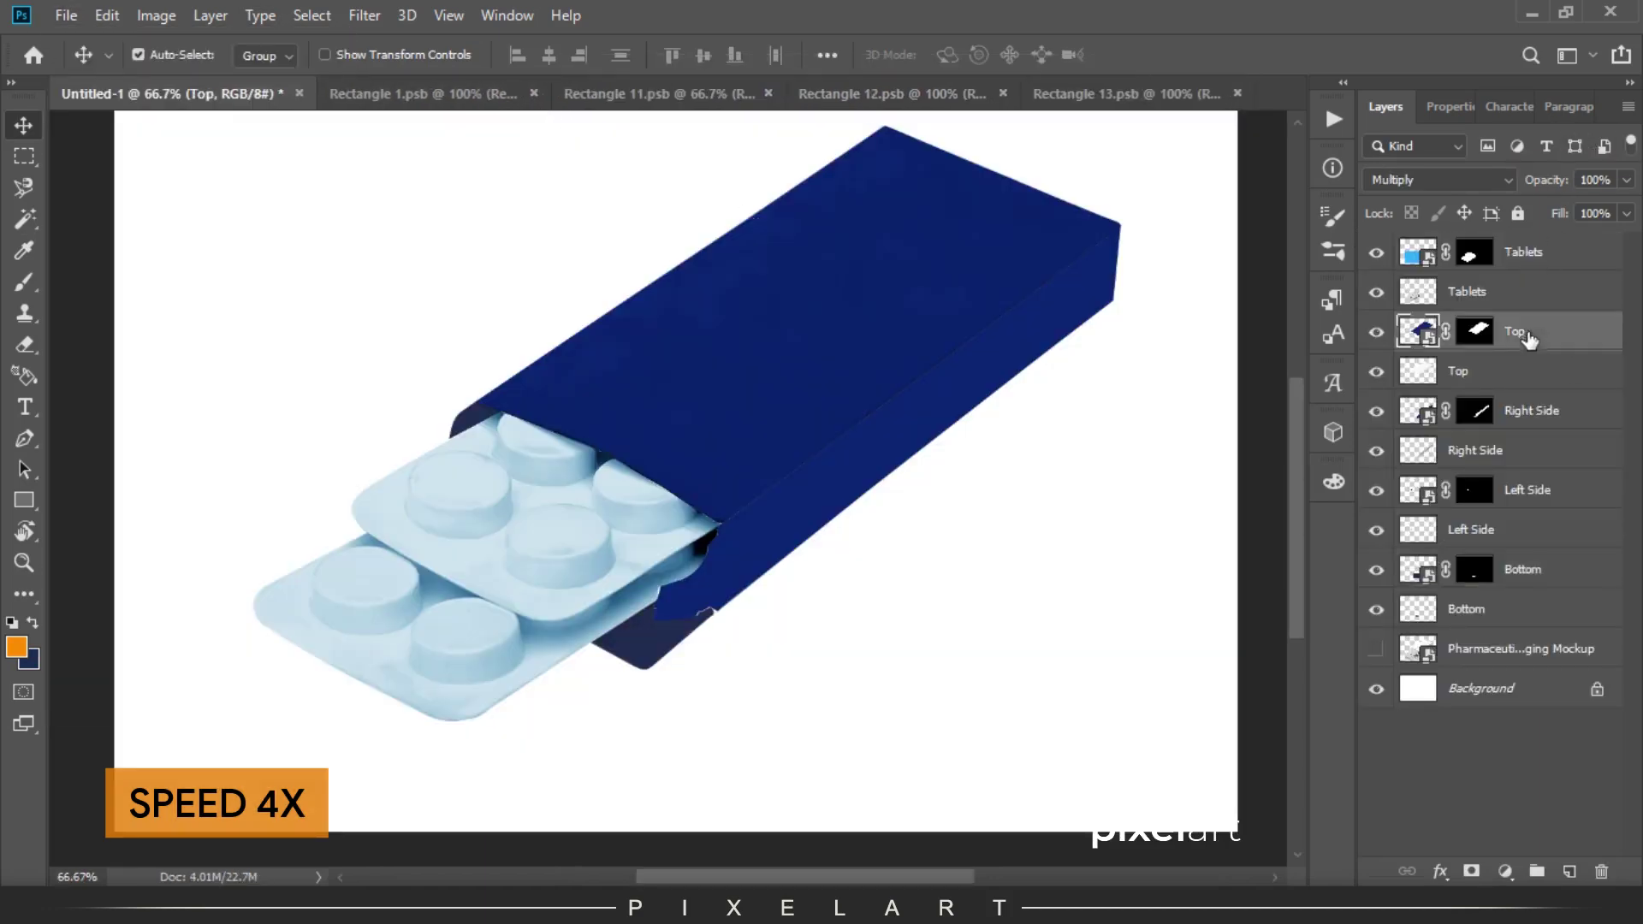
{"action": "left_click", "coordinate": [1532, 410]}
{"action": "left_click", "coordinate": [1527, 490], "text": "ctrl"}
{"action": "left_click", "coordinate": [1524, 569], "text": "ctrl"}
{"action": "left_click", "coordinate": [1437, 179]}
{"action": "left_click", "coordinate": [1412, 267]}
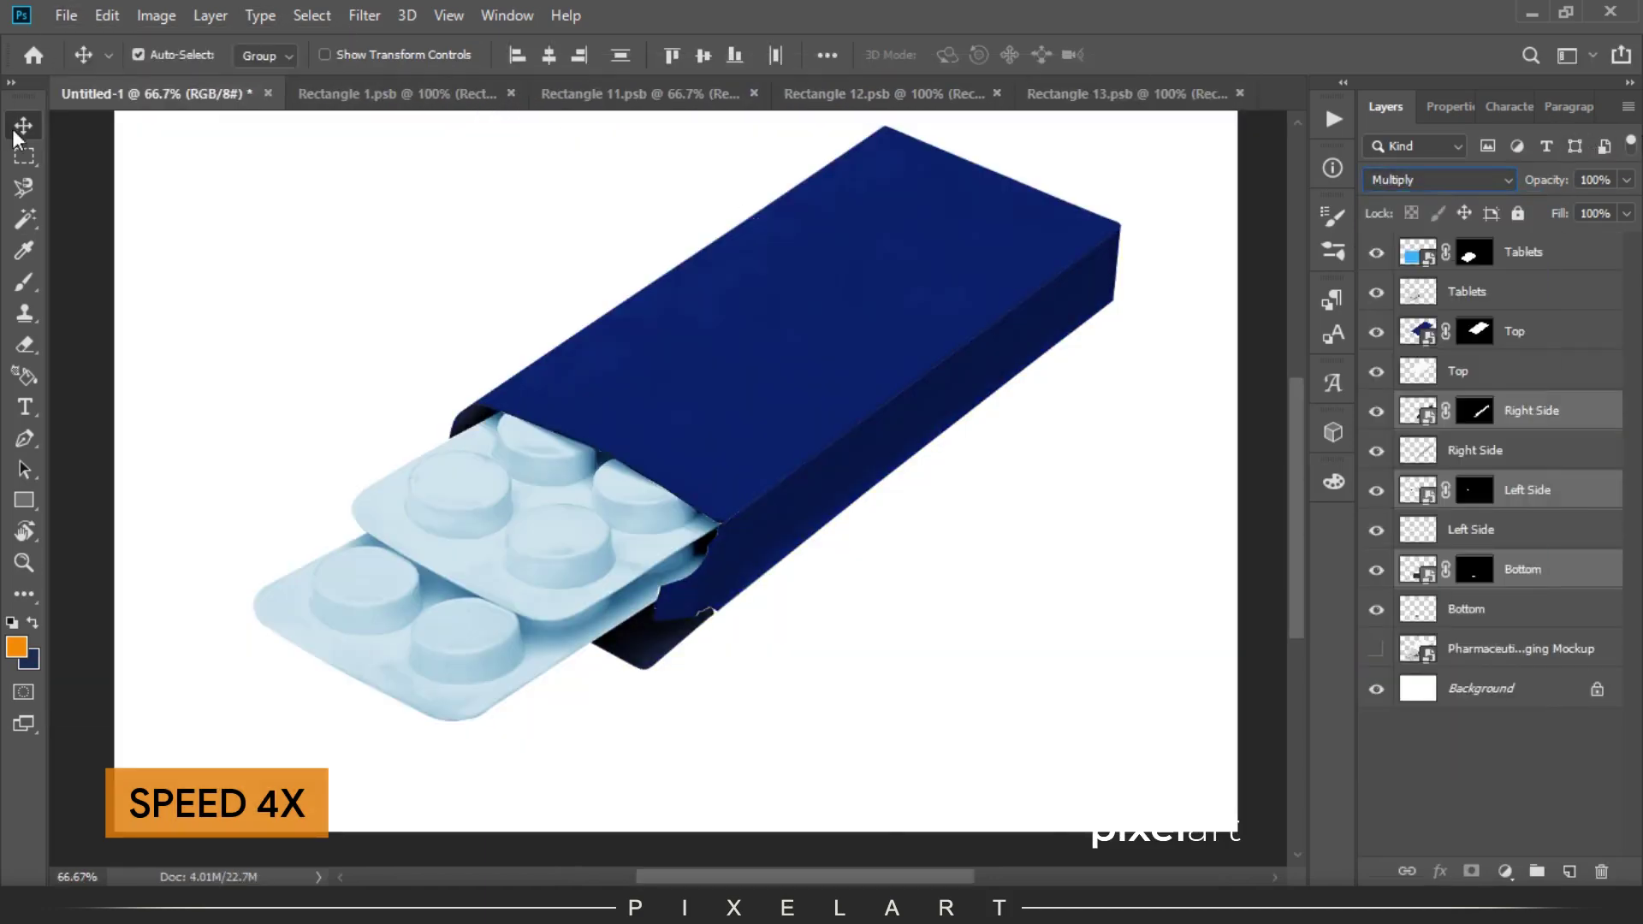
Cycle through the contents documents and open the Top contents document.
{"action": "key", "text": "ctrl+Tab"}
{"action": "left_click", "coordinate": [138, 55]}
{"action": "left_click", "coordinate": [66, 15]}
{"action": "left_click", "coordinate": [103, 220]}
{"action": "left_click", "coordinate": [704, 94]}
{"action": "key", "text": "ctrl+Tab"}
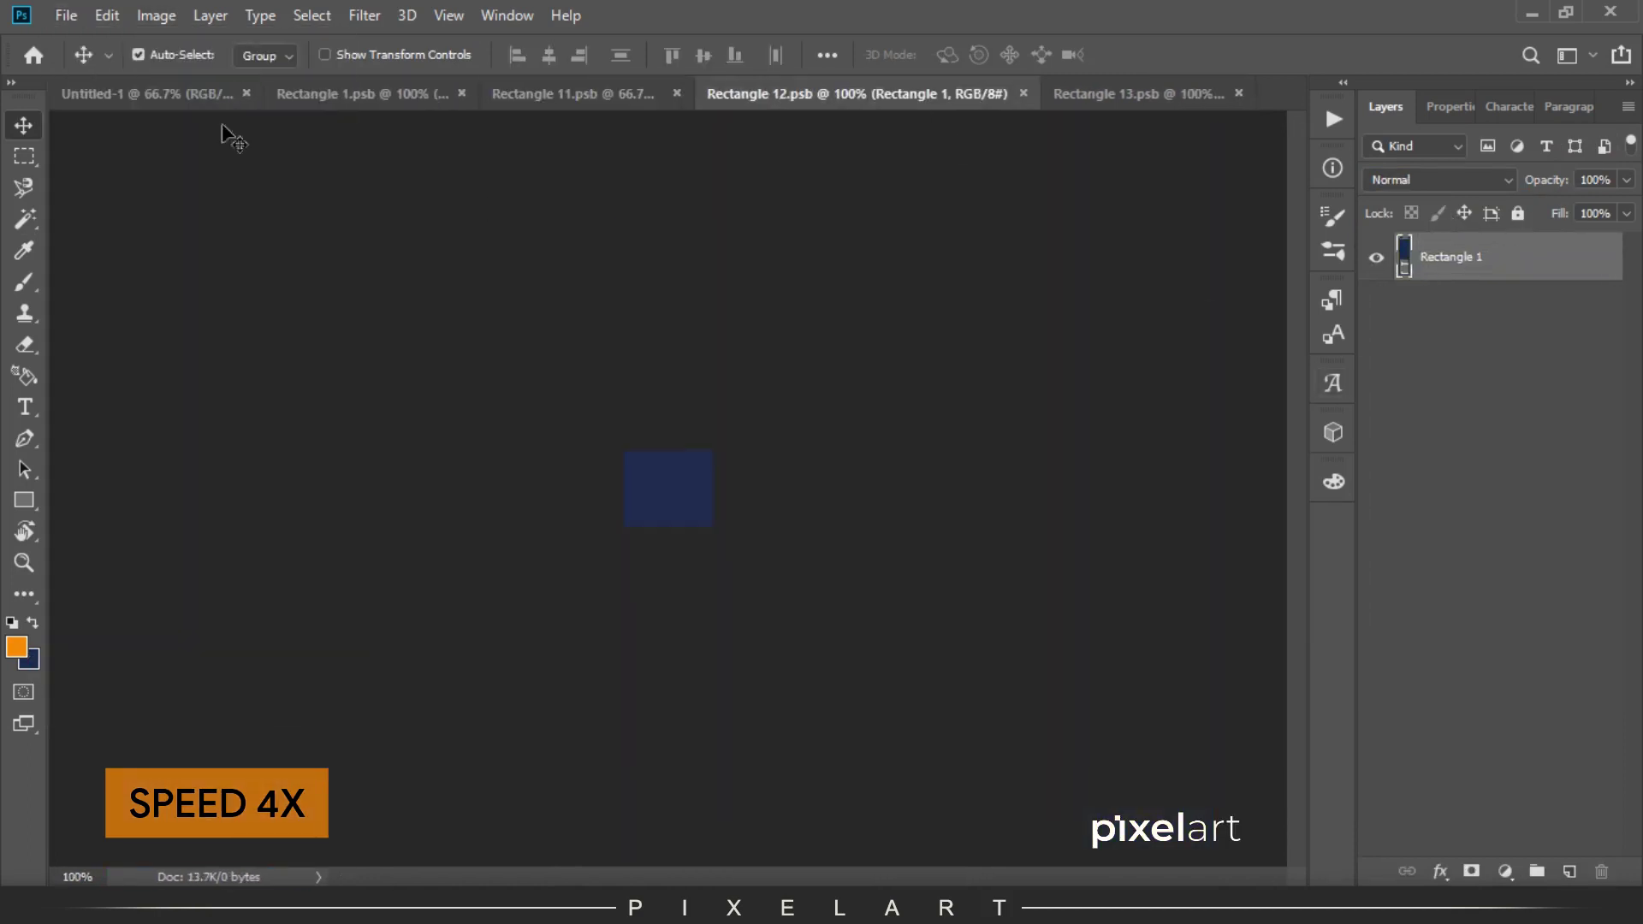
{"action": "left_click", "coordinate": [227, 94]}
{"action": "left_click", "coordinate": [360, 96]}
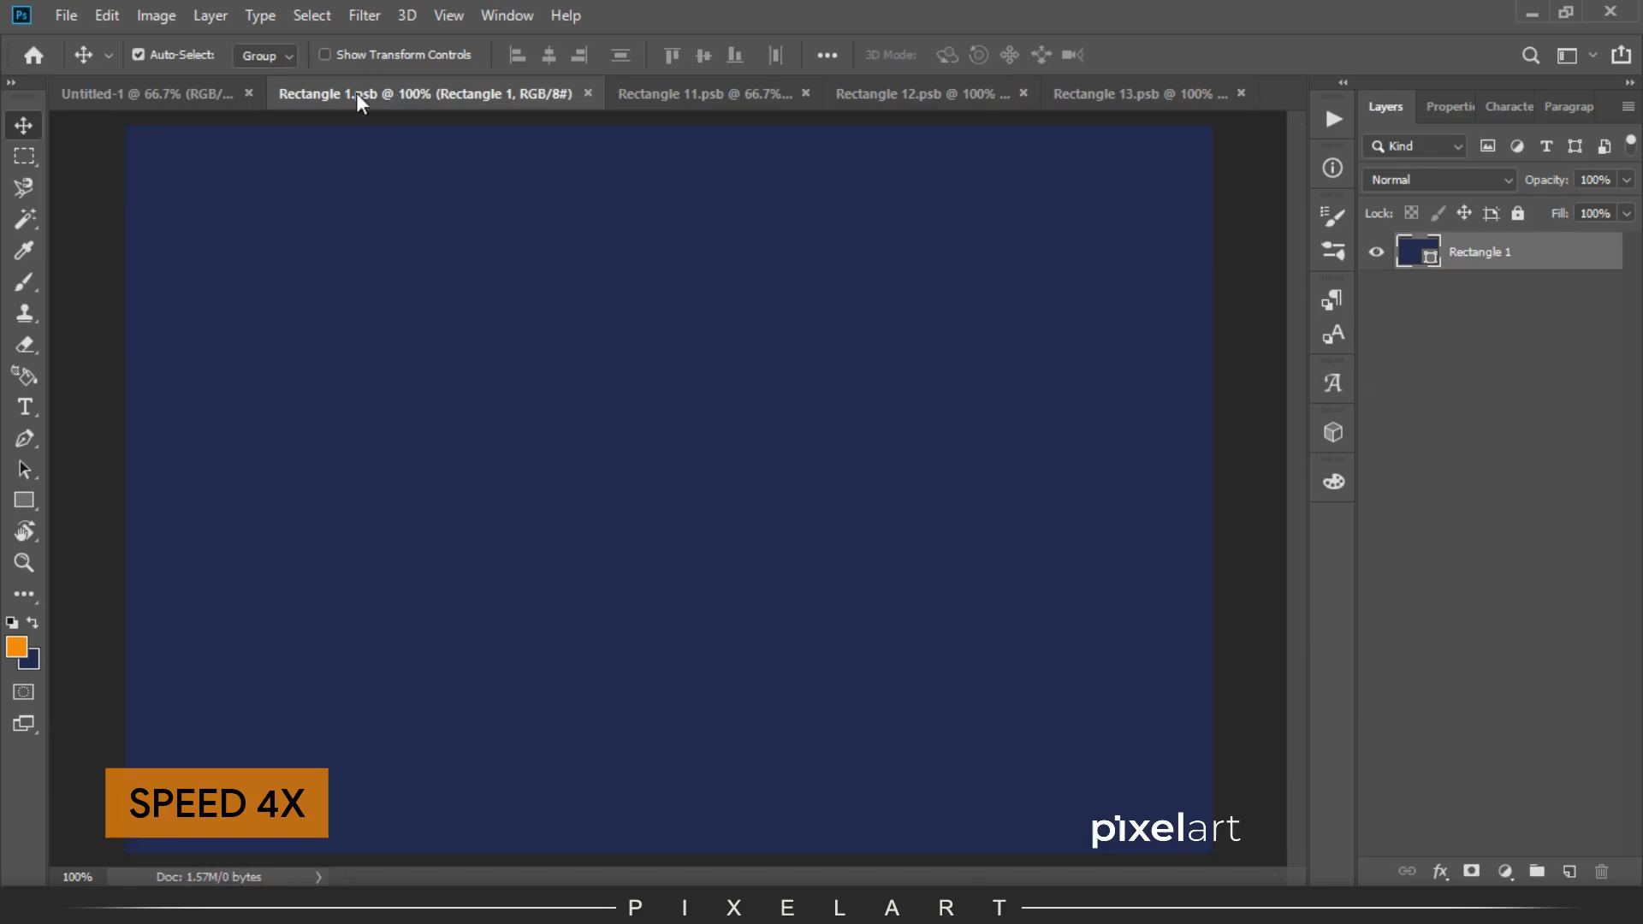
Draw a wide band rectangle across the middle filled with white #ffffff.
{"action": "left_click", "coordinate": [24, 500]}
{"action": "left_click_drag", "start_coordinate": [102, 294], "coordinate": [1262, 715]}
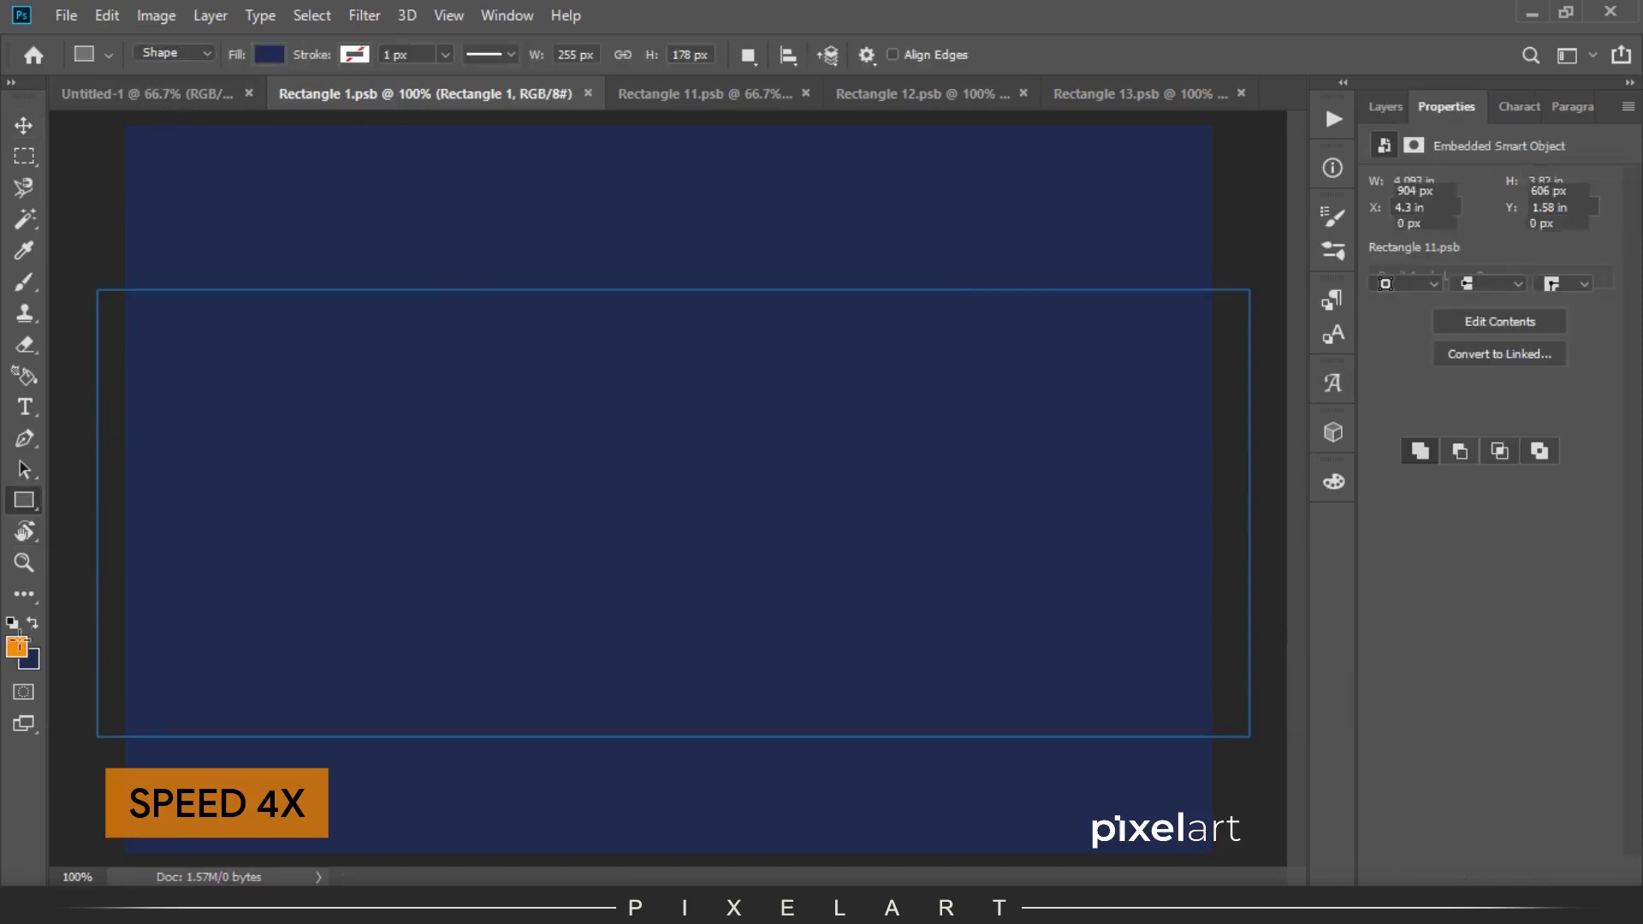
{"action": "key", "text": "i"}
{"action": "key", "text": "x"}
{"action": "left_click", "coordinate": [29, 659]}
{"action": "type", "text": "ffffff"}
{"action": "key", "text": "Return"}
{"action": "left_click", "coordinate": [1384, 257]}
{"action": "left_click", "coordinate": [1380, 374]}
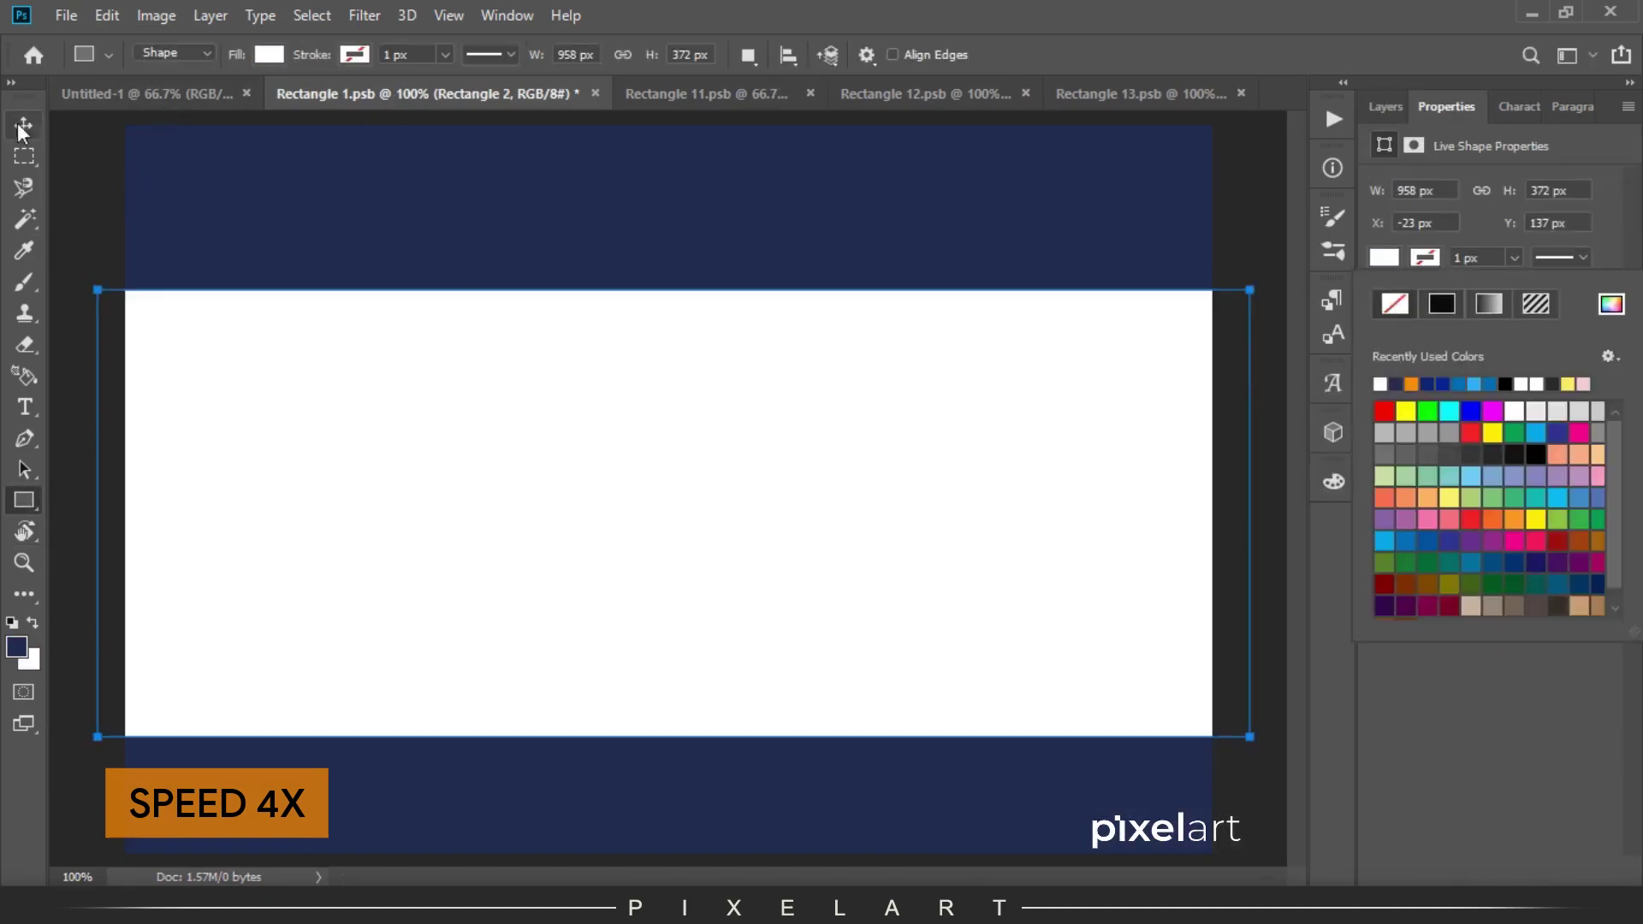
{"action": "left_click", "coordinate": [24, 125]}
Check the white label on the mockup, then place the pixelart logo at the band's upper left.
{"action": "left_click", "coordinate": [148, 96]}
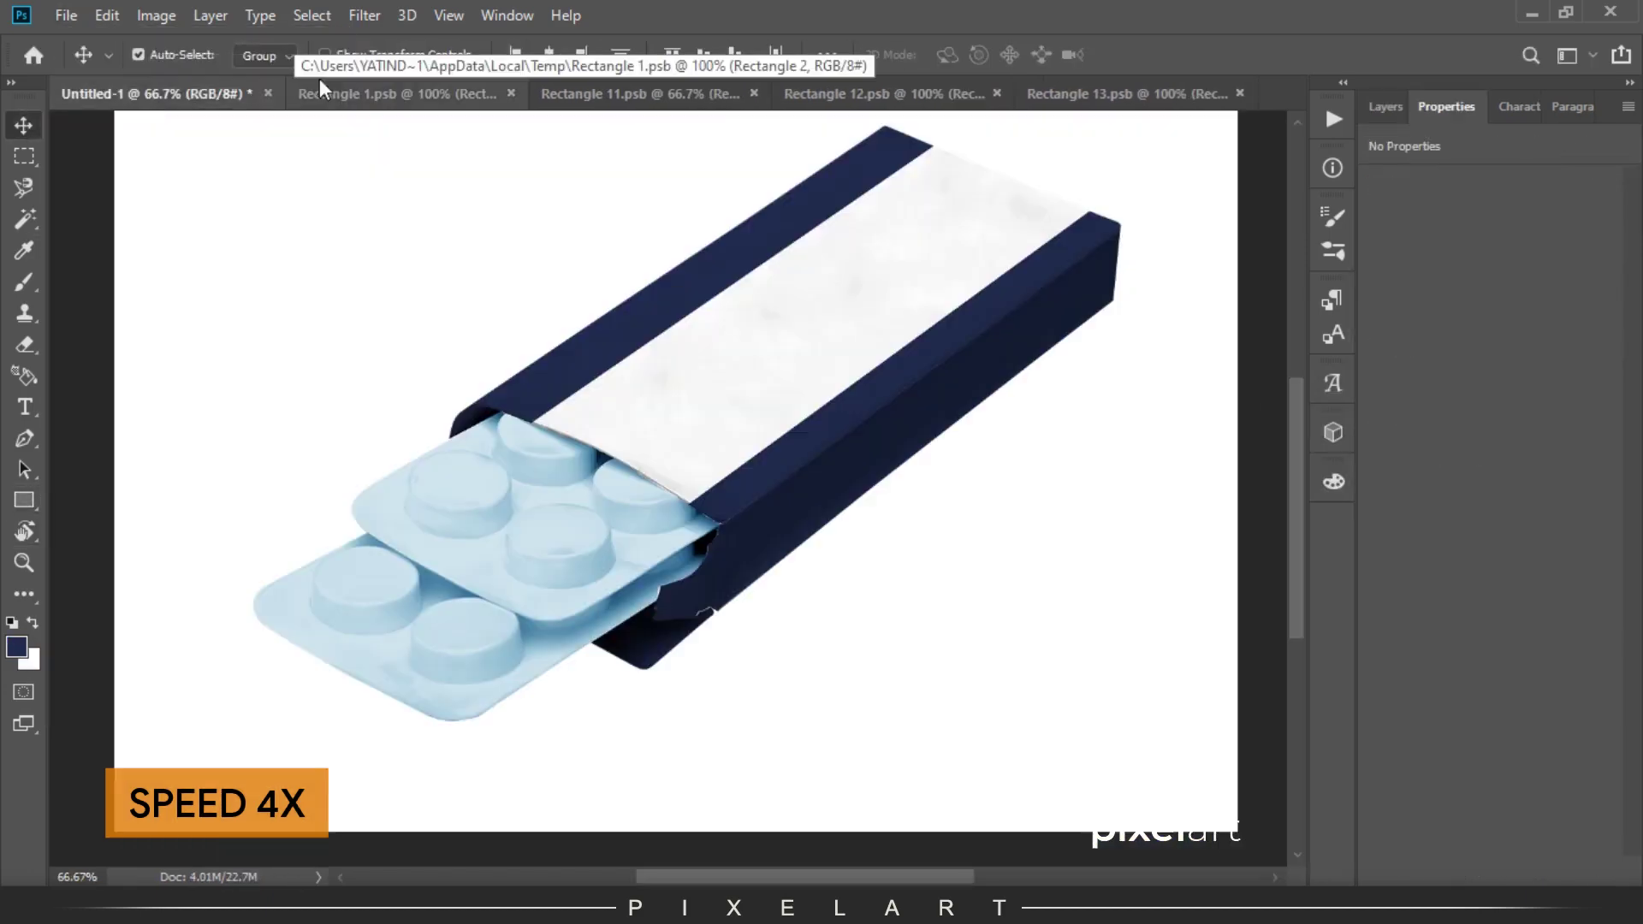
{"action": "left_click", "coordinate": [403, 87]}
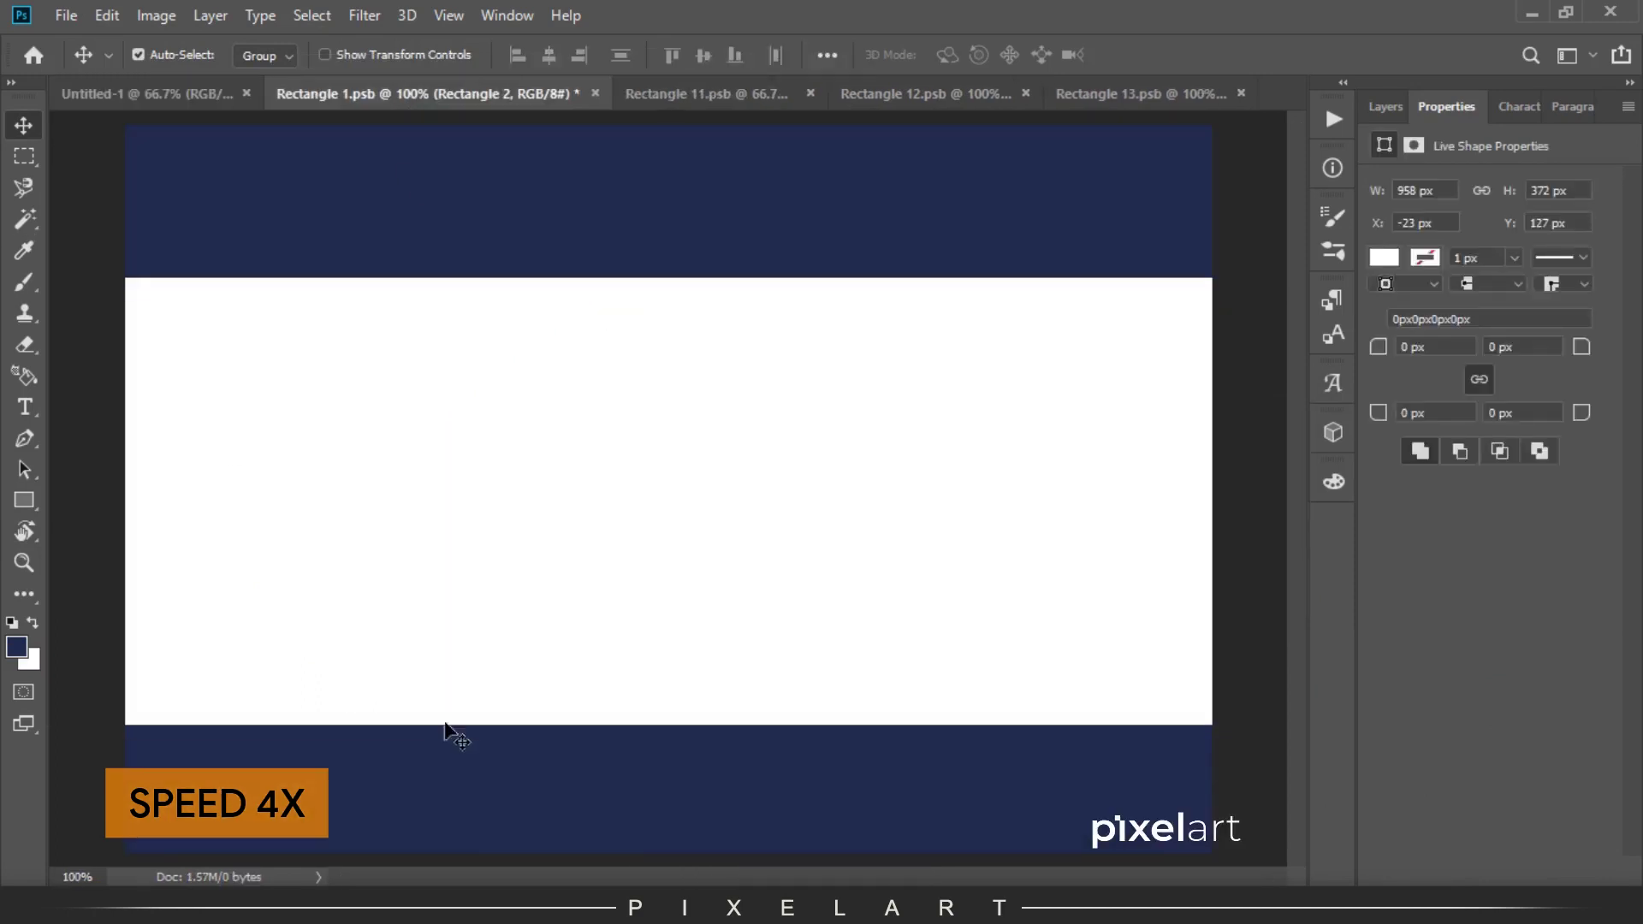
{"action": "left_click_drag", "start_coordinate": [479, 774], "coordinate": [395, 392]}
{"action": "key", "text": "Return"}
{"action": "key", "text": "t"}
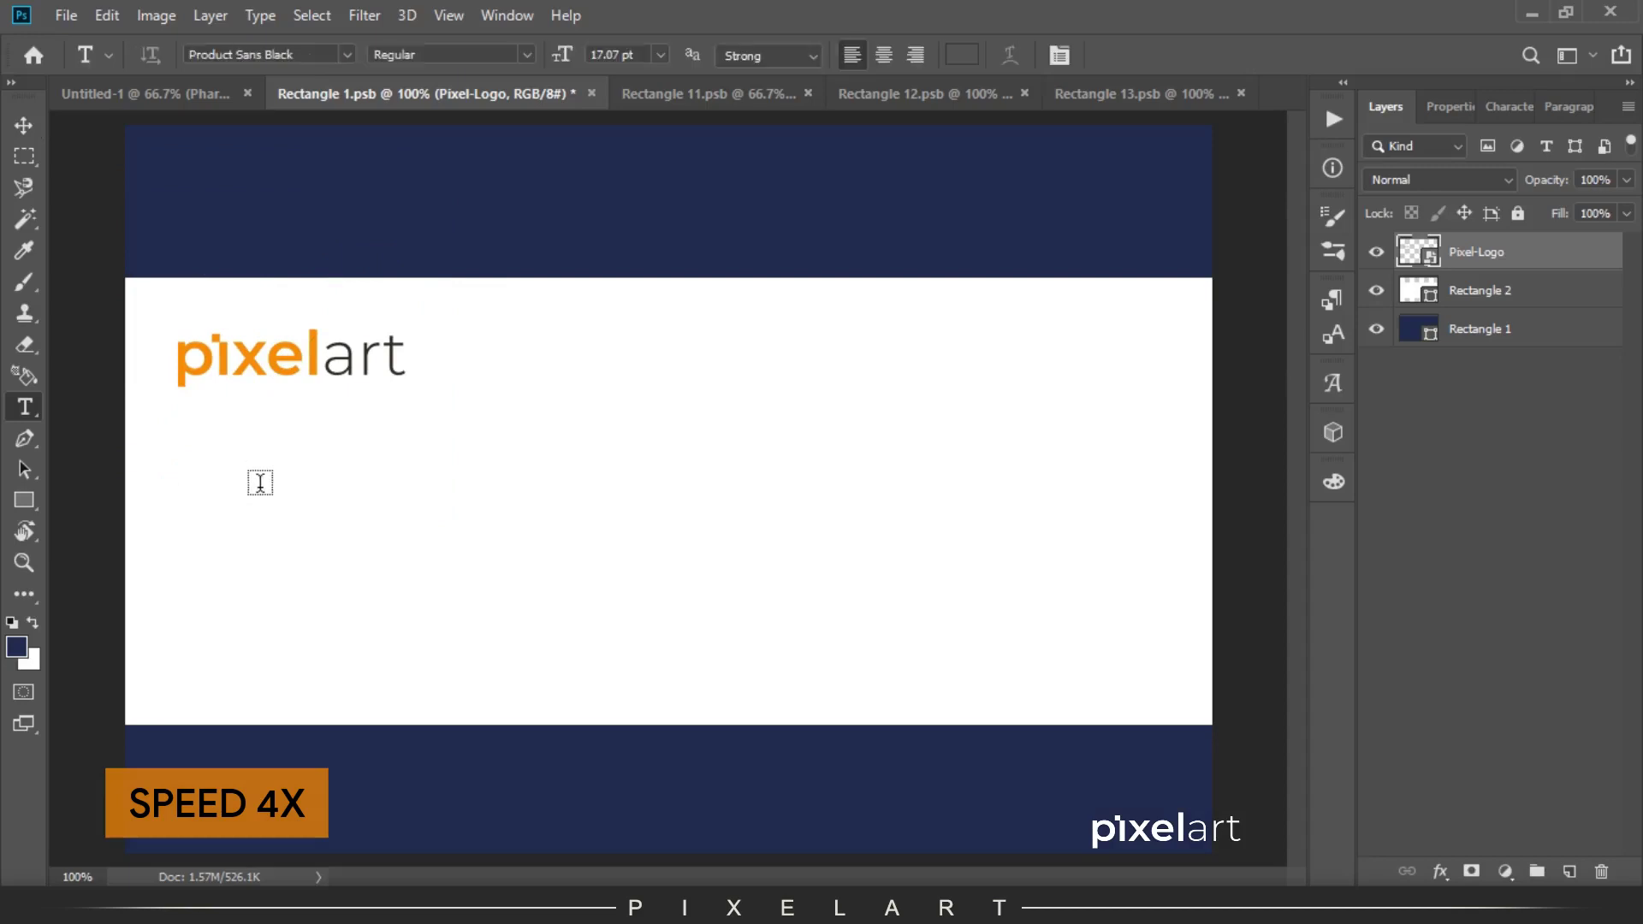
Paste the PHARMACEUTICAL title below the logo, enlarged and shifted left and up.
{"action": "left_click", "coordinate": [260, 483]}
{"action": "key", "text": "ctrl+v"}
{"action": "key", "text": "ctrl+shift+End"}
{"action": "key", "text": "Delete"}
{"action": "key", "text": "ctrl+a"}
{"action": "key", "text": "ctrl+Return"}
{"action": "key", "text": "v"}
{"action": "key", "text": "ctrl+t"}
{"action": "left_click_drag", "start_coordinate": [656, 499], "coordinate": [1210, 568]}
{"action": "left_click_drag", "start_coordinate": [1027, 521], "coordinate": [928, 473]}
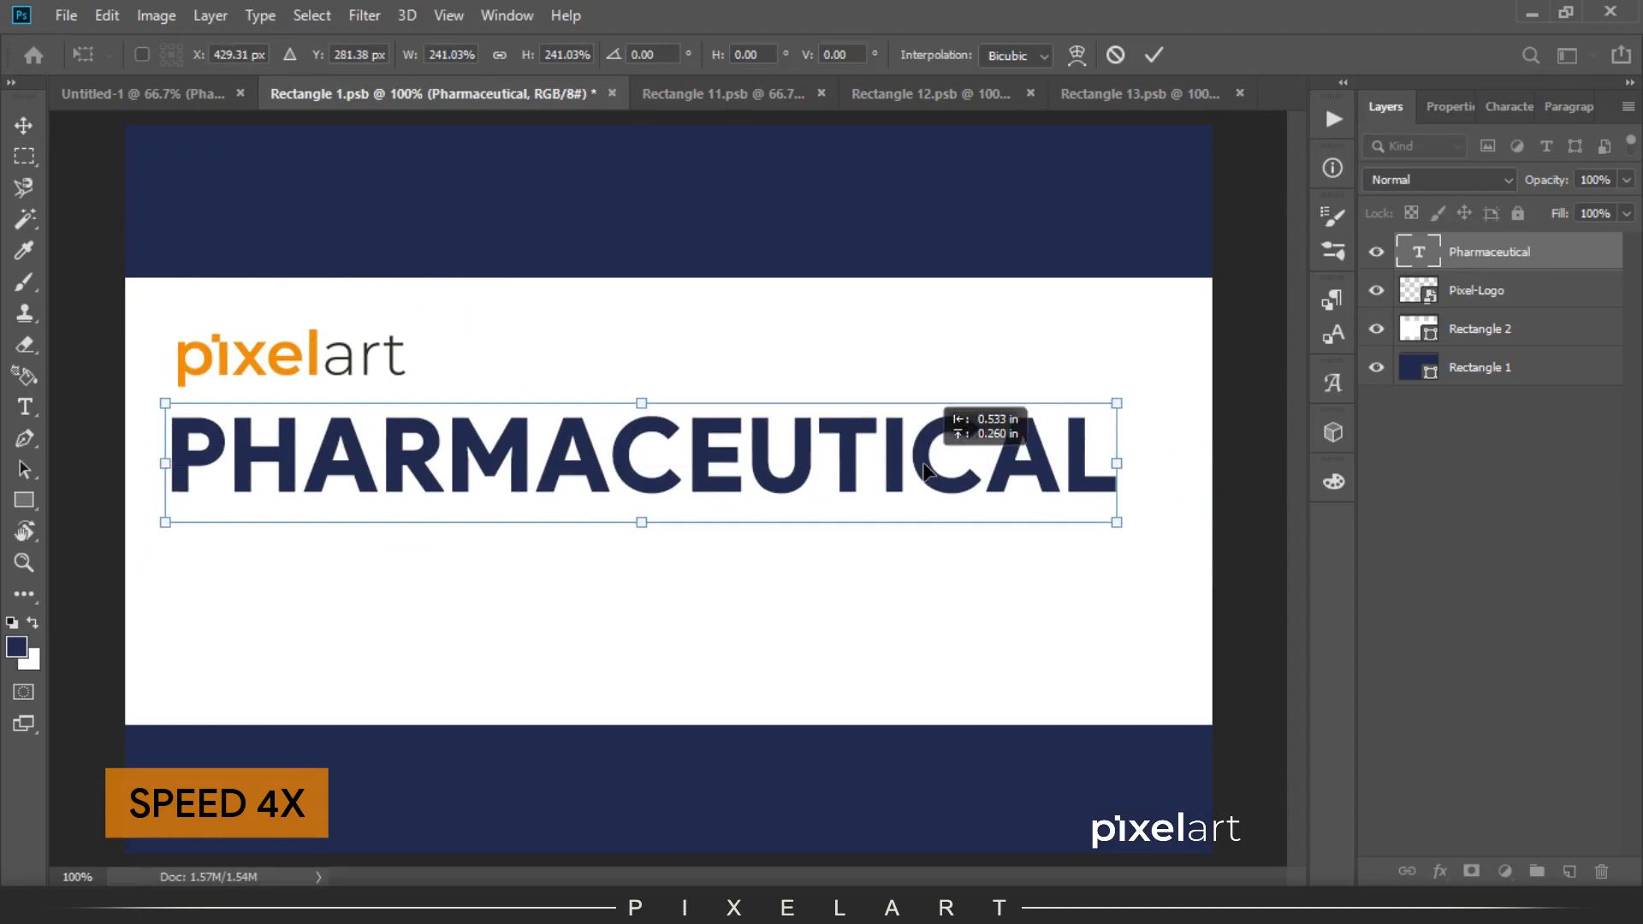
{"action": "key", "text": "Return"}
Draw a navy rectangle with no stroke over the letters PHARM.
{"action": "left_click", "coordinate": [24, 501]}
{"action": "left_click_drag", "start_coordinate": [171, 418], "coordinate": [539, 537]}
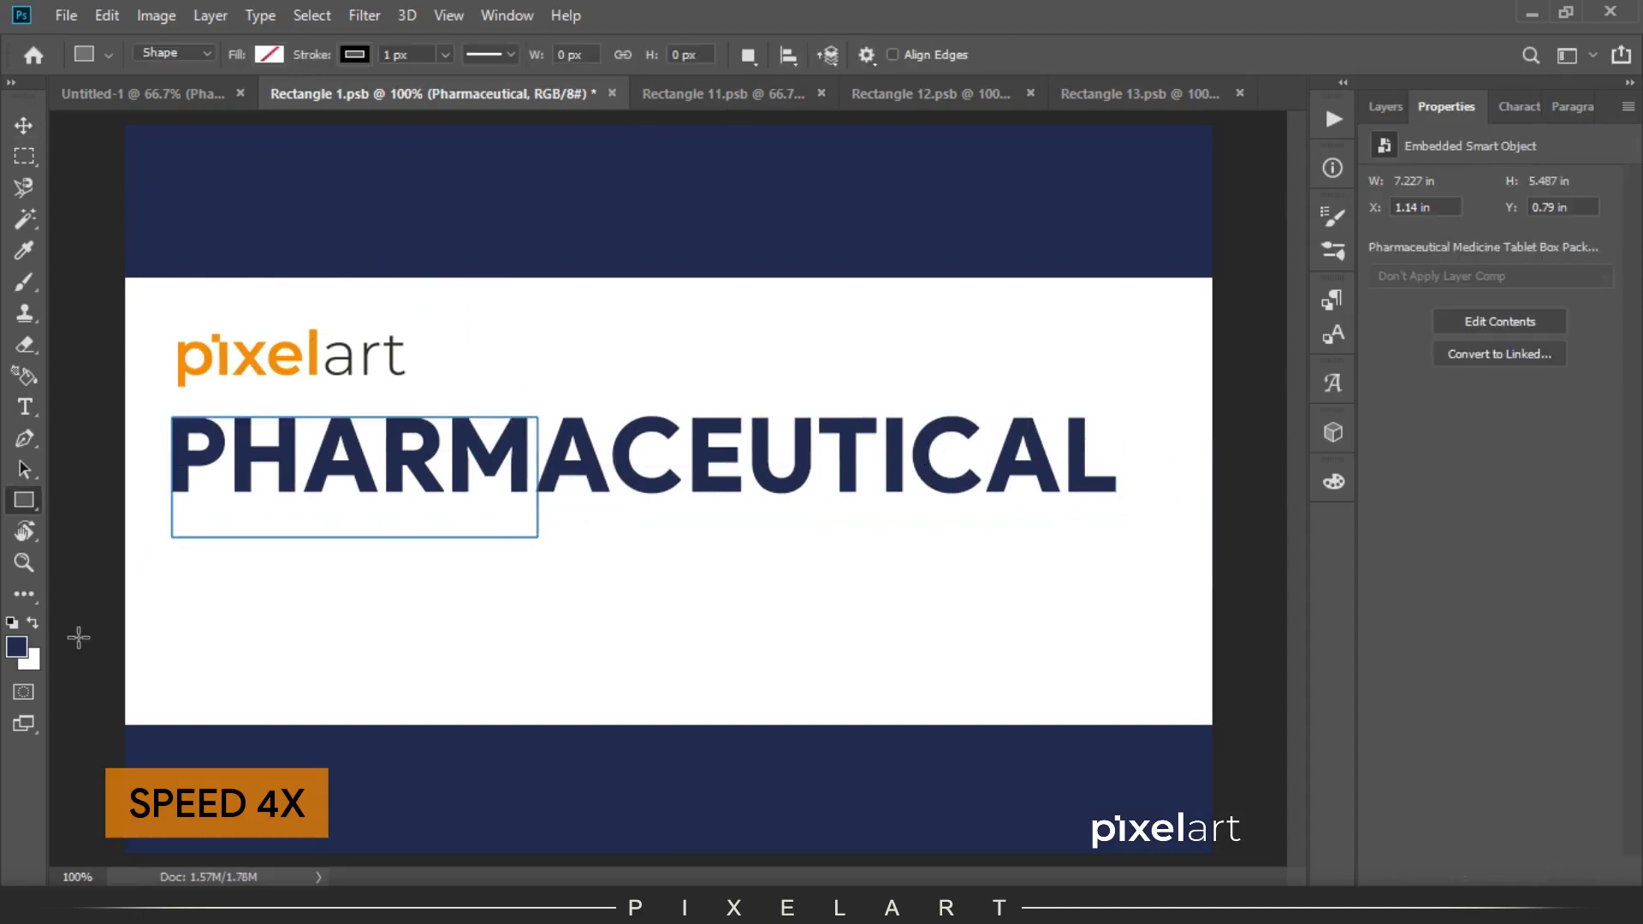
{"action": "left_click", "coordinate": [1385, 258]}
{"action": "left_click", "coordinate": [1386, 295]}
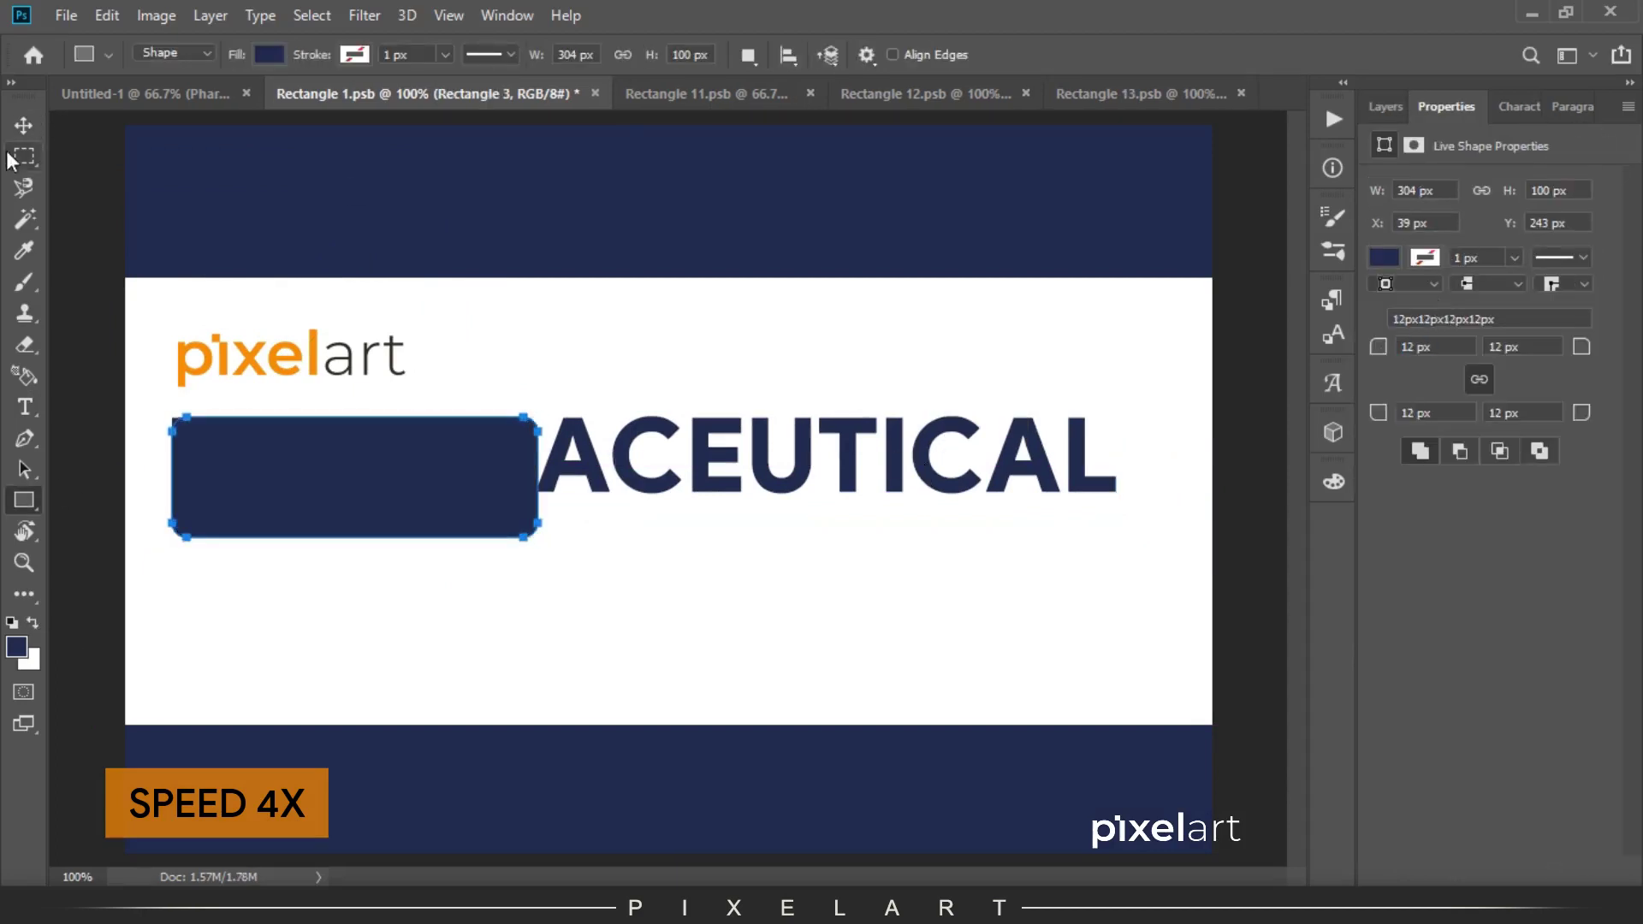
Move the title text layer above the navy box and nudge it into place.
{"action": "left_click", "coordinate": [24, 126]}
{"action": "left_click", "coordinate": [1386, 106]}
{"action": "left_click_drag", "start_coordinate": [1489, 290], "coordinate": [1489, 244]}
{"action": "key", "text": "shift+Down"}
{"action": "key", "text": "shift+Down"}
{"action": "key", "text": "shift+Right"}
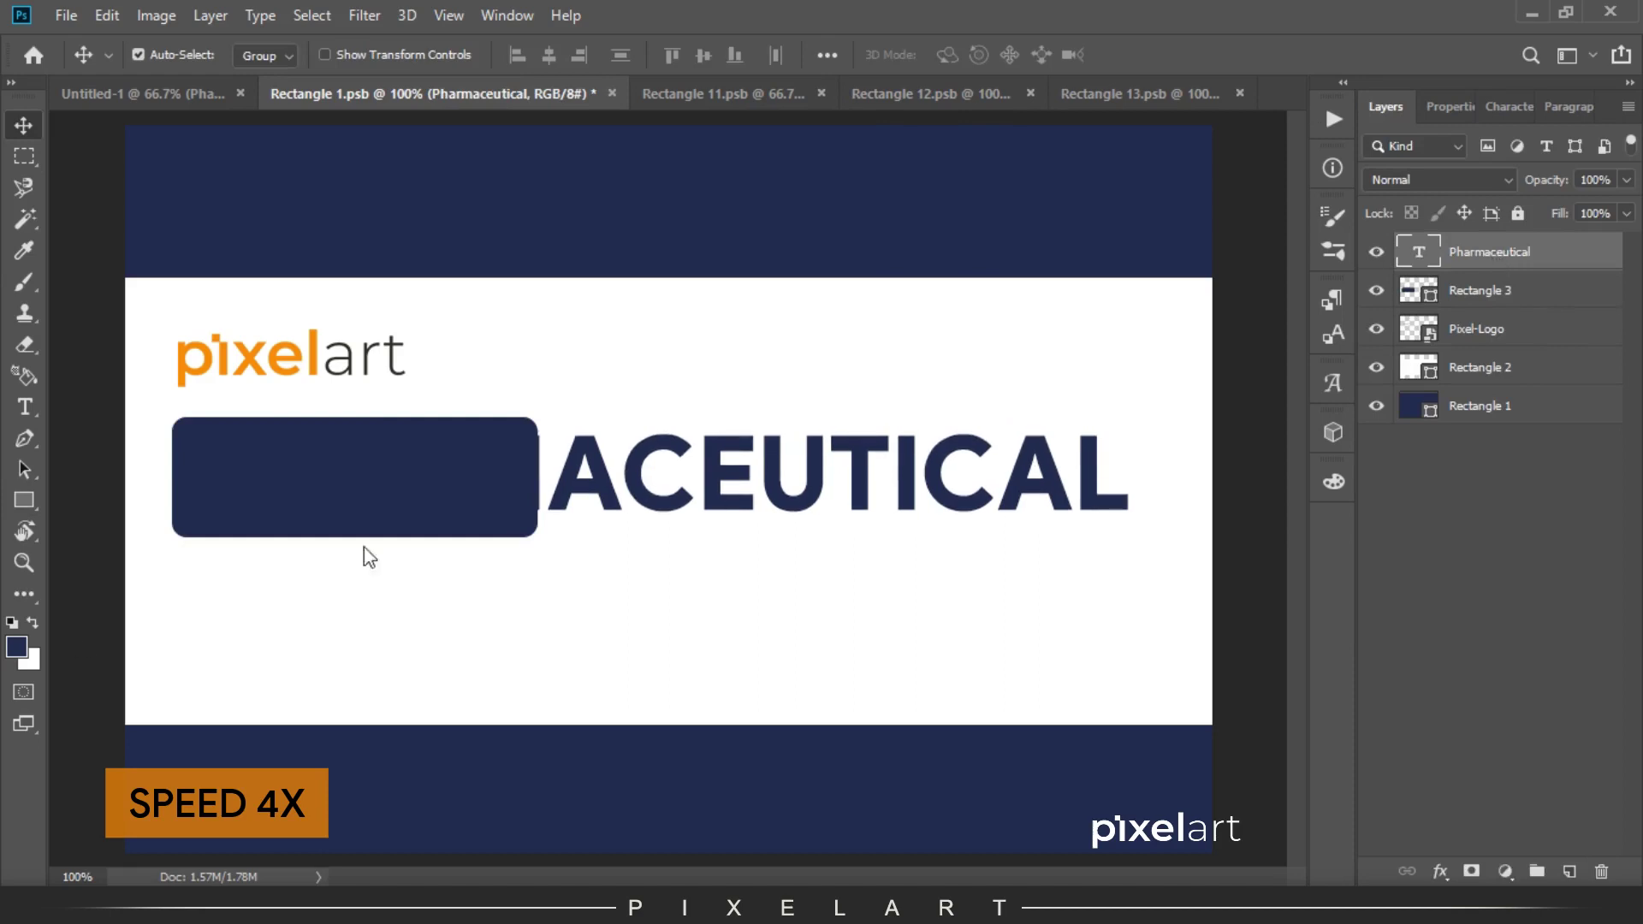
Color PHARM white, insert a space before ACEUTICAL, and nudge the title right.
{"action": "key", "text": "t"}
{"action": "left_click_drag", "start_coordinate": [180, 471], "coordinate": [537, 471]}
{"action": "left_click", "coordinate": [32, 623]}
{"action": "key", "text": "alt+BackSpace"}
{"action": "key", "text": "ctrl+Return"}
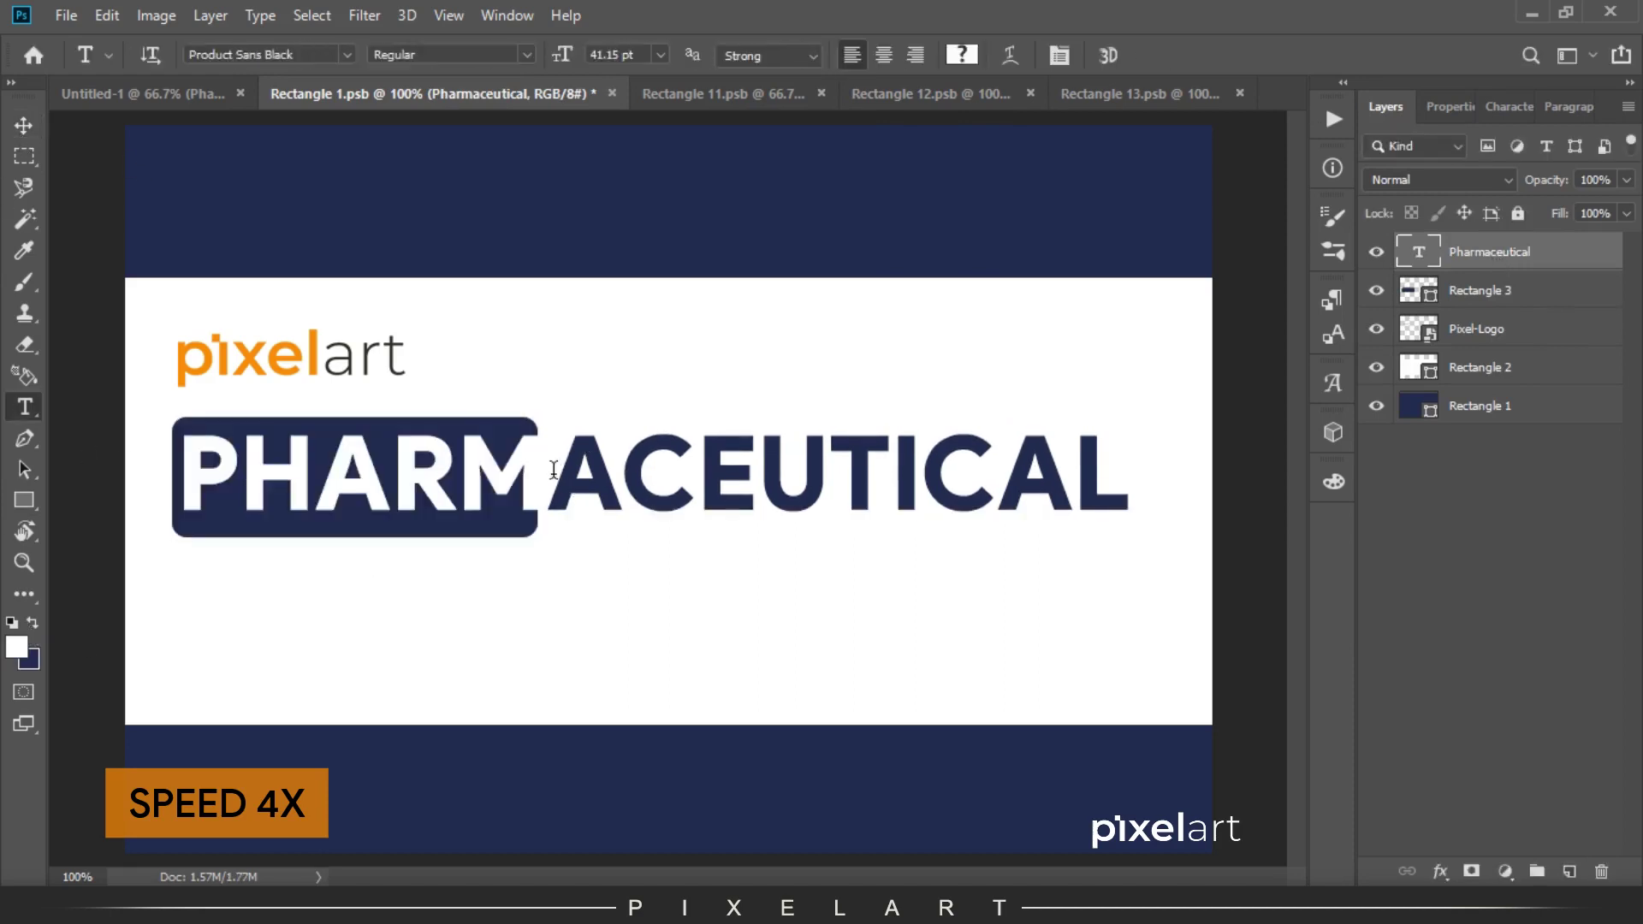
{"action": "key", "text": "ctrl+Return"}
{"action": "key", "text": "v"}
{"action": "left_click", "coordinate": [597, 502]}
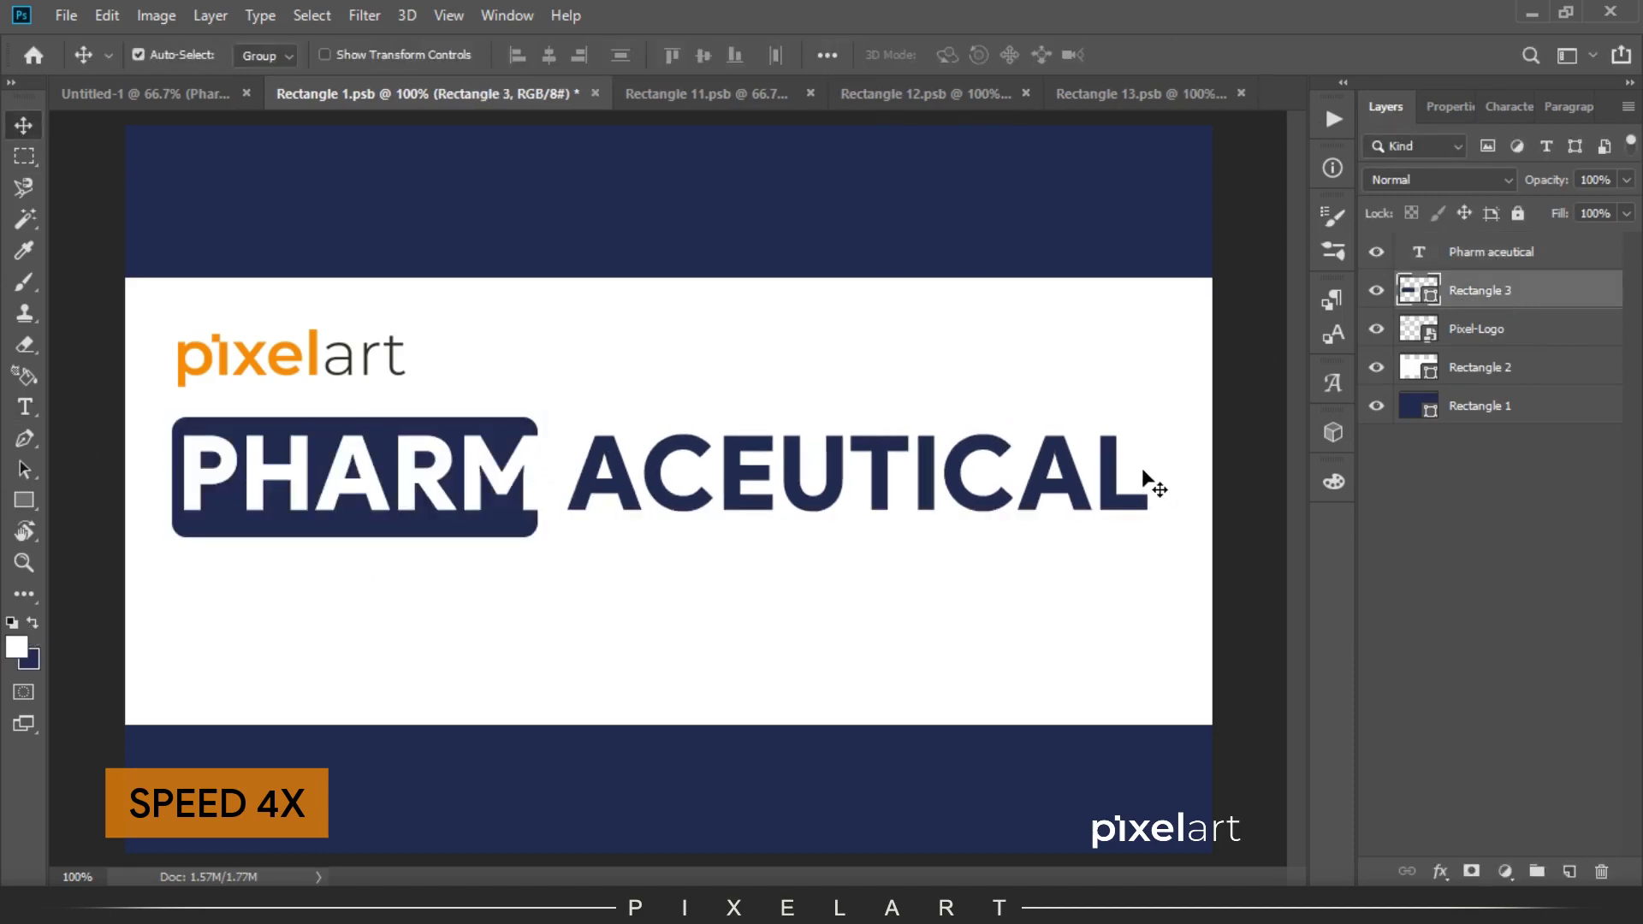
{"action": "left_click", "coordinate": [1519, 265]}
{"action": "key", "text": "Right"}
{"action": "key", "text": "Right"}
{"action": "key", "text": "Right"}
{"action": "key", "text": "Right"}
{"action": "key", "text": "Right"}
{"action": "key", "text": "Right"}
{"action": "key", "text": "Right"}
{"action": "key", "text": "Right"}
{"action": "key", "text": "Right"}
Widen the navy box to wrap PHARM and scale the title down.
{"action": "left_click", "coordinate": [522, 524]}
{"action": "key", "text": "ctrl+t"}
{"action": "left_click_drag", "start_coordinate": [537, 476], "coordinate": [545, 477]}
{"action": "key", "text": "Return"}
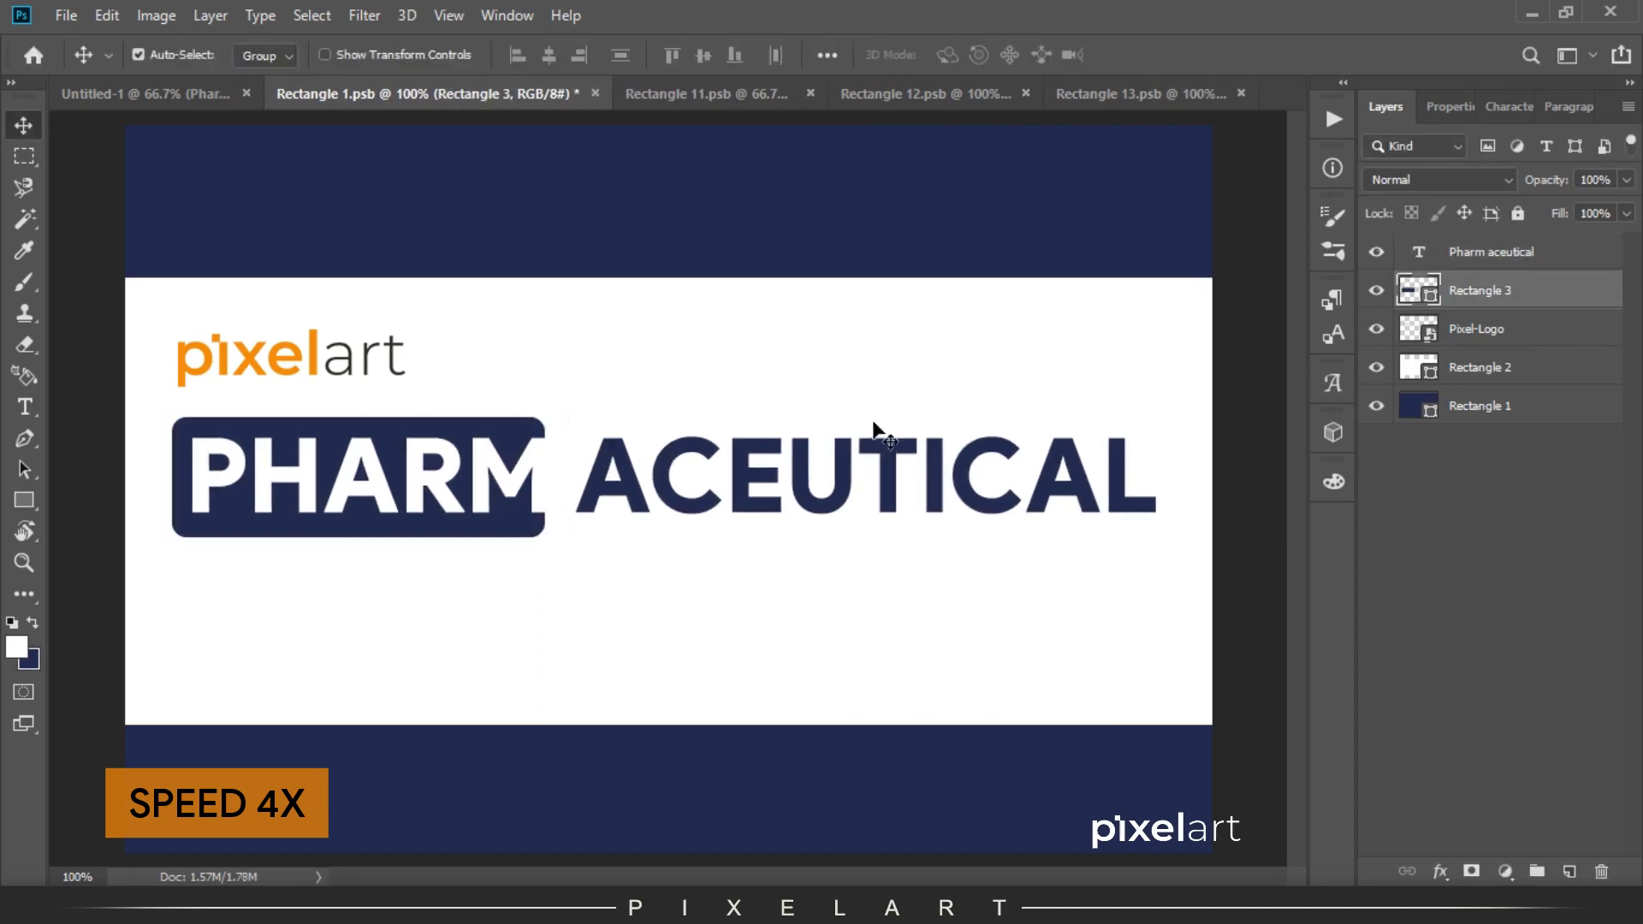
{"action": "key", "text": "ctrl+t"}
{"action": "left_click_drag", "start_coordinate": [1160, 538], "coordinate": [1016, 521]}
{"action": "key", "text": "Return"}
Paste a subheading line below the title, drop PHARMACEUTICAL, and set it in Product Sans Light.
{"action": "key", "text": "t"}
{"action": "left_click", "coordinate": [207, 582]}
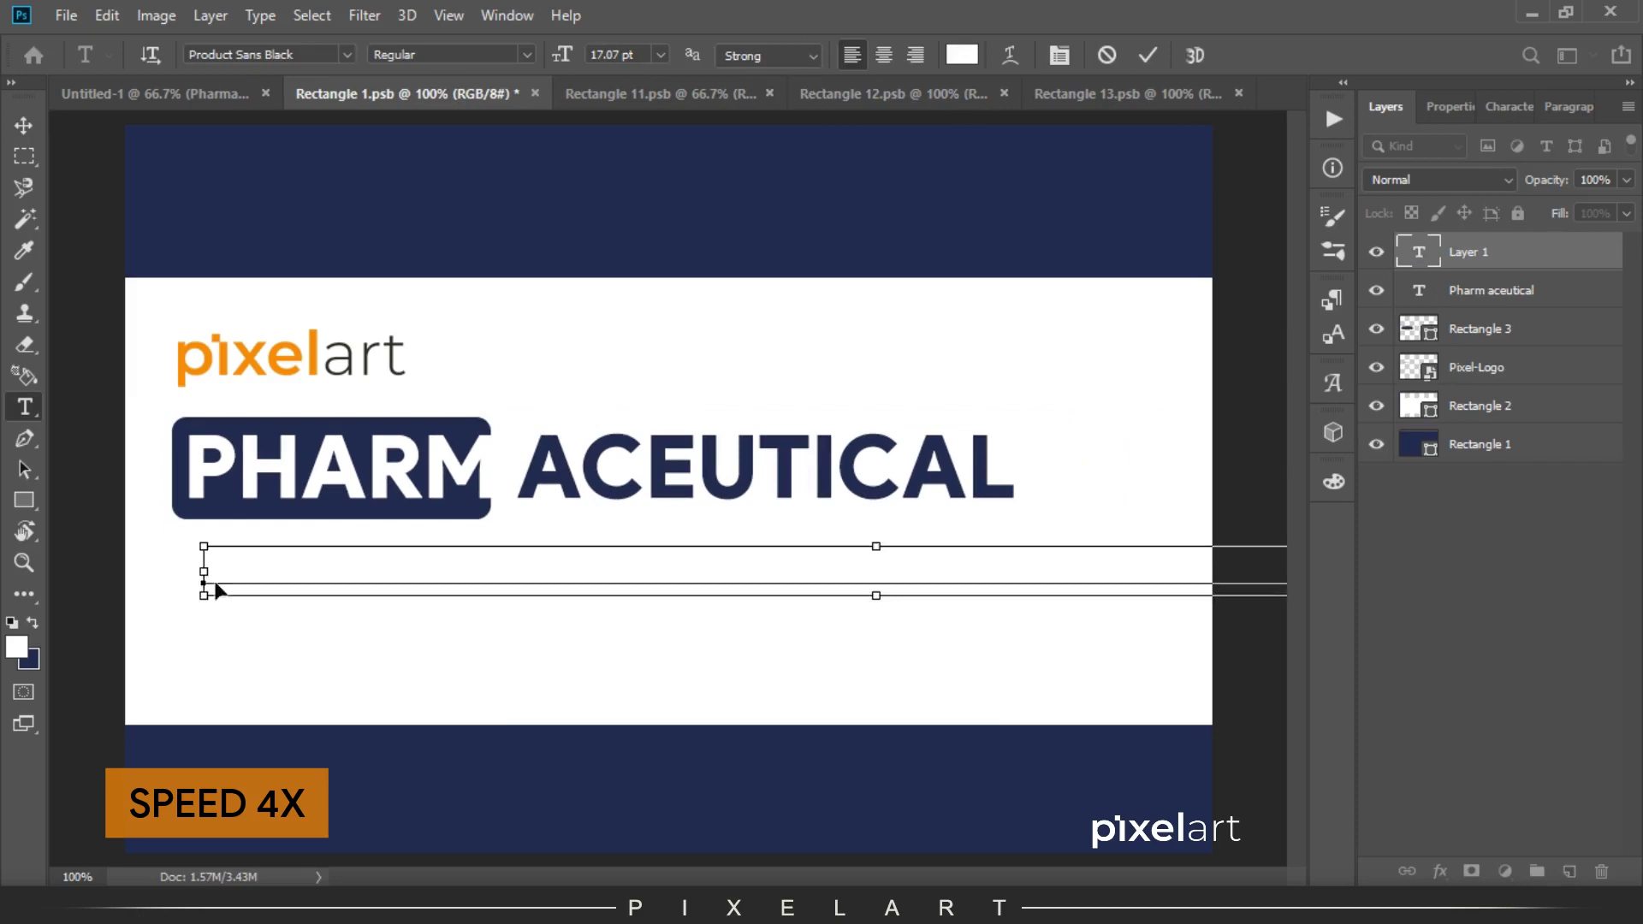
{"action": "type", "text": "PHARMACEUTICAL MEDICINE TABLET BOX PACKAGING MOCKUP"}
{"action": "left_click_drag", "start_coordinate": [632, 565], "coordinate": [141, 571]}
{"action": "key", "text": "BackSpace"}
{"action": "key", "text": "ctrl+a"}
{"action": "left_click", "coordinate": [285, 55]}
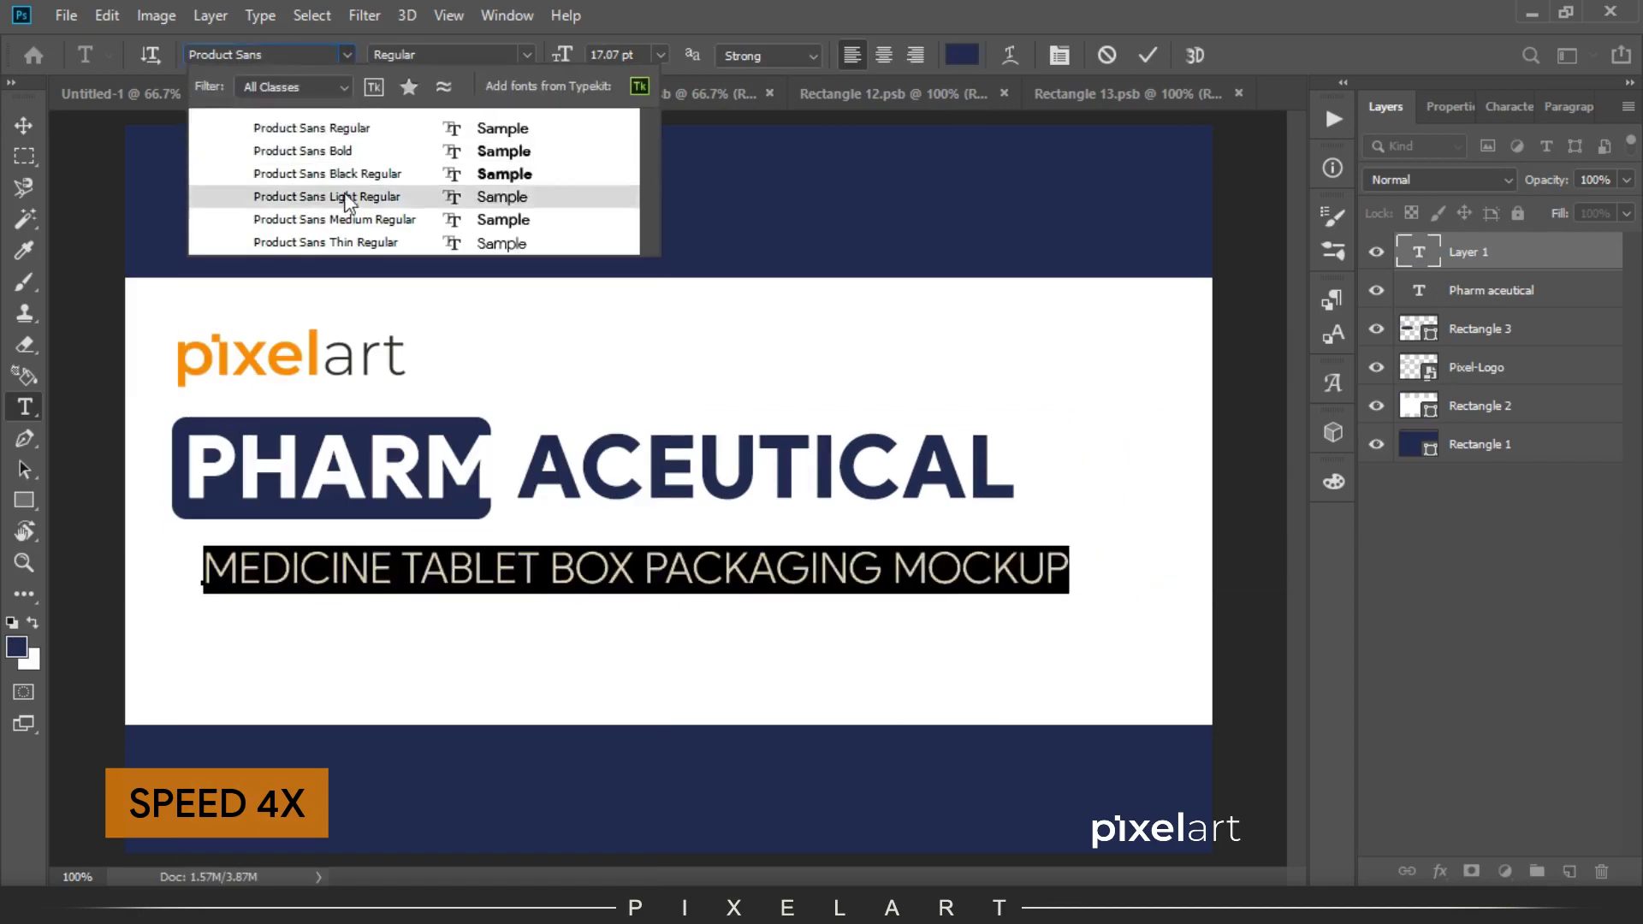
{"action": "left_click", "coordinate": [282, 198]}
{"action": "left_click", "coordinate": [24, 125]}
{"action": "key", "text": "Down"}
{"action": "key", "text": "Down"}
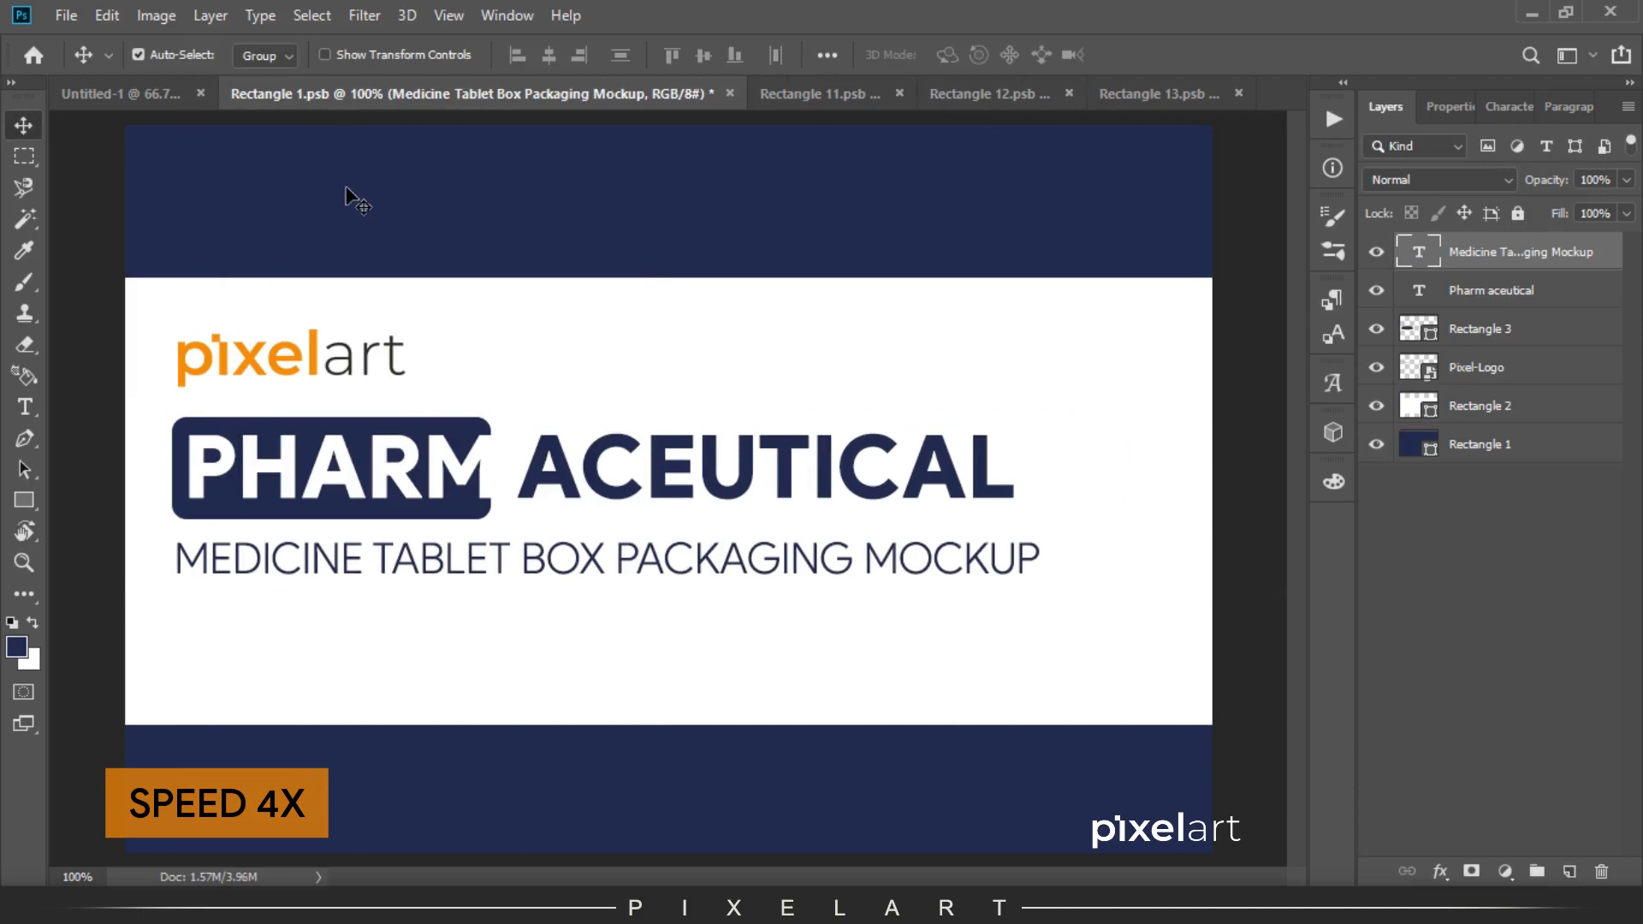
Trim the line to MEDICINE TABLET and shrink it into place beside ACEUTICAL.
{"action": "double_click", "coordinate": [497, 565]}
{"action": "left_click_drag", "start_coordinate": [514, 560], "coordinate": [1042, 561]}
{"action": "key", "text": "BackSpace"}
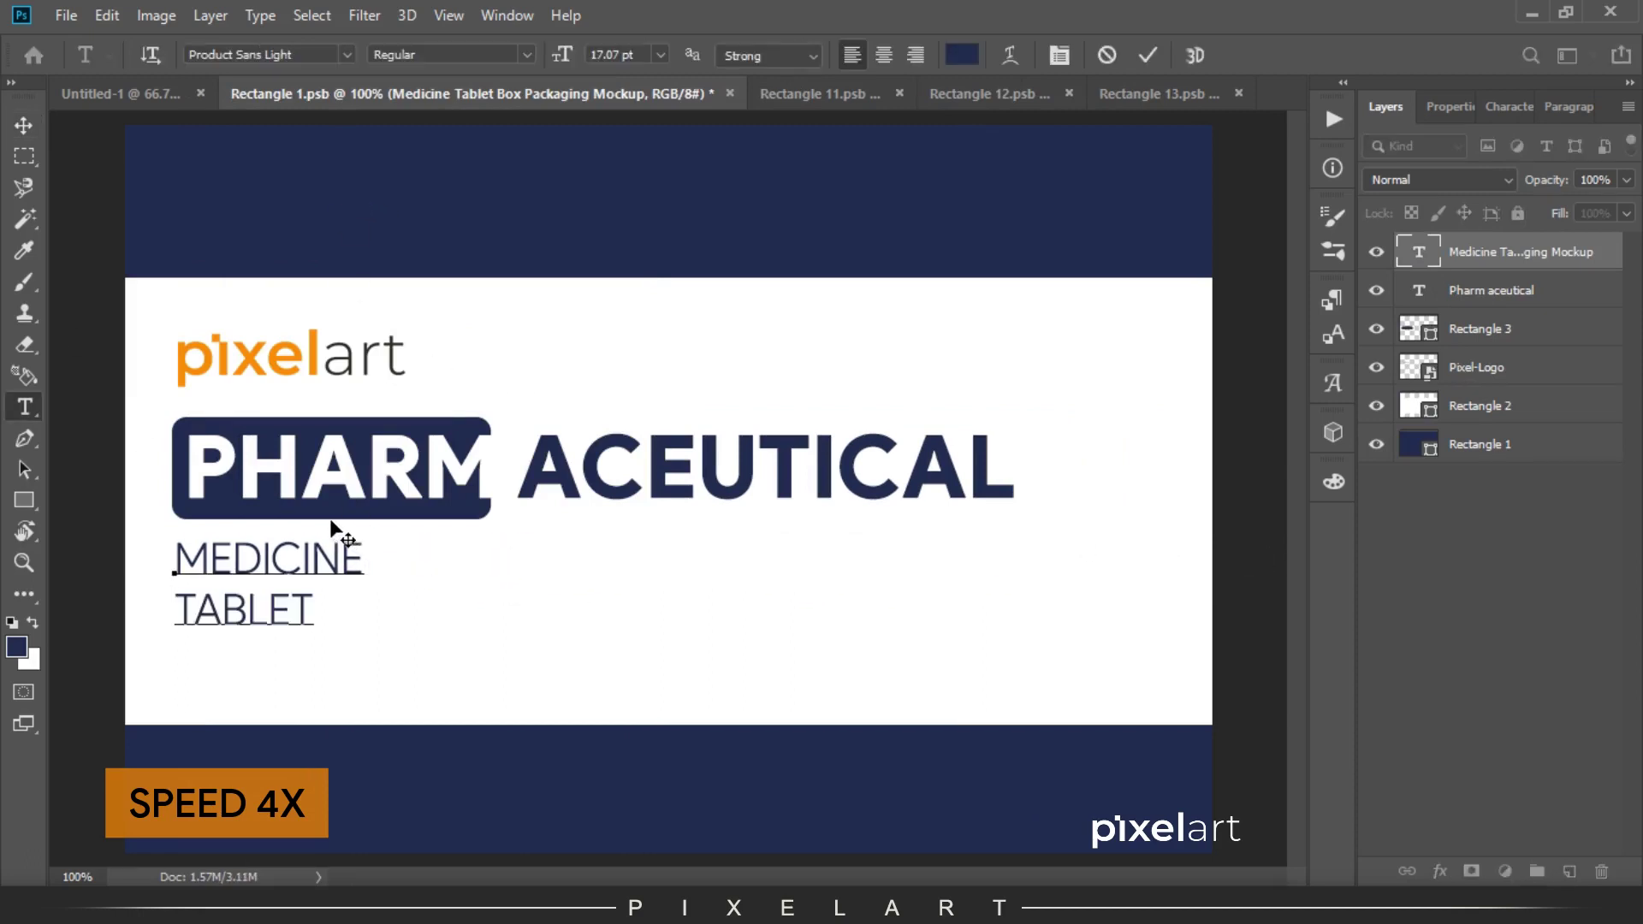
{"action": "key", "text": "ctrl+a"}
{"action": "key", "text": "ctrl+t"}
{"action": "left_click", "coordinate": [24, 124]}
{"action": "left_click_drag", "start_coordinate": [267, 576], "coordinate": [1123, 458]}
{"action": "key", "text": "ctrl+t"}
{"action": "left_click_drag", "start_coordinate": [1222, 525], "coordinate": [1156, 517]}
{"action": "key", "text": "Return"}
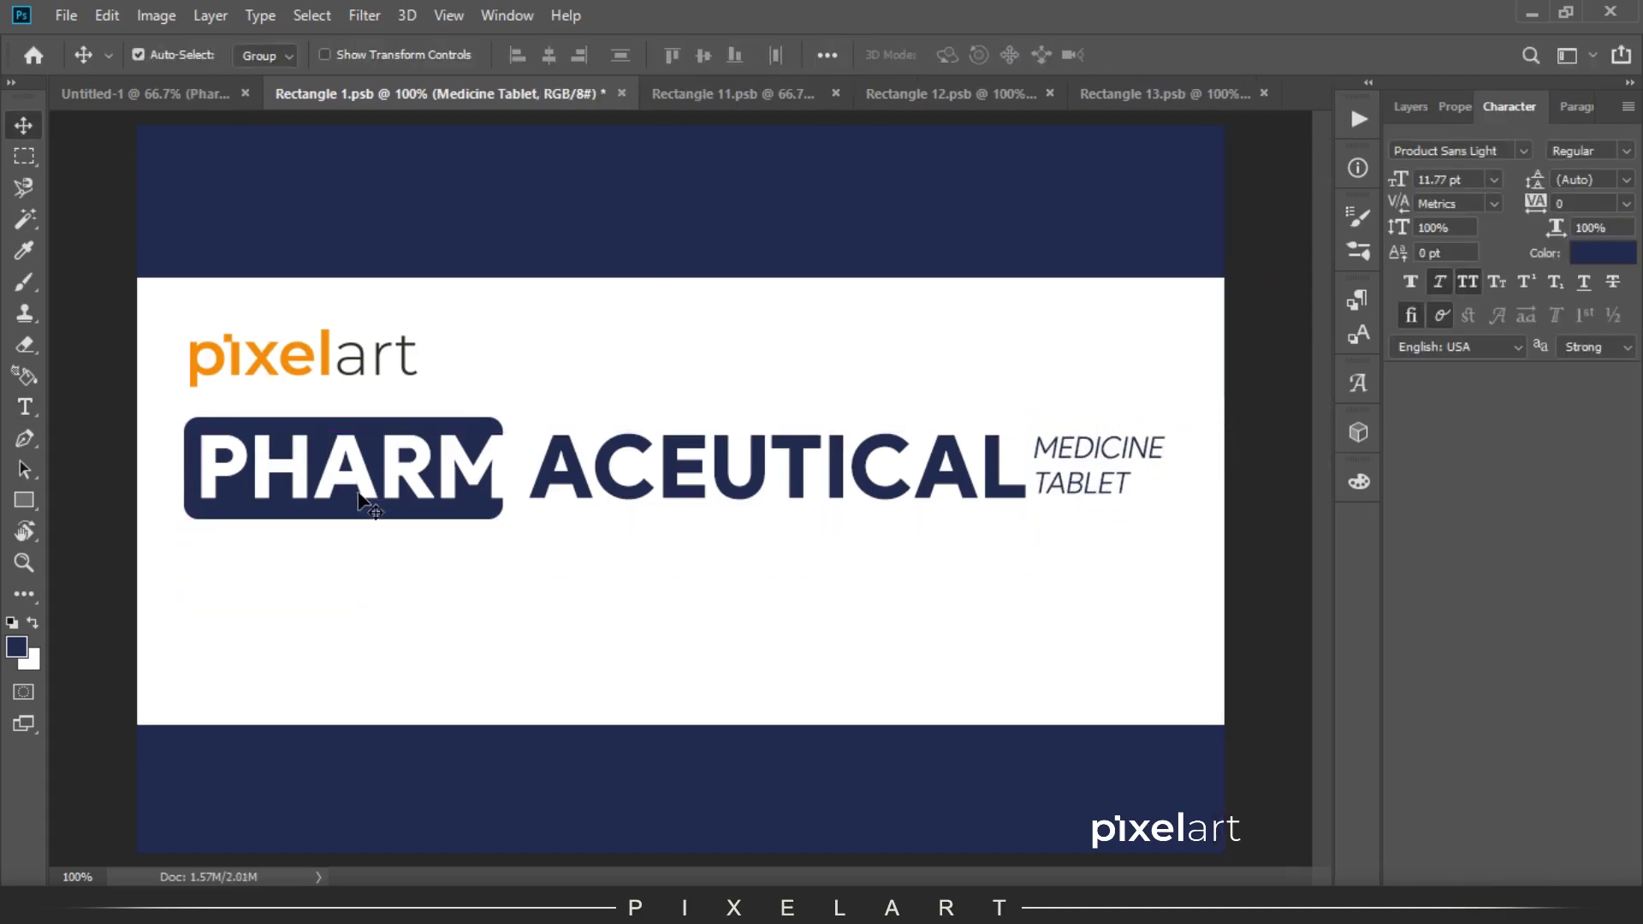
Add a non-italic TABLET BOX PACKAGING MOCKUP line under the title in Product Sans Medium.
{"action": "key", "text": "t"}
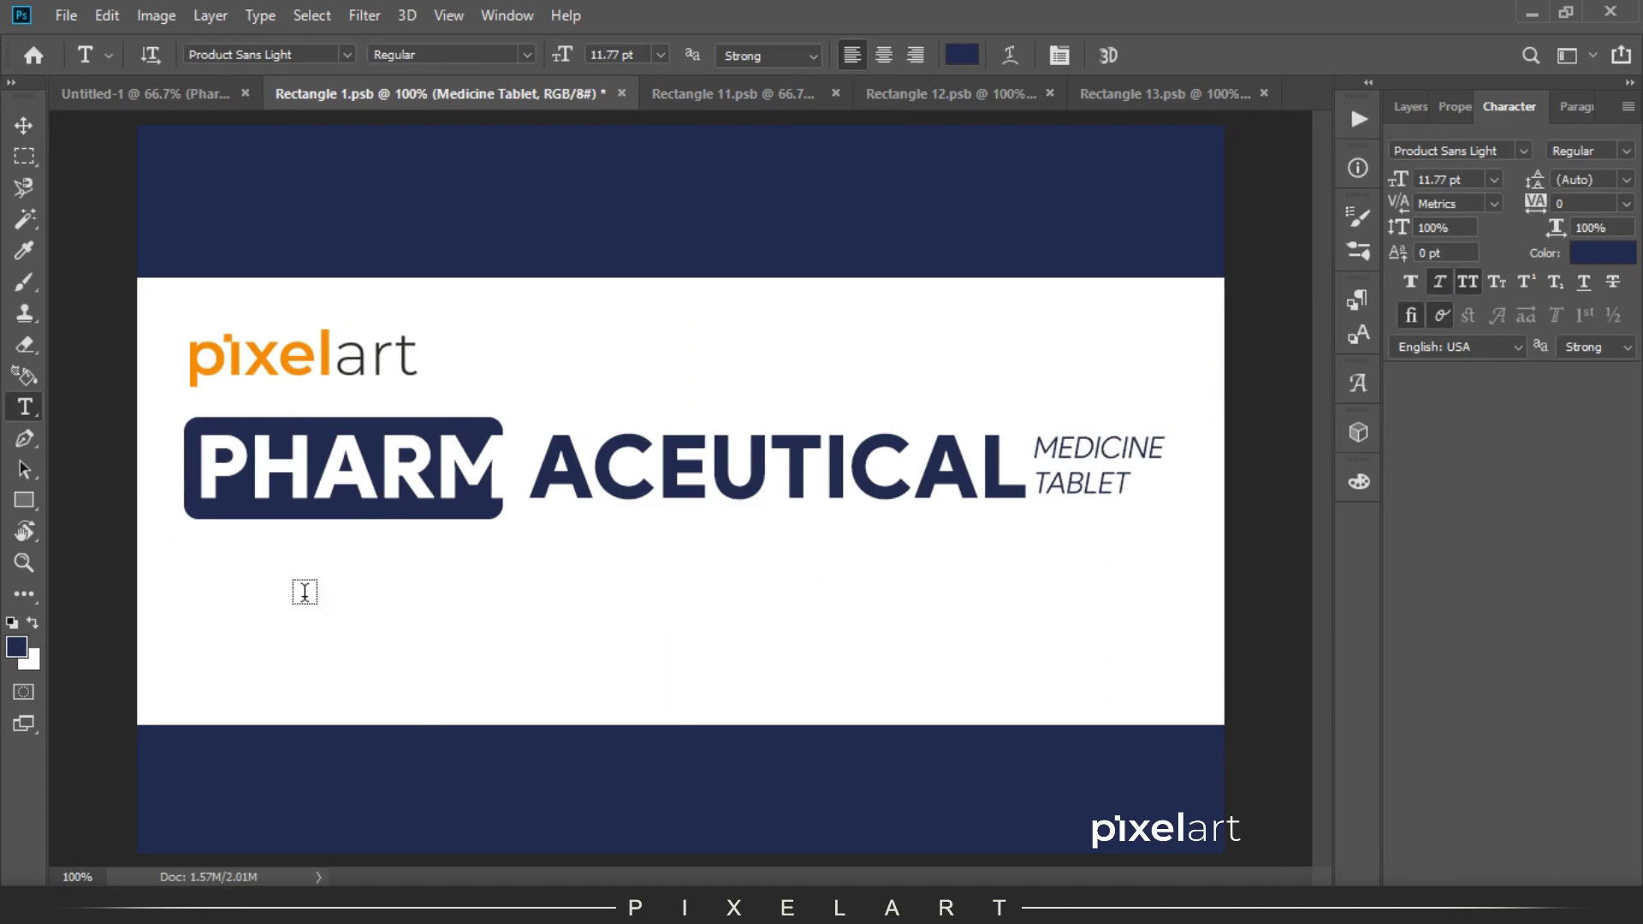
{"action": "left_click", "coordinate": [312, 587]}
{"action": "key", "text": "ctrl+v"}
{"action": "key", "text": "ctrl+a"}
{"action": "left_click", "coordinate": [1437, 290]}
{"action": "left_click", "coordinate": [24, 125]}
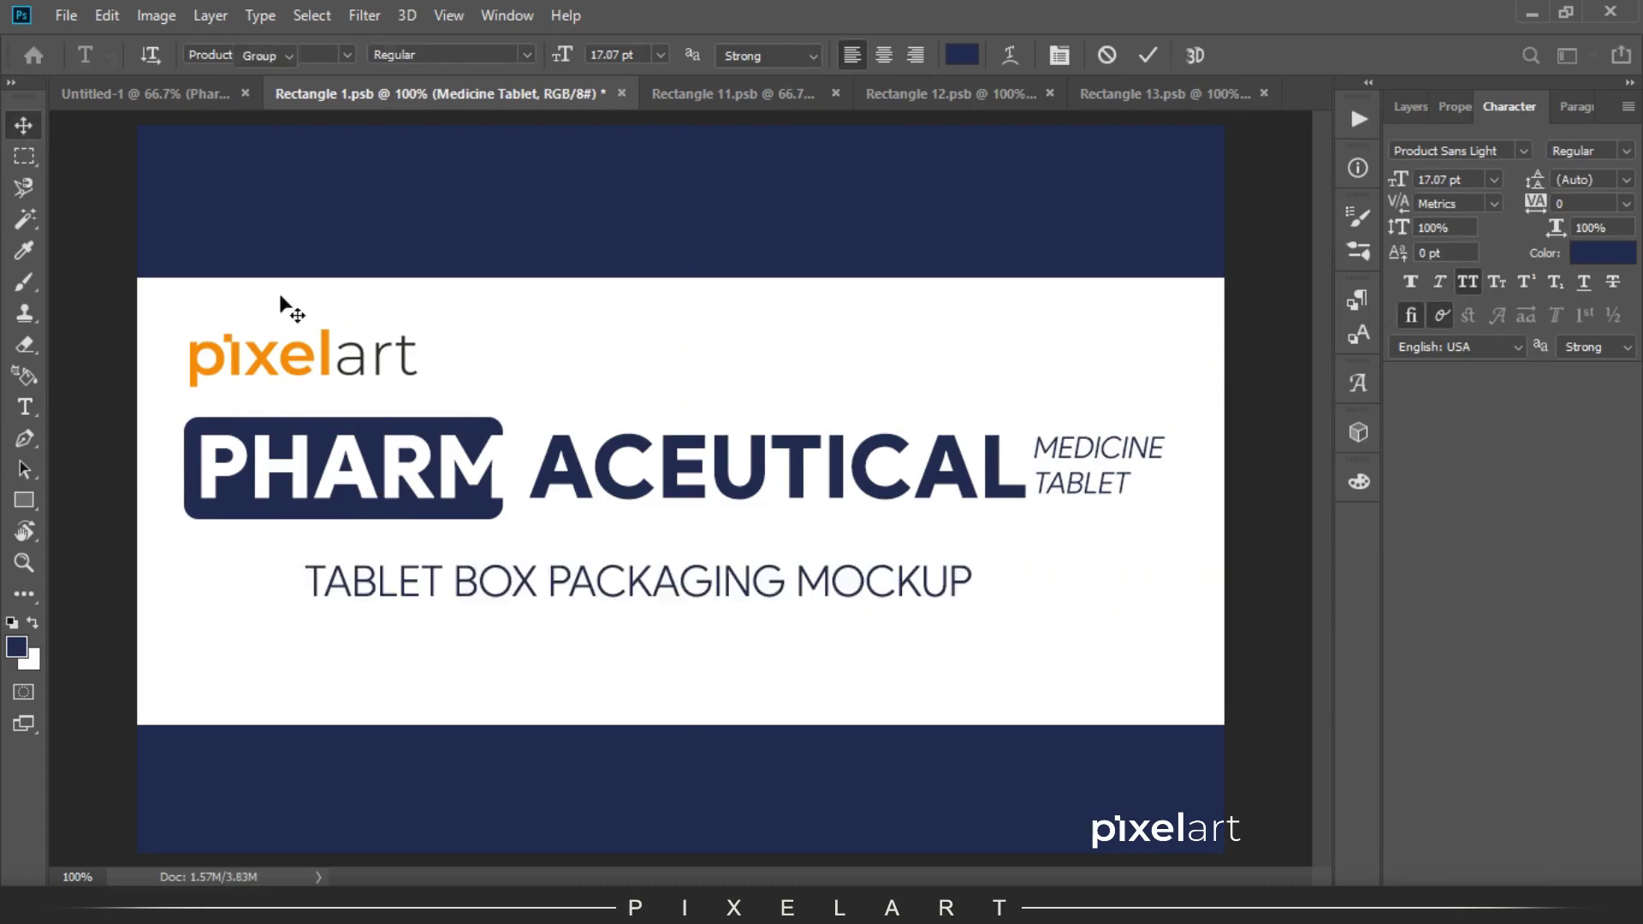
{"action": "key", "text": "t"}
{"action": "triple_click", "coordinate": [634, 582]}
{"action": "left_click", "coordinate": [526, 54]}
{"action": "left_click", "coordinate": [347, 54]}
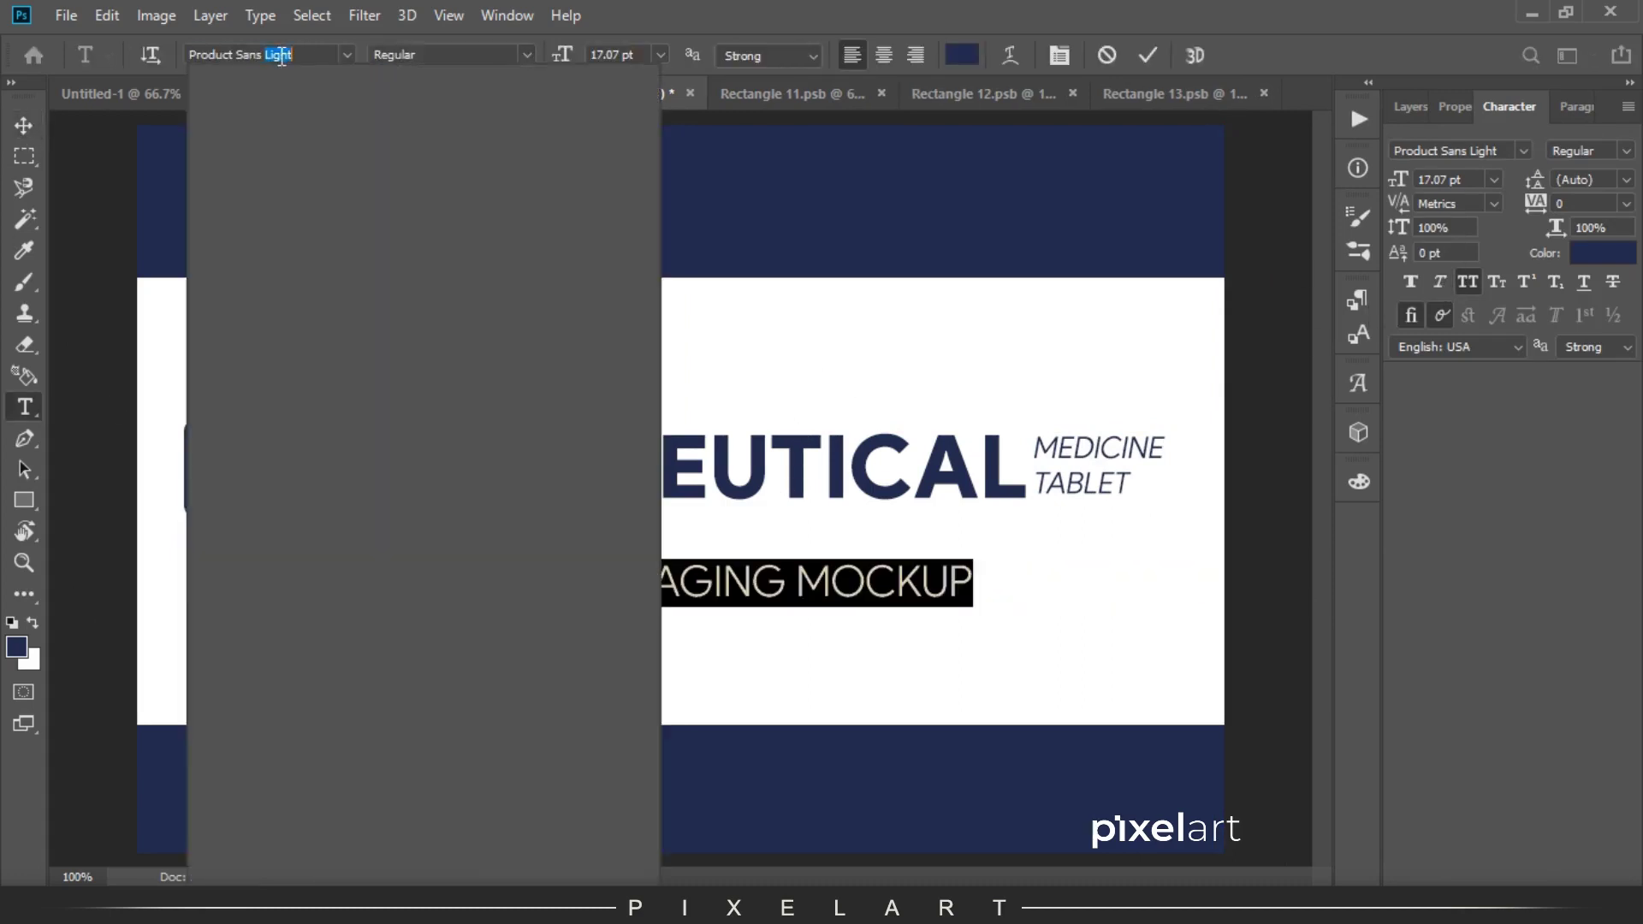
{"action": "left_click", "coordinate": [317, 209]}
{"action": "left_click", "coordinate": [24, 125]}
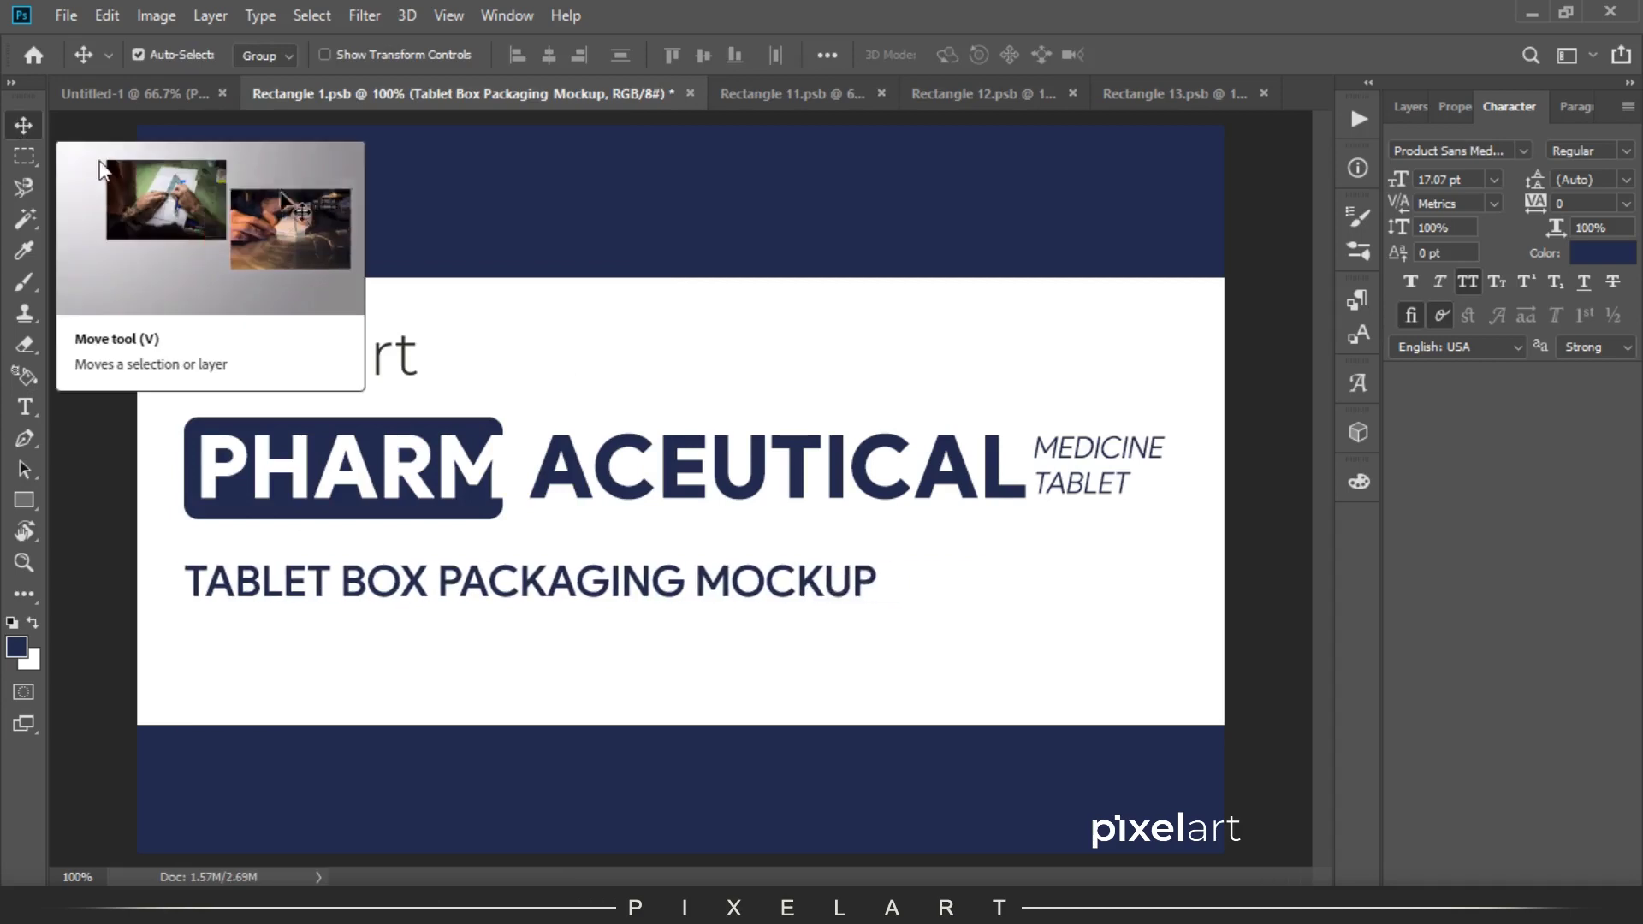
Sample the logo's orange as the text colour with the eyedropper.
{"action": "left_click", "coordinate": [29, 659]}
{"action": "key", "text": "Return"}
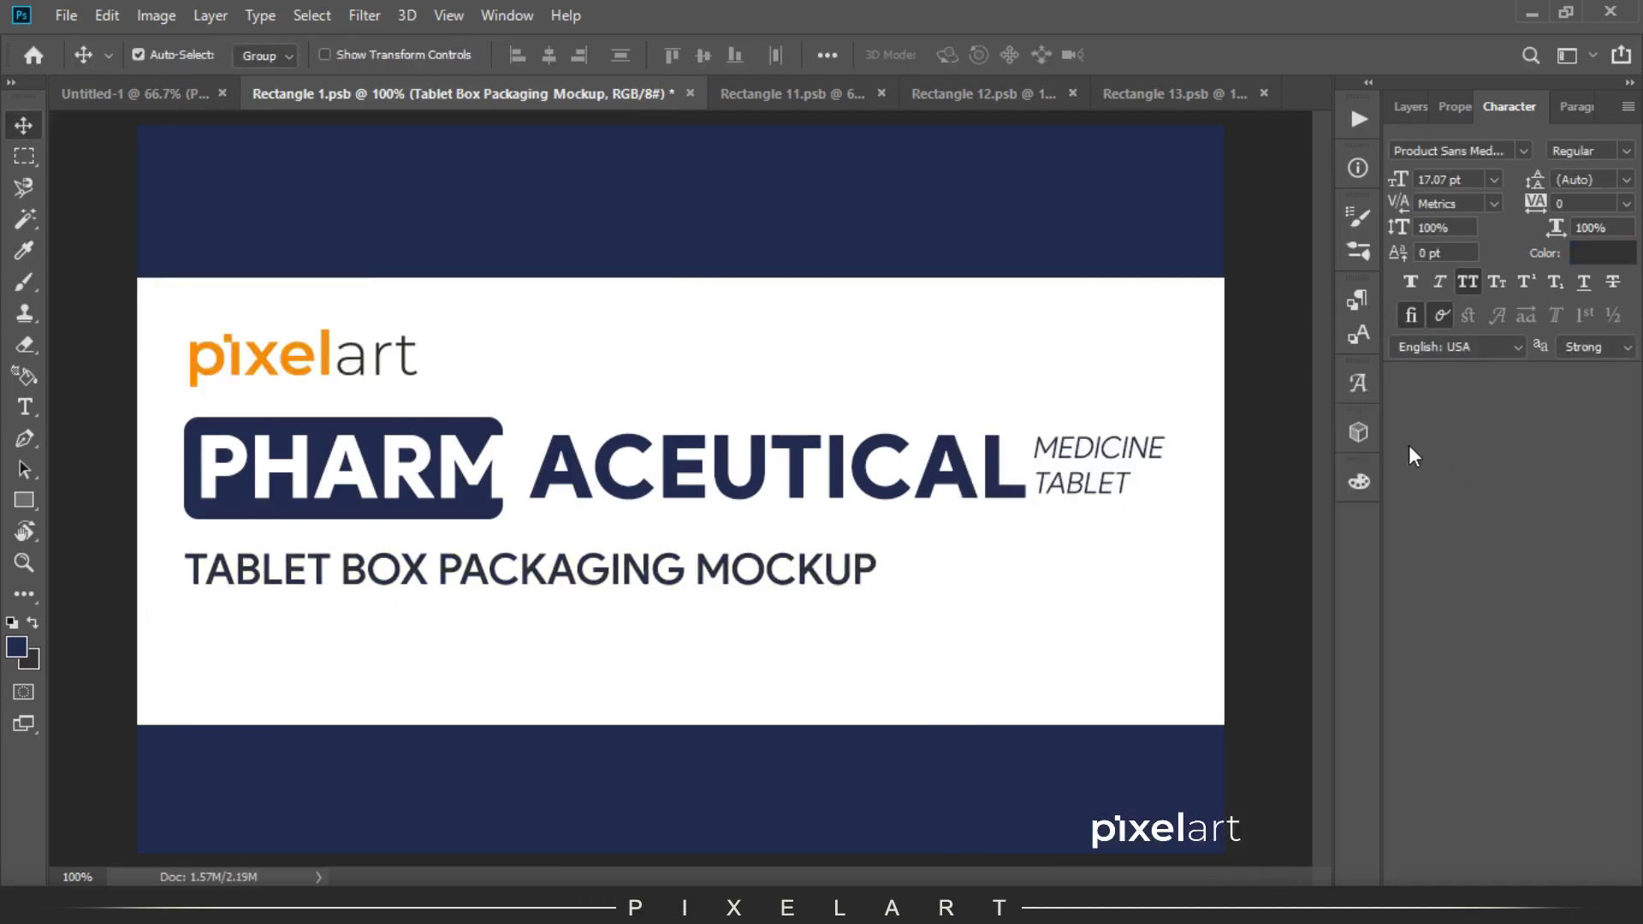
{"action": "key", "text": "i"}
{"action": "left_click", "coordinate": [248, 376]}
{"action": "key", "text": "v"}
{"action": "key", "text": "ctrl+minus"}
{"action": "key", "text": "ctrl+minus"}
{"action": "key", "text": "ctrl+plus"}
Add a lorem ipsum paragraph text box below the heading and enlarge its text.
{"action": "left_click_drag", "start_coordinate": [358, 572], "coordinate": [772, 624]}
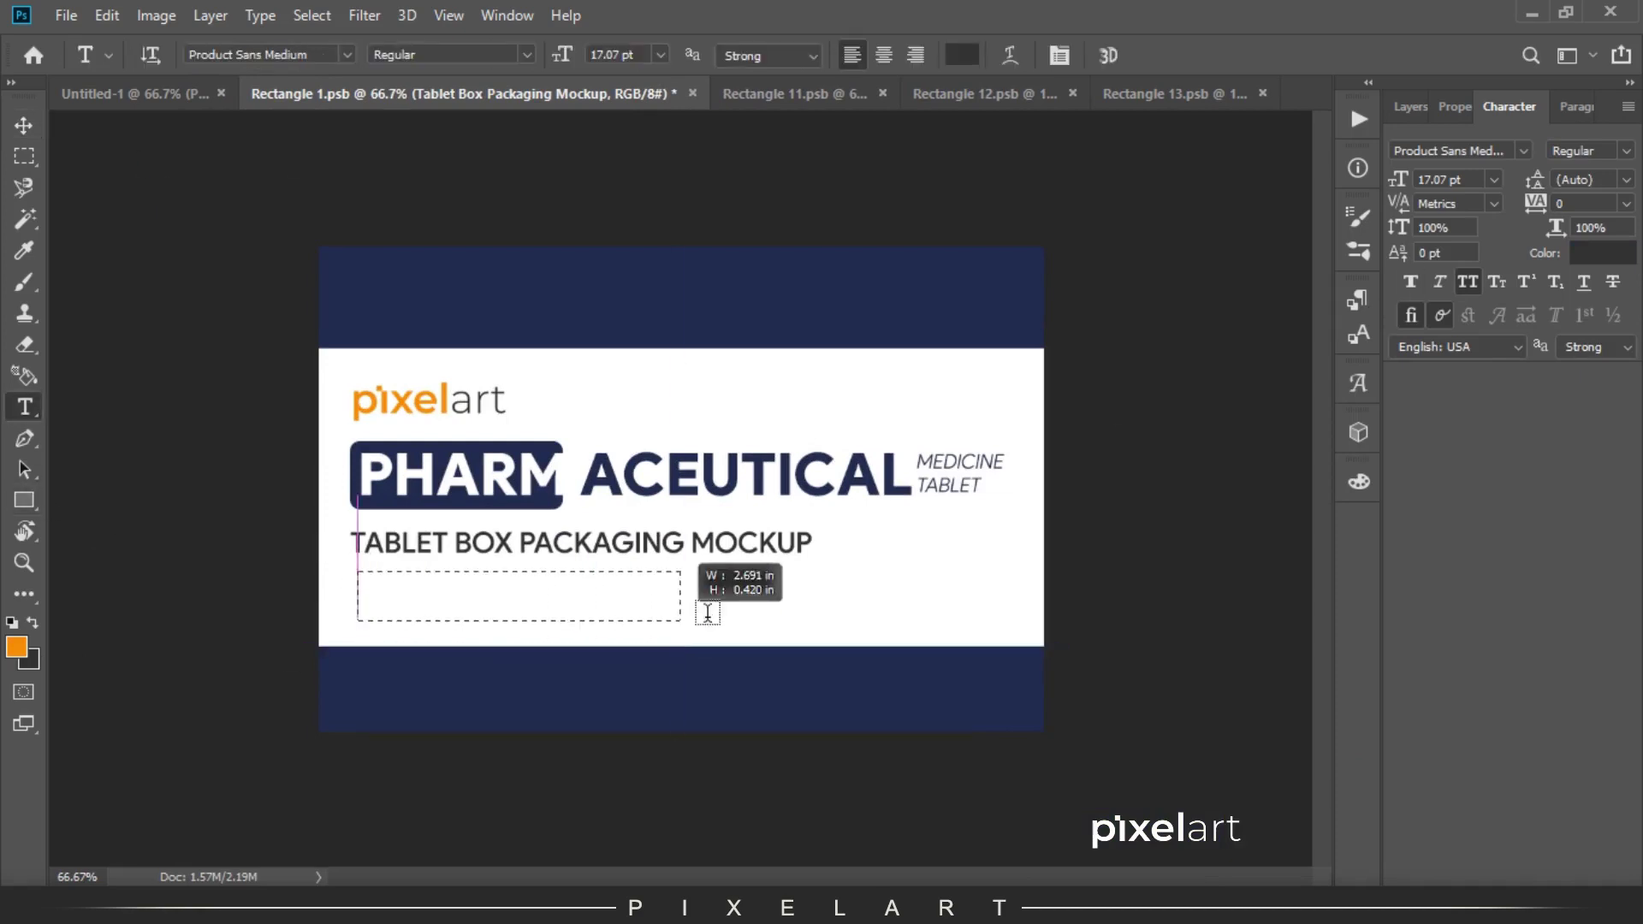
{"action": "left_click_drag", "start_coordinate": [564, 55], "coordinate": [548, 64]}
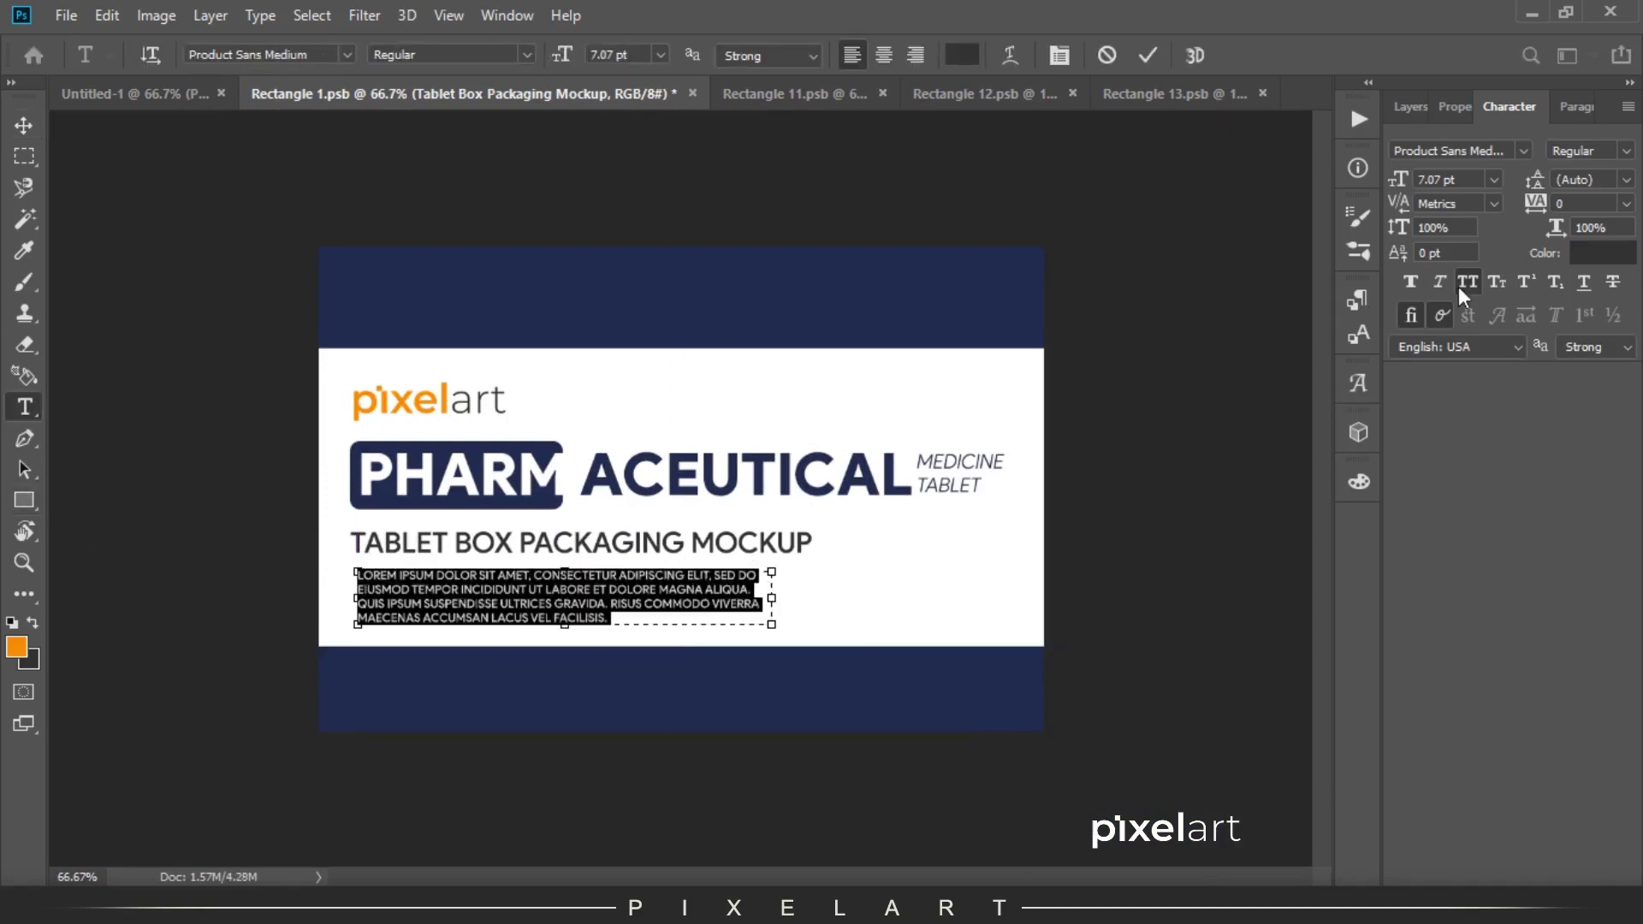
{"action": "key", "text": "ctrl+Return"}
{"action": "key", "text": "v"}
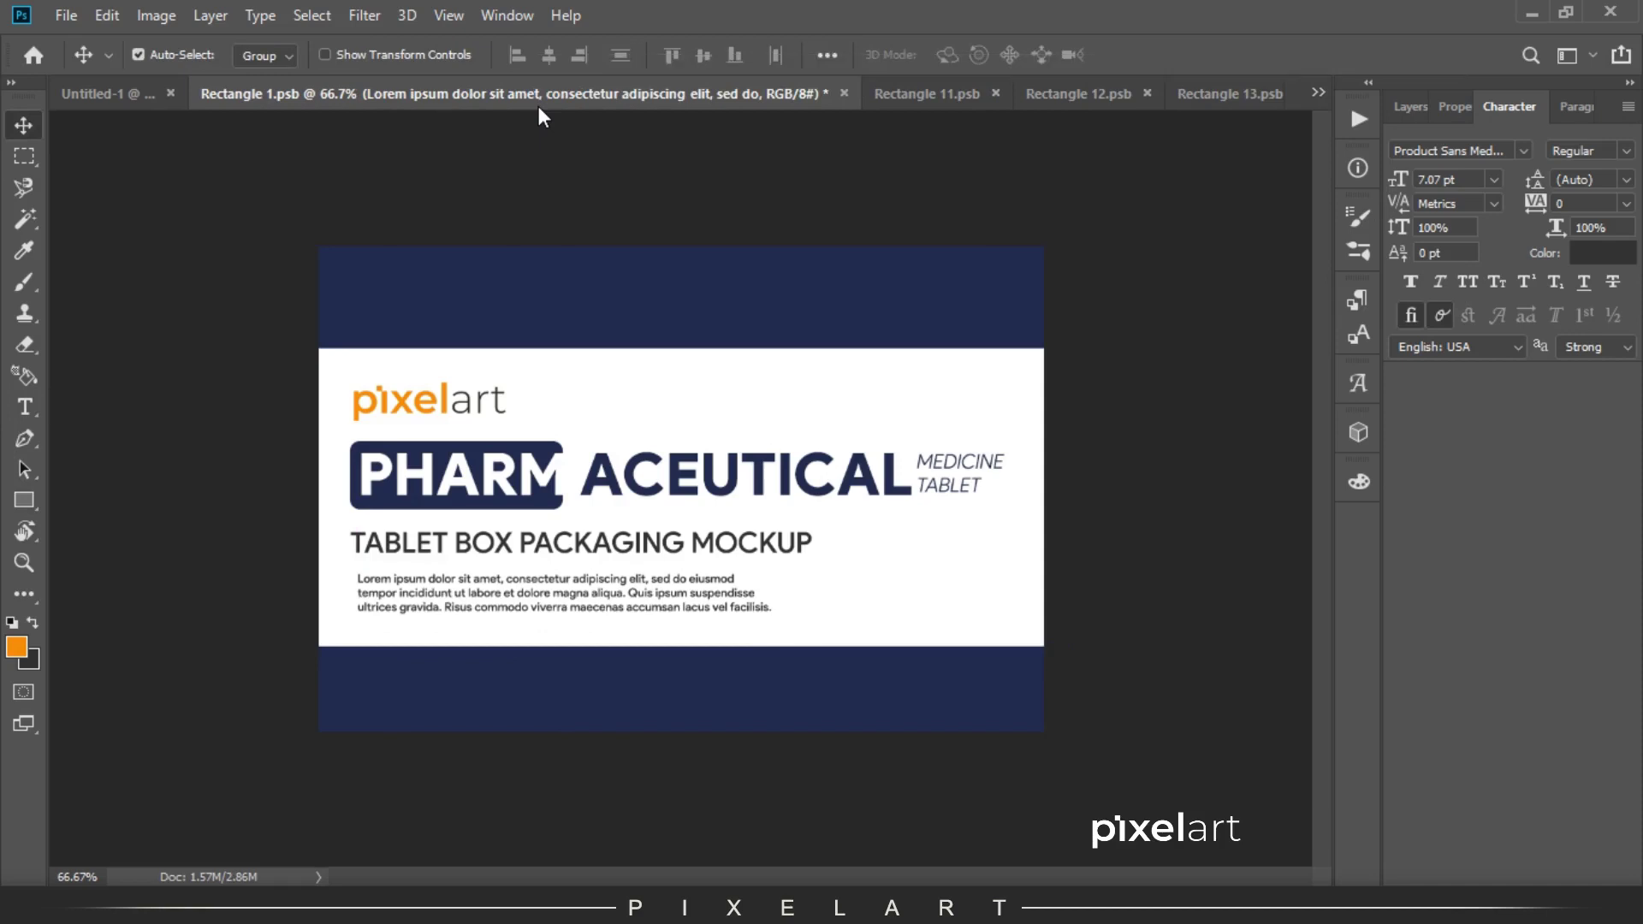
Duplicate the label rectangle and squash the copy into a thin line under the title.
{"action": "left_click", "coordinate": [1410, 106]}
{"action": "left_click", "coordinate": [1481, 483]}
{"action": "key", "text": "ctrl+t"}
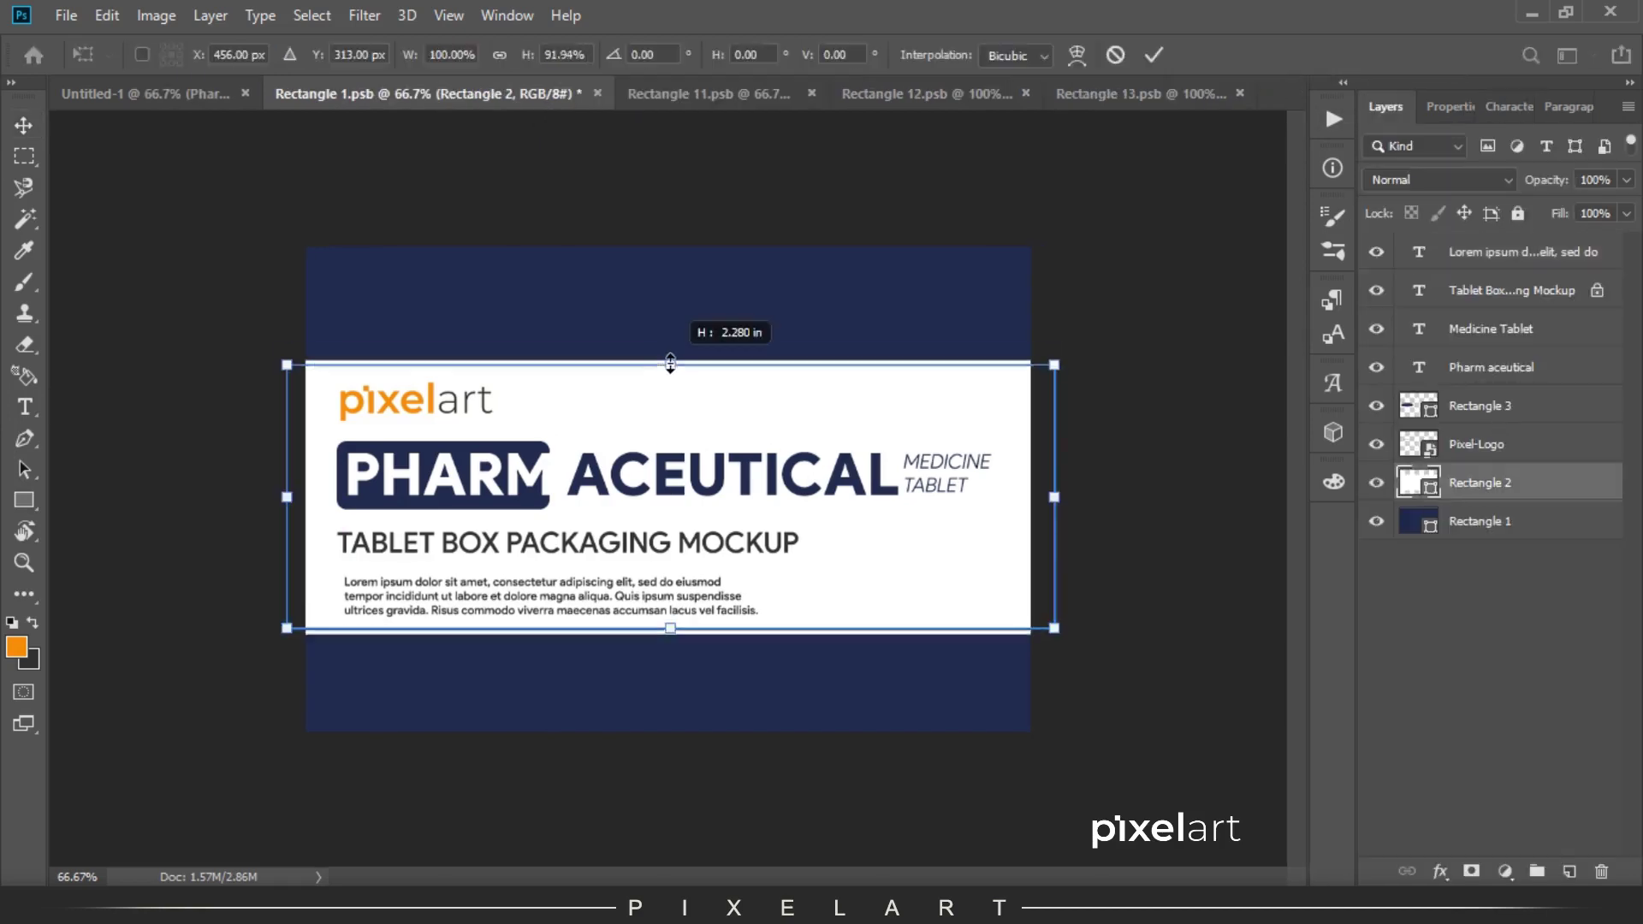
{"action": "key", "text": "Return"}
{"action": "key", "text": "ctrl+j"}
{"action": "key", "text": "ctrl+t"}
{"action": "key", "text": "Return"}
{"action": "key", "text": "ctrl+plus"}
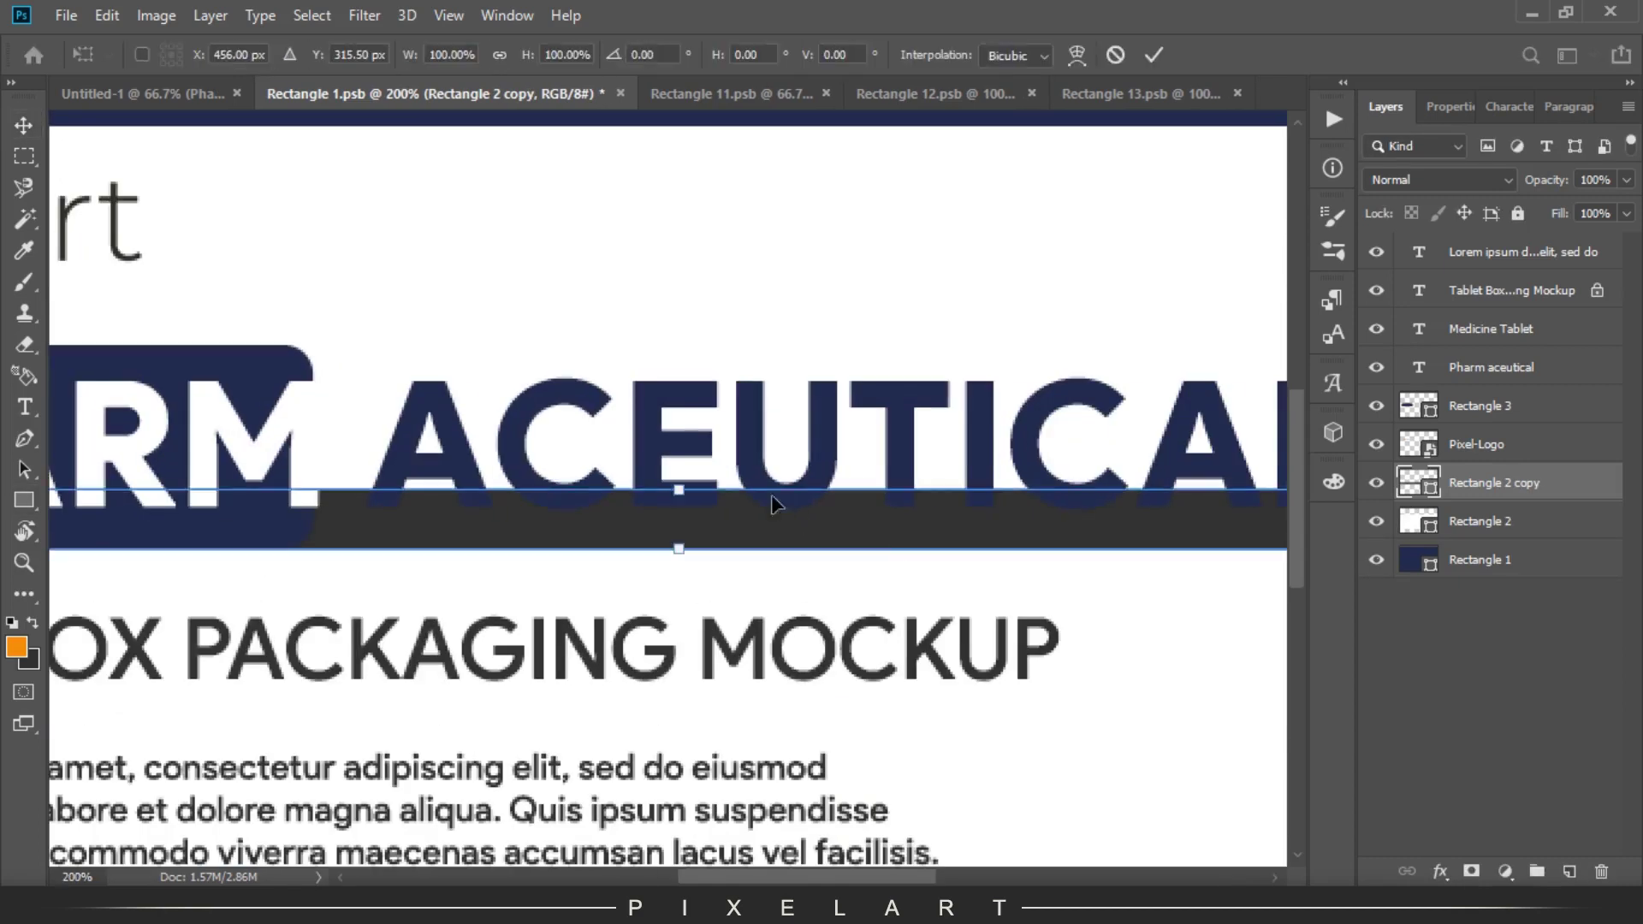
{"action": "left_click_drag", "start_coordinate": [770, 510], "coordinate": [771, 504]}
{"action": "key", "text": "ctrl+minus"}
{"action": "key", "text": "Return"}
Duplicate the thin line several times, stacking stripes upward.
{"action": "key", "text": "ctrl+j"}
{"action": "key", "text": "shift+Up"}
{"action": "key", "text": "shift+Up"}
{"action": "key", "text": "shift+Up"}
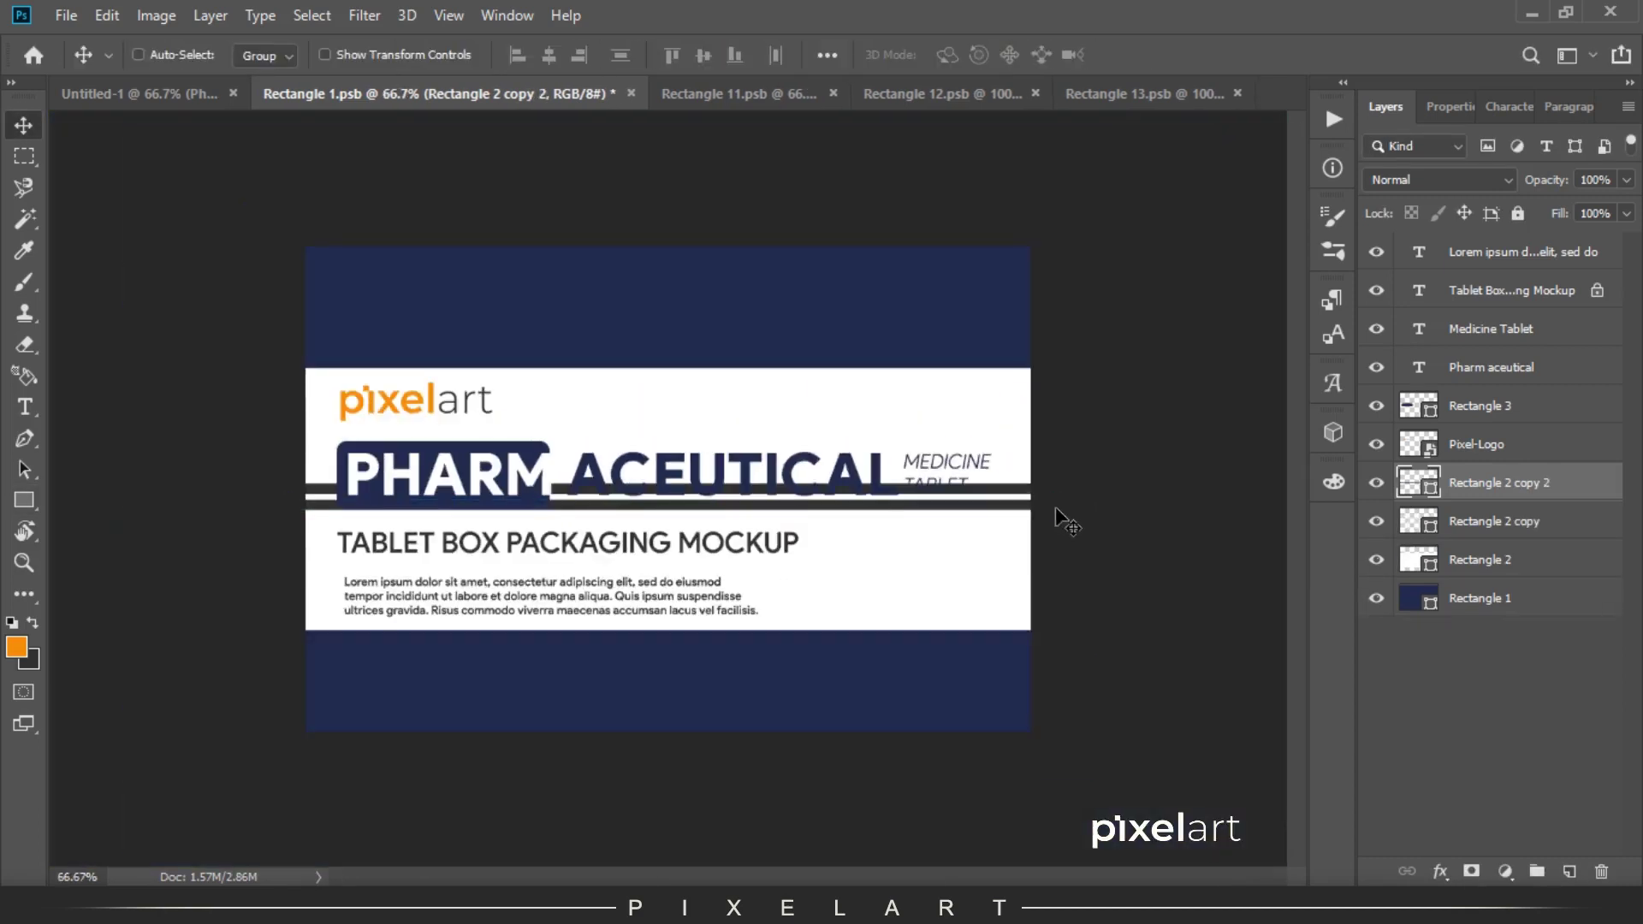
{"action": "key", "text": "ctrl+j"}
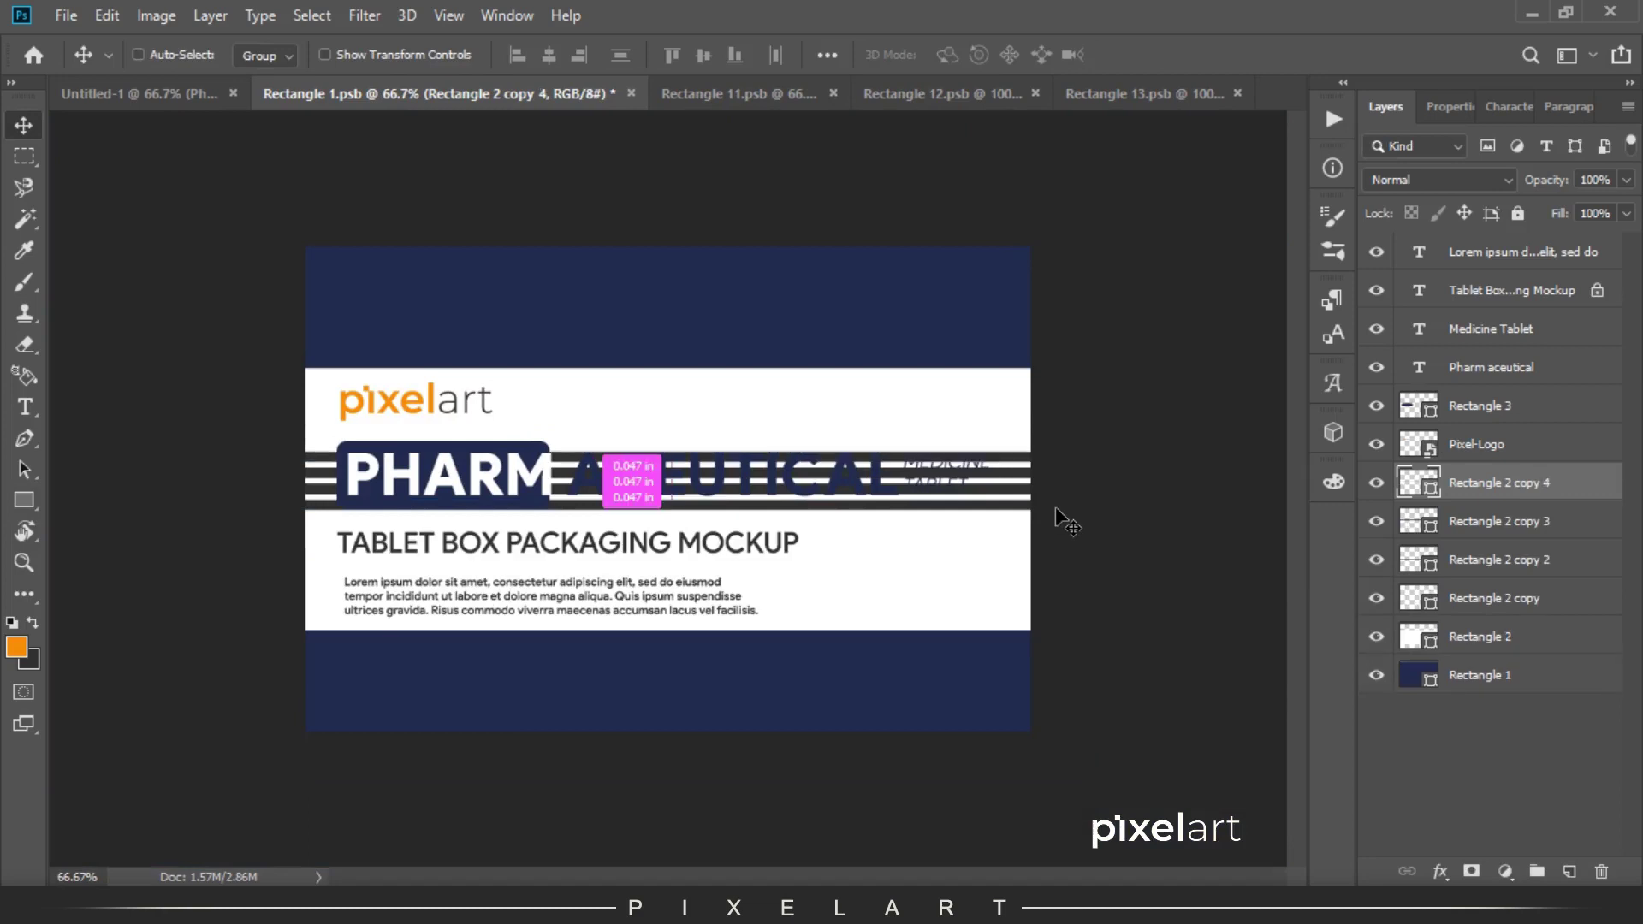
{"action": "key", "text": "ctrl+j"}
{"action": "key", "text": "shift+Up"}
{"action": "key", "text": "shift+Up"}
{"action": "key", "text": "shift+Up"}
Group the stripe layers, lower the group's opacity, and merge them.
{"action": "left_click", "coordinate": [1497, 640], "text": "shift"}
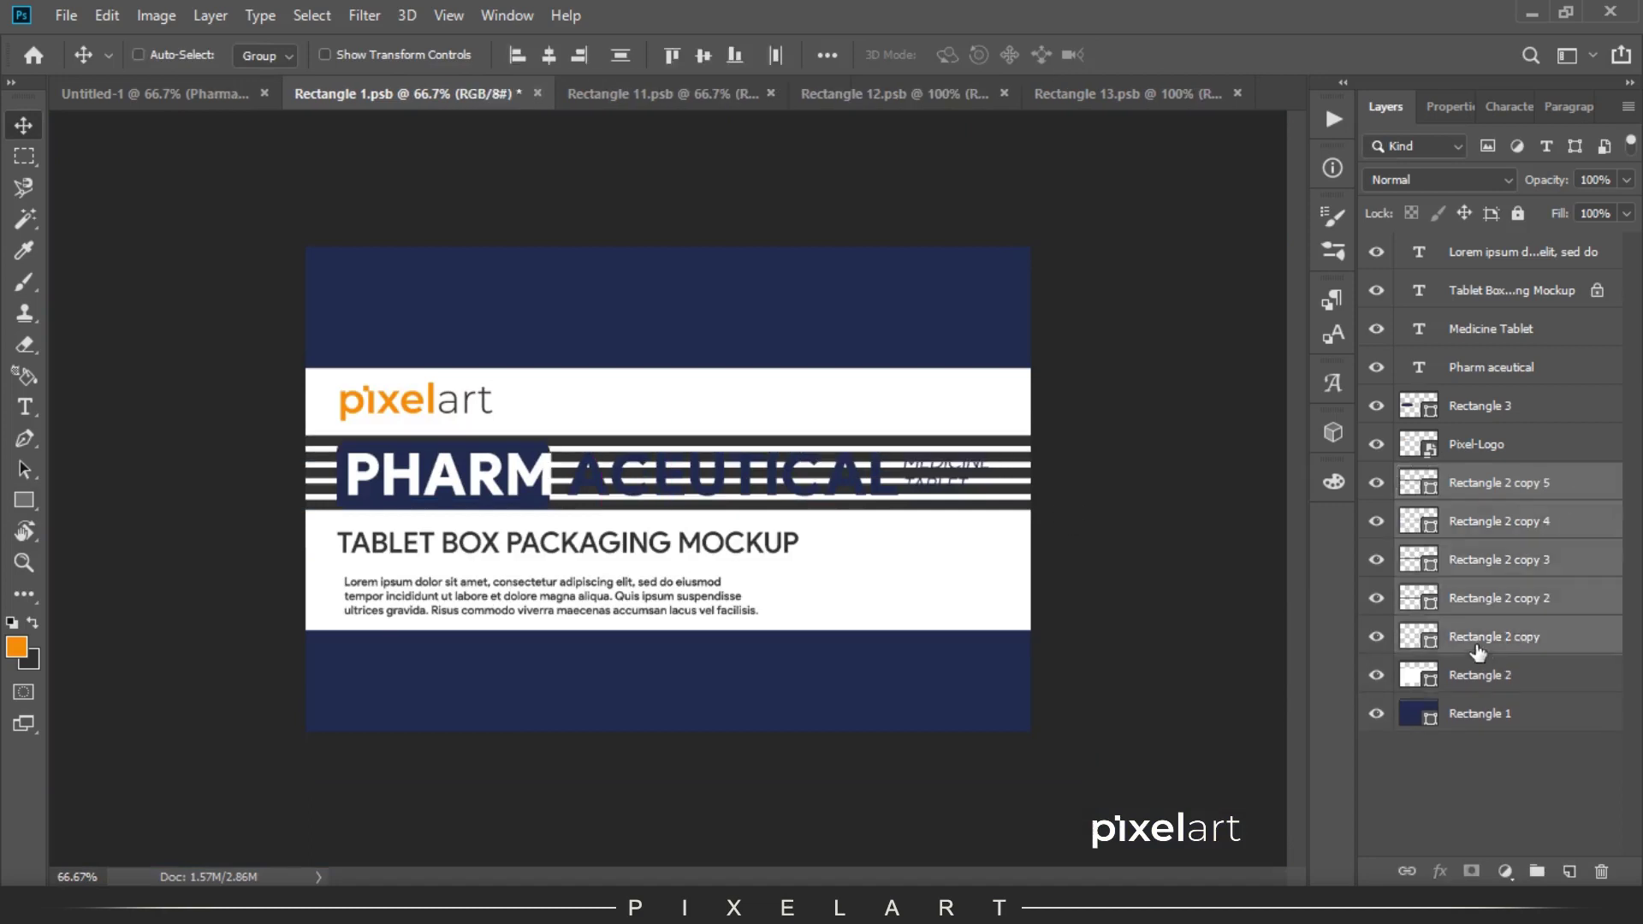
{"action": "key", "text": "ctrl+g"}
{"action": "left_click_drag", "start_coordinate": [1560, 180], "coordinate": [1469, 184]}
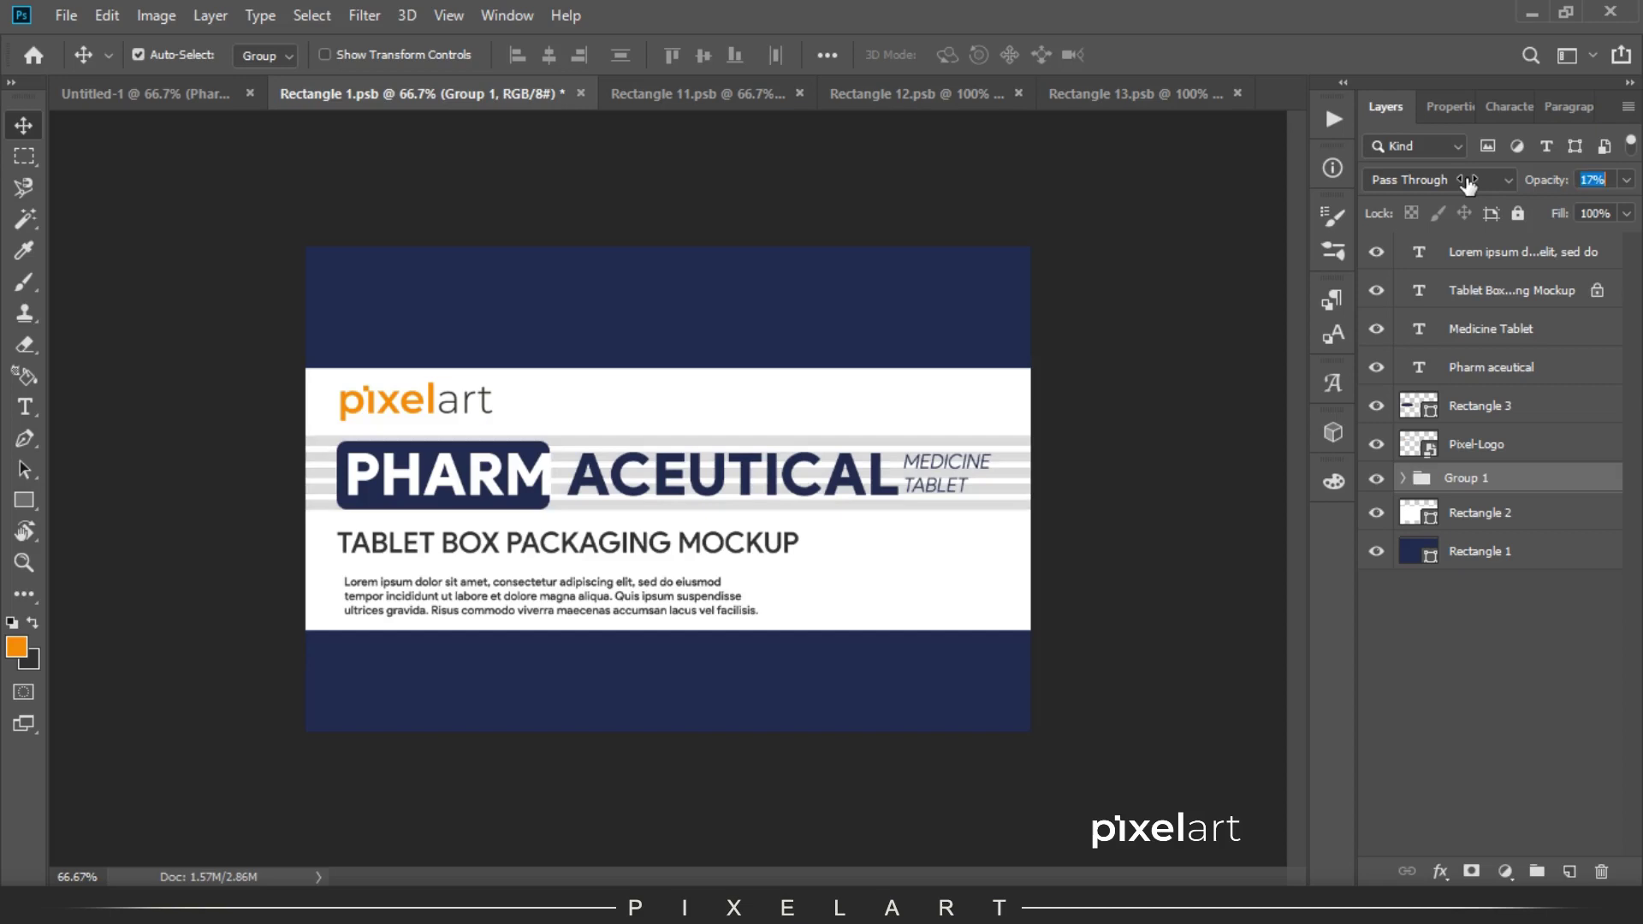
{"action": "right_click", "coordinate": [1506, 482]}
{"action": "left_click", "coordinate": [1496, 477]}
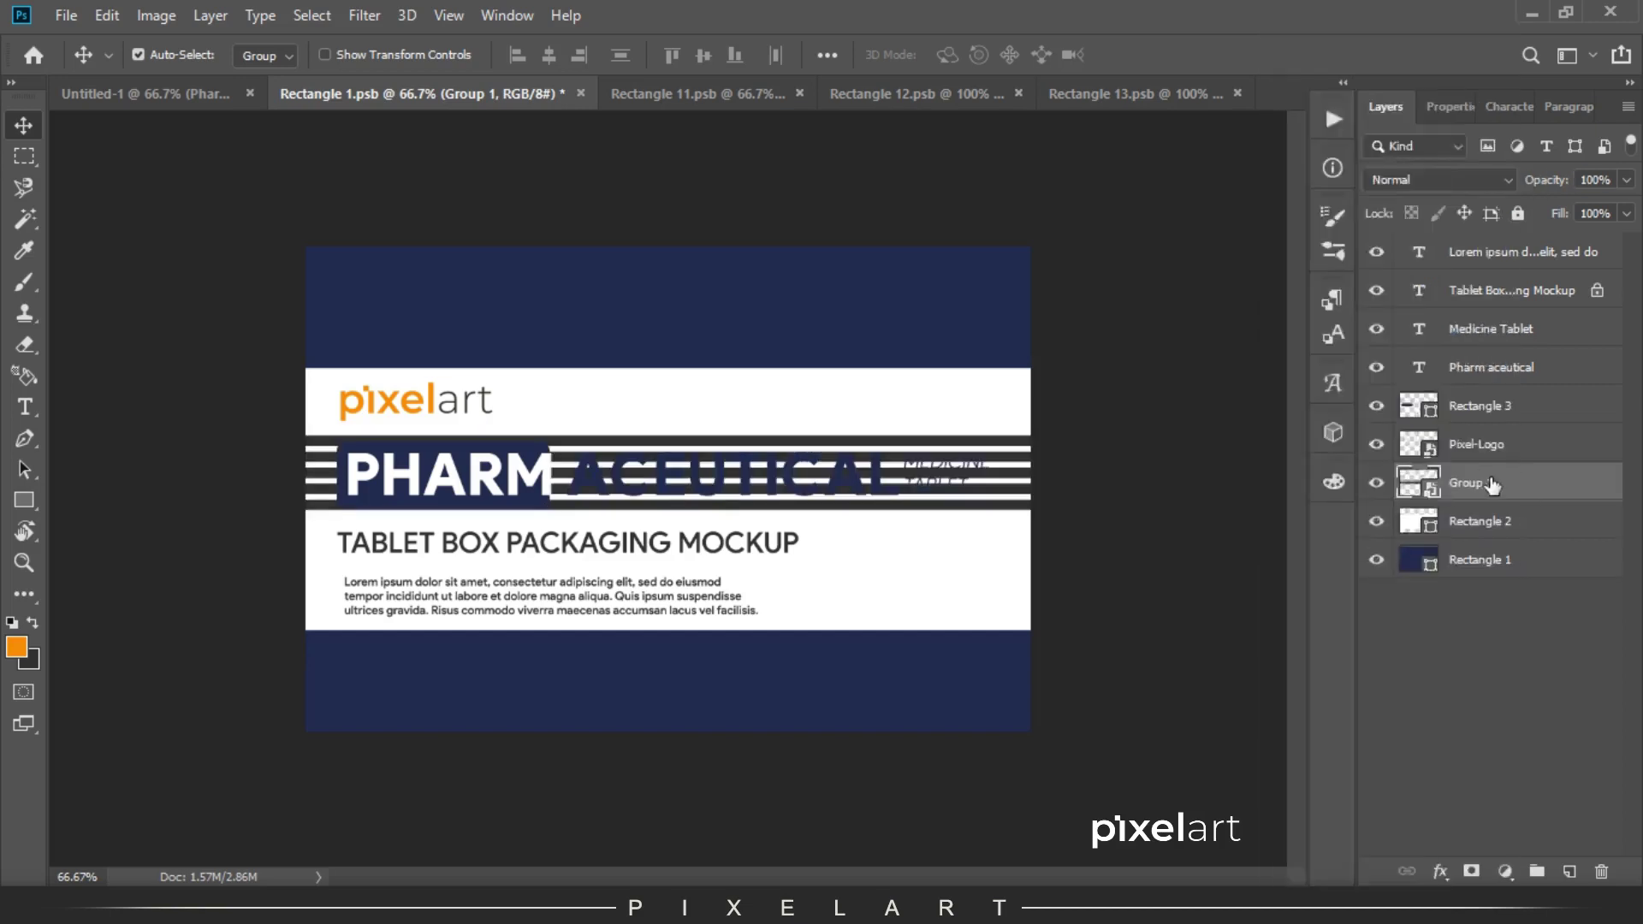
Fade the stripes' right side with a large soft eraser and set opacity to 48%.
{"action": "key", "text": "e"}
{"action": "left_click", "coordinate": [1018, 494]}
{"action": "left_click_drag", "start_coordinate": [1548, 180], "coordinate": [1483, 184]}
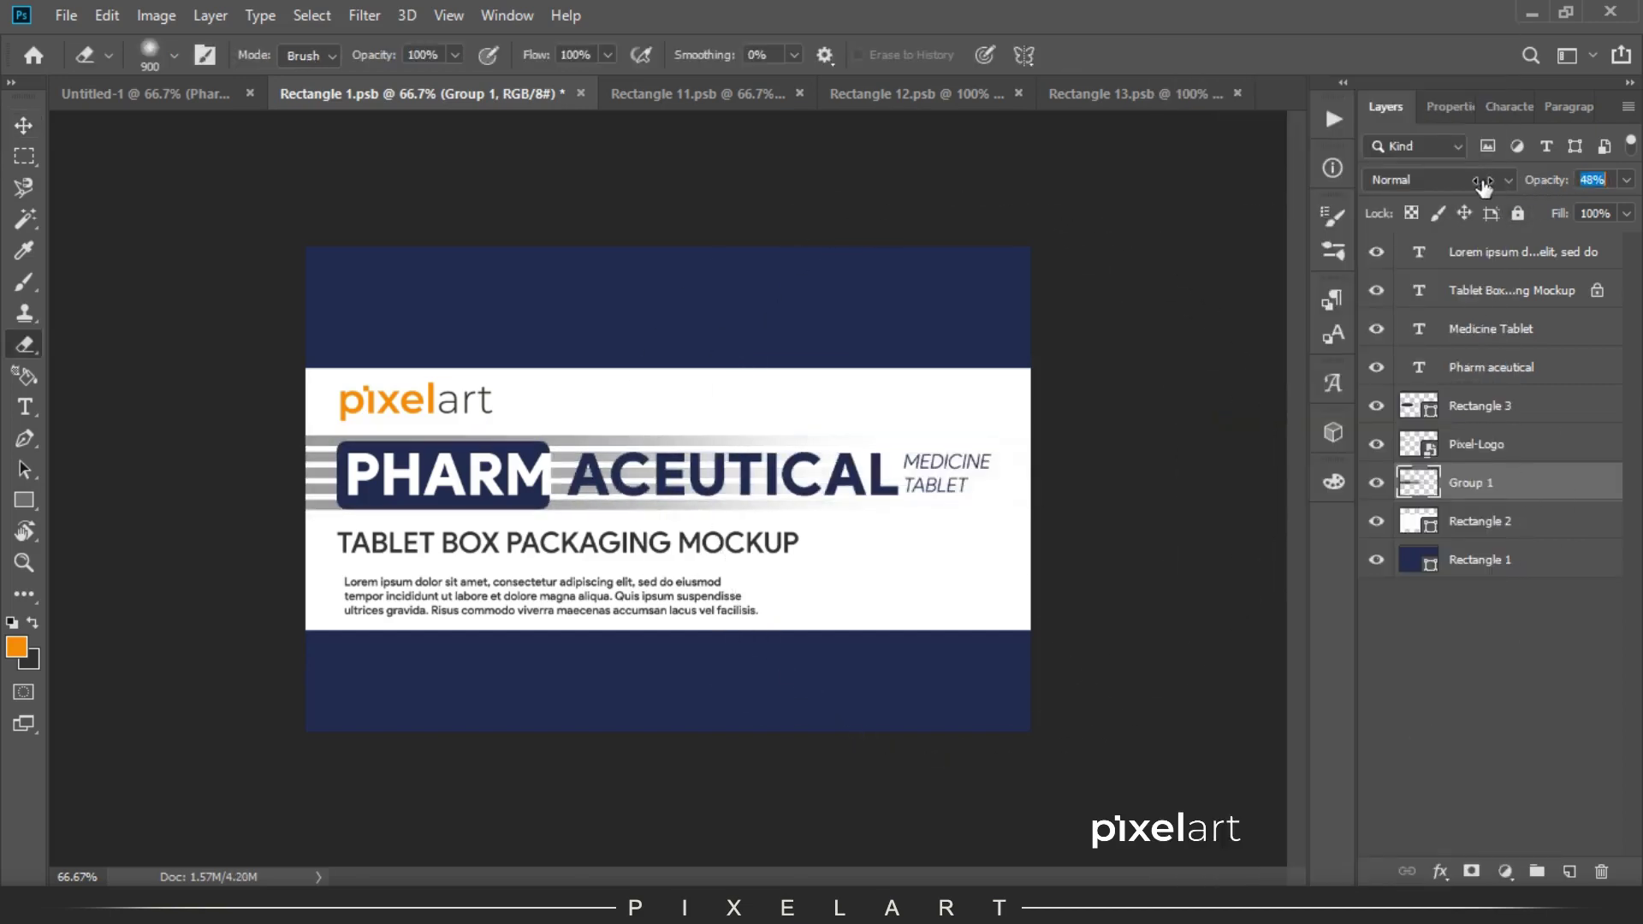
{"action": "key", "text": "v"}
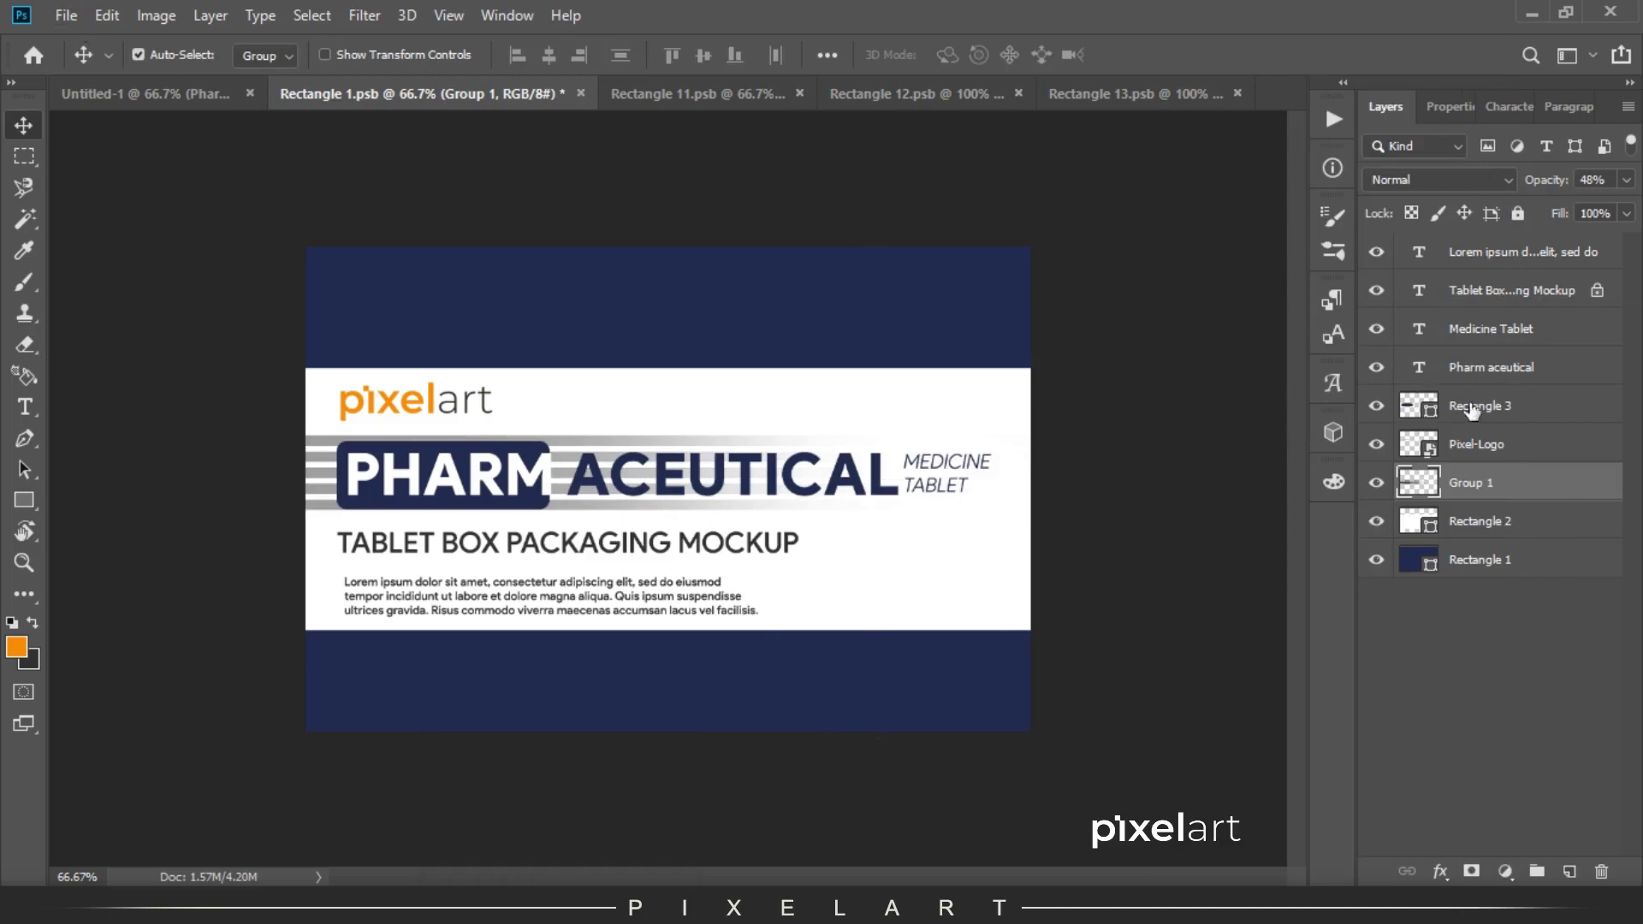
{"action": "left_click", "coordinate": [1519, 448]}
{"action": "double_click", "coordinate": [1603, 447]}
Apply Bevel & Emboss to the logo, then enlarge a duplicate across the top navy band.
{"action": "left_click", "coordinate": [771, 328]}
{"action": "left_click", "coordinate": [1541, 242]}
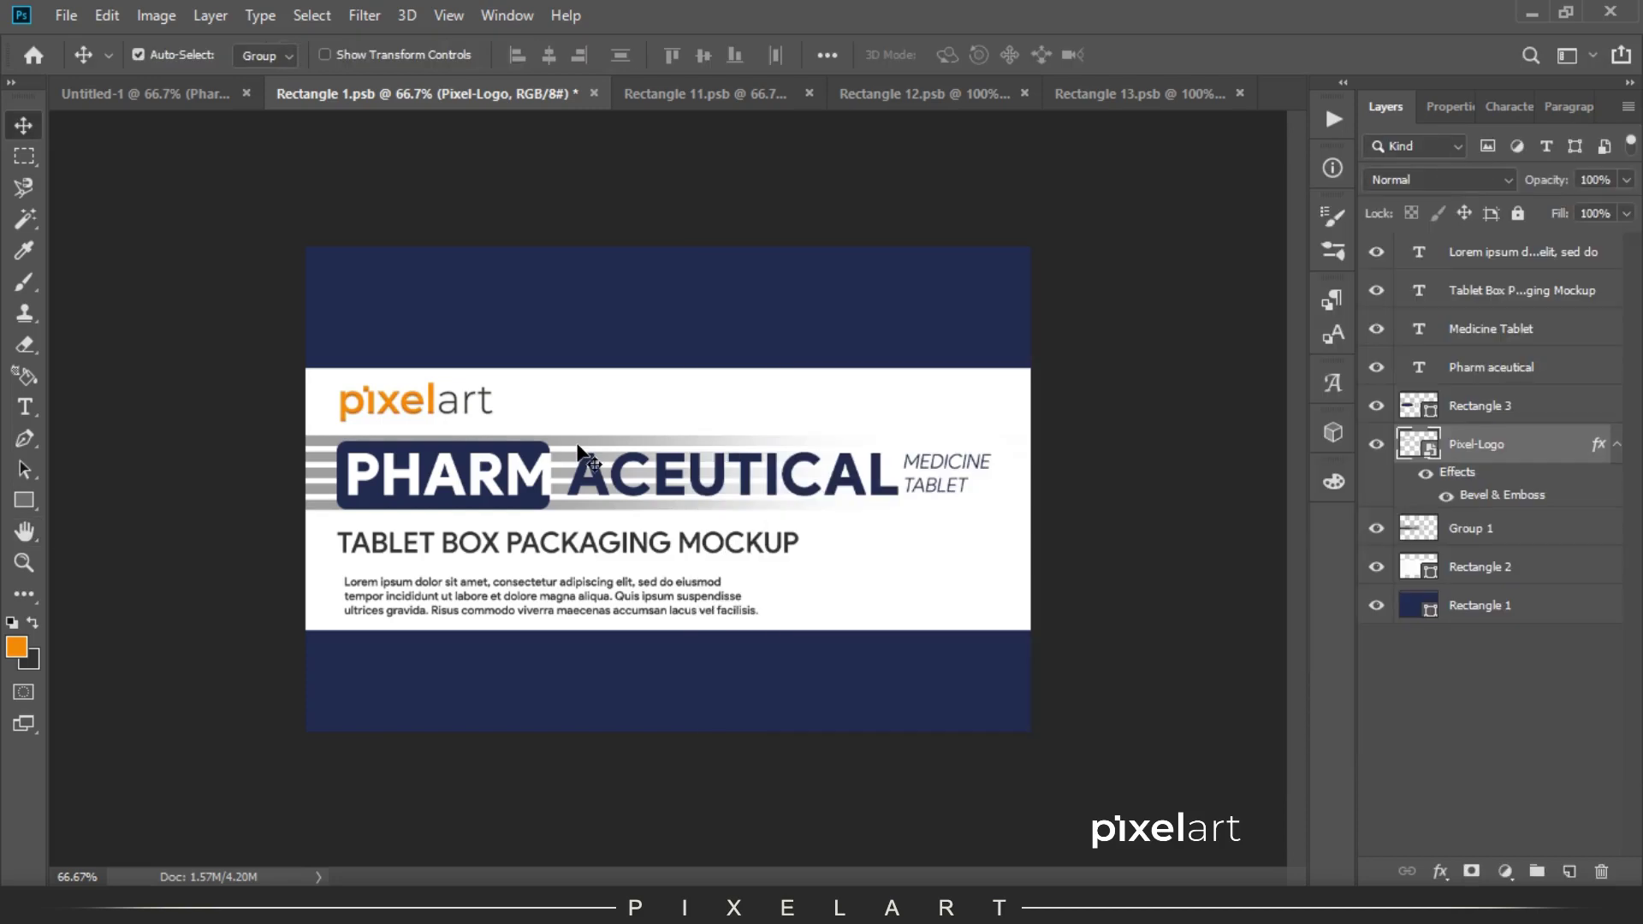
{"action": "left_click", "coordinate": [577, 449], "text": "alt"}
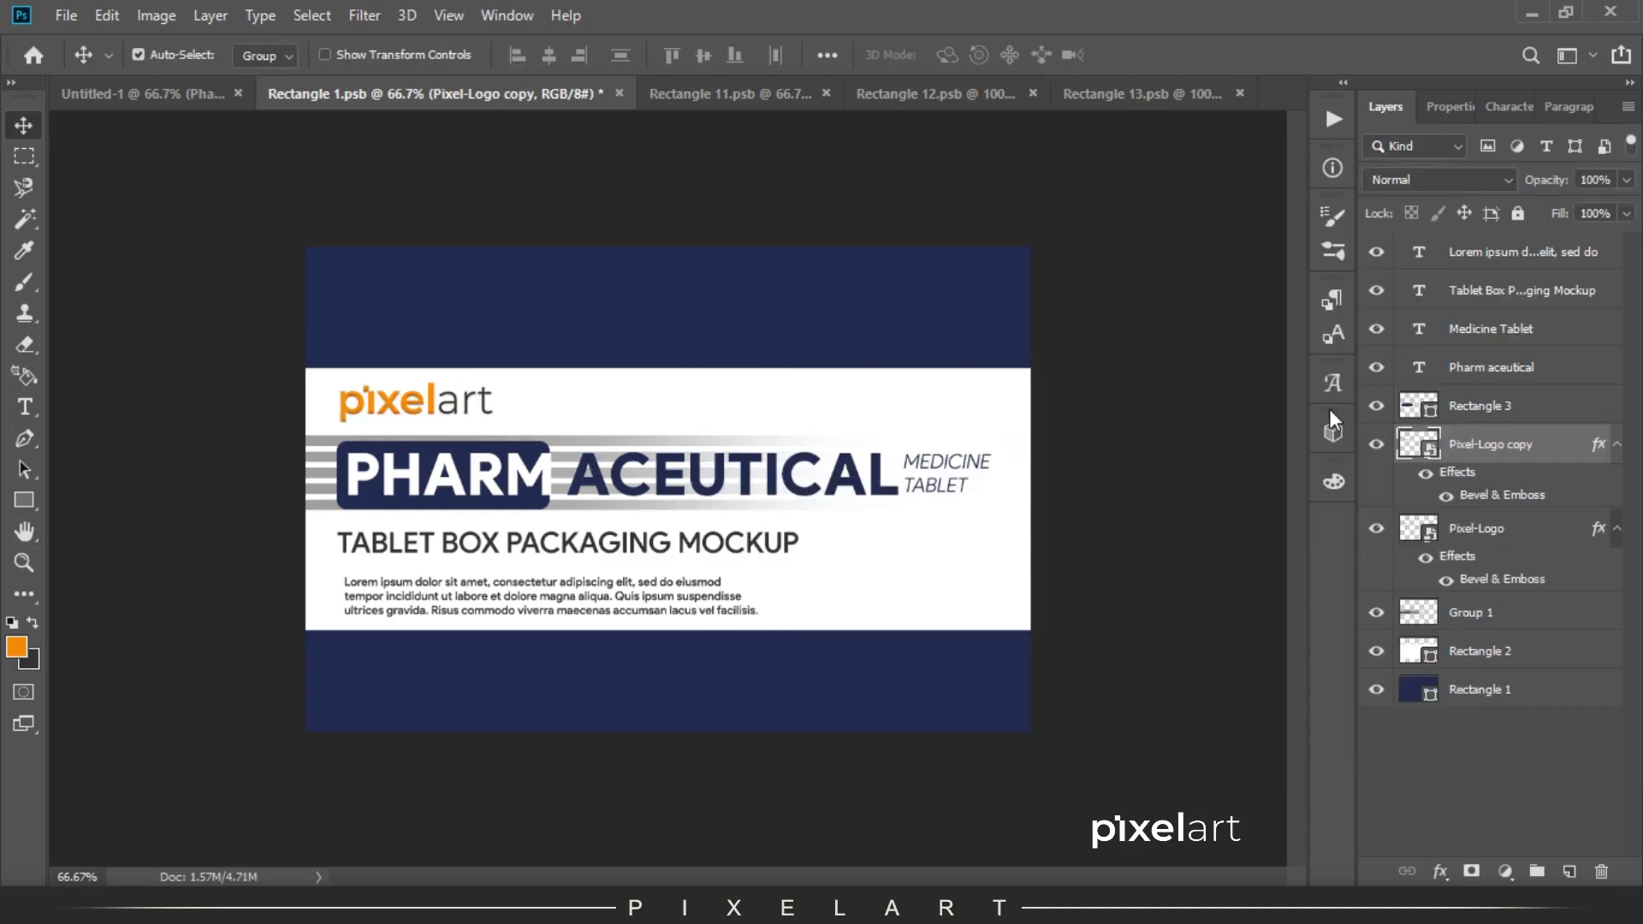
{"action": "key", "text": "ctrl+j"}
{"action": "key", "text": "ctrl+t"}
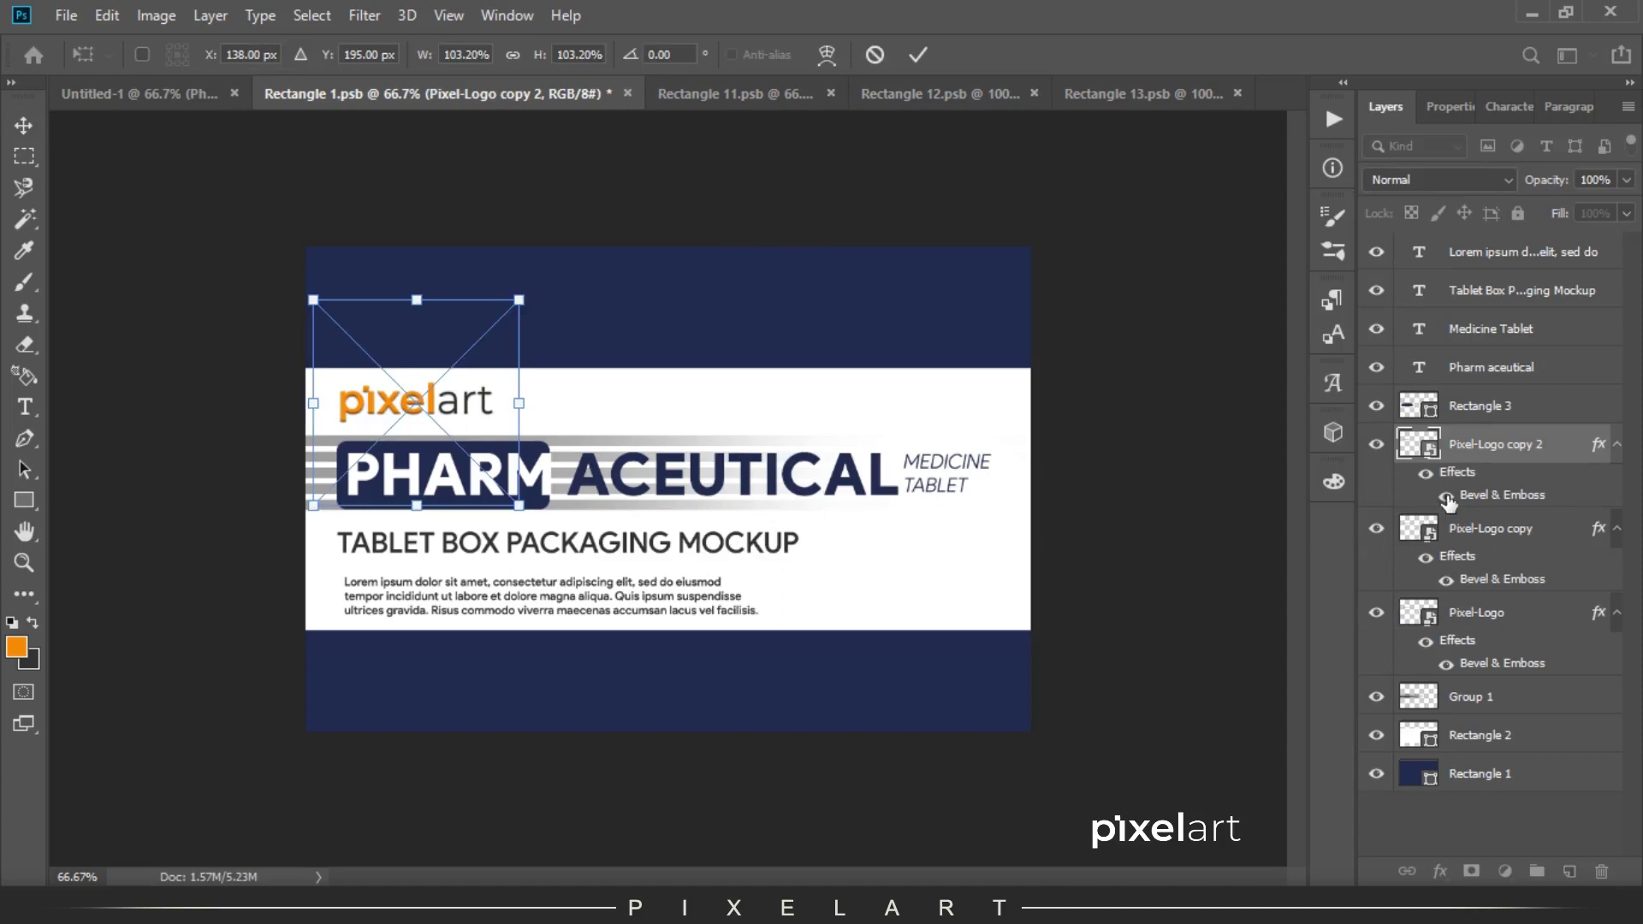
{"action": "left_click_drag", "start_coordinate": [837, 219], "coordinate": [871, 380]}
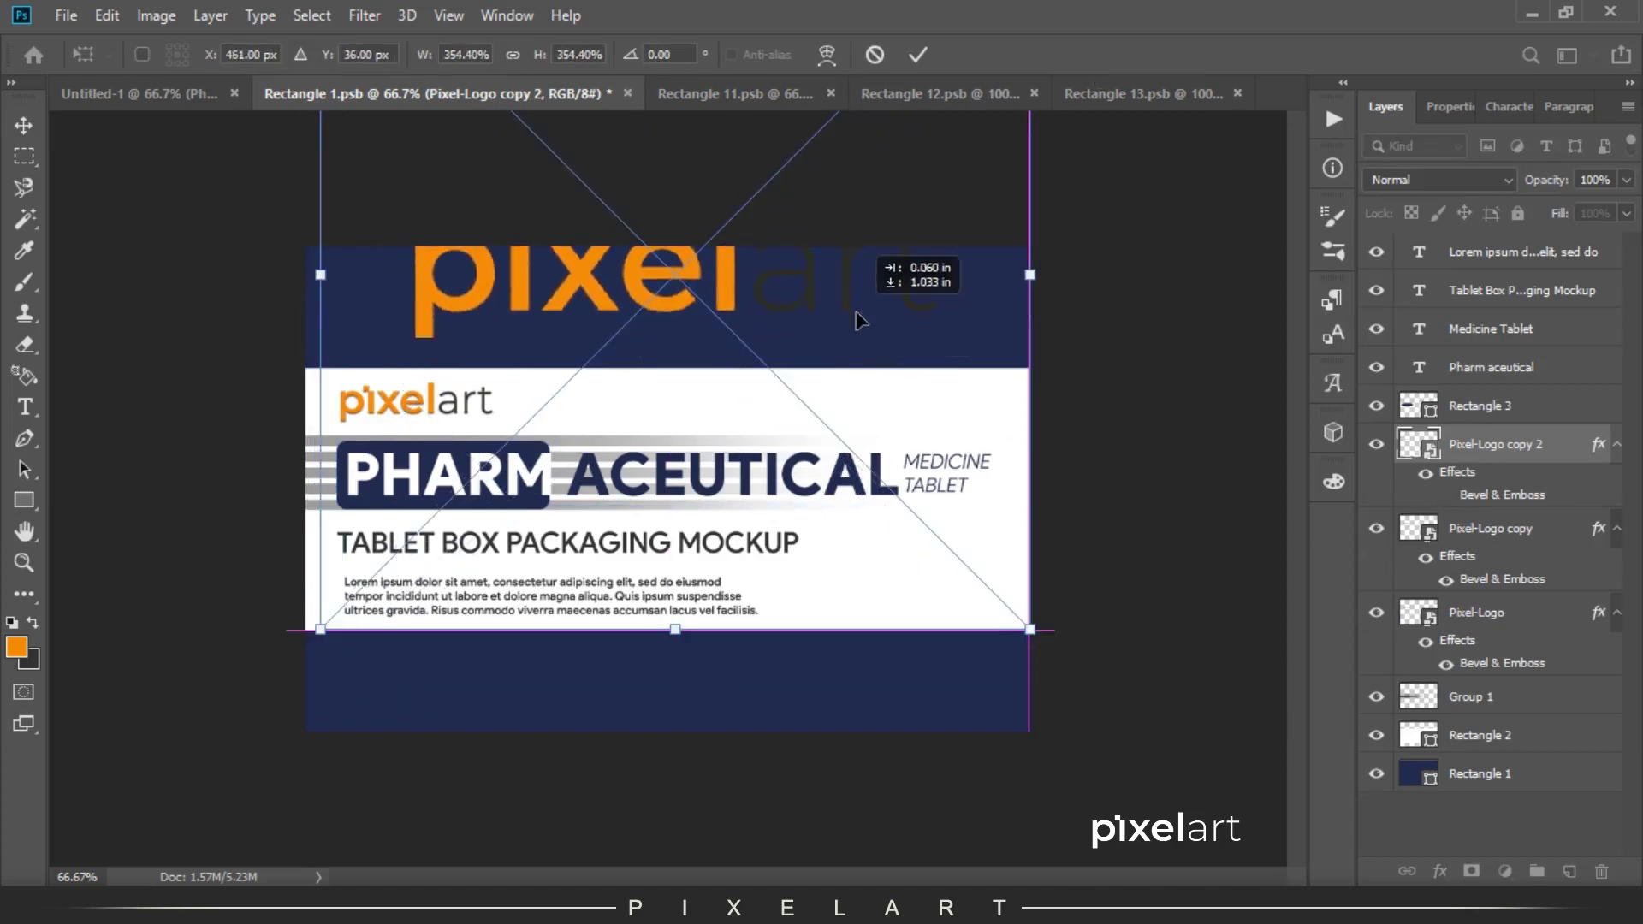
{"action": "key", "text": "Return"}
Fill the enlarged logo's outline with white on a new layer at very low opacity.
{"action": "left_click", "coordinate": [1418, 444], "text": "ctrl"}
{"action": "left_click", "coordinate": [33, 659]}
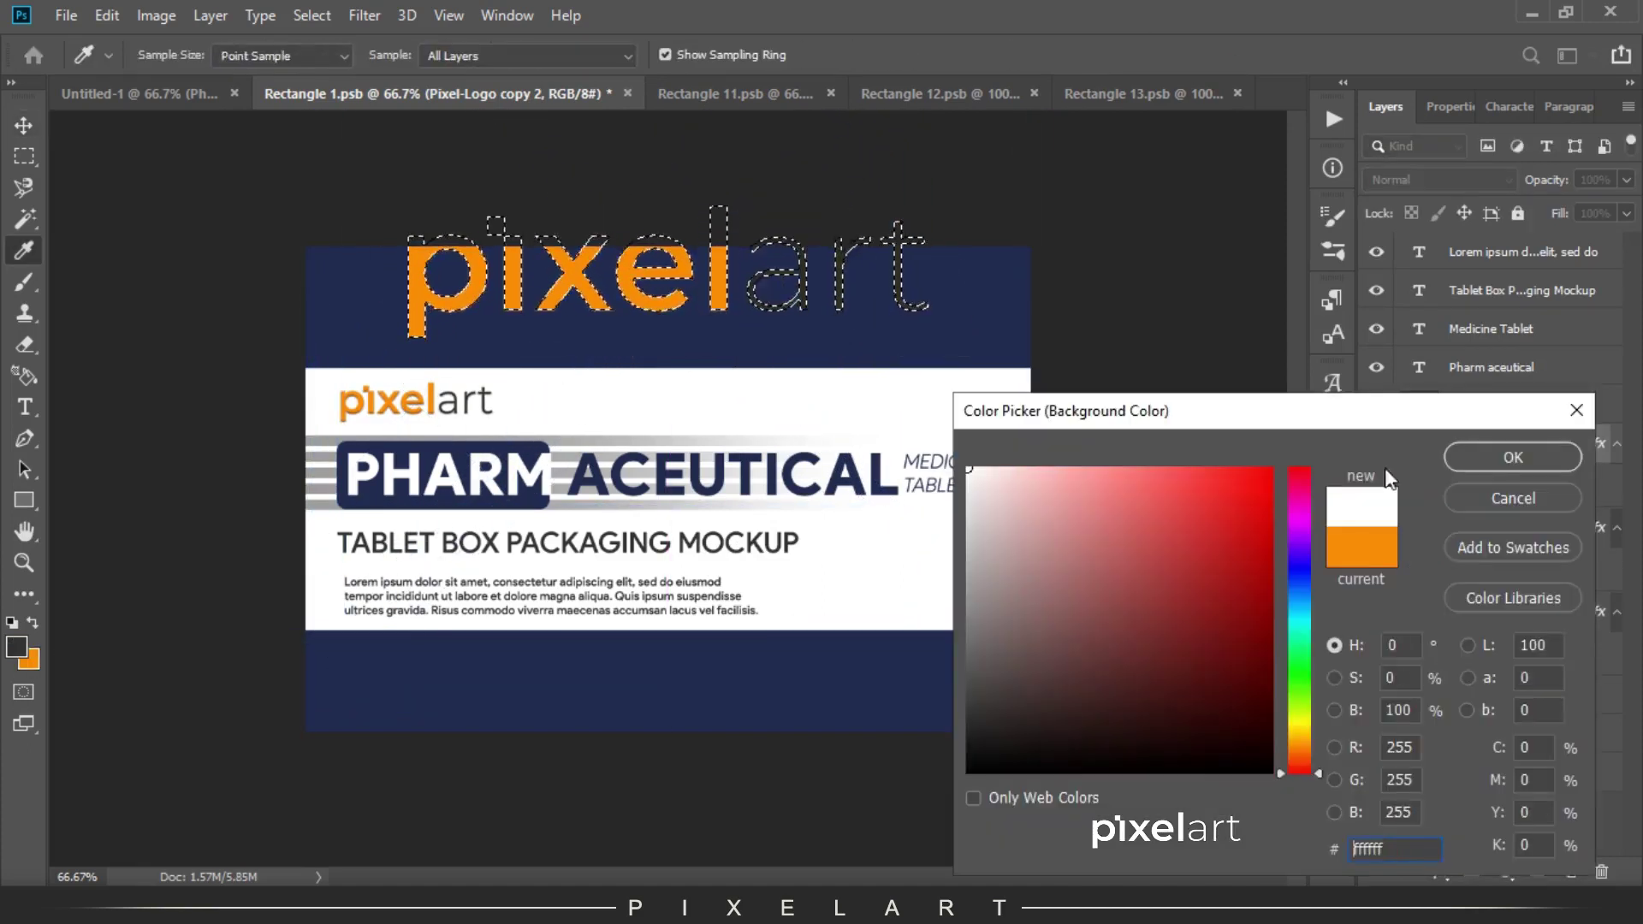
{"action": "key", "text": "Escape"}
{"action": "key", "text": "d"}
{"action": "key", "text": "ctrl+shift+n"}
{"action": "key", "text": "Return"}
{"action": "key", "text": "ctrl+BackSpace"}
{"action": "key", "text": "ctrl+d"}
{"action": "left_click", "coordinate": [1376, 482]}
{"action": "key", "text": "0"}
{"action": "key", "text": "5"}
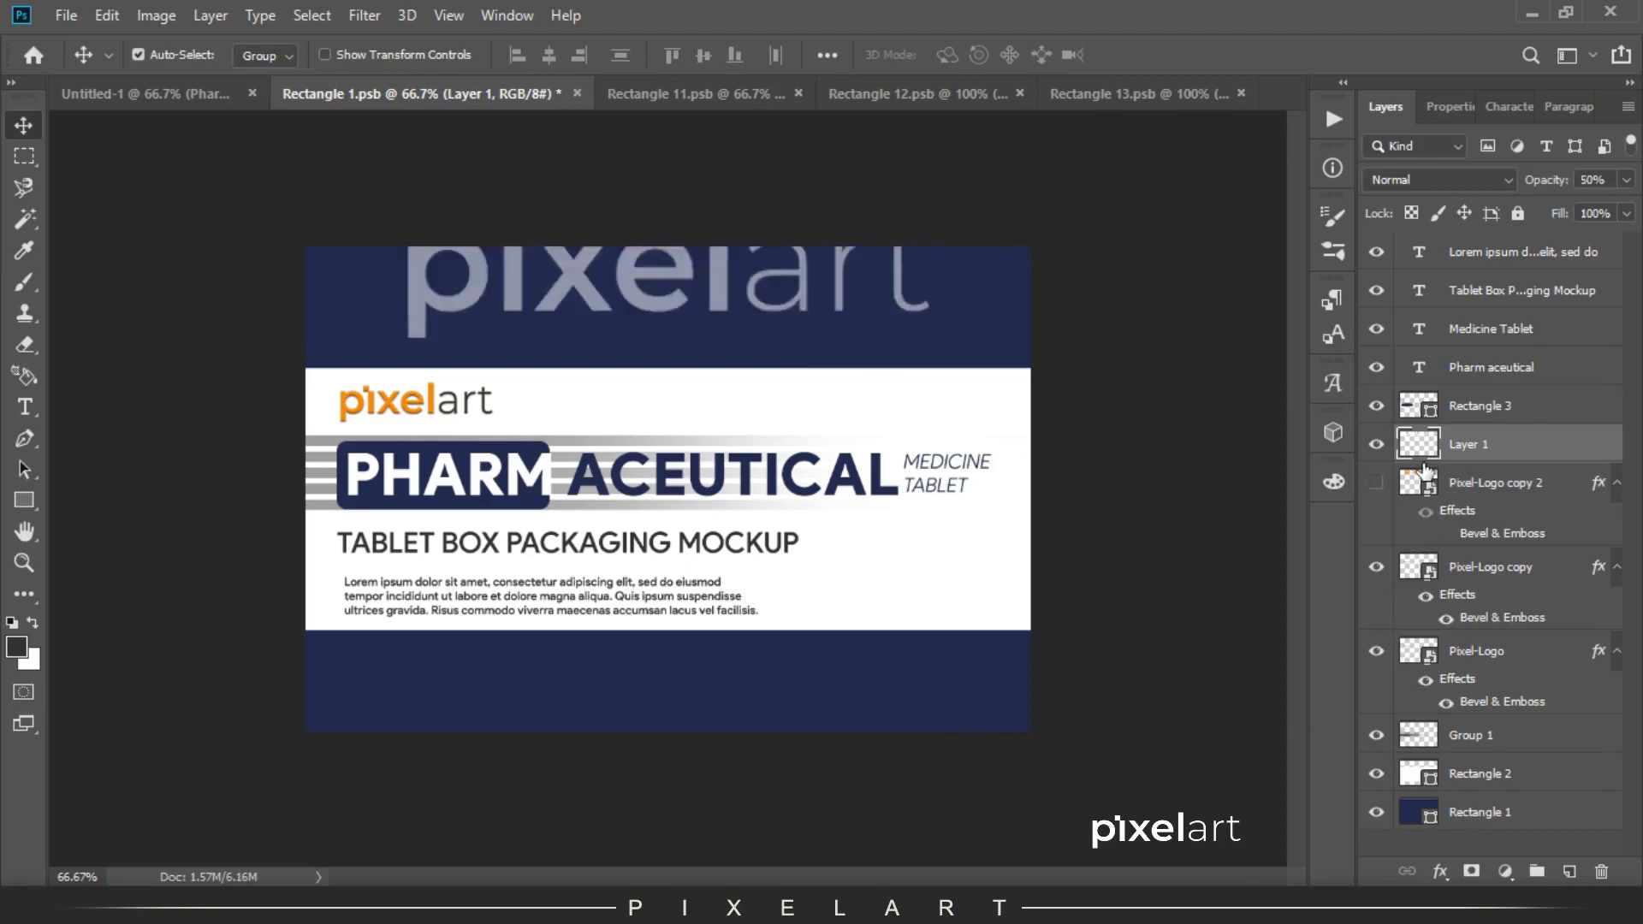
Duplicate the faint white logo and move the copy to the bottom navy band.
{"action": "key", "text": "ctrl+j"}
{"action": "left_click_drag", "start_coordinate": [773, 293], "coordinate": [773, 679]}
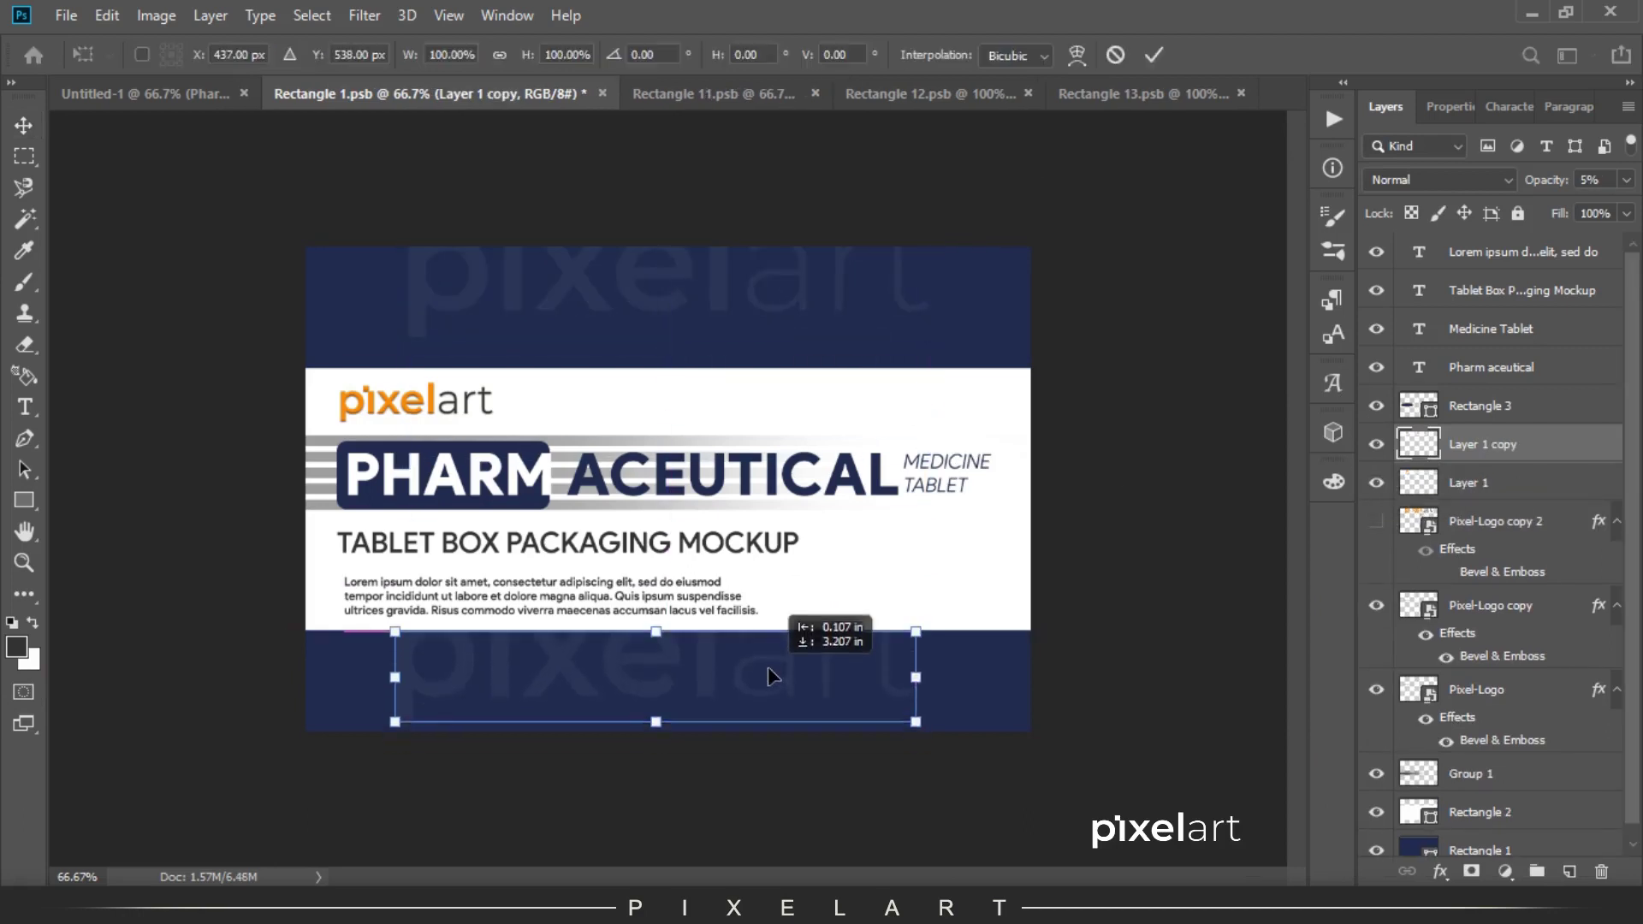
{"action": "left_click", "coordinate": [1455, 492], "text": "ctrl"}
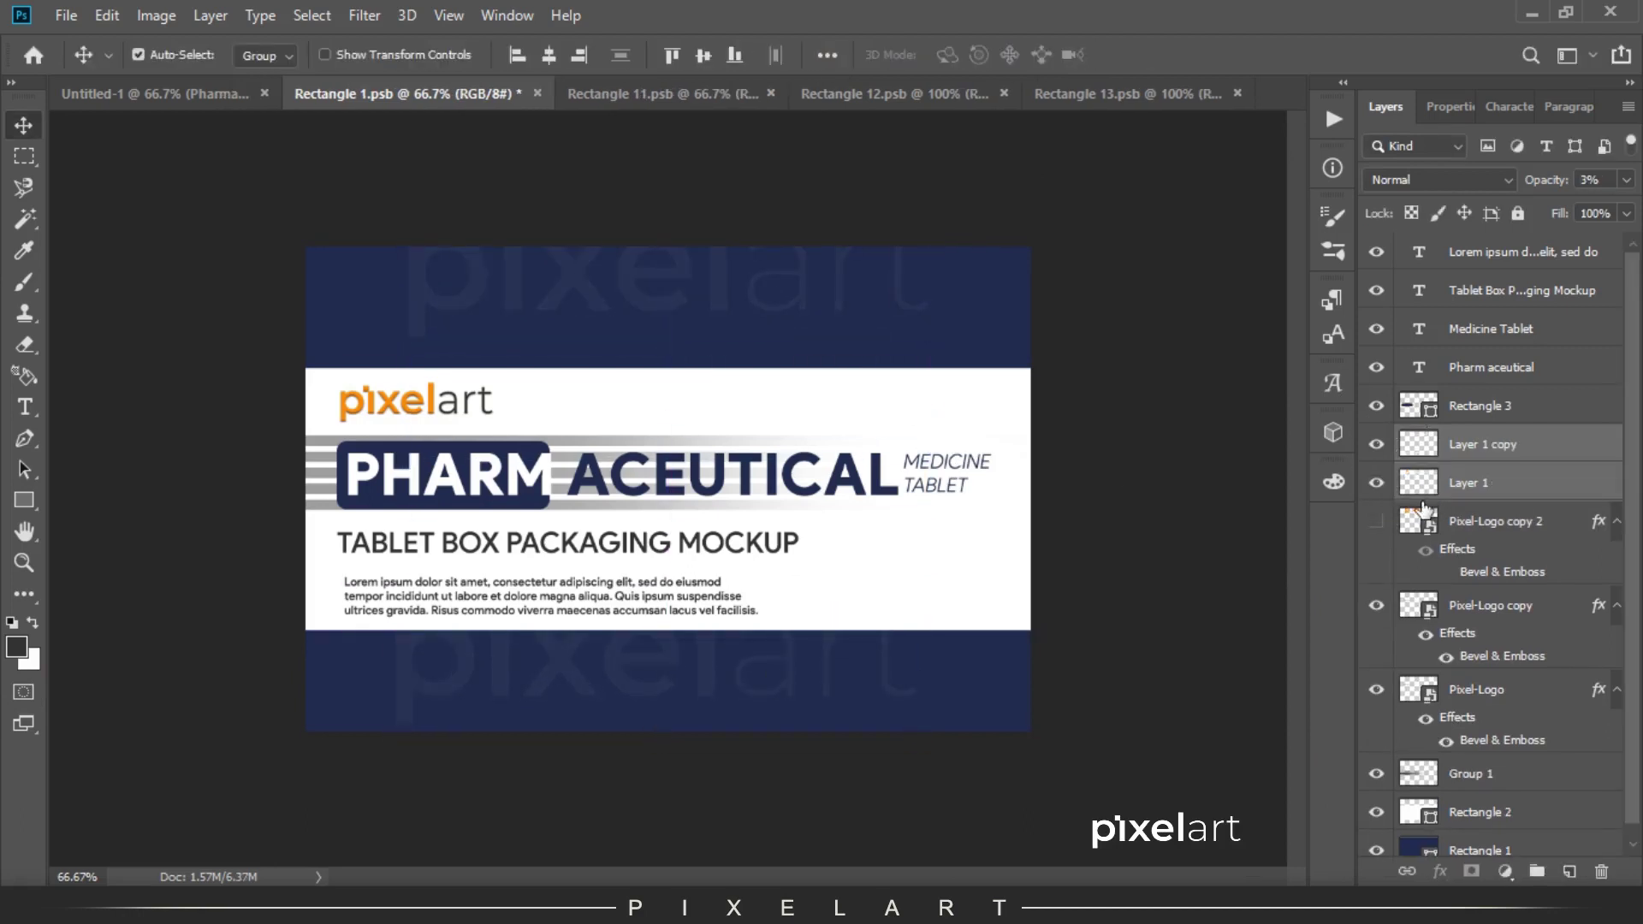
{"action": "left_click", "coordinate": [1461, 456]}
{"action": "left_click", "coordinate": [1478, 486]}
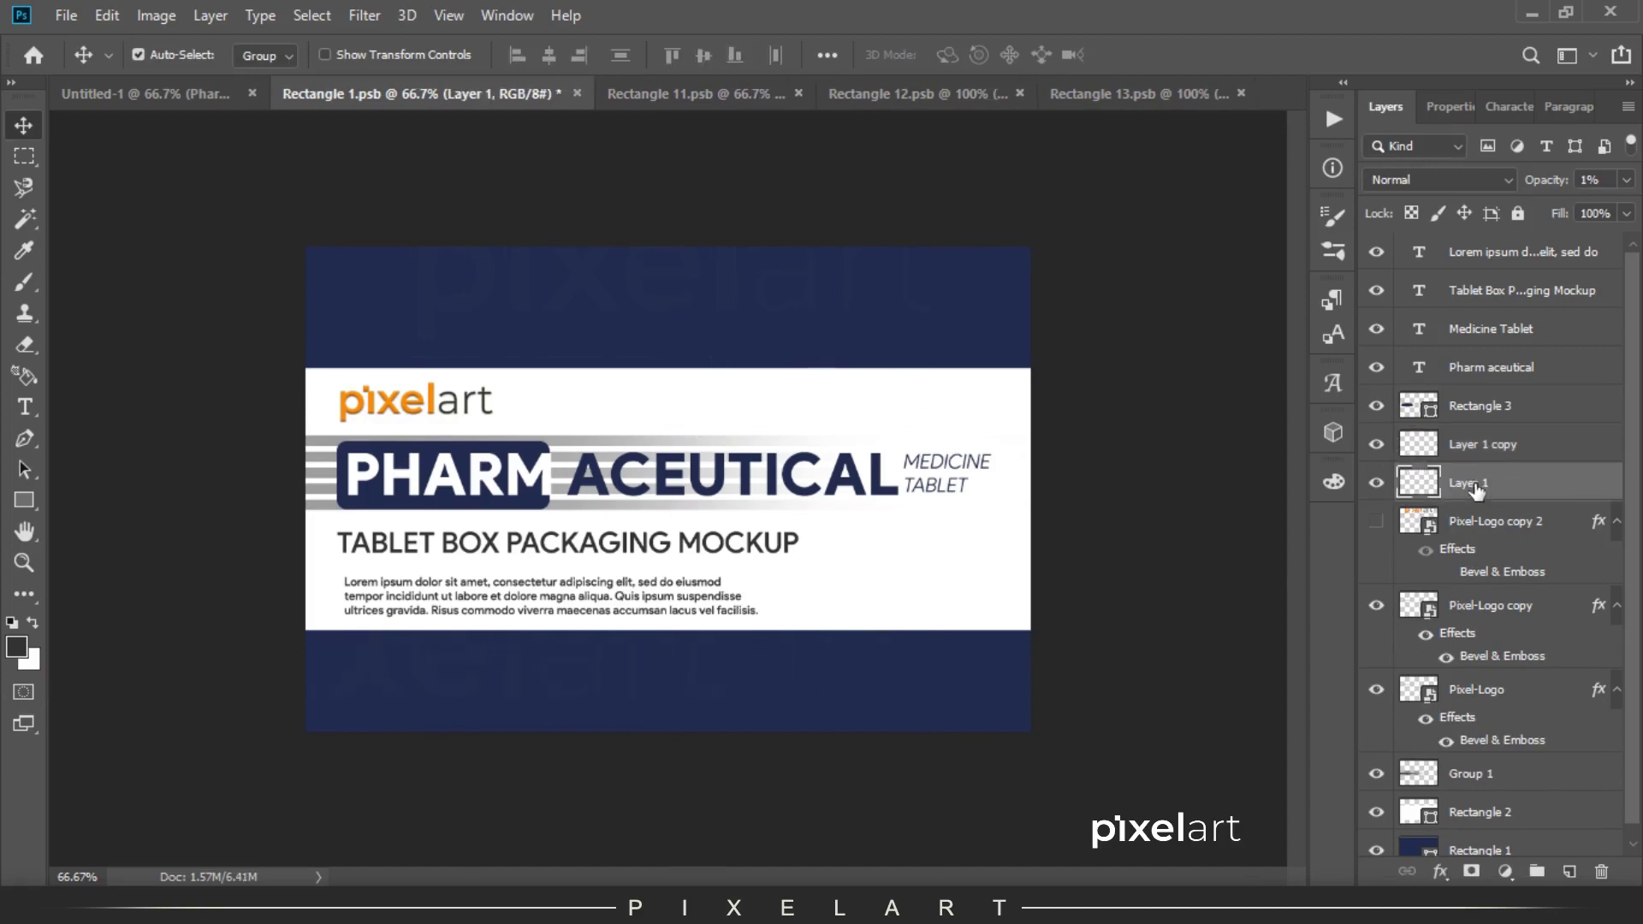
{"action": "left_click", "coordinate": [66, 16]}
Save the label artwork and nudge its text and graphic layers to the right.
{"action": "left_click", "coordinate": [136, 231]}
{"action": "left_click", "coordinate": [154, 89]}
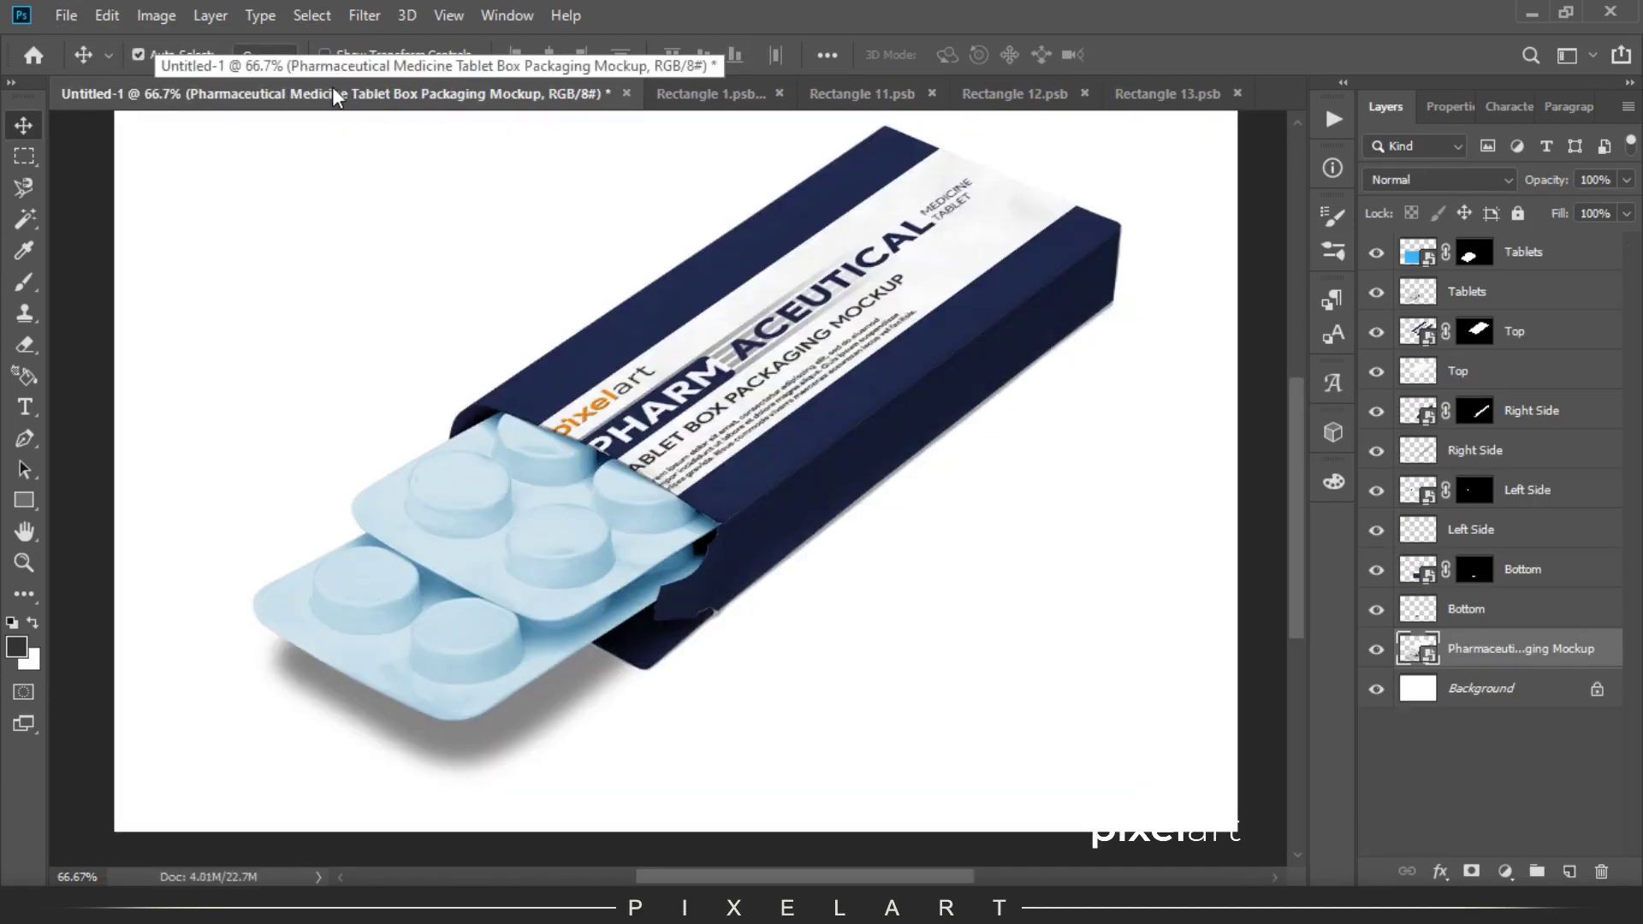
{"action": "left_click", "coordinate": [678, 90]}
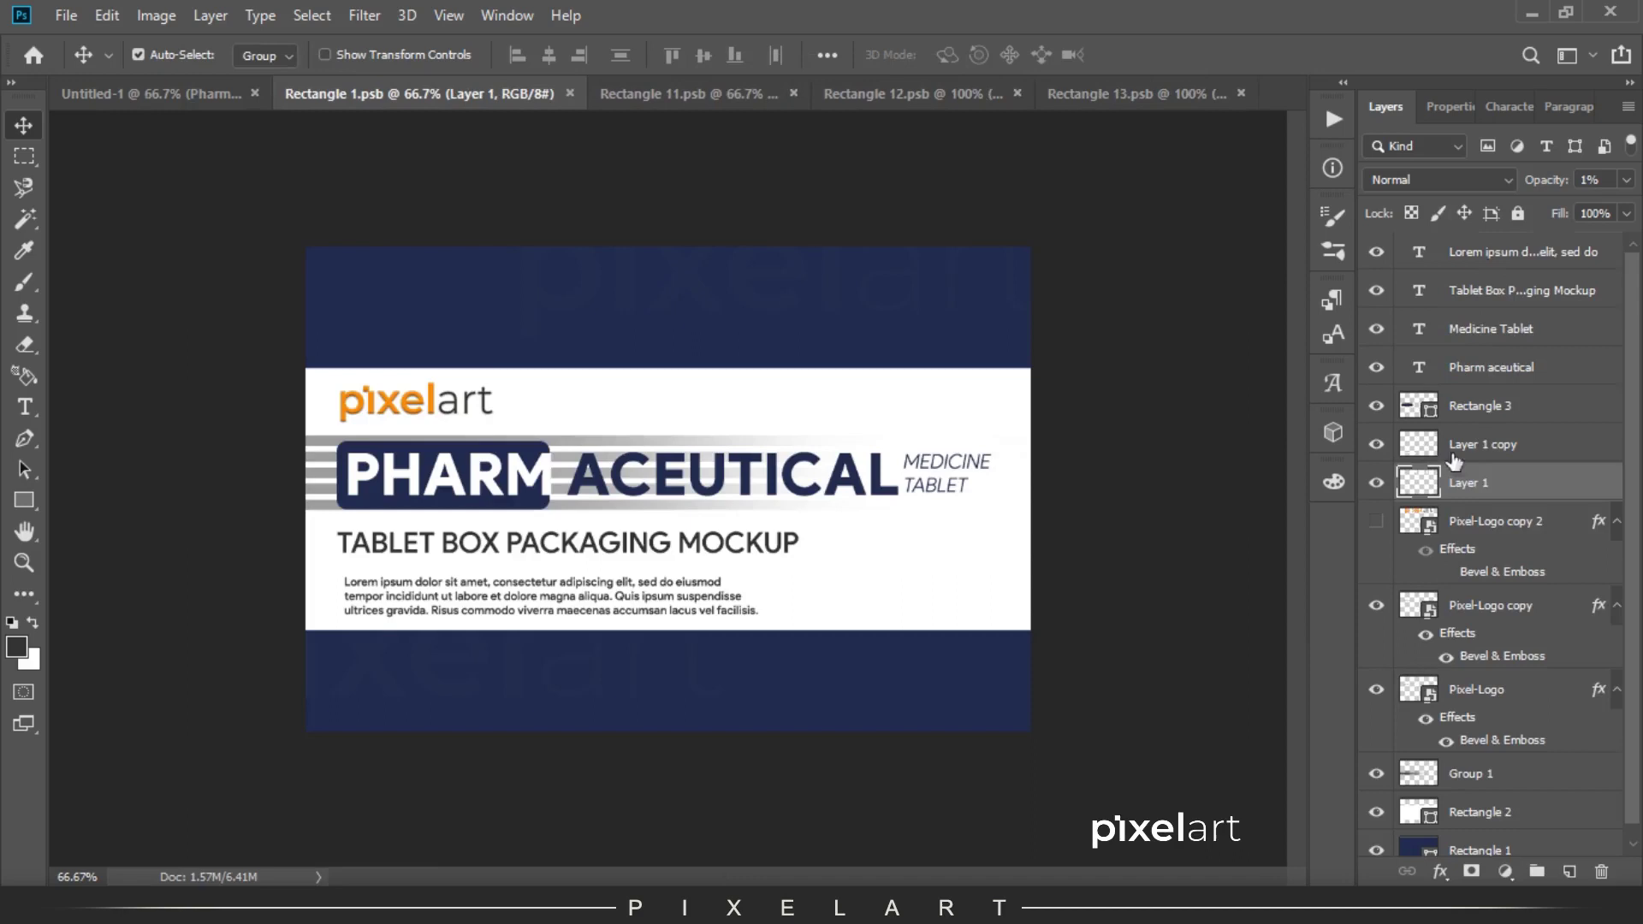
{"action": "left_click", "coordinate": [1489, 251], "text": "shift"}
{"action": "key", "text": "shift+Right"}
{"action": "key", "text": "shift+Right"}
{"action": "key", "text": "shift+Right"}
{"action": "key", "text": "shift+Right"}
{"action": "key", "text": "shift+Right"}
{"action": "key", "text": "shift+Right"}
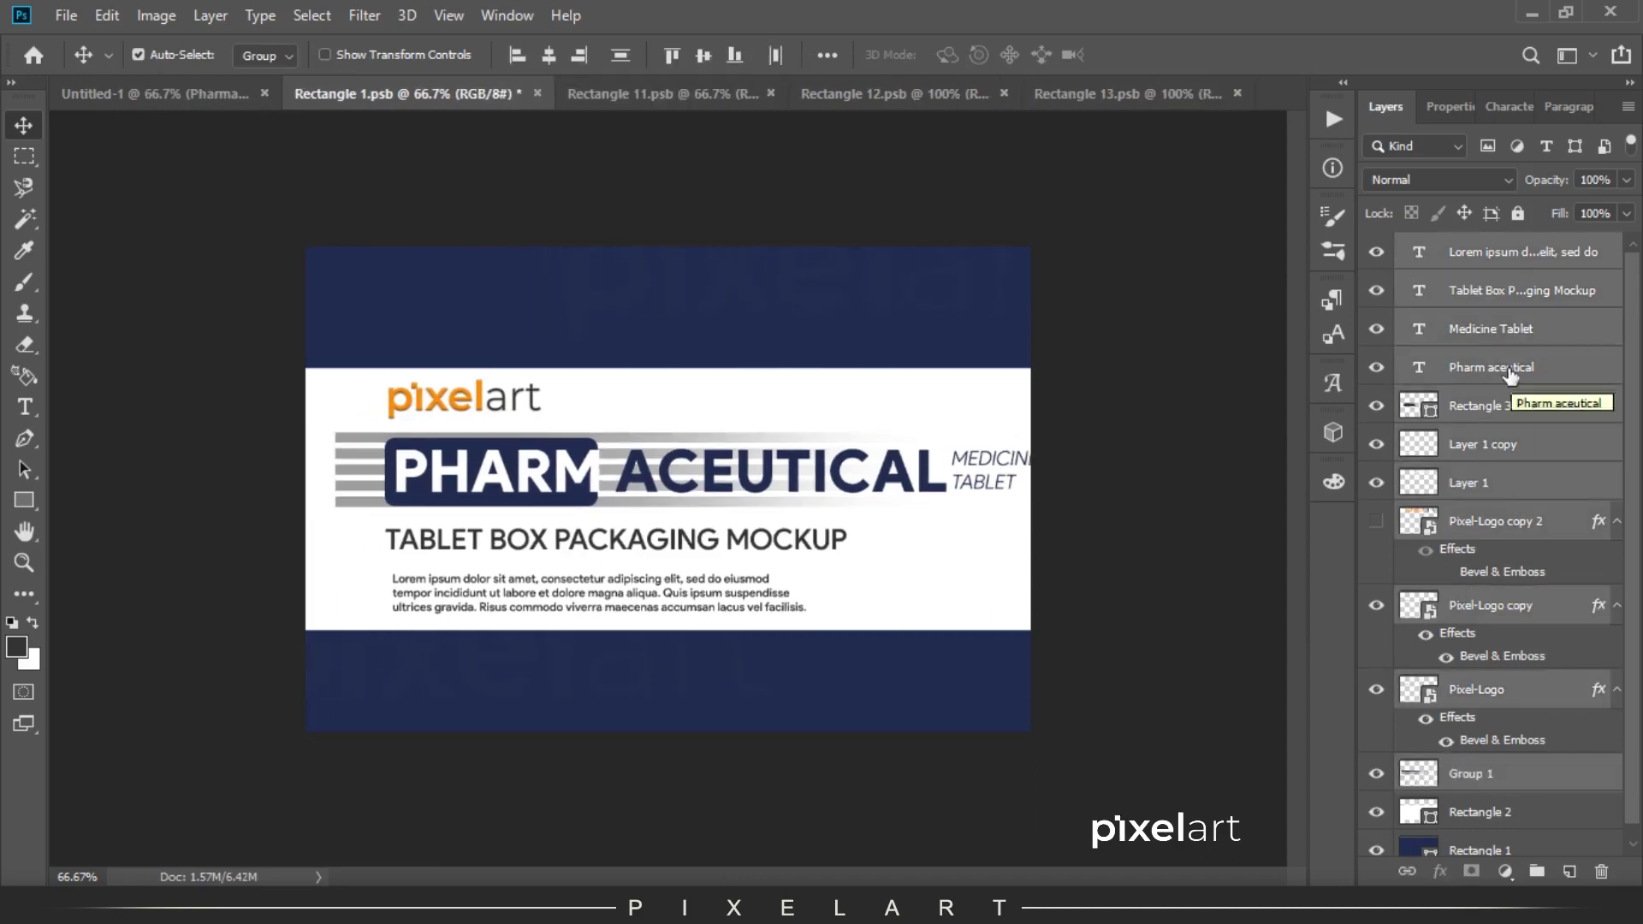
Shift the PHARMACEUTICAL heading, Medicine Tablet text and Rectangle 3 block left.
{"action": "left_click", "coordinate": [1506, 367]}
{"action": "left_click", "coordinate": [1506, 329], "text": "ctrl"}
{"action": "left_click", "coordinate": [1506, 406], "text": "ctrl"}
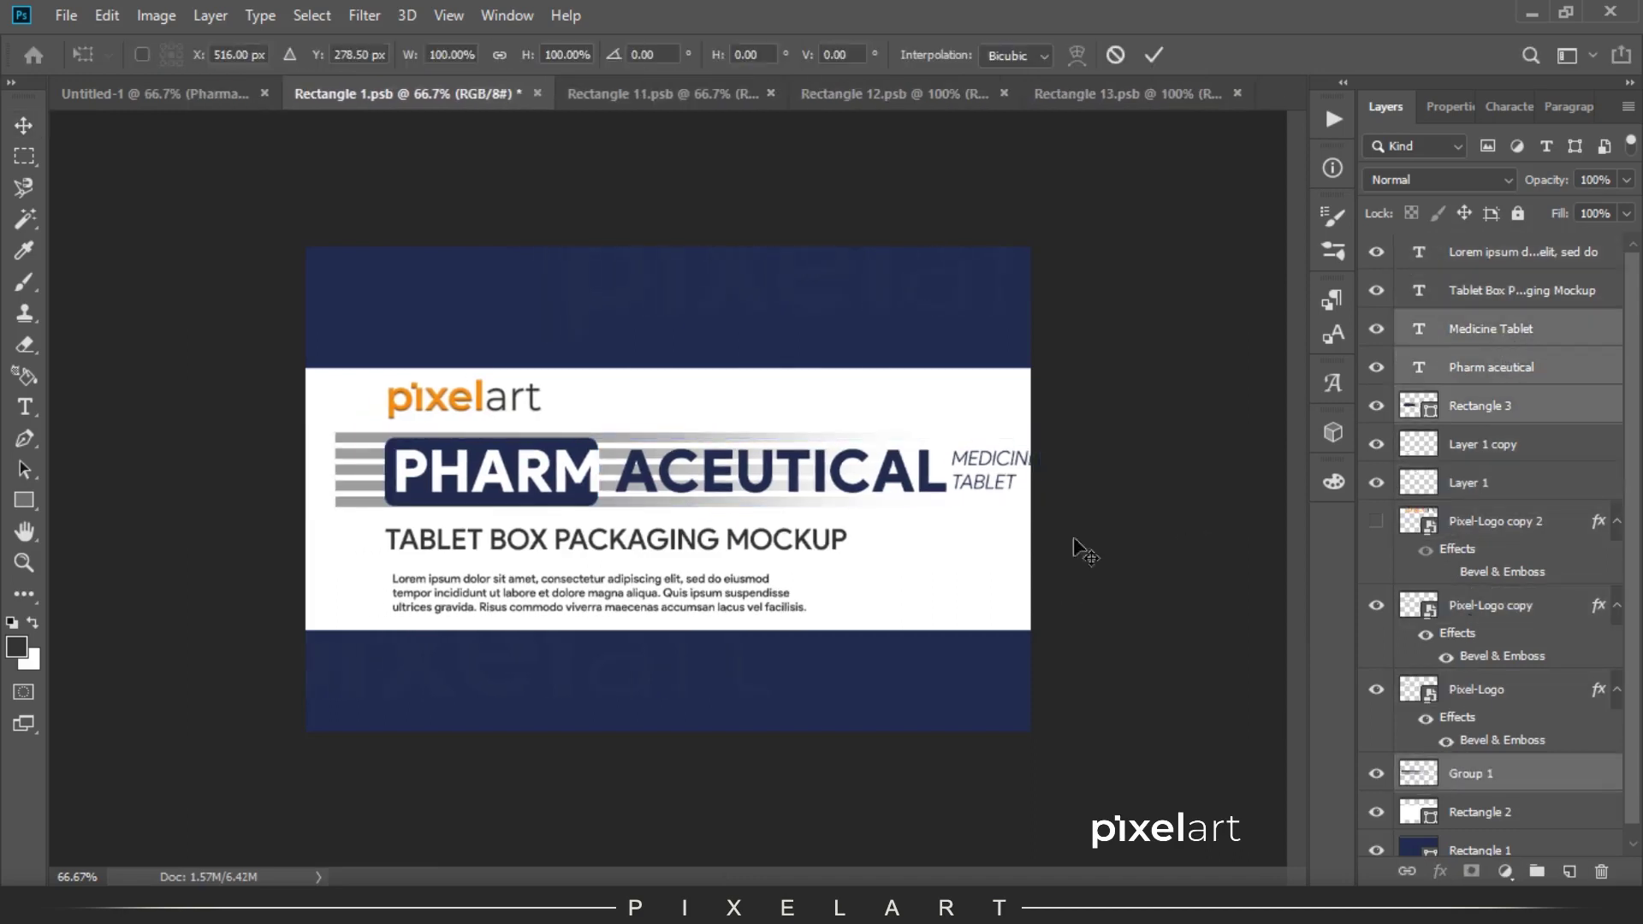
{"action": "left_click_drag", "start_coordinate": [1091, 458], "coordinate": [1046, 458]}
{"action": "left_click", "coordinate": [1494, 775]}
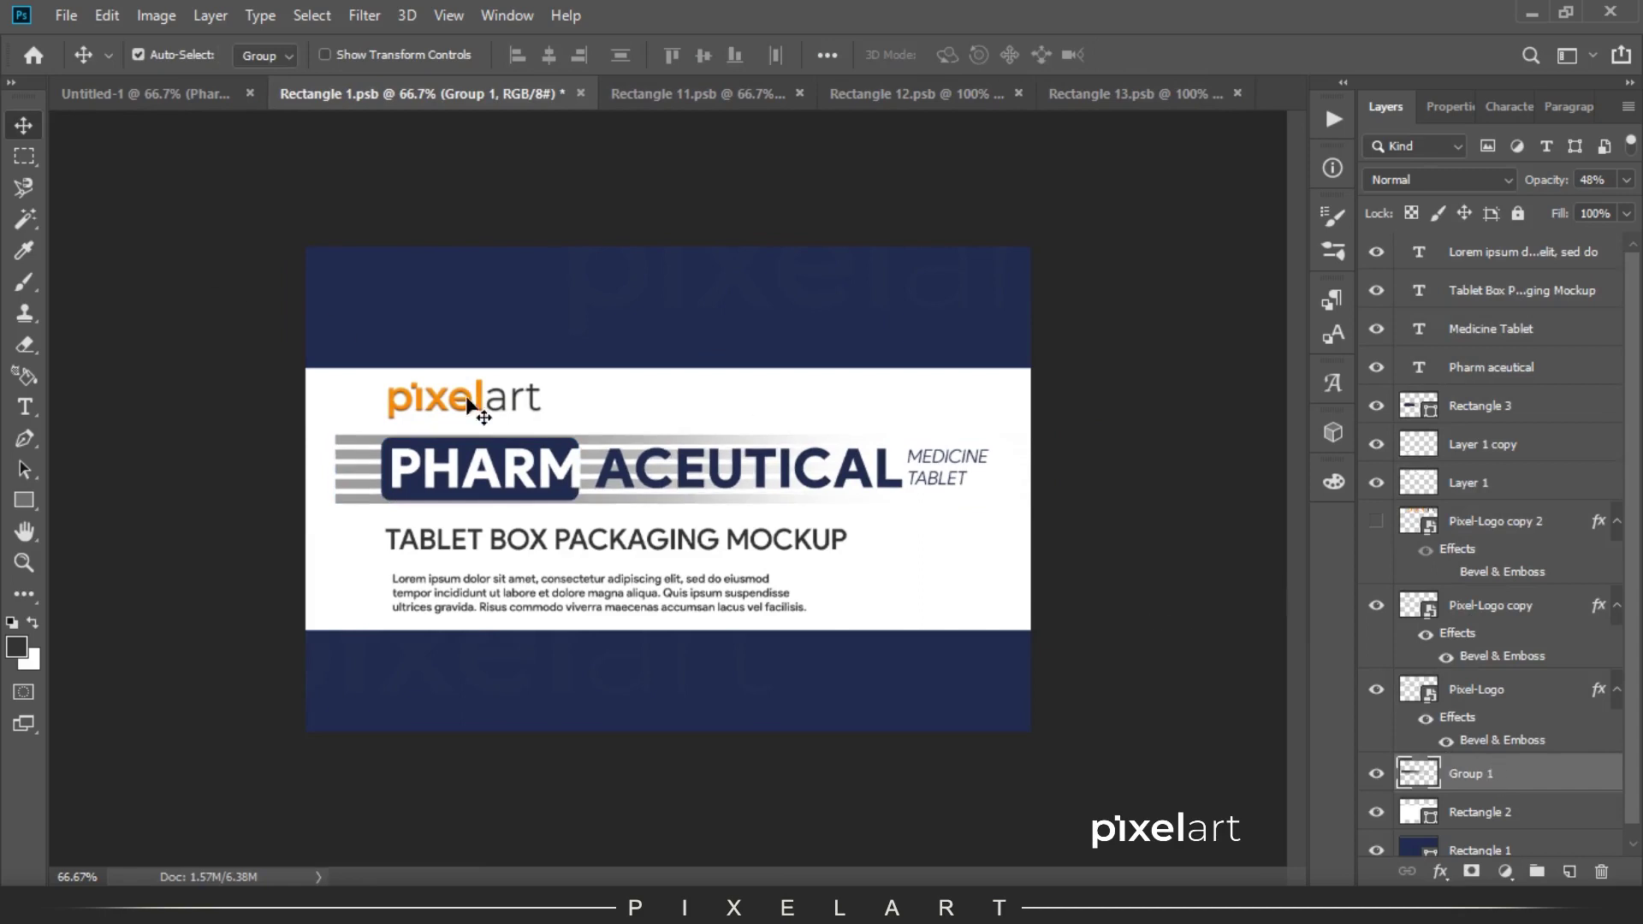
Save the label artwork and check it on the box mockup.
{"action": "left_click", "coordinate": [66, 15]}
{"action": "left_click", "coordinate": [95, 231]}
{"action": "left_click", "coordinate": [130, 95]}
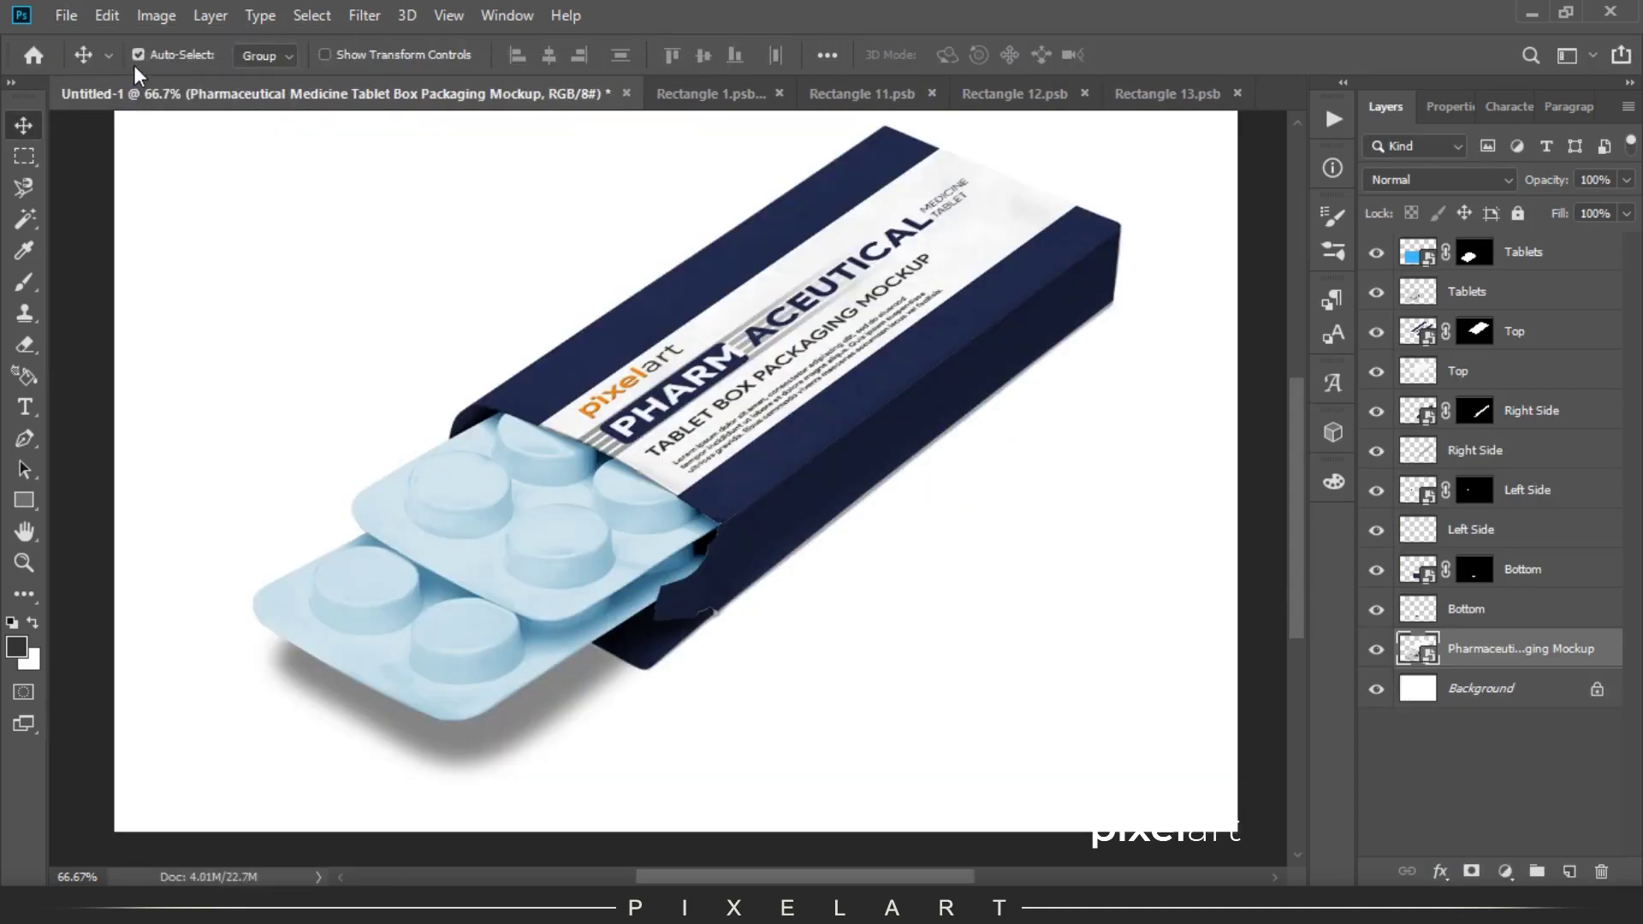
{"action": "left_click", "coordinate": [702, 94]}
Narrow the selected label artwork from its right edge and save it.
{"action": "key", "text": "ctrl+t"}
{"action": "left_click_drag", "start_coordinate": [1094, 488], "coordinate": [1031, 487]}
{"action": "key", "text": "Return"}
{"action": "left_click", "coordinate": [66, 14]}
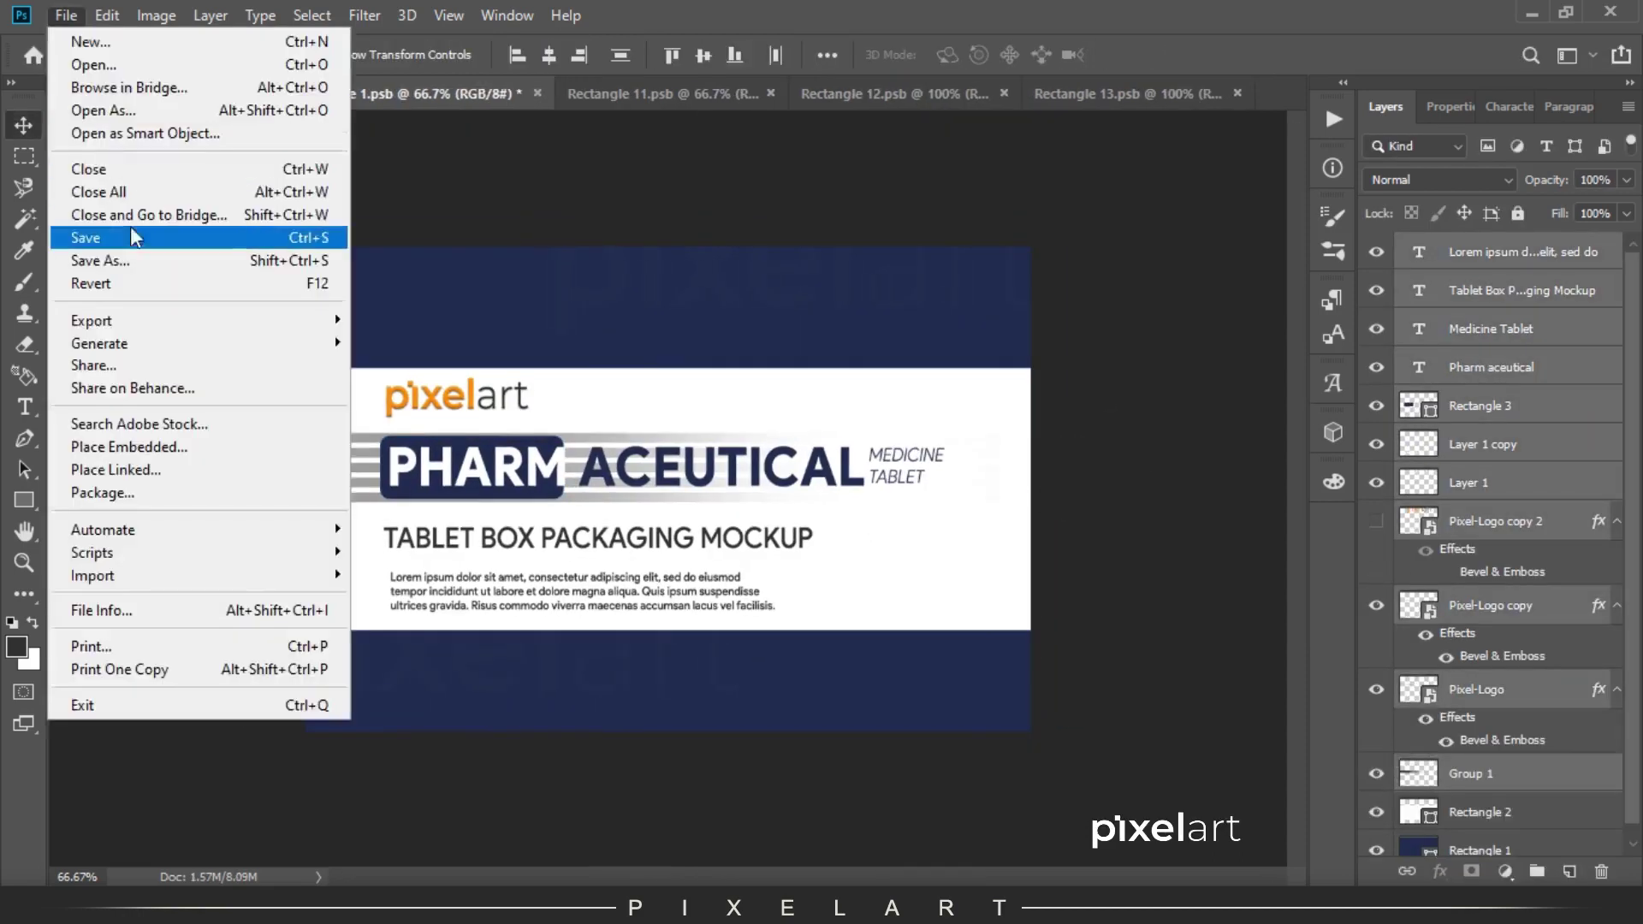
{"action": "left_click", "coordinate": [94, 228]}
{"action": "left_click", "coordinate": [163, 96]}
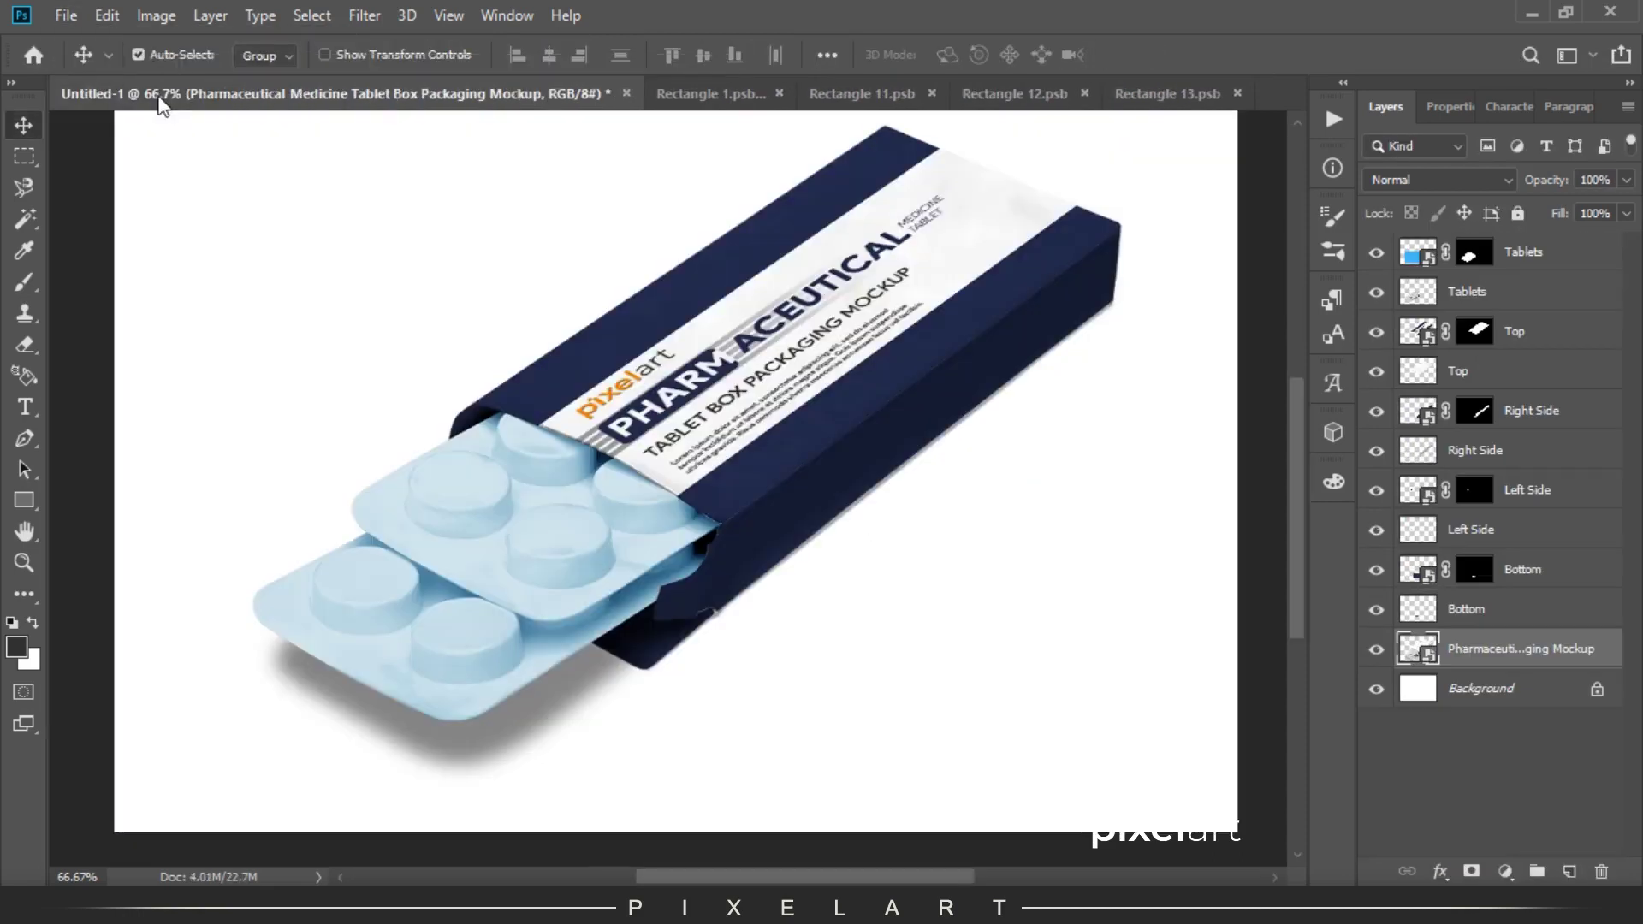
{"action": "left_click", "coordinate": [710, 93]}
Set TABLET BOX PACKAGING to Product Sans Light with MOCKUP in Bold, and save.
{"action": "left_click_drag", "start_coordinate": [384, 537], "coordinate": [680, 537]}
{"action": "left_click", "coordinate": [347, 55]}
{"action": "type", "text": "Product Sans"}
{"action": "left_click", "coordinate": [256, 223]}
{"action": "left_click", "coordinate": [346, 55]}
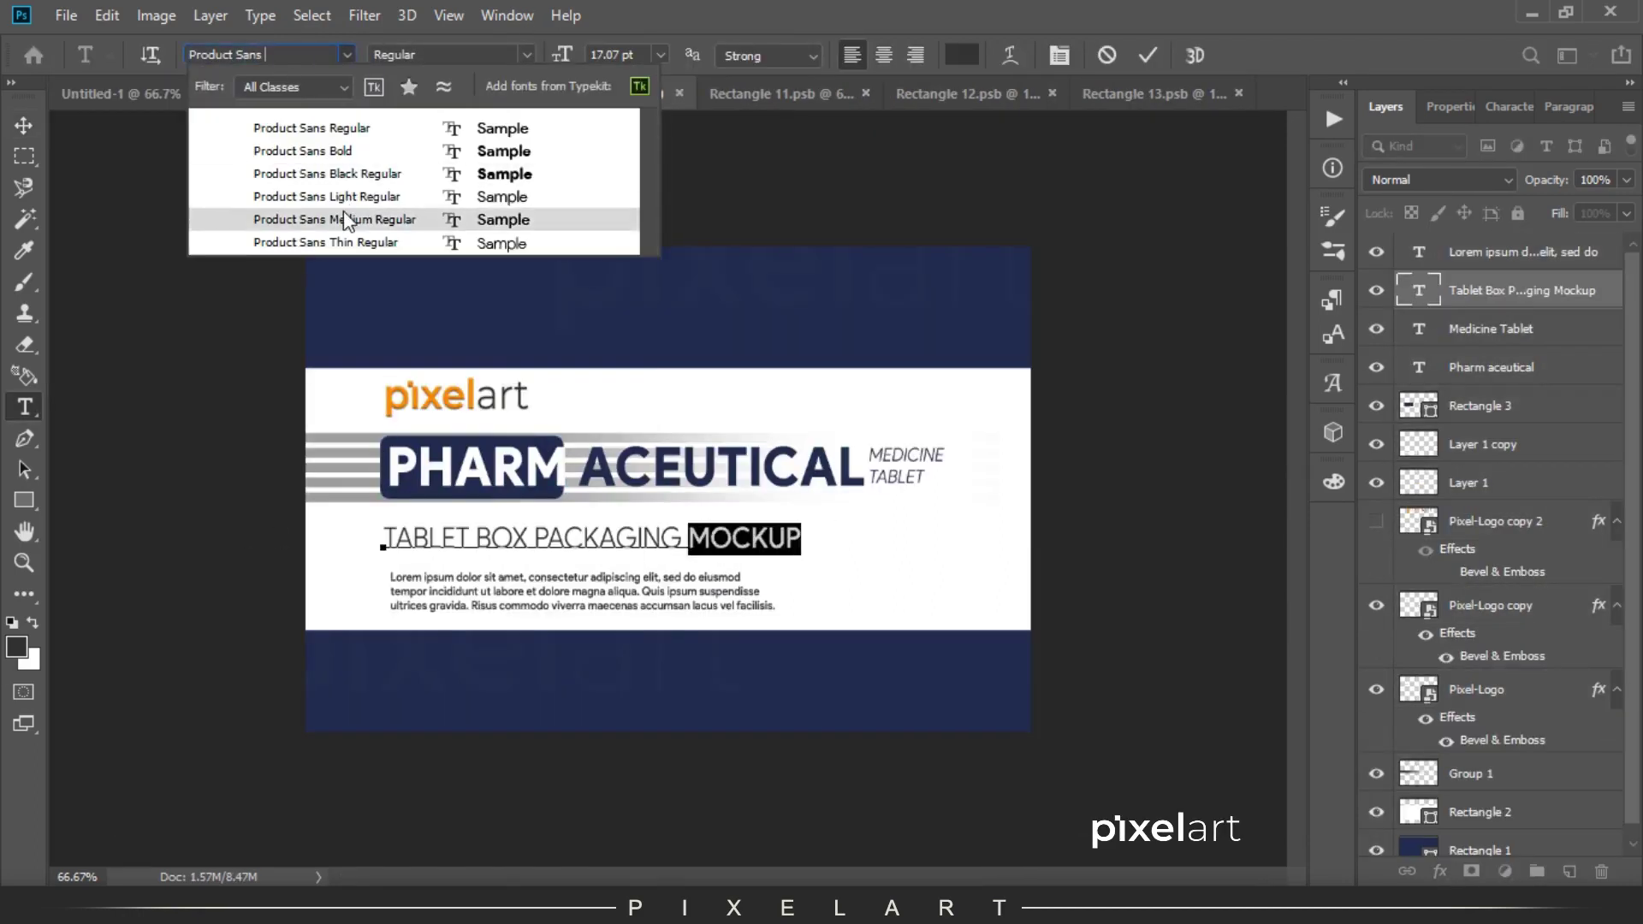
{"action": "left_click", "coordinate": [368, 152]}
{"action": "left_click", "coordinate": [24, 125]}
{"action": "key", "text": "ctrl+s"}
{"action": "left_click", "coordinate": [139, 95]}
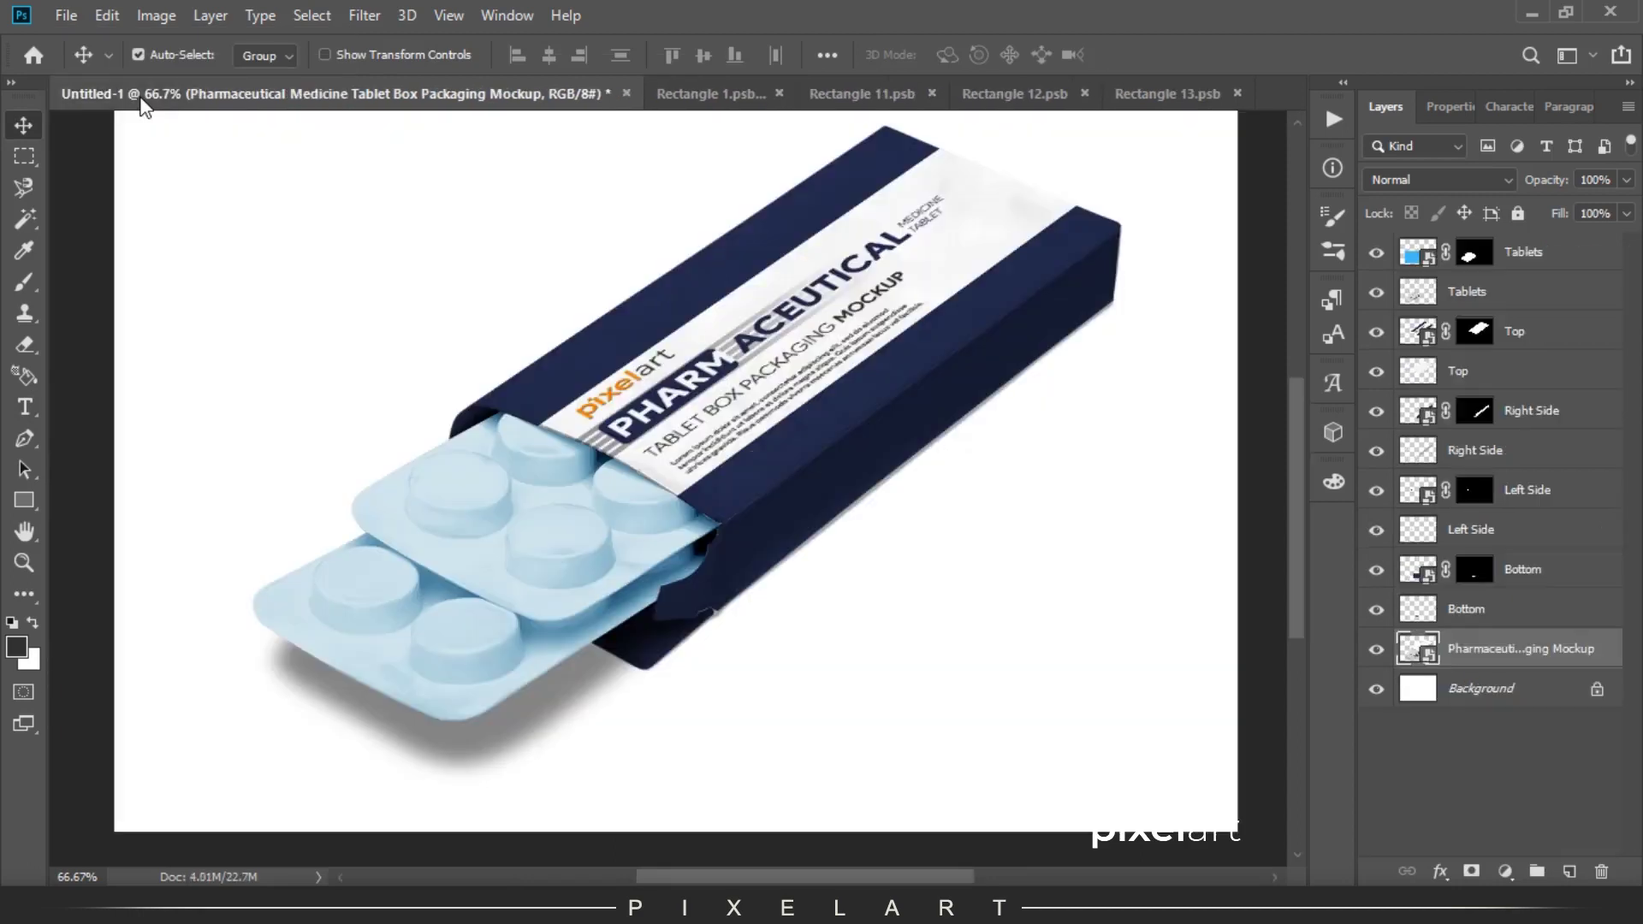
{"action": "left_click", "coordinate": [690, 86]}
Hide the grey stripes group, fine-tune the Rectangle 3 PHARM box width, and save.
{"action": "left_click", "coordinate": [1376, 774]}
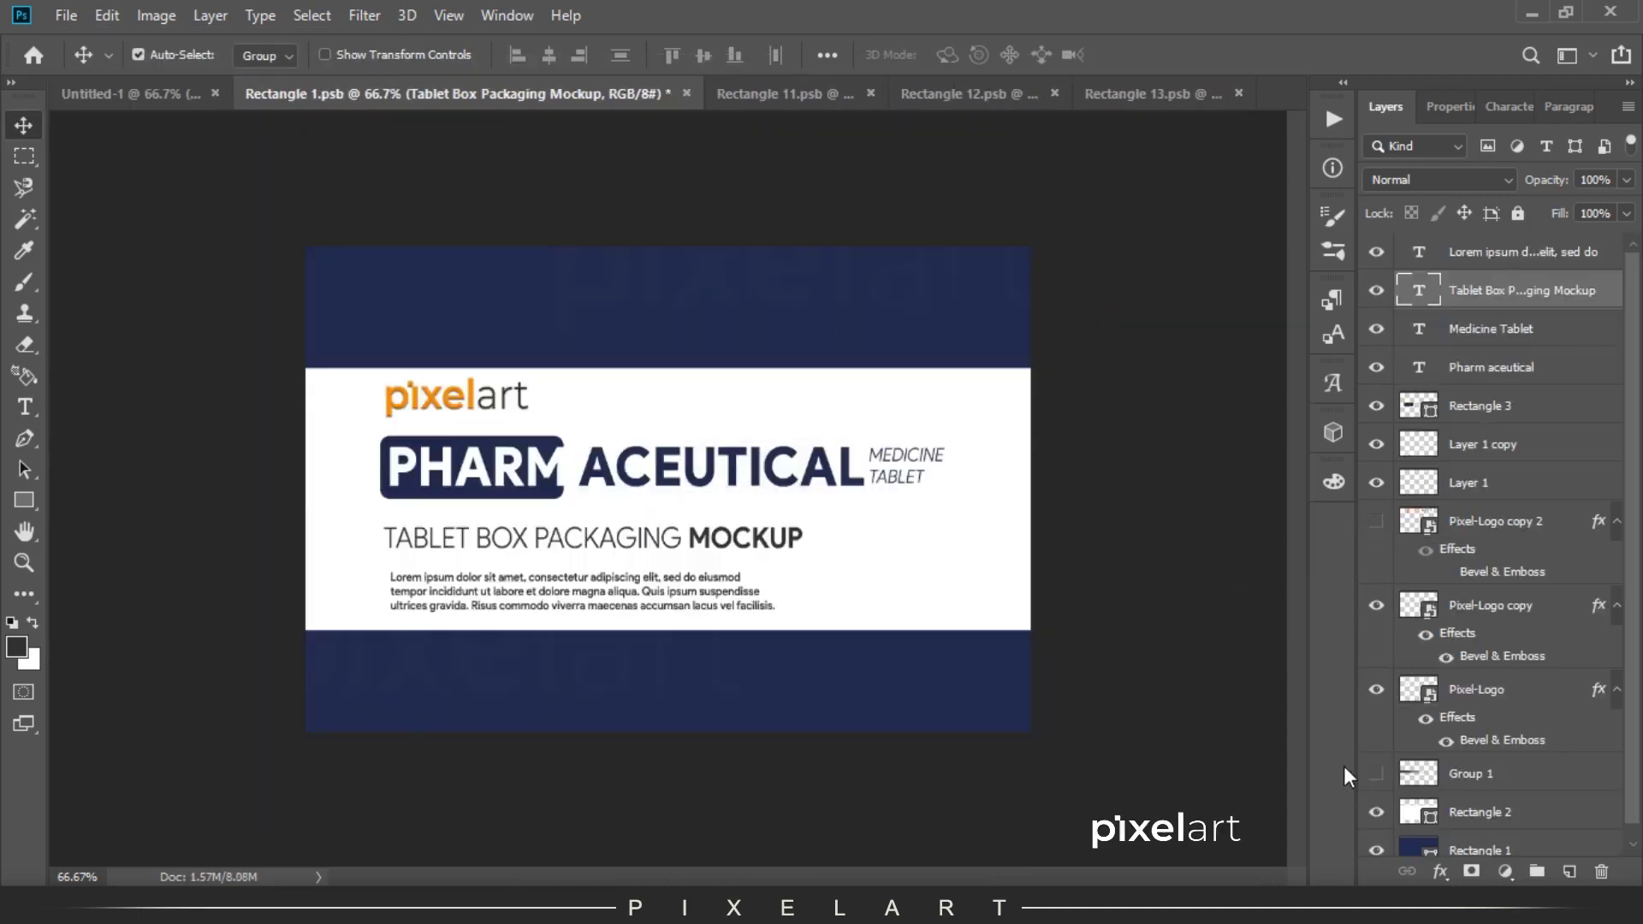
{"action": "left_click", "coordinate": [1476, 406]}
{"action": "key", "text": "ctrl+t"}
{"action": "left_click_drag", "start_coordinate": [564, 467], "coordinate": [579, 466]}
{"action": "key", "text": "Return"}
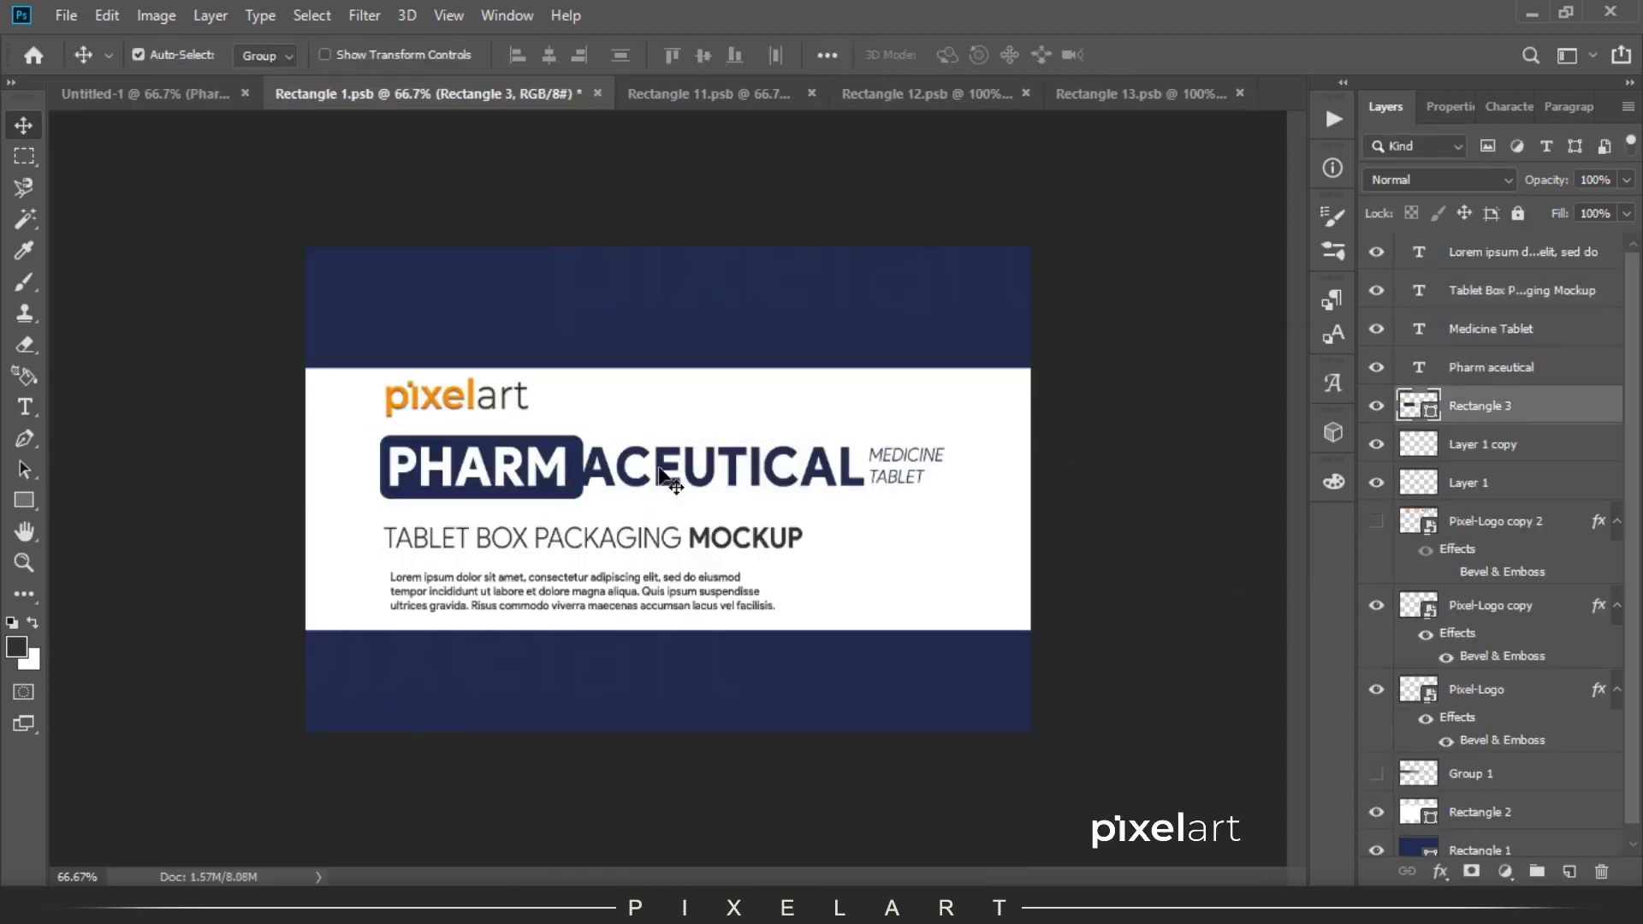
{"action": "key", "text": "ctrl+plus"}
{"action": "key", "text": "ctrl+plus"}
{"action": "key", "text": "ctrl+t"}
{"action": "left_click_drag", "start_coordinate": [414, 423], "coordinate": [394, 423]}
{"action": "key", "text": "Return"}
{"action": "key", "text": "ctrl+1"}
{"action": "left_click", "coordinate": [66, 14]}
{"action": "left_click", "coordinate": [157, 242]}
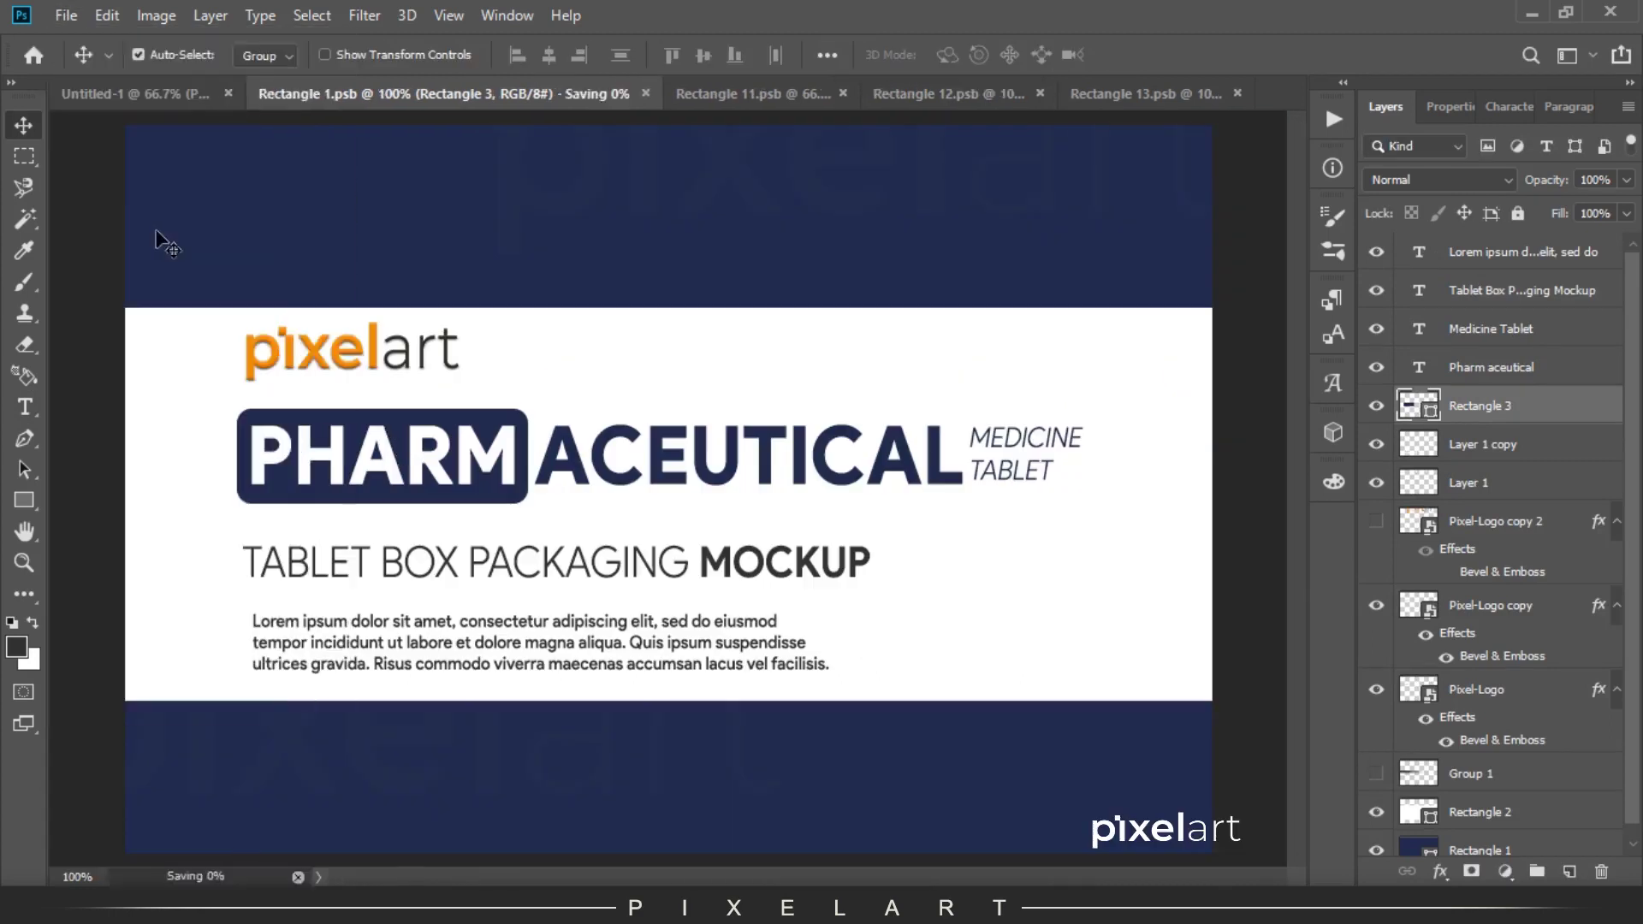
Nudge the tagline up and give the Lorem ipsum paragraph a lighter font.
{"action": "left_click", "coordinate": [1510, 292]}
{"action": "key", "text": "shift+Up"}
{"action": "key", "text": "shift+Up"}
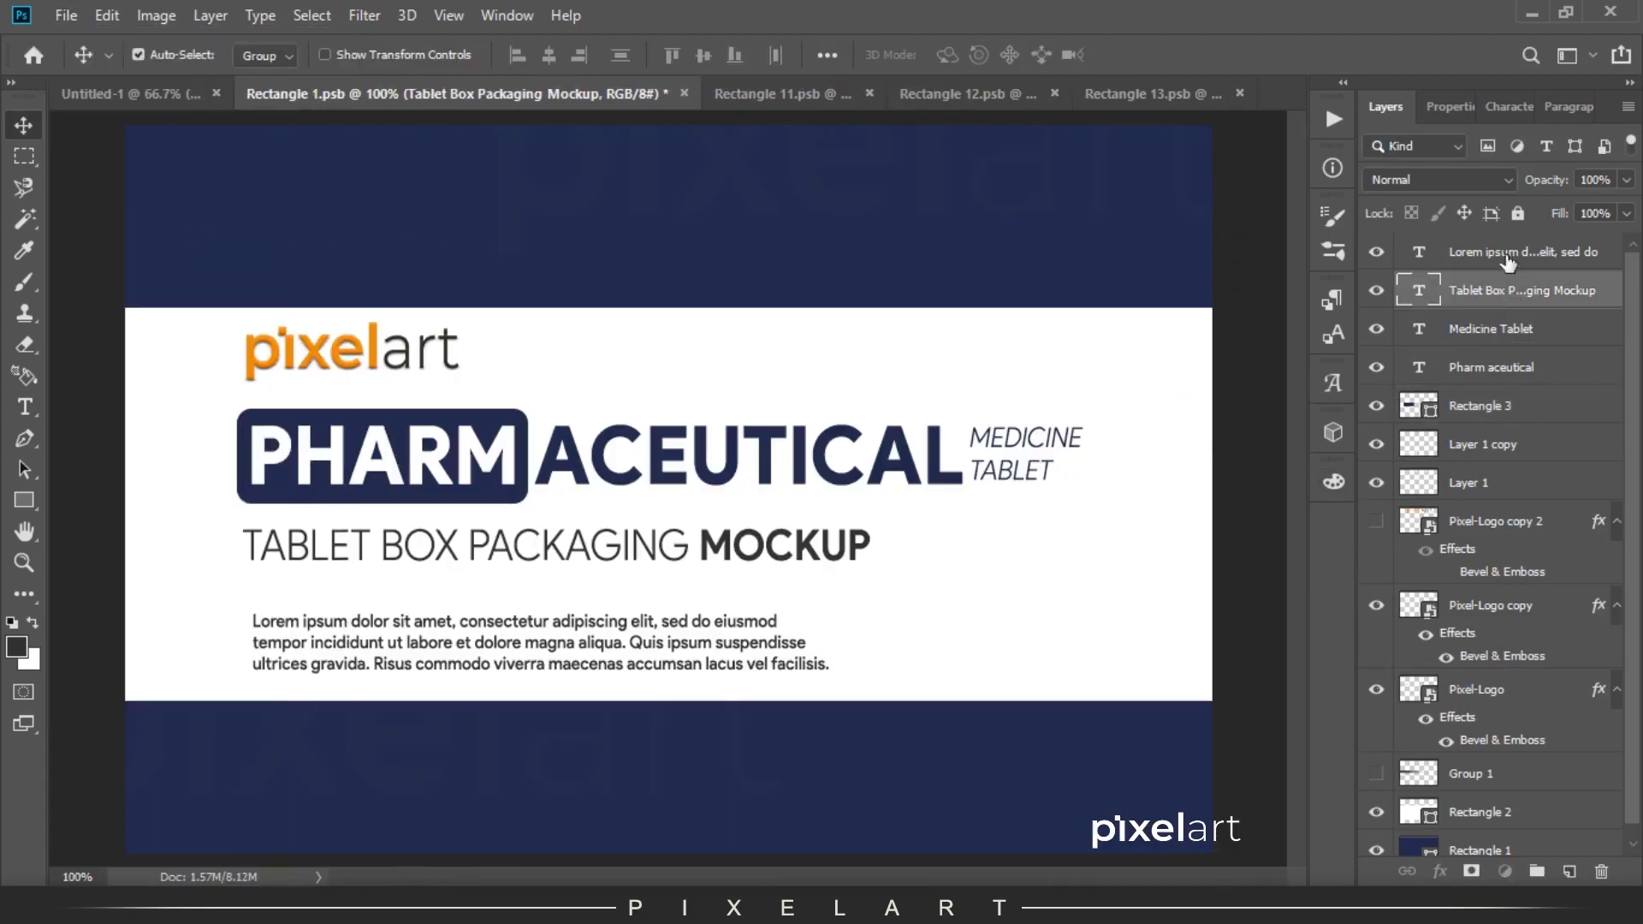
{"action": "double_click", "coordinate": [1418, 251]}
{"action": "left_click", "coordinate": [355, 54]}
{"action": "left_click", "coordinate": [342, 129]}
Resize the paragraph text box so it wraps to three lines, and save the label.
{"action": "double_click", "coordinate": [658, 635]}
{"action": "left_click_drag", "start_coordinate": [829, 603], "coordinate": [1095, 602]}
{"action": "left_click", "coordinate": [23, 125]}
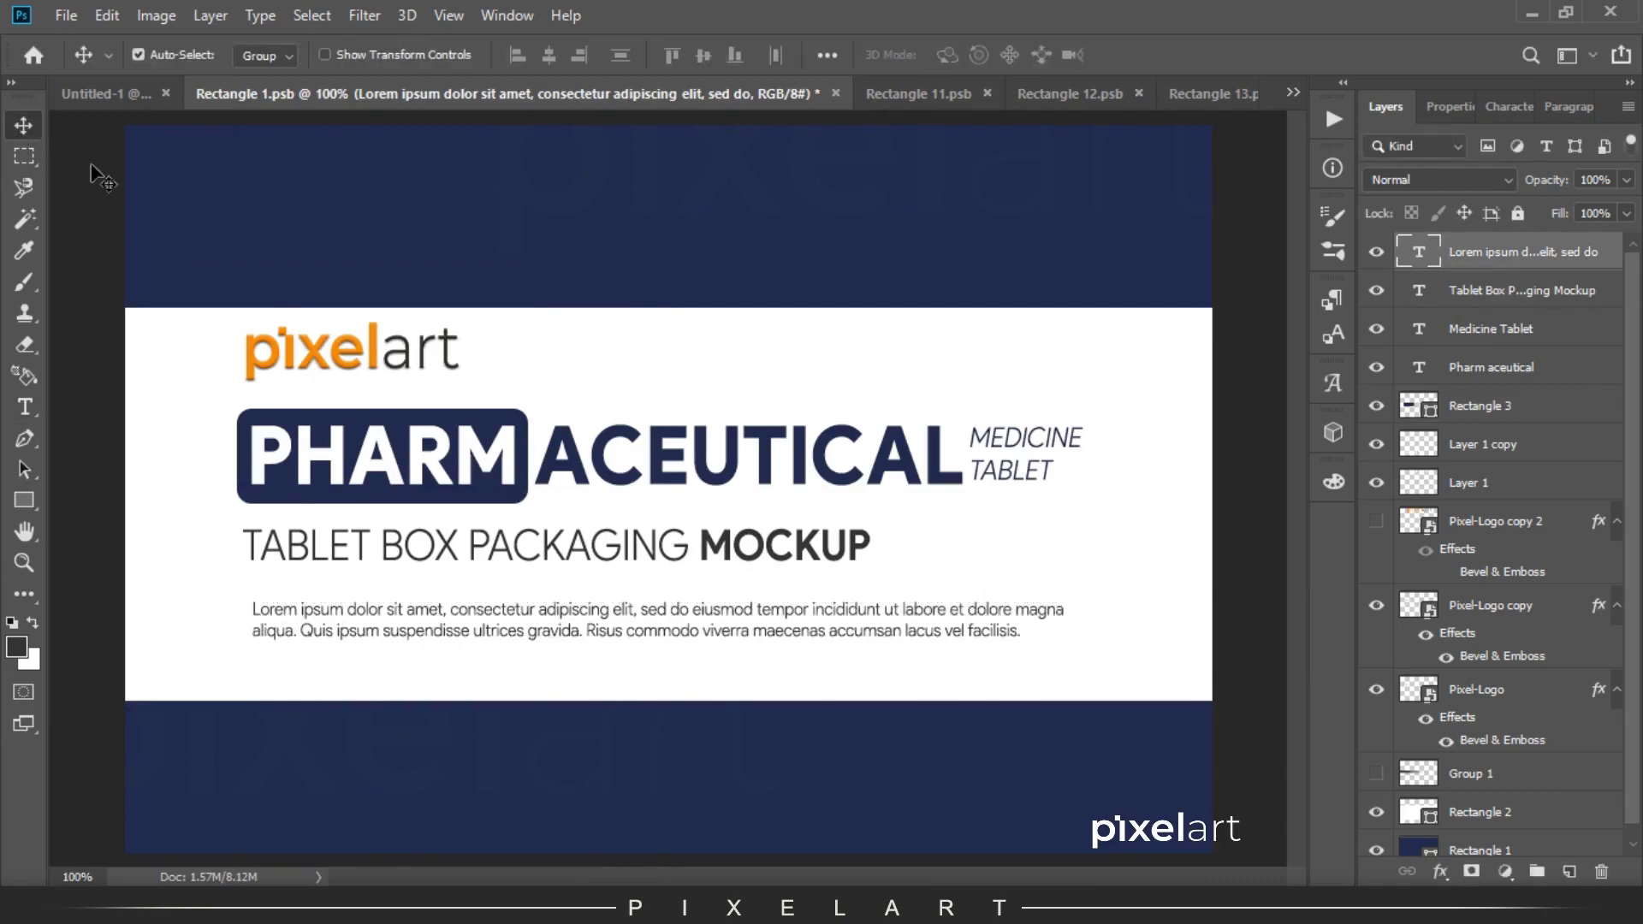
{"action": "double_click", "coordinate": [933, 617]}
{"action": "left_click_drag", "start_coordinate": [1081, 642], "coordinate": [873, 641]}
{"action": "left_click", "coordinate": [66, 14]}
{"action": "left_click", "coordinate": [150, 214]}
{"action": "left_click", "coordinate": [100, 96]}
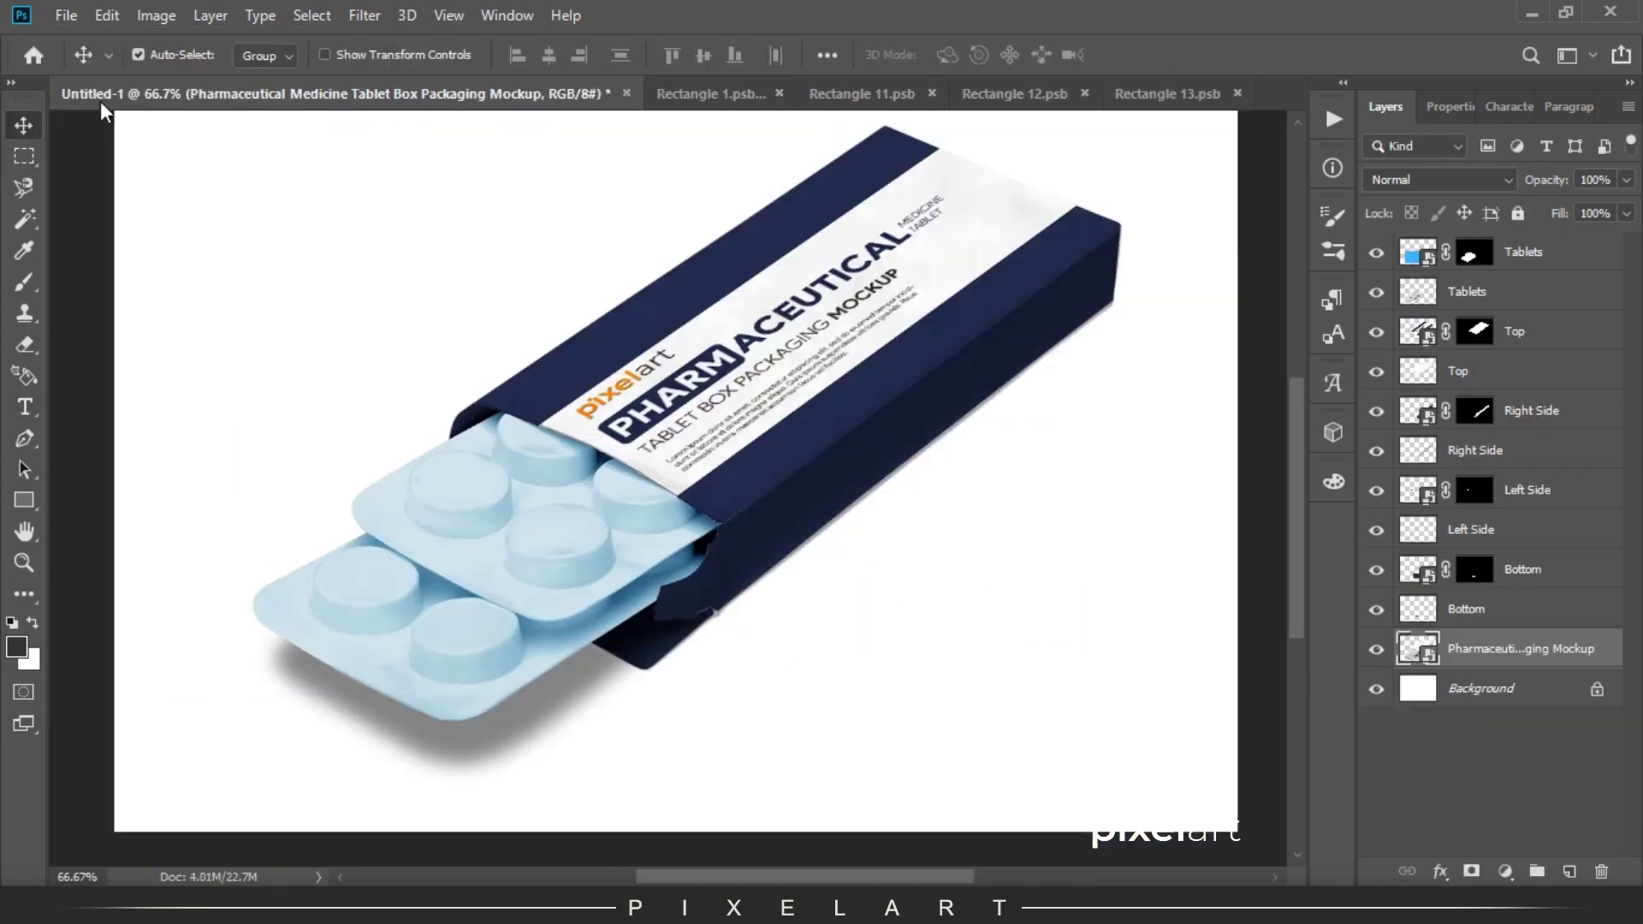
Add a text layer on the narrow blue side panel document.
{"action": "left_click", "coordinate": [838, 94]}
{"action": "key", "text": "t"}
{"action": "left_click", "coordinate": [643, 464]}
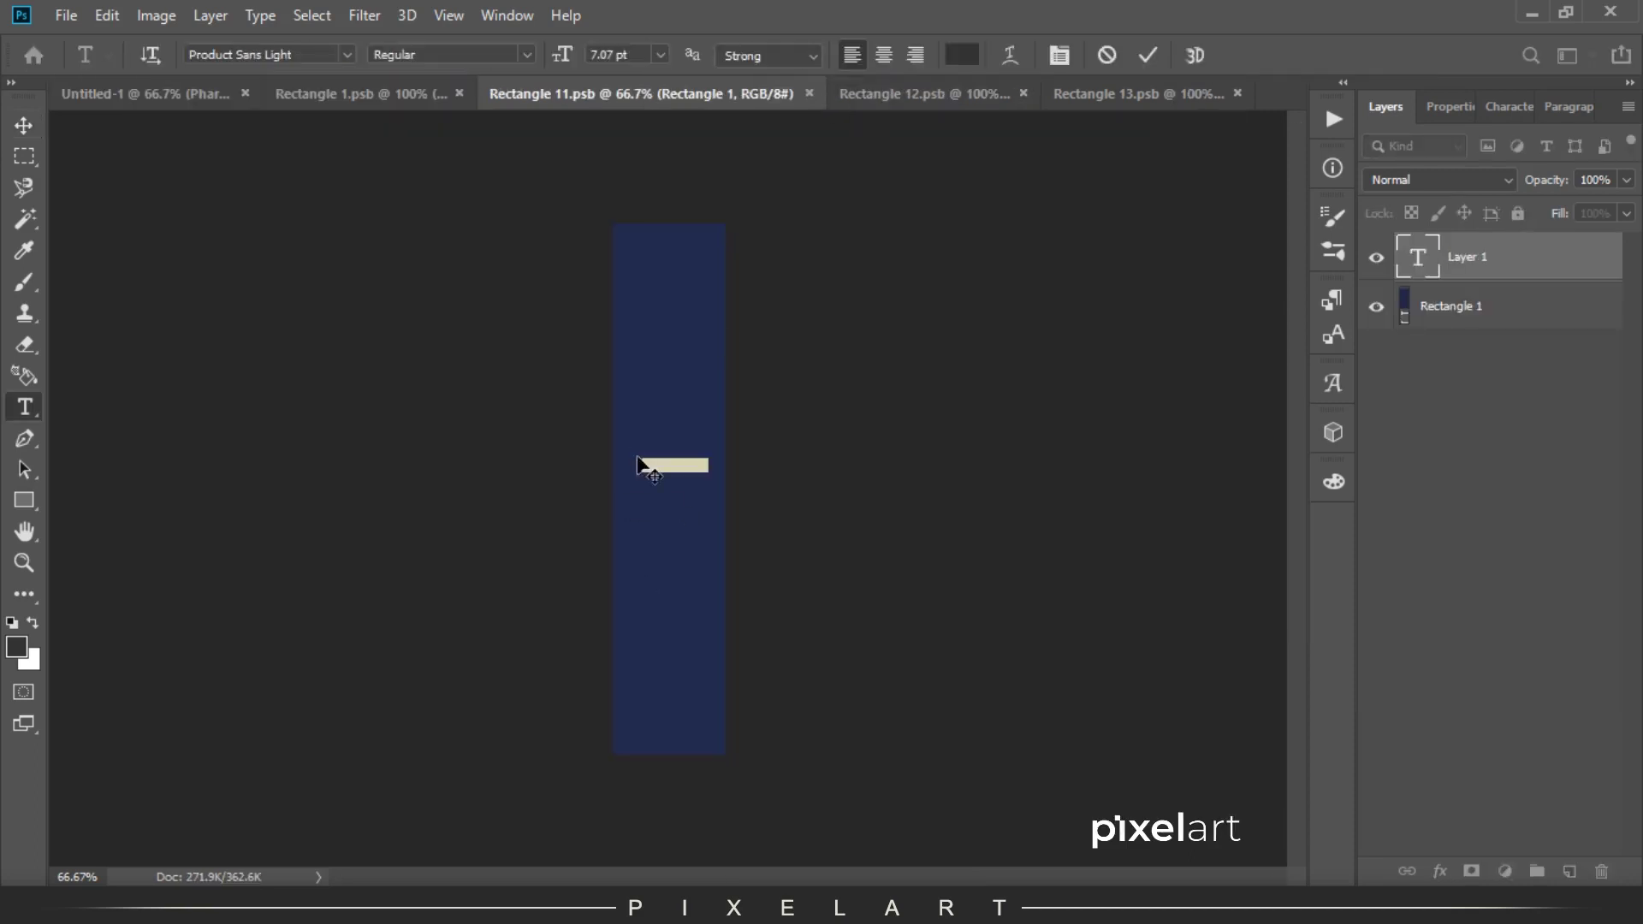
{"action": "key", "text": "v"}
Bring the big pixelart logo into the side panel, shrunk and rotated vertically.
{"action": "left_click", "coordinate": [385, 96]}
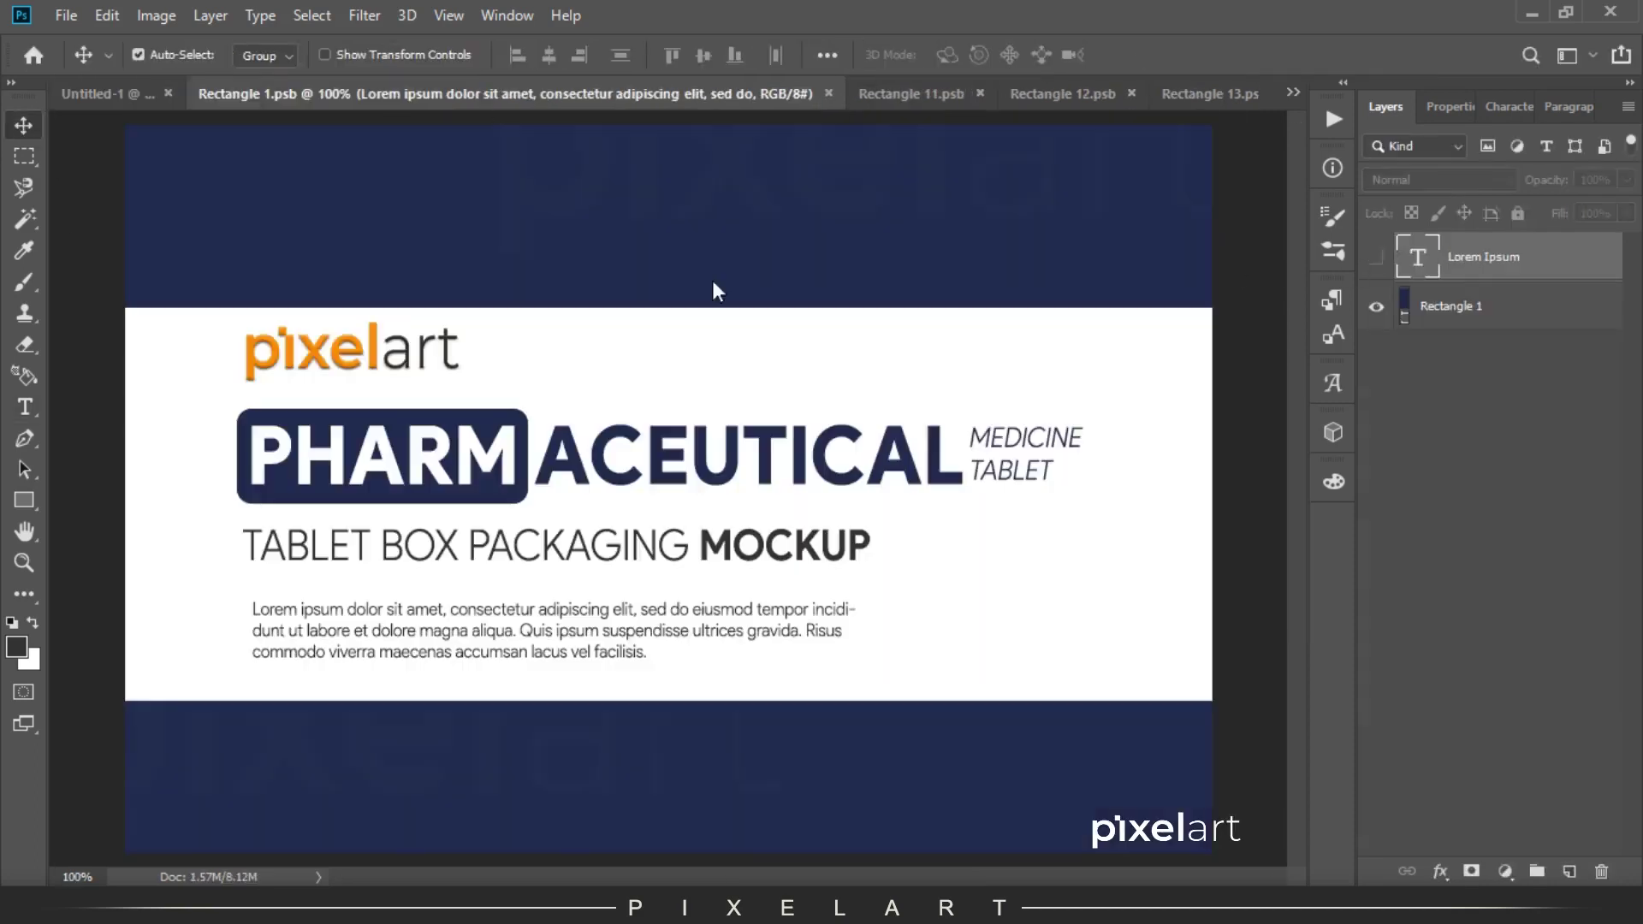
{"action": "left_click_drag", "start_coordinate": [1494, 529], "coordinate": [1455, 257]}
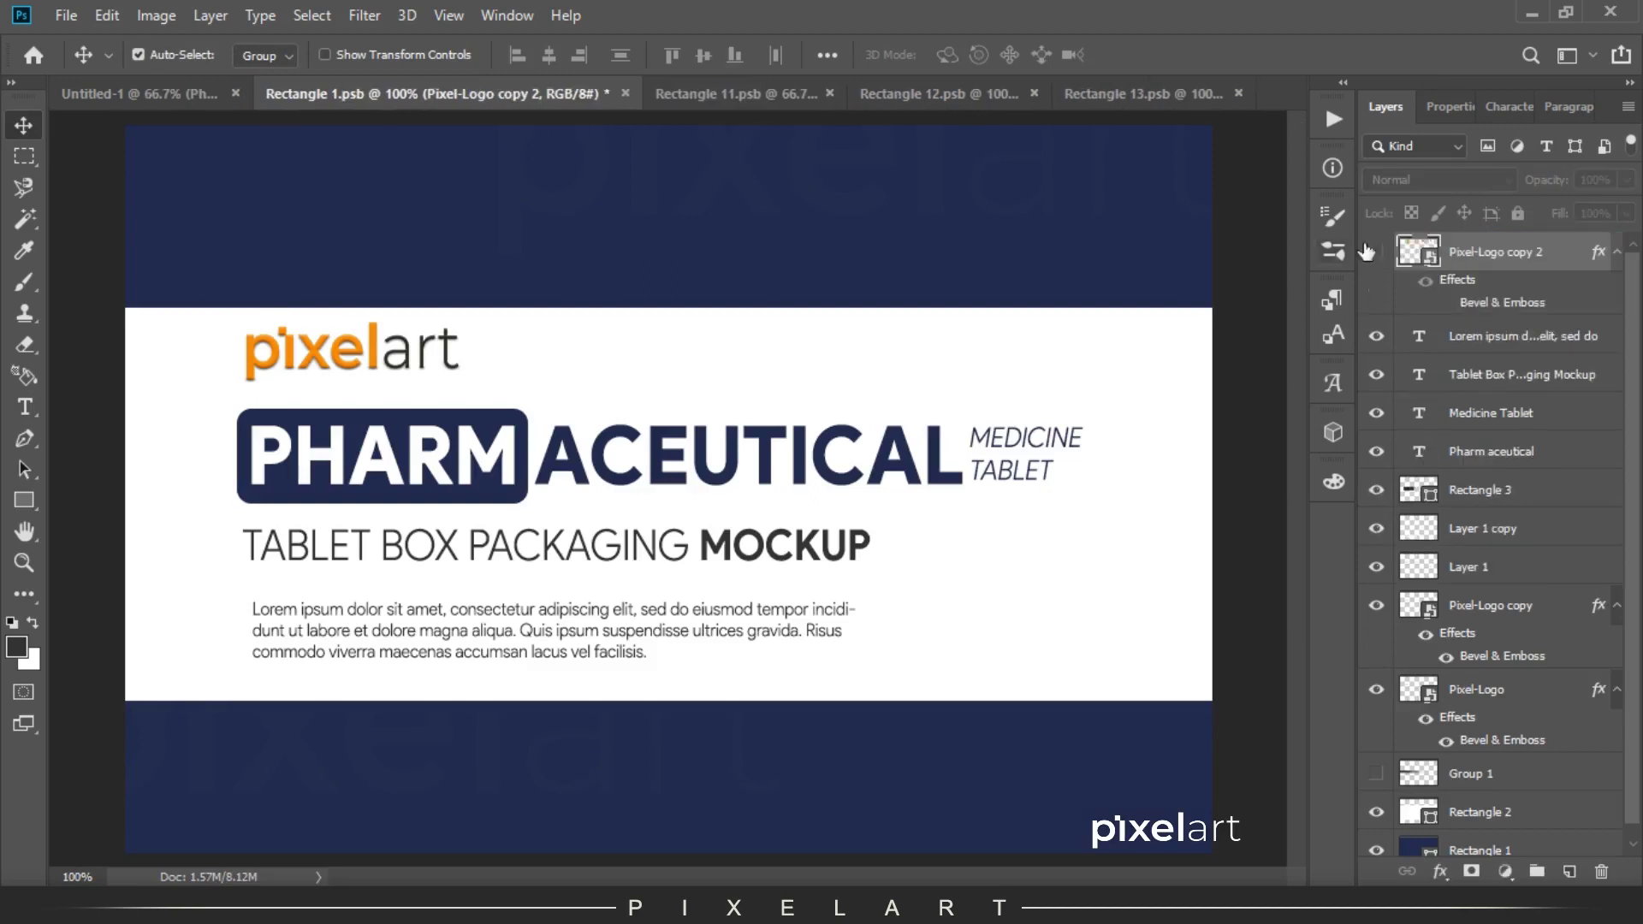
{"action": "left_click_drag", "start_coordinate": [599, 206], "coordinate": [639, 433]}
{"action": "key", "text": "ctrl+t"}
{"action": "left_click_drag", "start_coordinate": [968, 782], "coordinate": [686, 488]}
{"action": "mouse_move", "coordinate": [687, 356]}
{"action": "left_mouse_down"}
{"action": "mouse_move", "coordinate": [560, 384]}
{"action": "mouse_move", "coordinate": [767, 397]}
{"action": "left_mouse_up"}
{"action": "key", "text": "Return"}
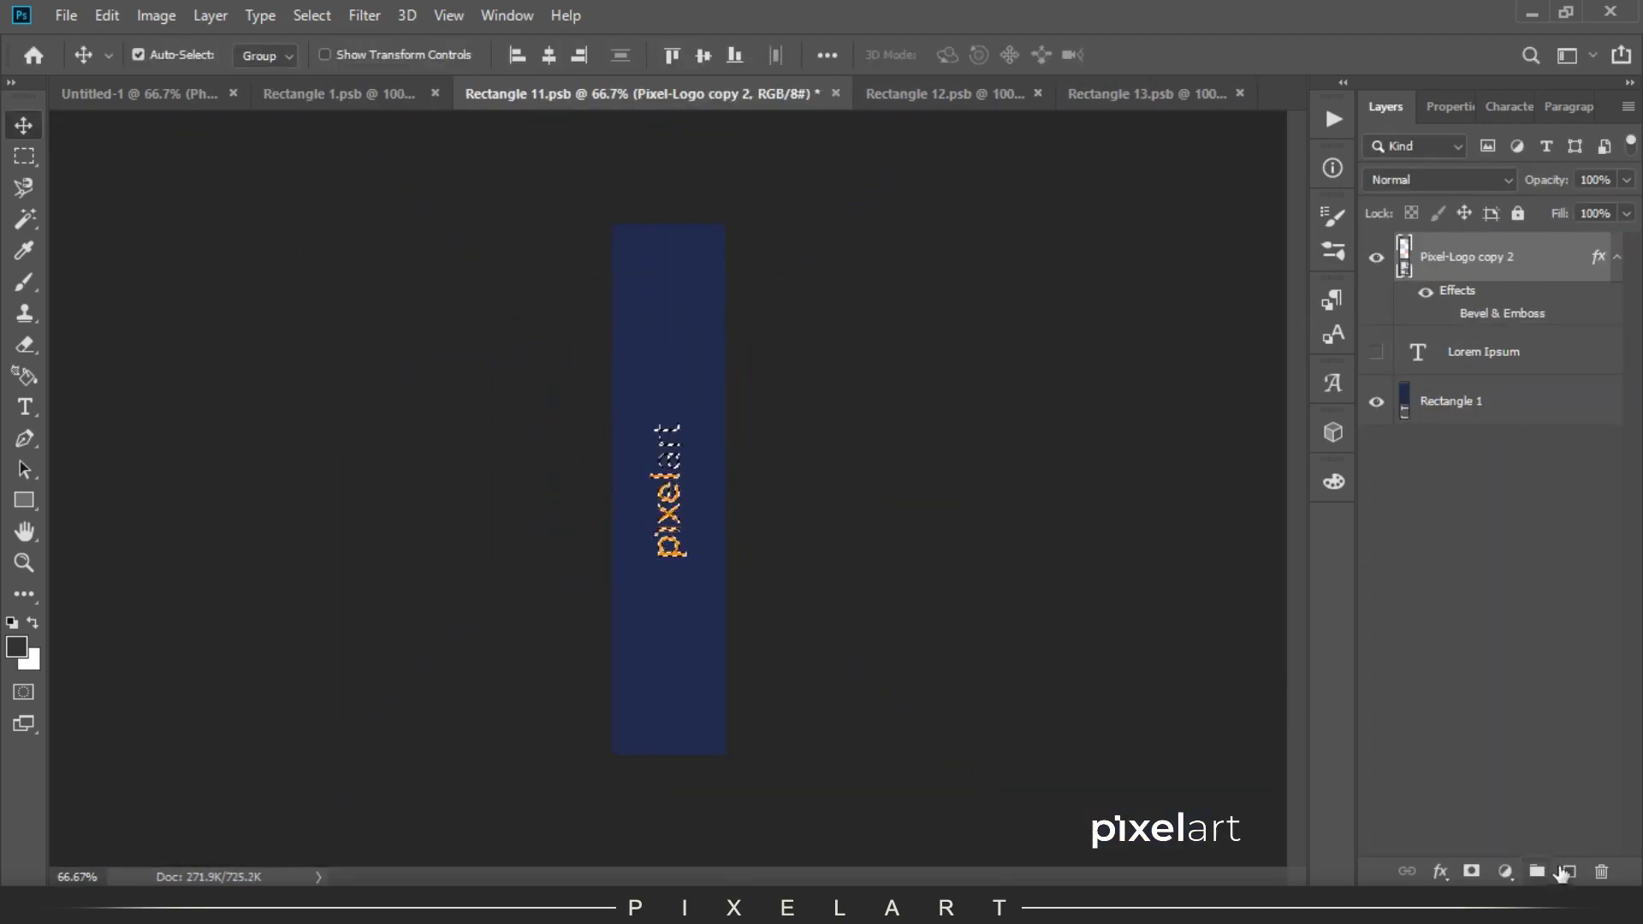
Add an empty layer and save the side panel artwork, checking the mockup.
{"action": "key", "text": "ctrl+shift+alt+n"}
{"action": "left_click", "coordinate": [64, 16]}
{"action": "left_click", "coordinate": [111, 229]}
{"action": "left_click", "coordinate": [182, 89]}
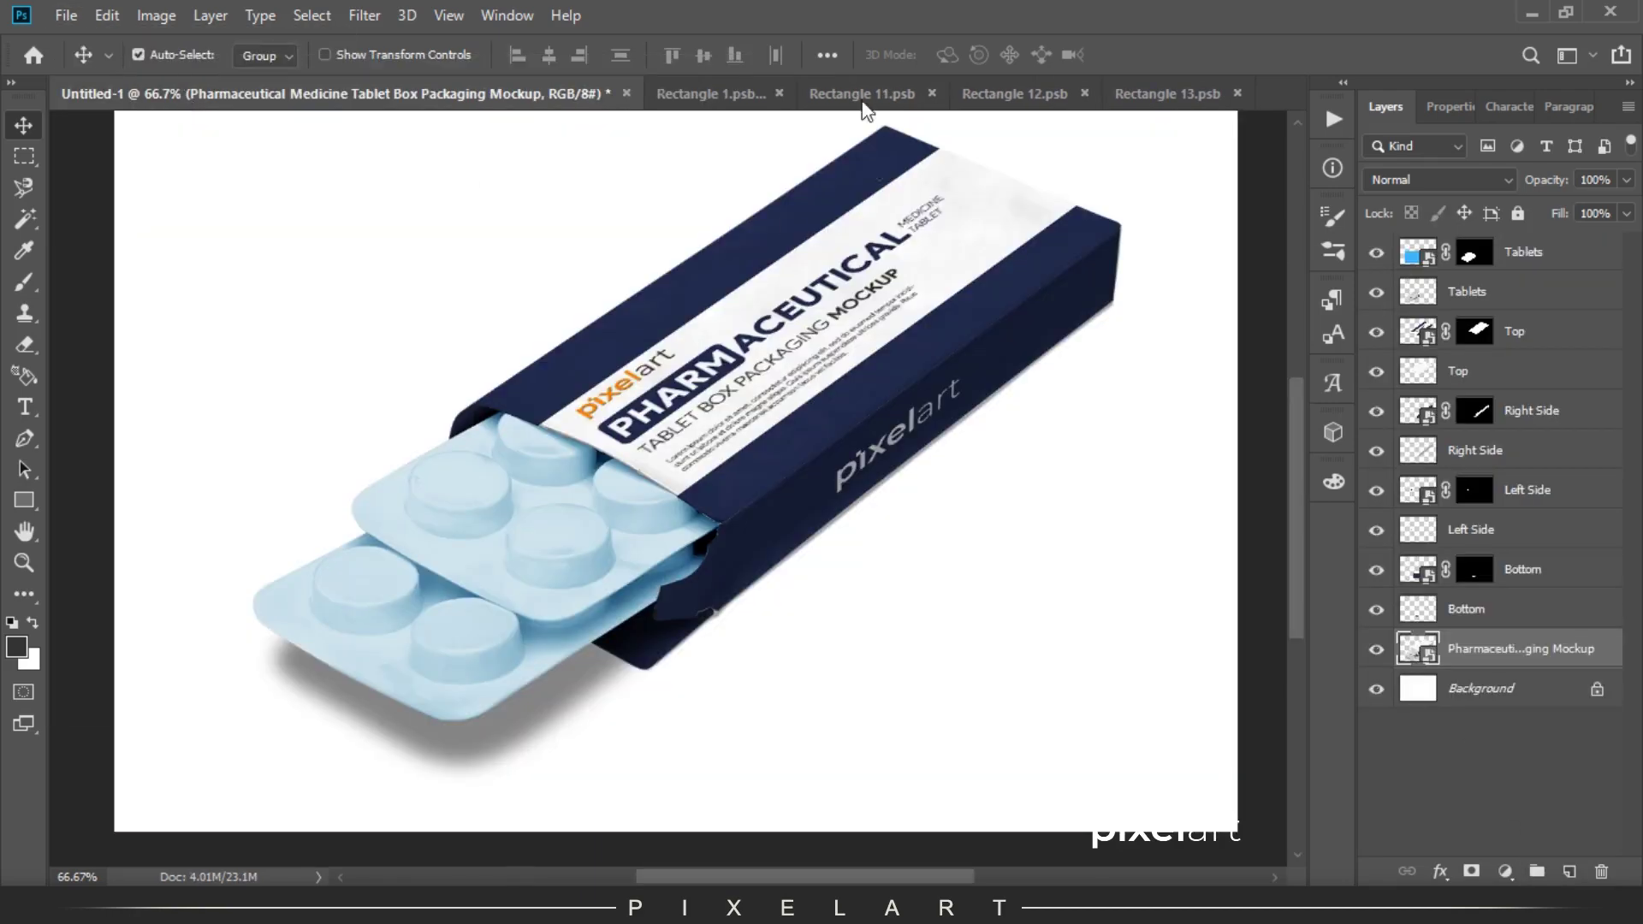
Sample the navy colour and fill the small panel rectangle with it.
{"action": "left_click", "coordinate": [992, 92]}
{"action": "key", "text": "i"}
{"action": "left_click", "coordinate": [653, 488], "text": "alt"}
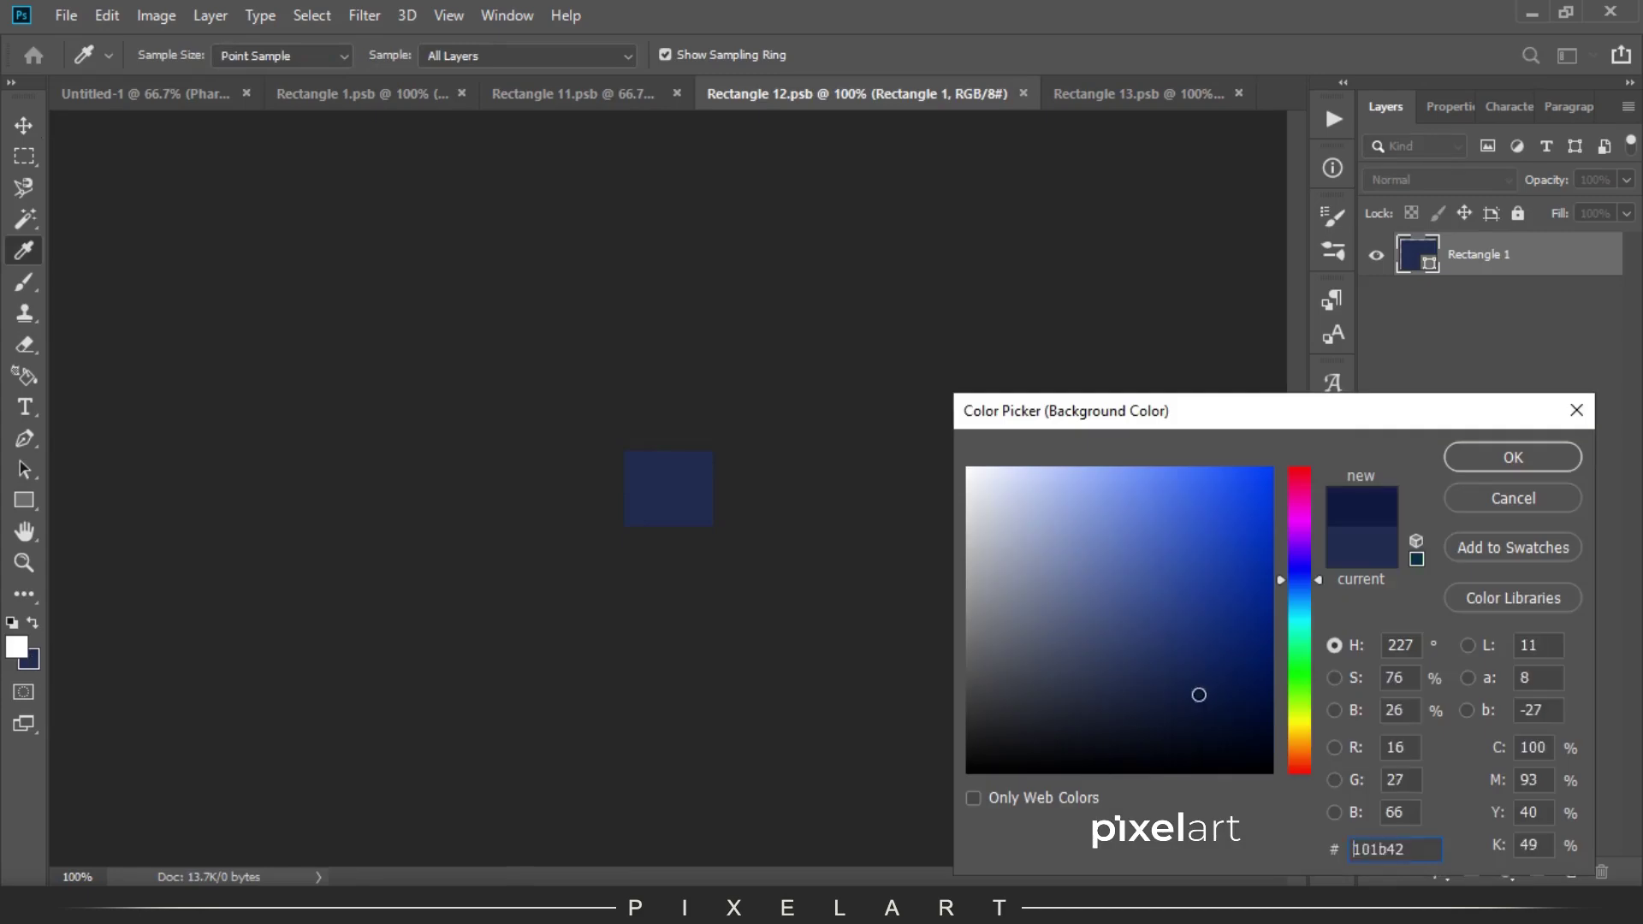
{"action": "left_click", "coordinate": [1461, 468]}
{"action": "key", "text": "ctrl+BackSpace"}
{"action": "left_click", "coordinate": [66, 16]}
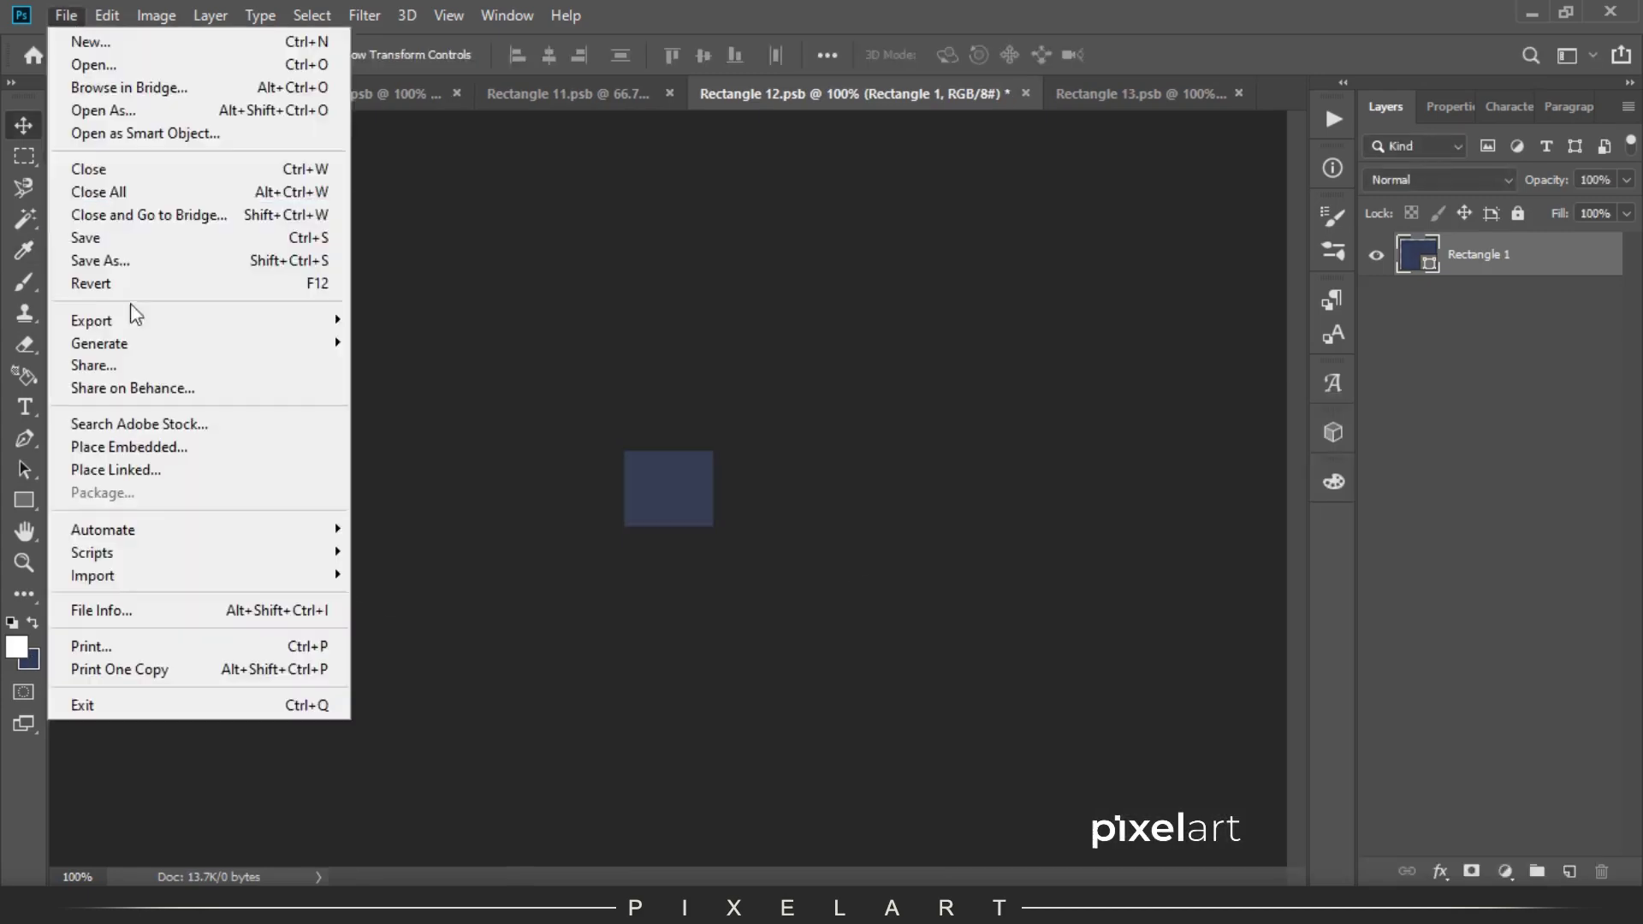
{"action": "left_click", "coordinate": [112, 232]}
Fill Rectangle 13 with navy, save it, and zoom out on the pill box mockup.
{"action": "key", "text": "ctrl+Tab"}
{"action": "key", "text": "ctrl+BackSpace"}
{"action": "left_click", "coordinate": [65, 16]}
{"action": "left_click", "coordinate": [112, 232]}
{"action": "left_click", "coordinate": [151, 93]}
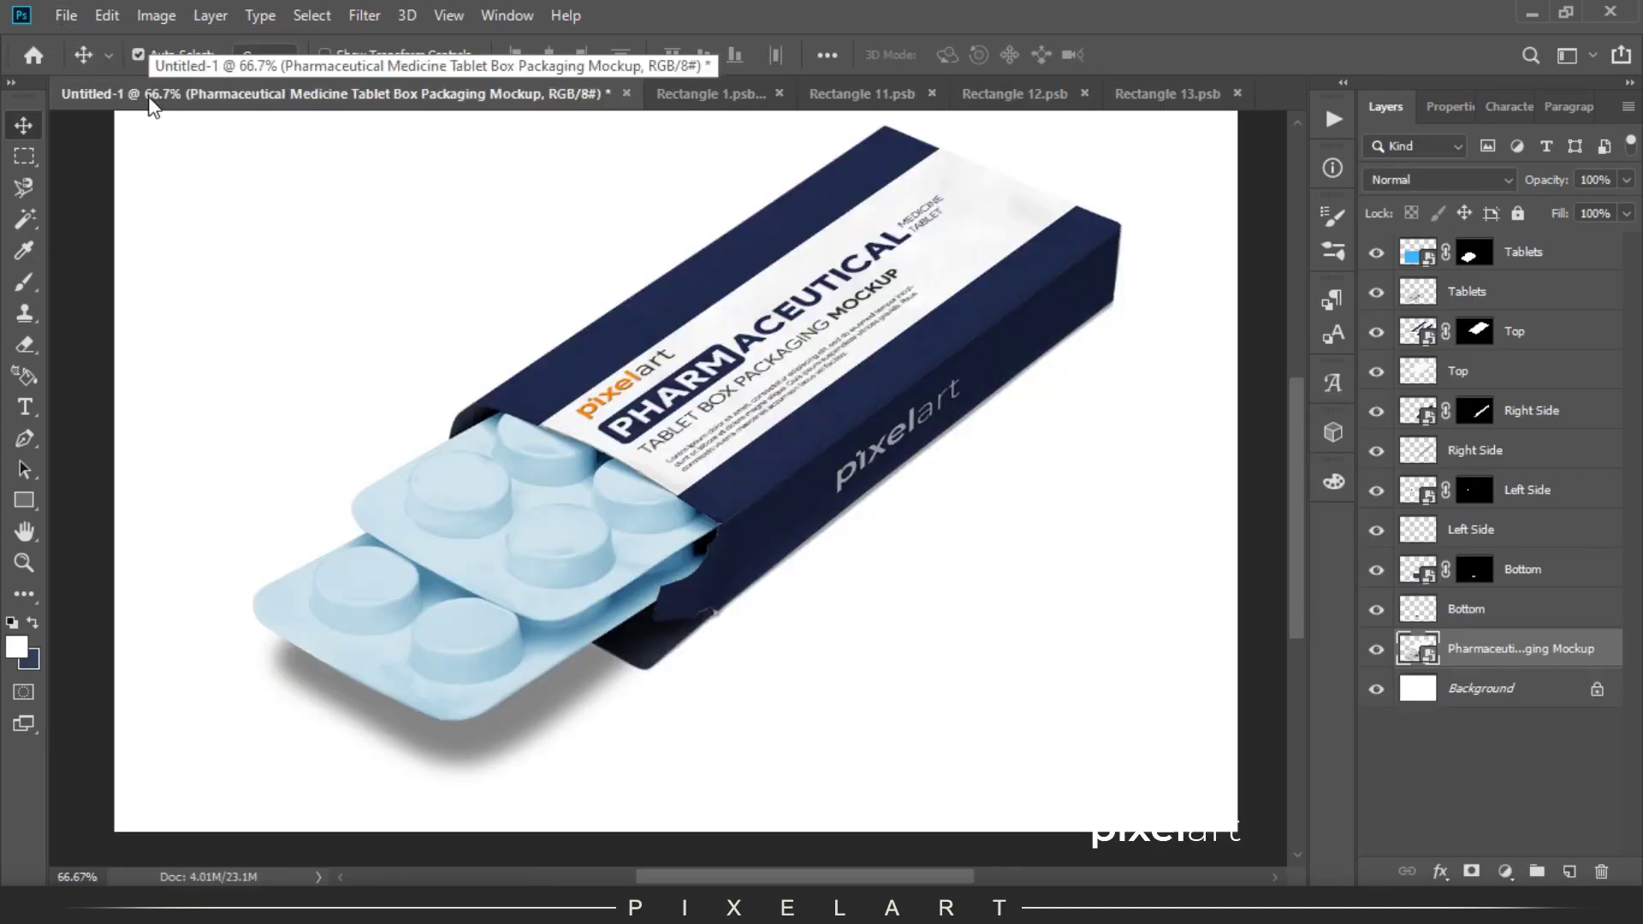
{"action": "key", "text": "ctrl+minus"}
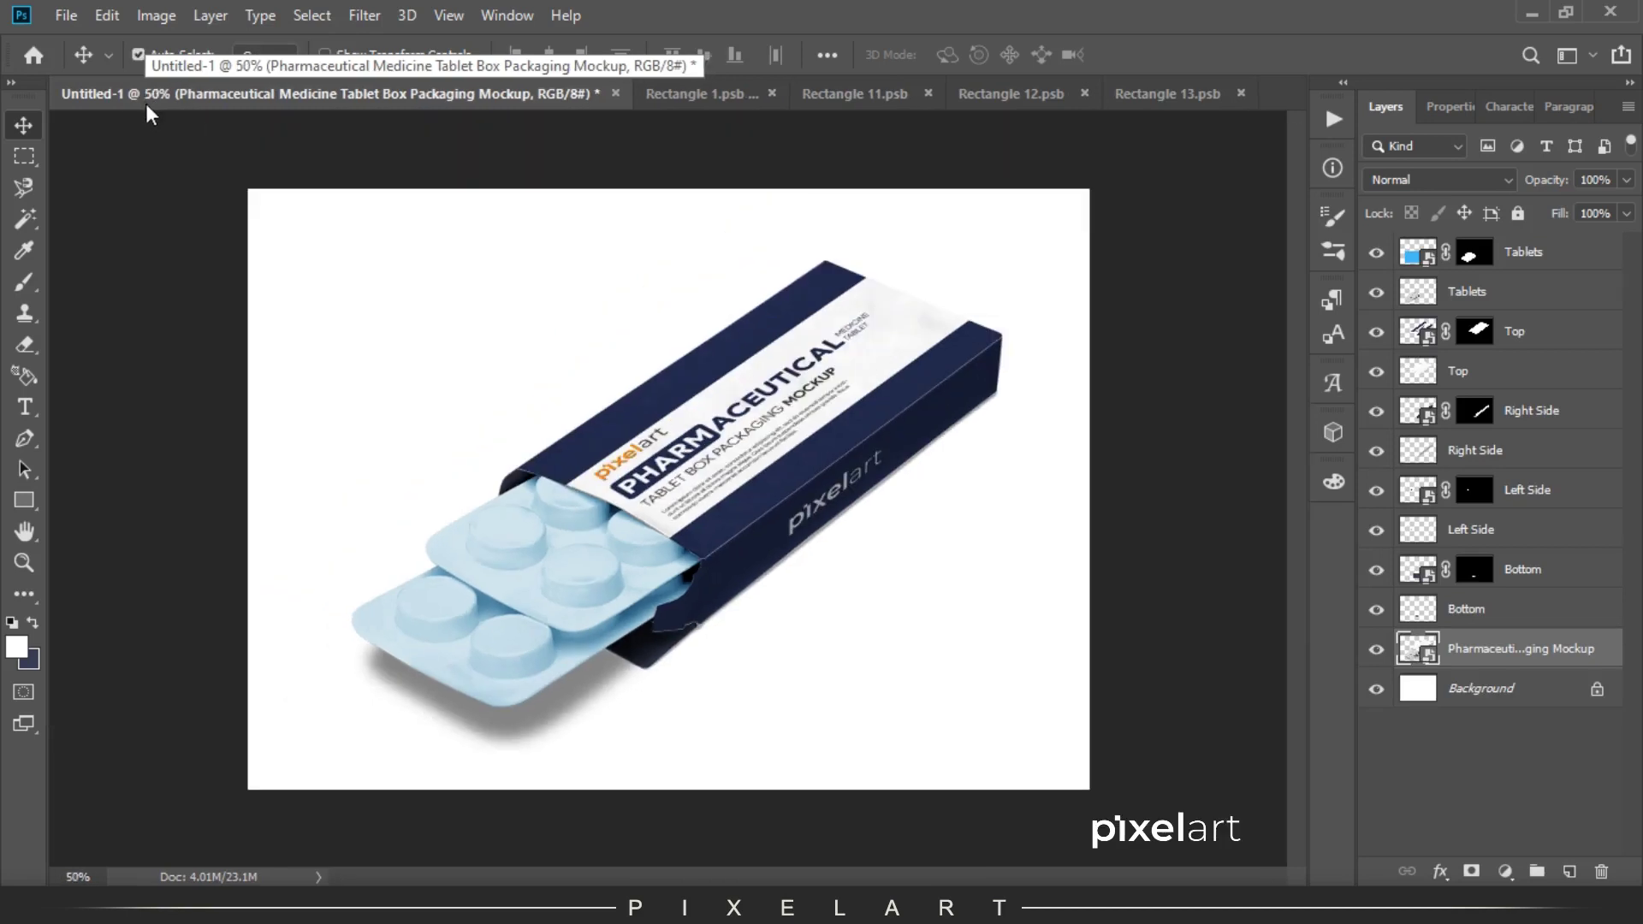
Hide the large pixelart logo and delete the extra Pixel-Logo copy layer.
{"action": "left_click", "coordinate": [697, 100]}
{"action": "left_click", "coordinate": [1376, 251]}
{"action": "left_click", "coordinate": [1376, 627]}
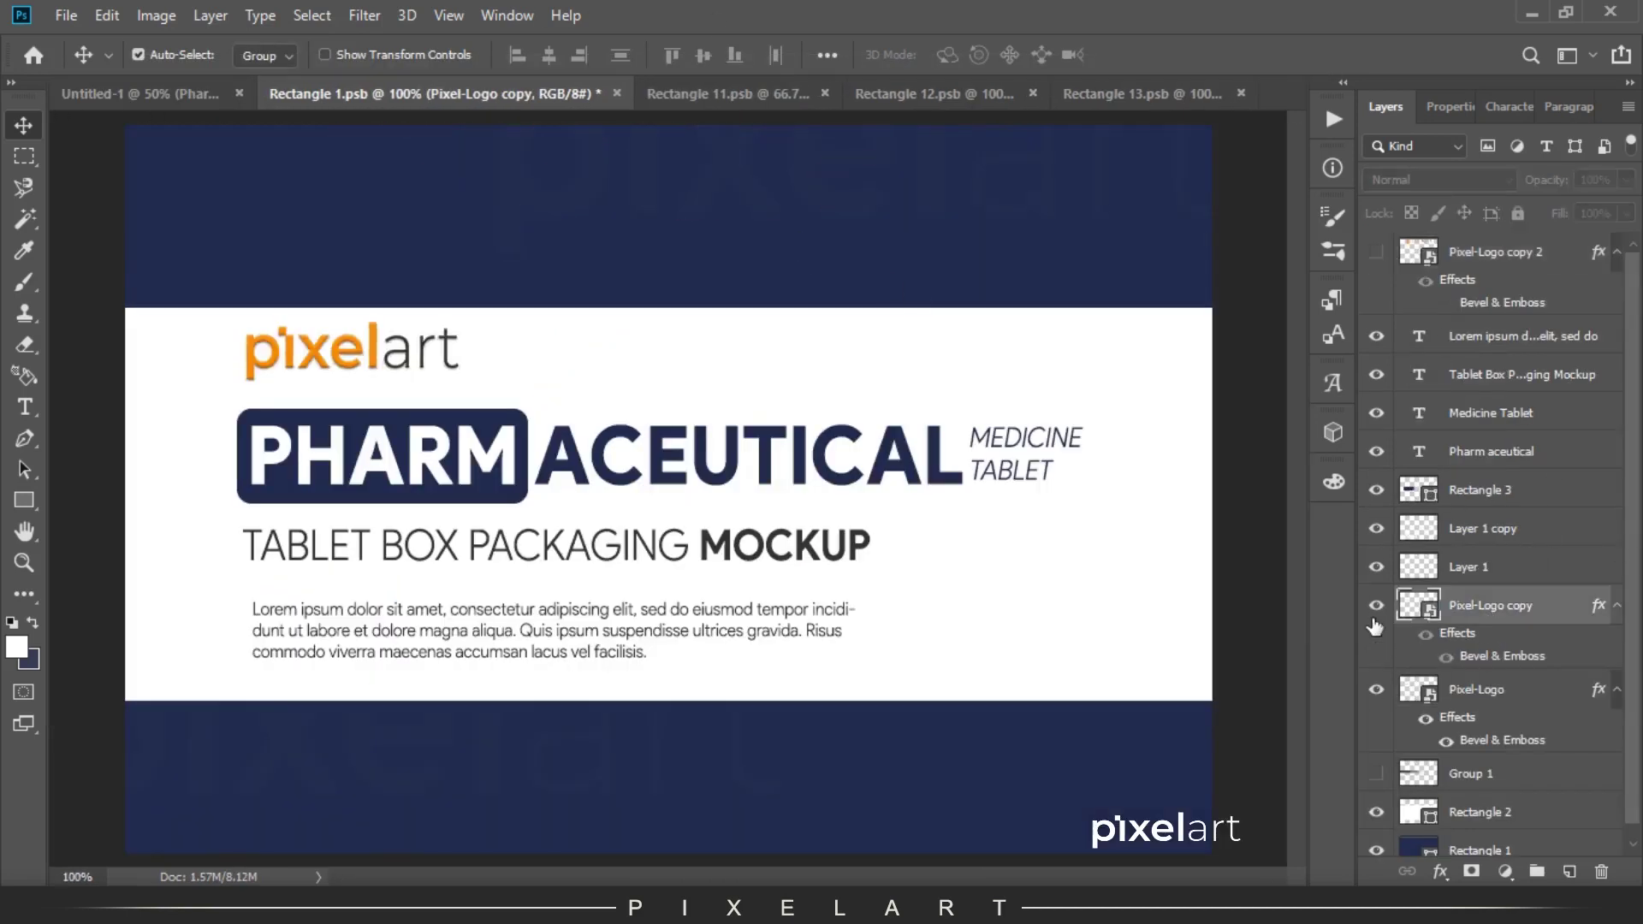
{"action": "scroll", "coordinate": [1368, 692], "scroll_direction": "down", "scroll_amount": 1}
{"action": "key", "text": "Delete"}
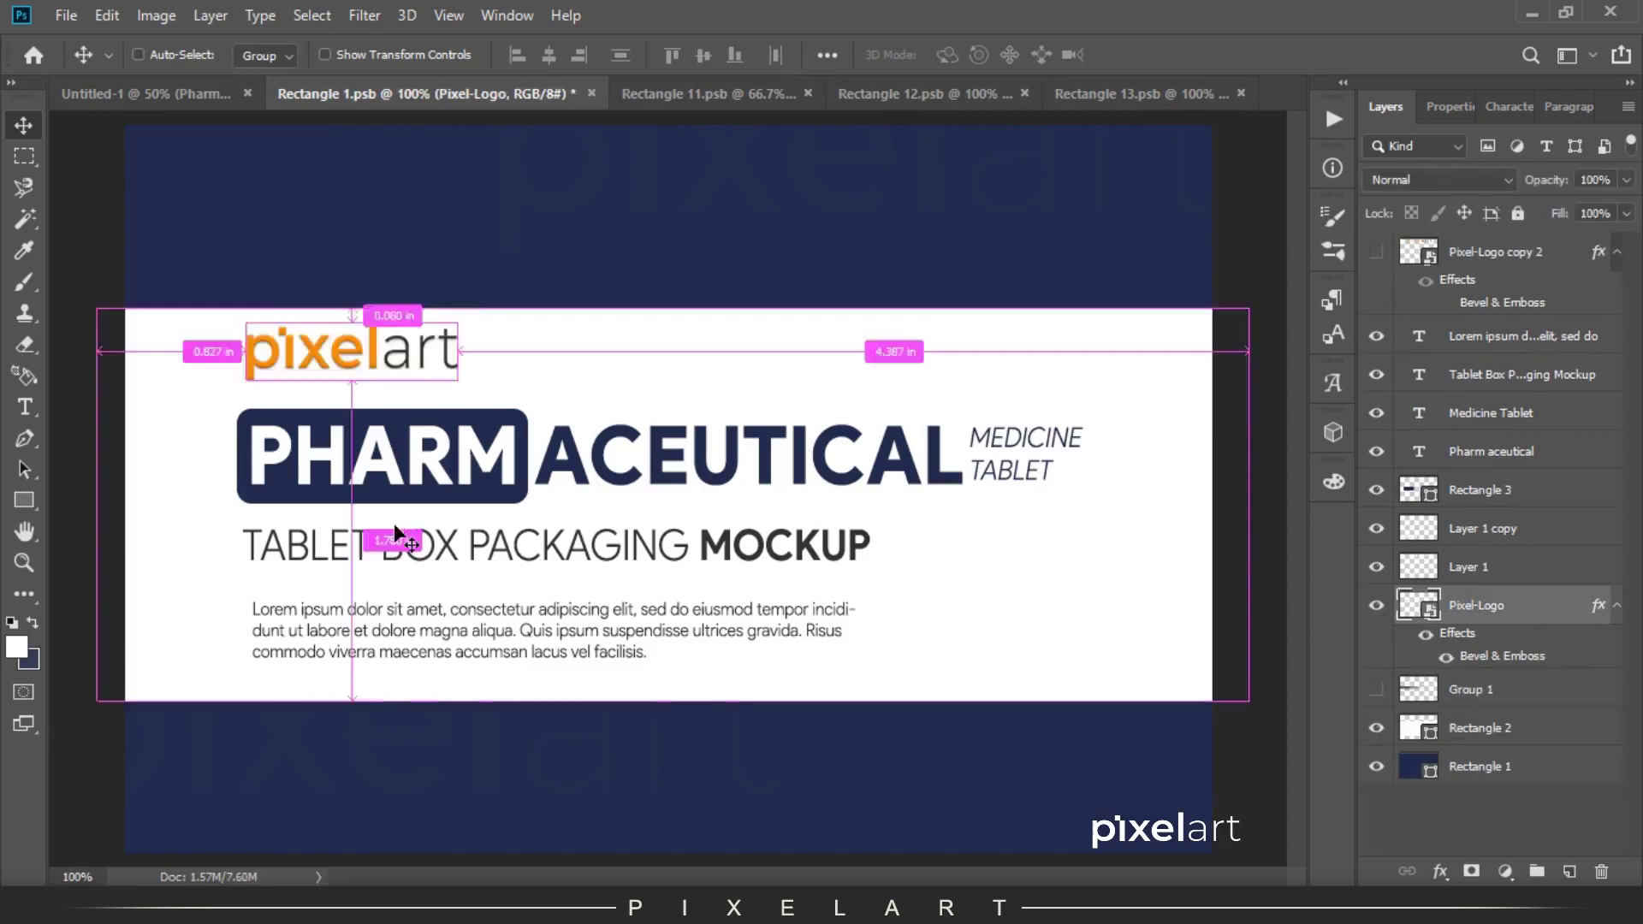
Shrink and reposition the small pixelart logo, and nudge the Lorem ipsum paragraph left.
{"action": "key", "text": "ctrl+t"}
{"action": "left_click_drag", "start_coordinate": [436, 255], "coordinate": [370, 369]}
{"action": "key", "text": "Return"}
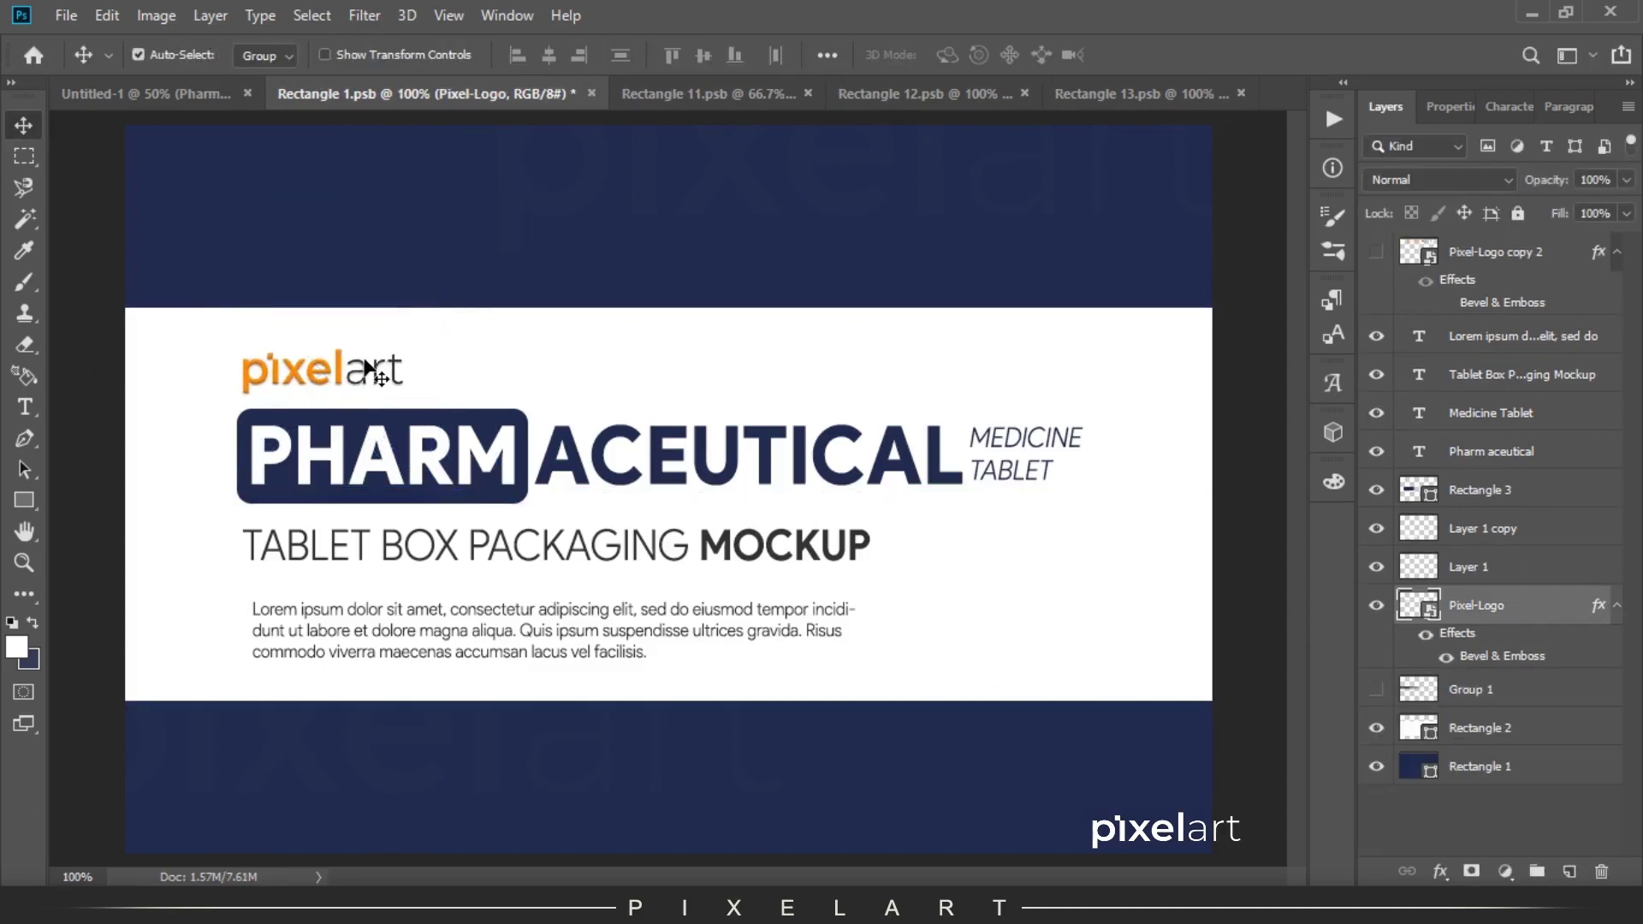
{"action": "left_click", "coordinate": [1472, 341]}
{"action": "key", "text": "shift+Left"}
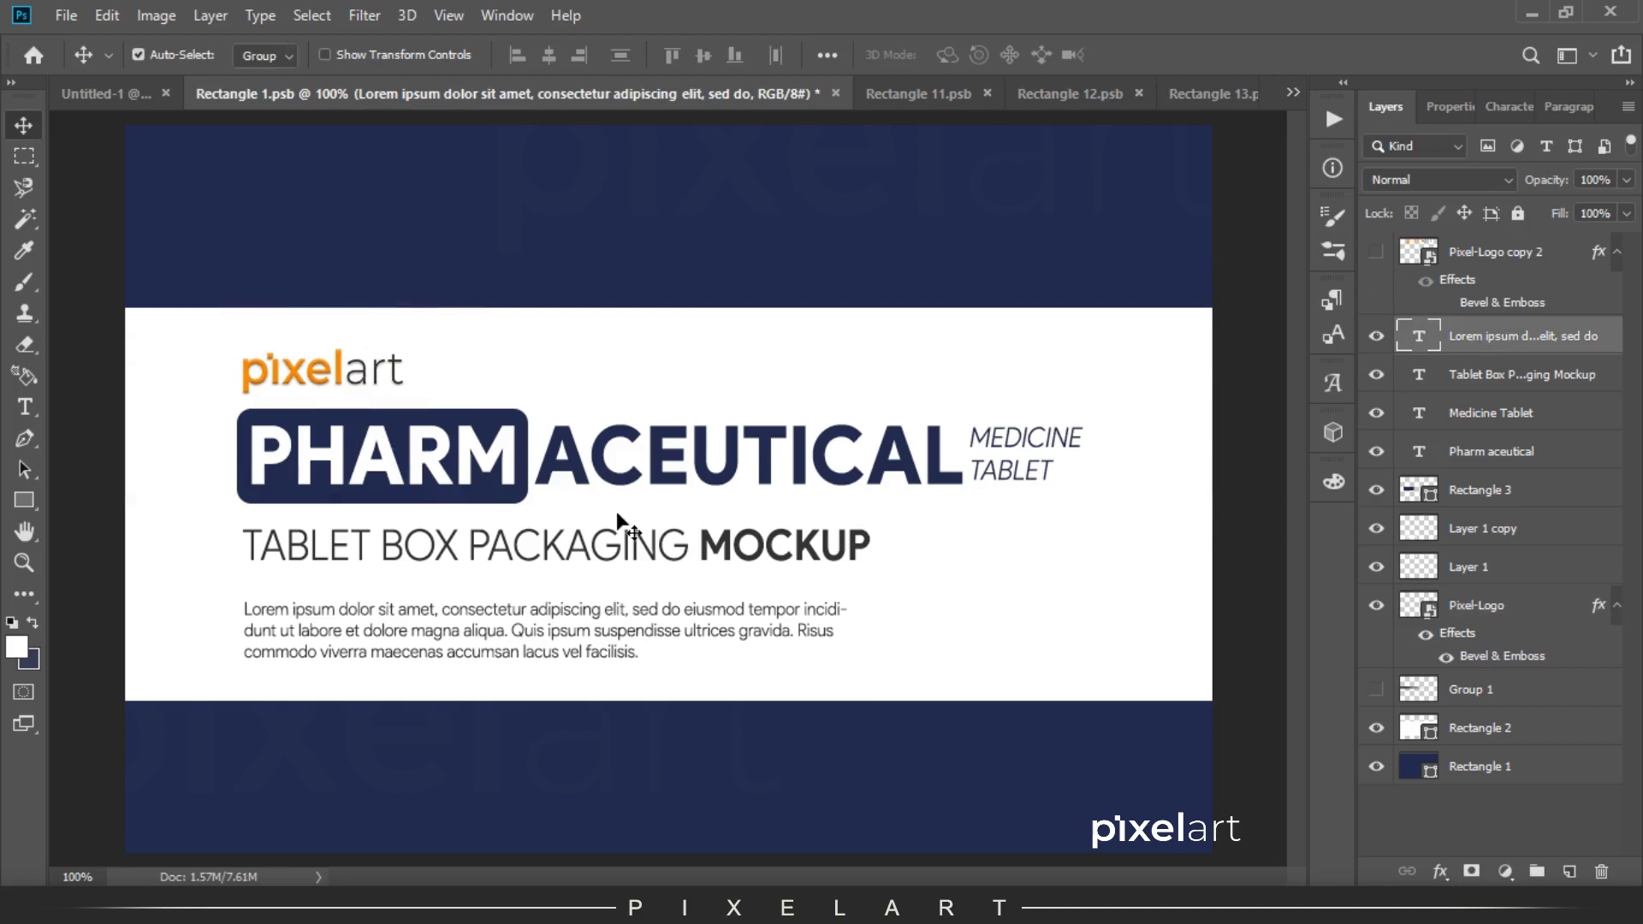
Save the label artwork and check it on the mockup.
{"action": "left_click", "coordinate": [66, 14]}
{"action": "left_click", "coordinate": [120, 238]}
{"action": "left_click", "coordinate": [77, 90]}
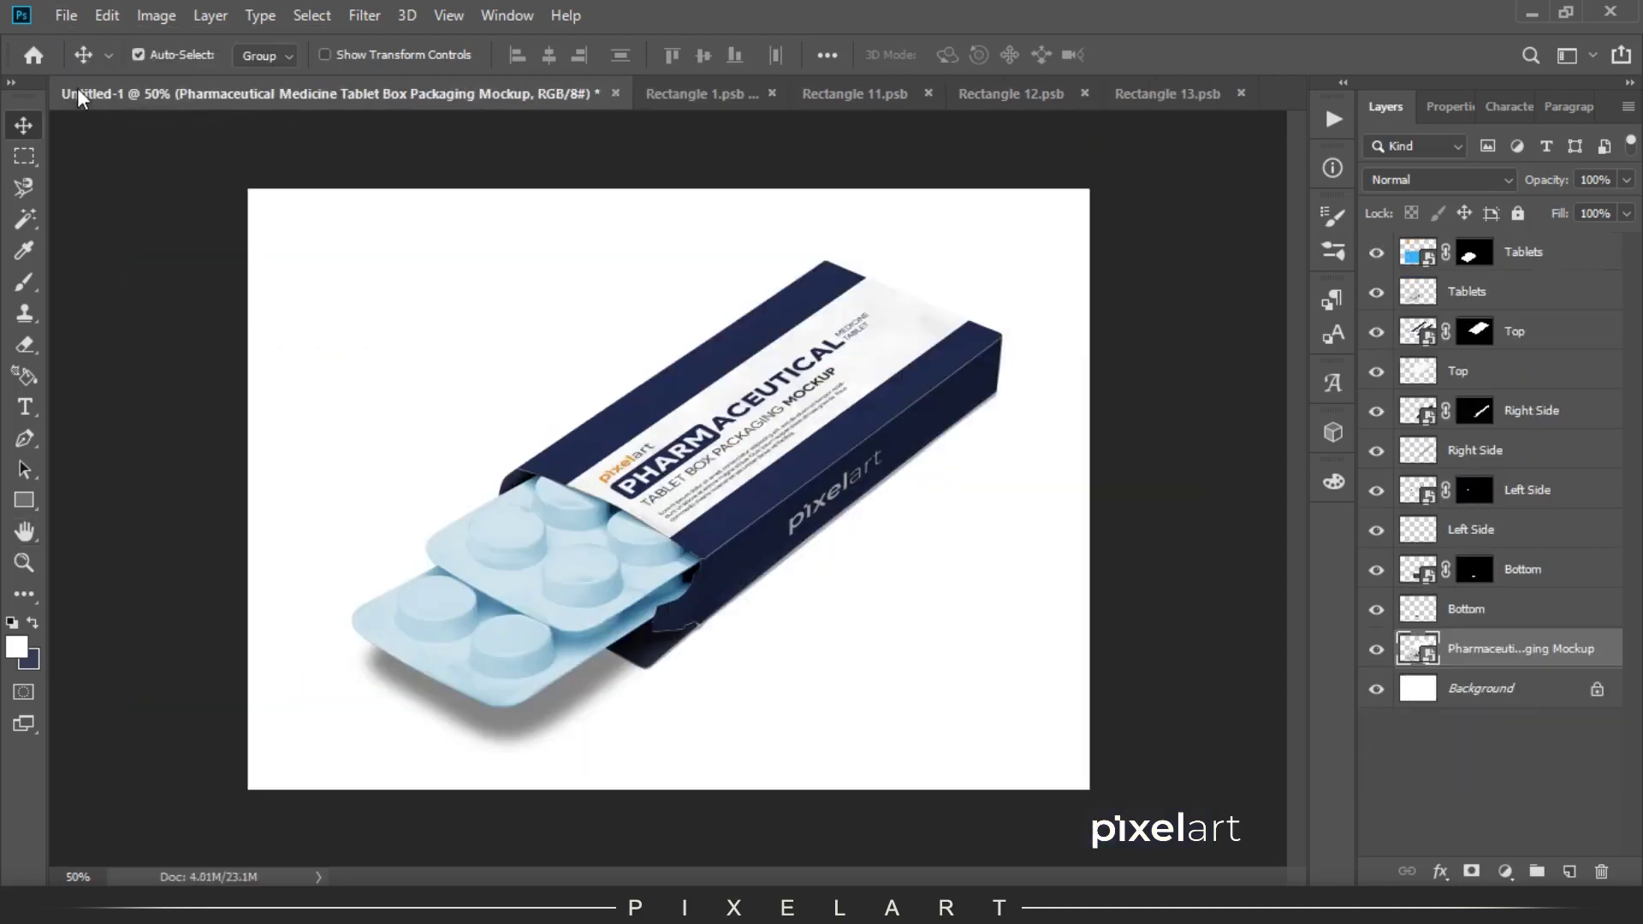
{"action": "left_click", "coordinate": [702, 93]}
Narrow the white Rectangle 2 panel, round its corners, and save the label.
{"action": "key", "text": "ctrl+t"}
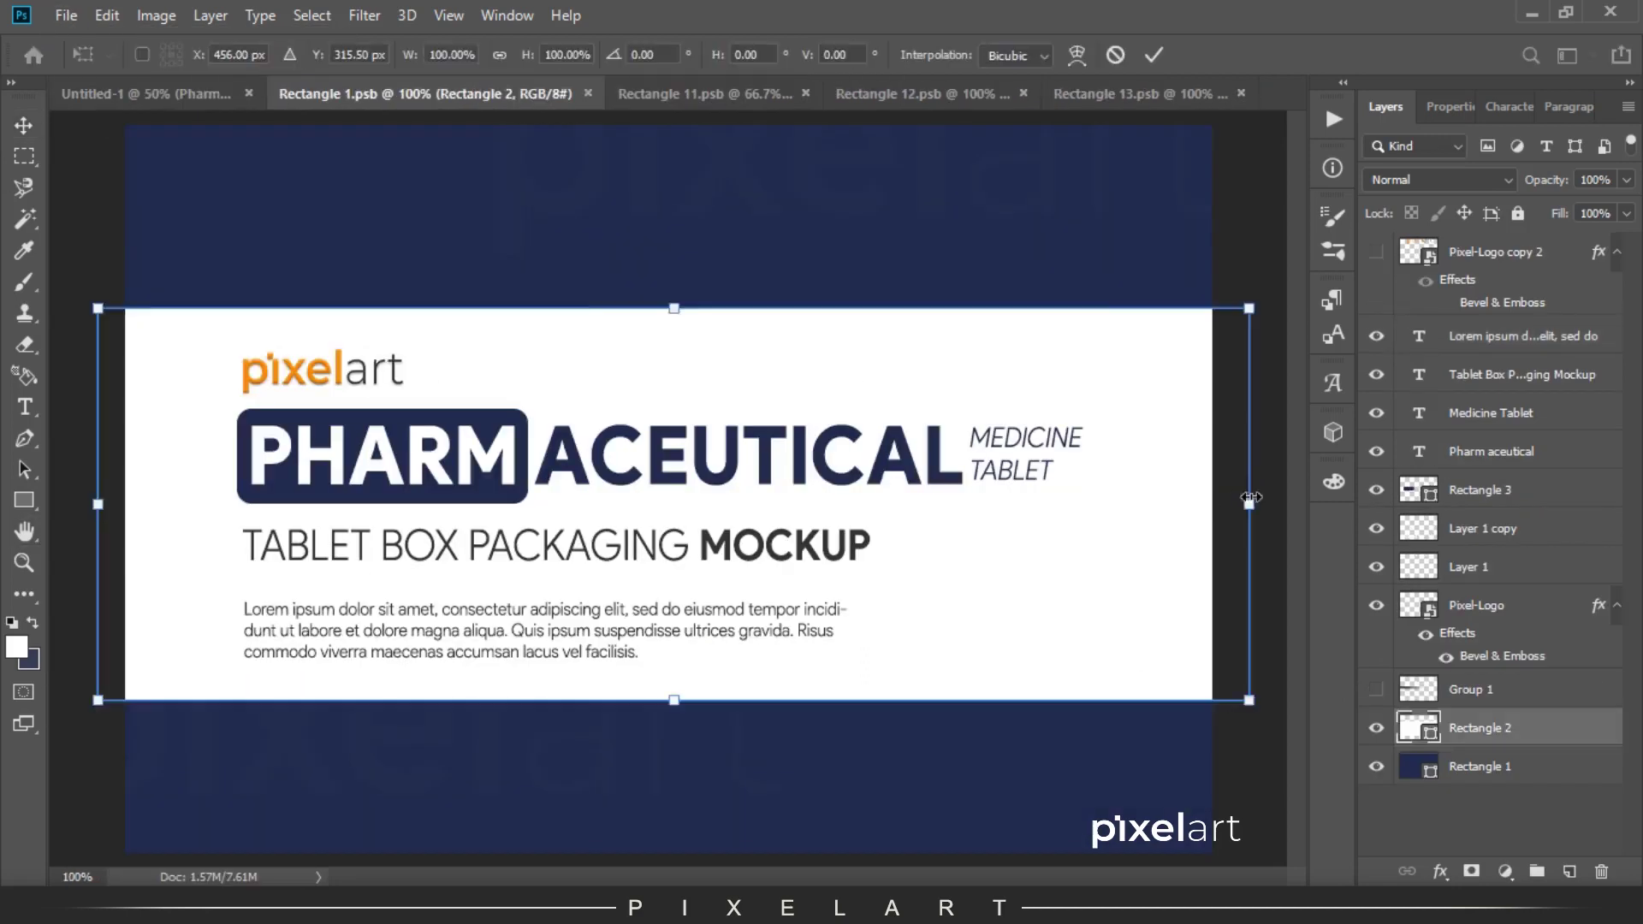
{"action": "left_click_drag", "start_coordinate": [1250, 497], "coordinate": [1111, 497]}
{"action": "key", "text": "Return"}
{"action": "left_click_drag", "start_coordinate": [1600, 346], "coordinate": [1568, 349]}
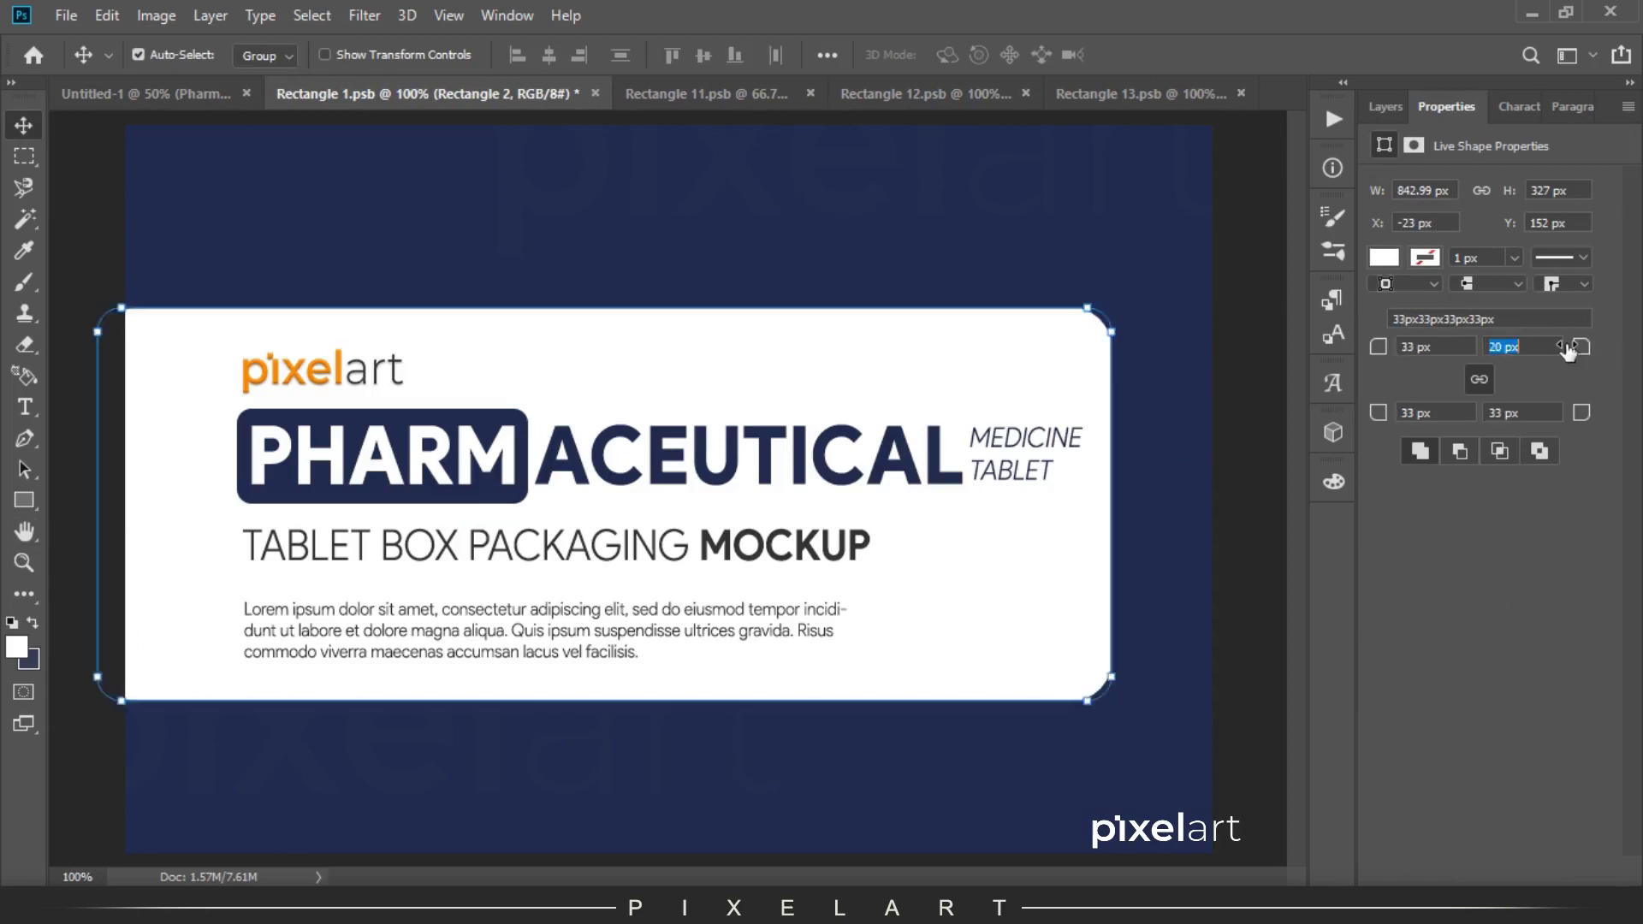
{"action": "key", "text": "ctrl+s"}
{"action": "left_click", "coordinate": [158, 93]}
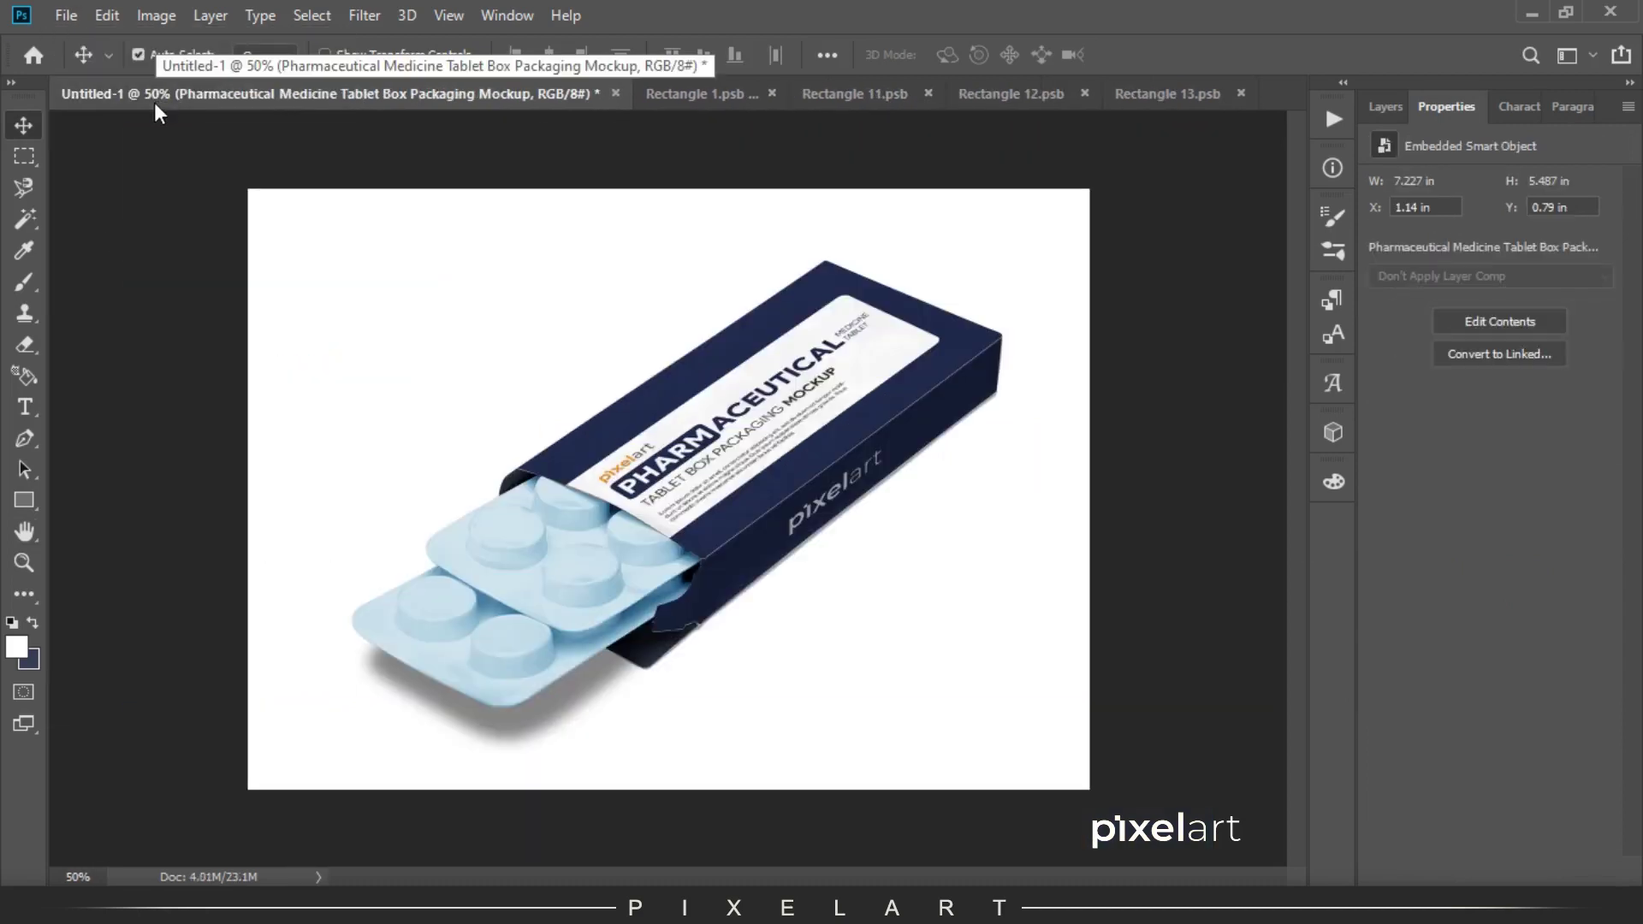
Duplicate the mockup layer and move the copy to the top of the stack.
{"action": "left_click", "coordinate": [1386, 106]}
{"action": "right_click", "coordinate": [1546, 651]}
{"action": "left_click", "coordinate": [1289, 67]}
{"action": "key", "text": "Return"}
{"action": "left_click_drag", "start_coordinate": [1420, 650], "coordinate": [1432, 244]}
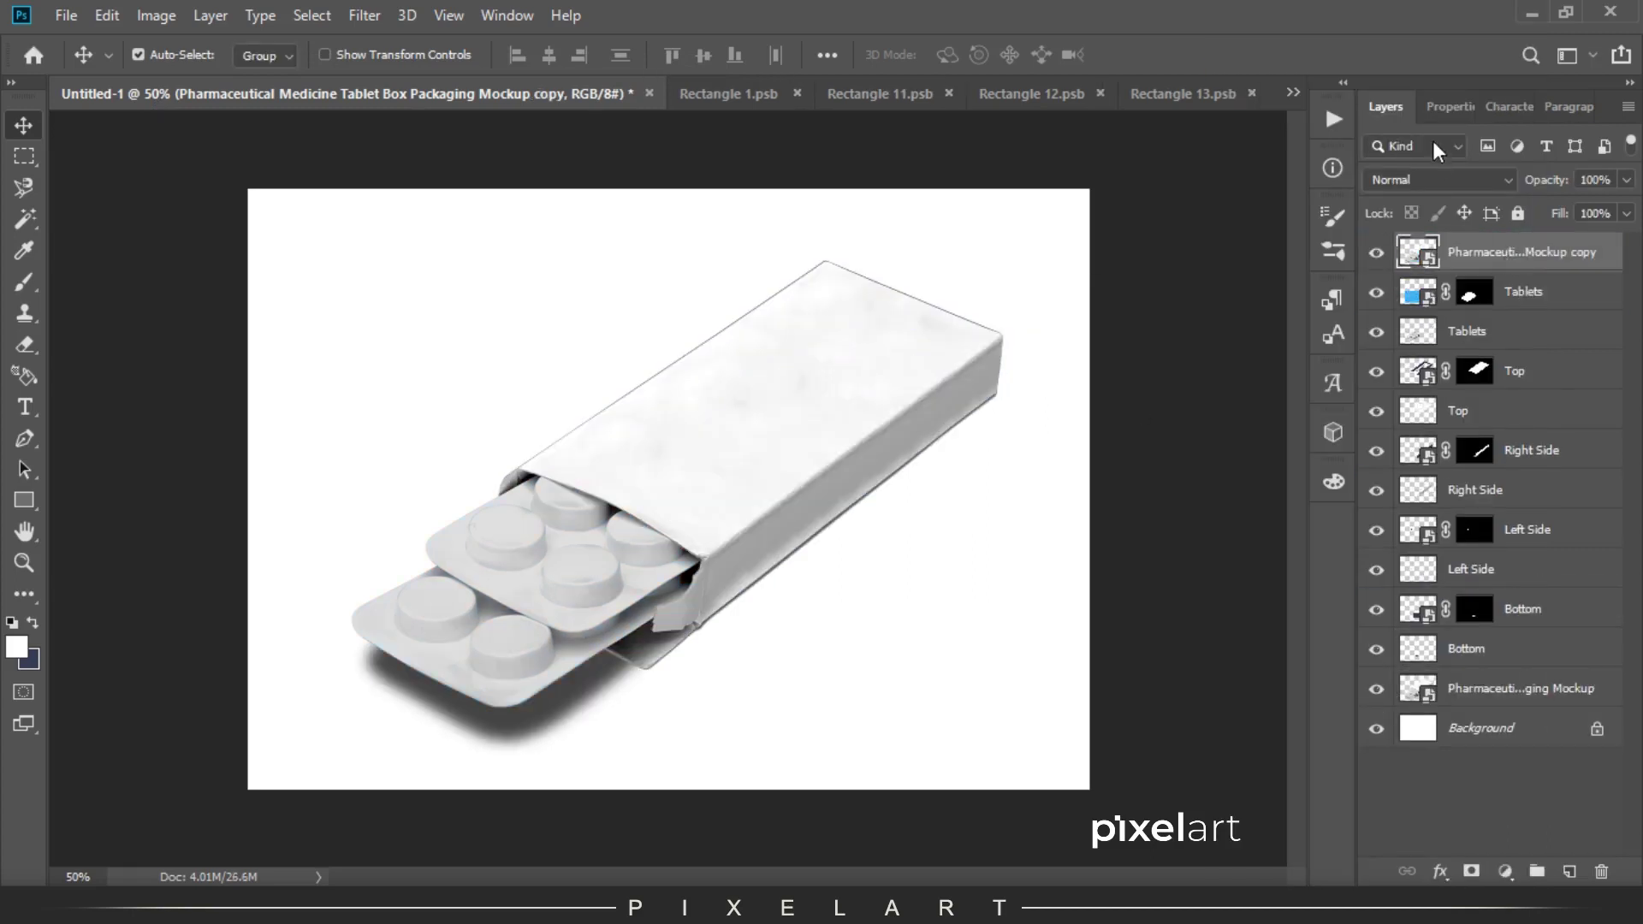
Add an Exposure adjustment, raising exposure and sampling light areas of the box.
{"action": "left_click", "coordinate": [1505, 871]}
{"action": "left_click", "coordinate": [1467, 577]}
{"action": "mouse_move", "coordinate": [1490, 245]}
{"action": "left_mouse_down"}
{"action": "mouse_move", "coordinate": [1506, 246]}
{"action": "mouse_move", "coordinate": [1482, 247]}
{"action": "mouse_move", "coordinate": [1474, 339]}
{"action": "mouse_move", "coordinate": [1498, 340]}
{"action": "left_mouse_up"}
{"action": "left_click", "coordinate": [899, 467]}
{"action": "left_click", "coordinate": [651, 629]}
{"action": "left_click", "coordinate": [683, 561]}
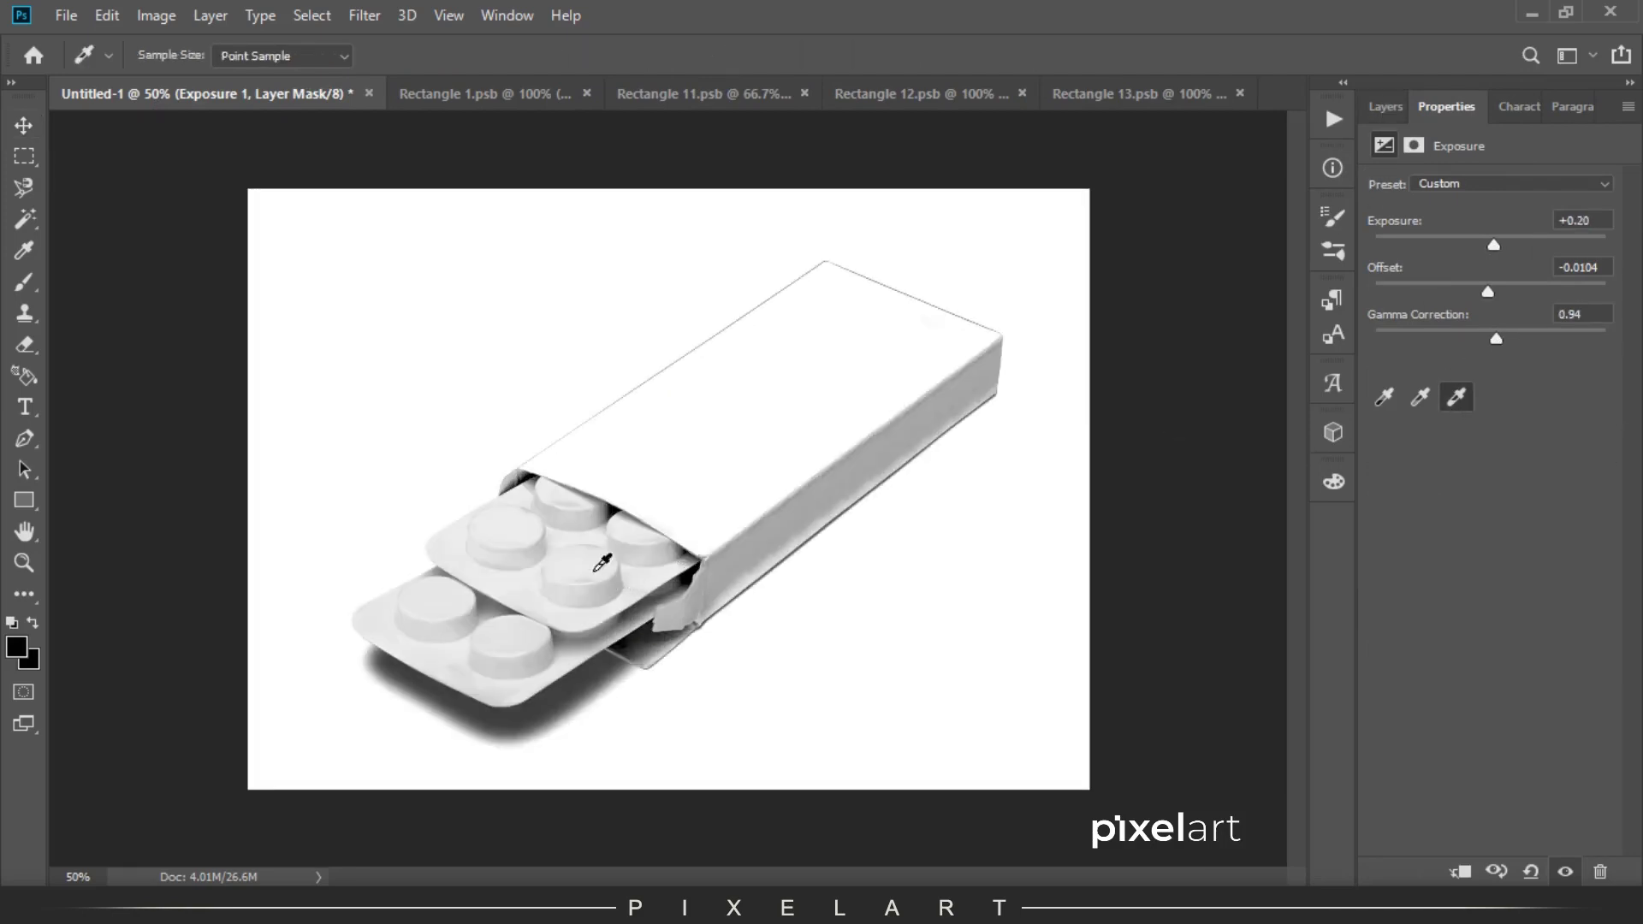
Add Vibrance and Levels adjustments, darkening the midtones with Levels.
{"action": "left_click", "coordinate": [1385, 106]}
{"action": "left_click", "coordinate": [1532, 871]}
{"action": "left_click", "coordinate": [1497, 629]}
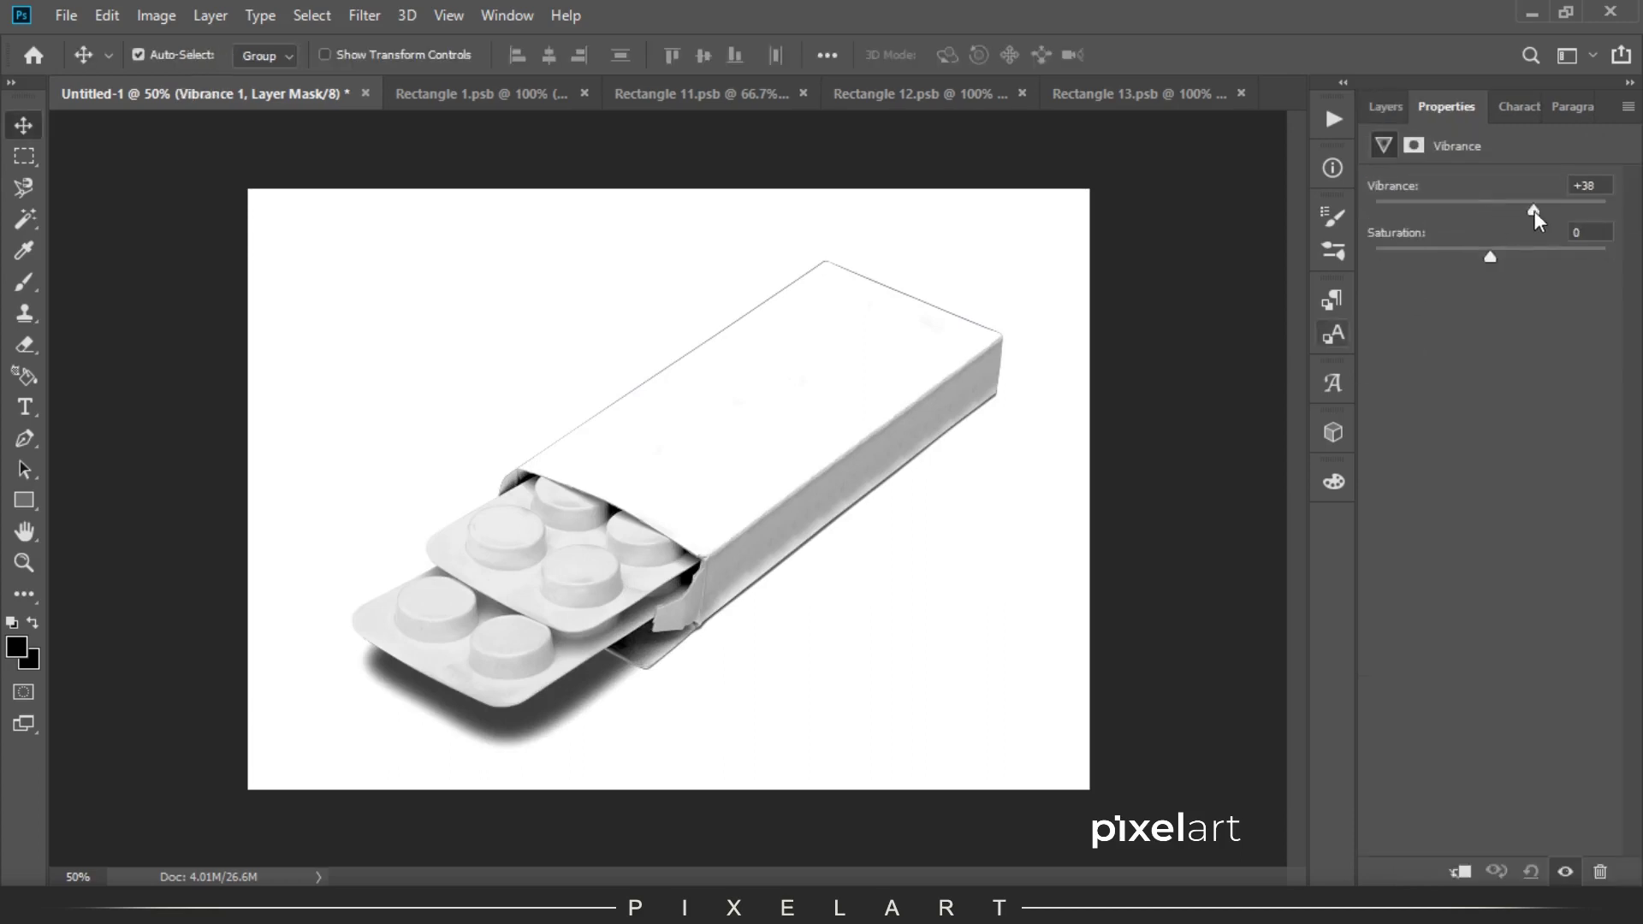
{"action": "left_click", "coordinate": [1385, 106]}
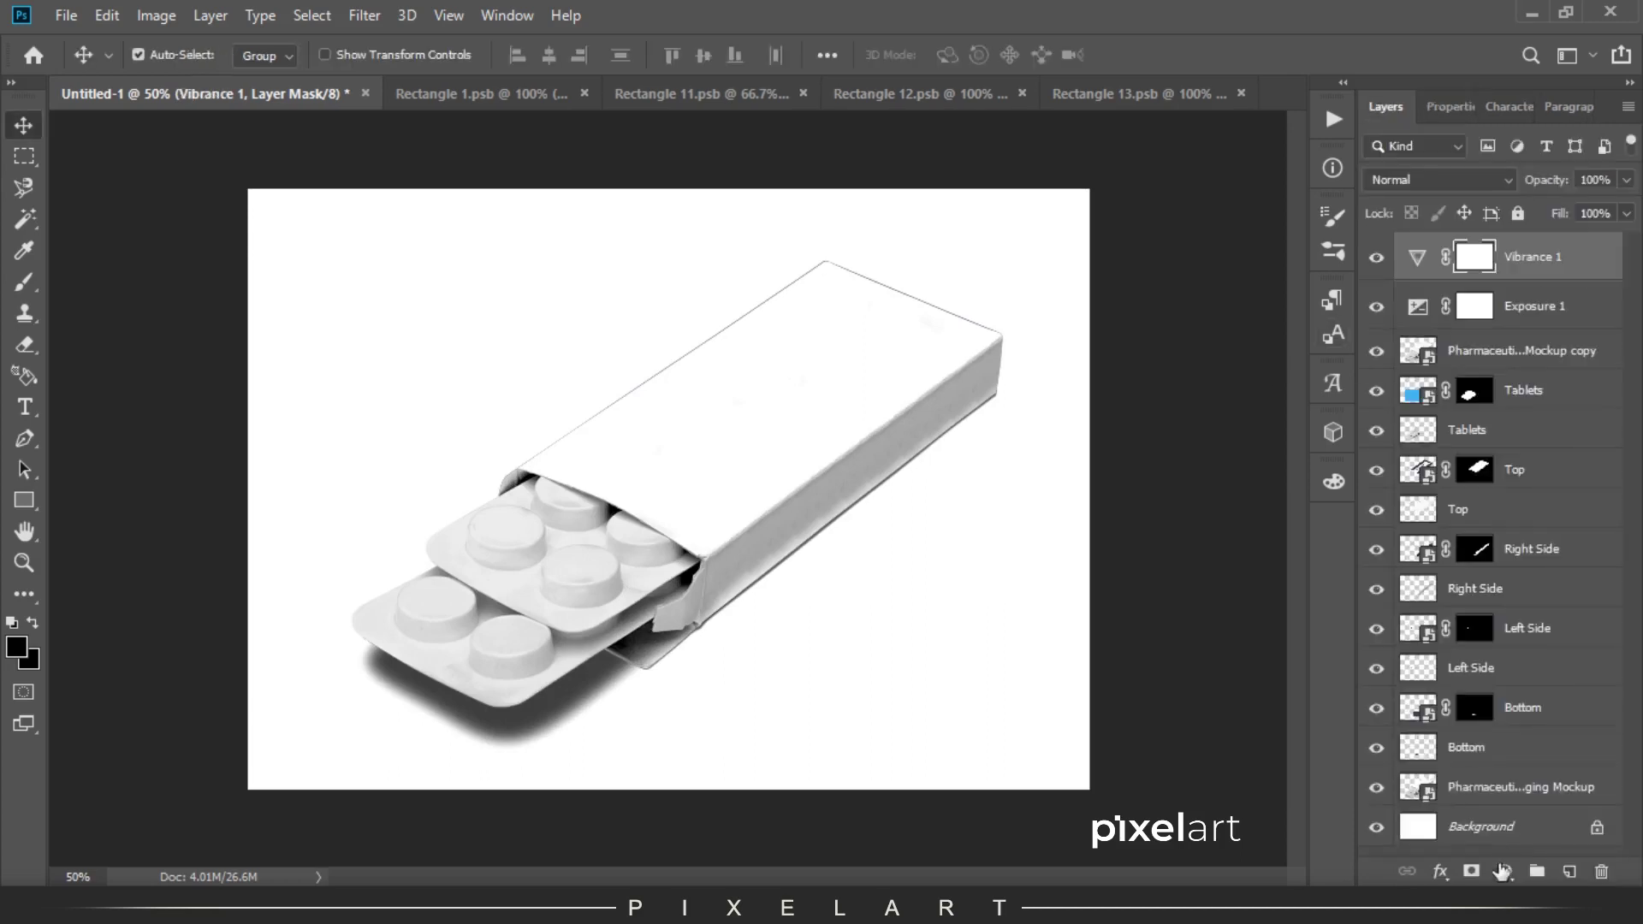
{"action": "left_click", "coordinate": [1532, 871]}
{"action": "left_click", "coordinate": [1472, 565]}
{"action": "mouse_move", "coordinate": [1510, 360]}
{"action": "left_mouse_down"}
{"action": "mouse_move", "coordinate": [1556, 360]}
{"action": "mouse_move", "coordinate": [1451, 345]}
{"action": "mouse_move", "coordinate": [1515, 366]}
{"action": "mouse_move", "coordinate": [1472, 388]}
{"action": "left_mouse_up"}
Add a Curves adjustment and reshape the curve for contrast.
{"action": "left_click", "coordinate": [1385, 106]}
{"action": "left_click", "coordinate": [1532, 871]}
{"action": "left_click", "coordinate": [1472, 563]}
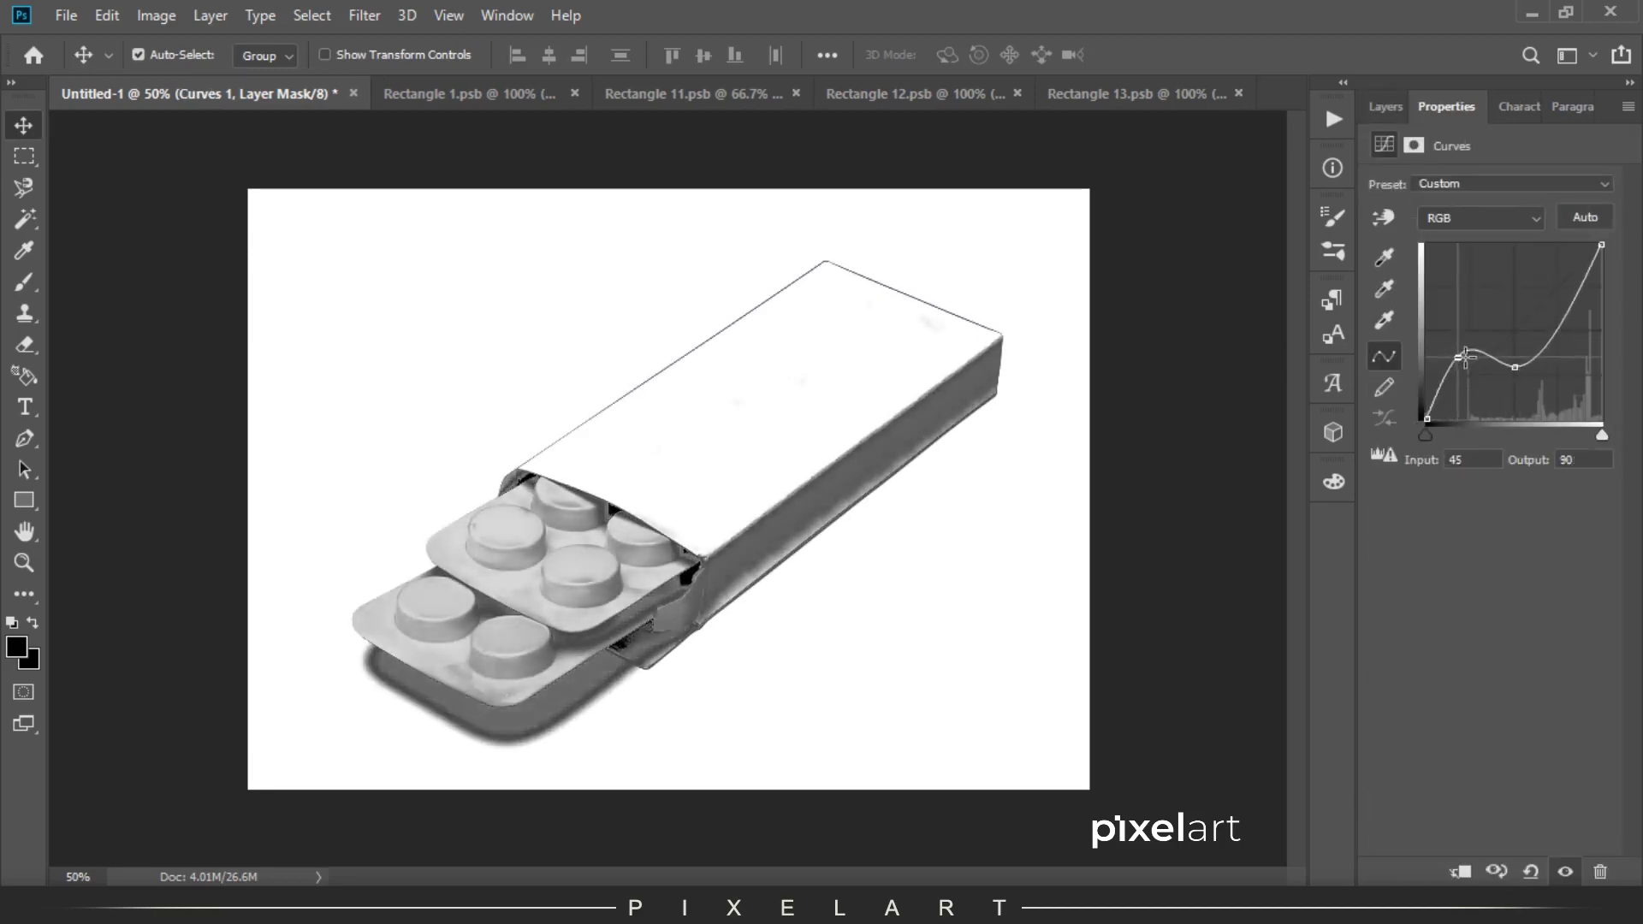
{"action": "left_click_drag", "start_coordinate": [1568, 296], "coordinate": [1568, 308]}
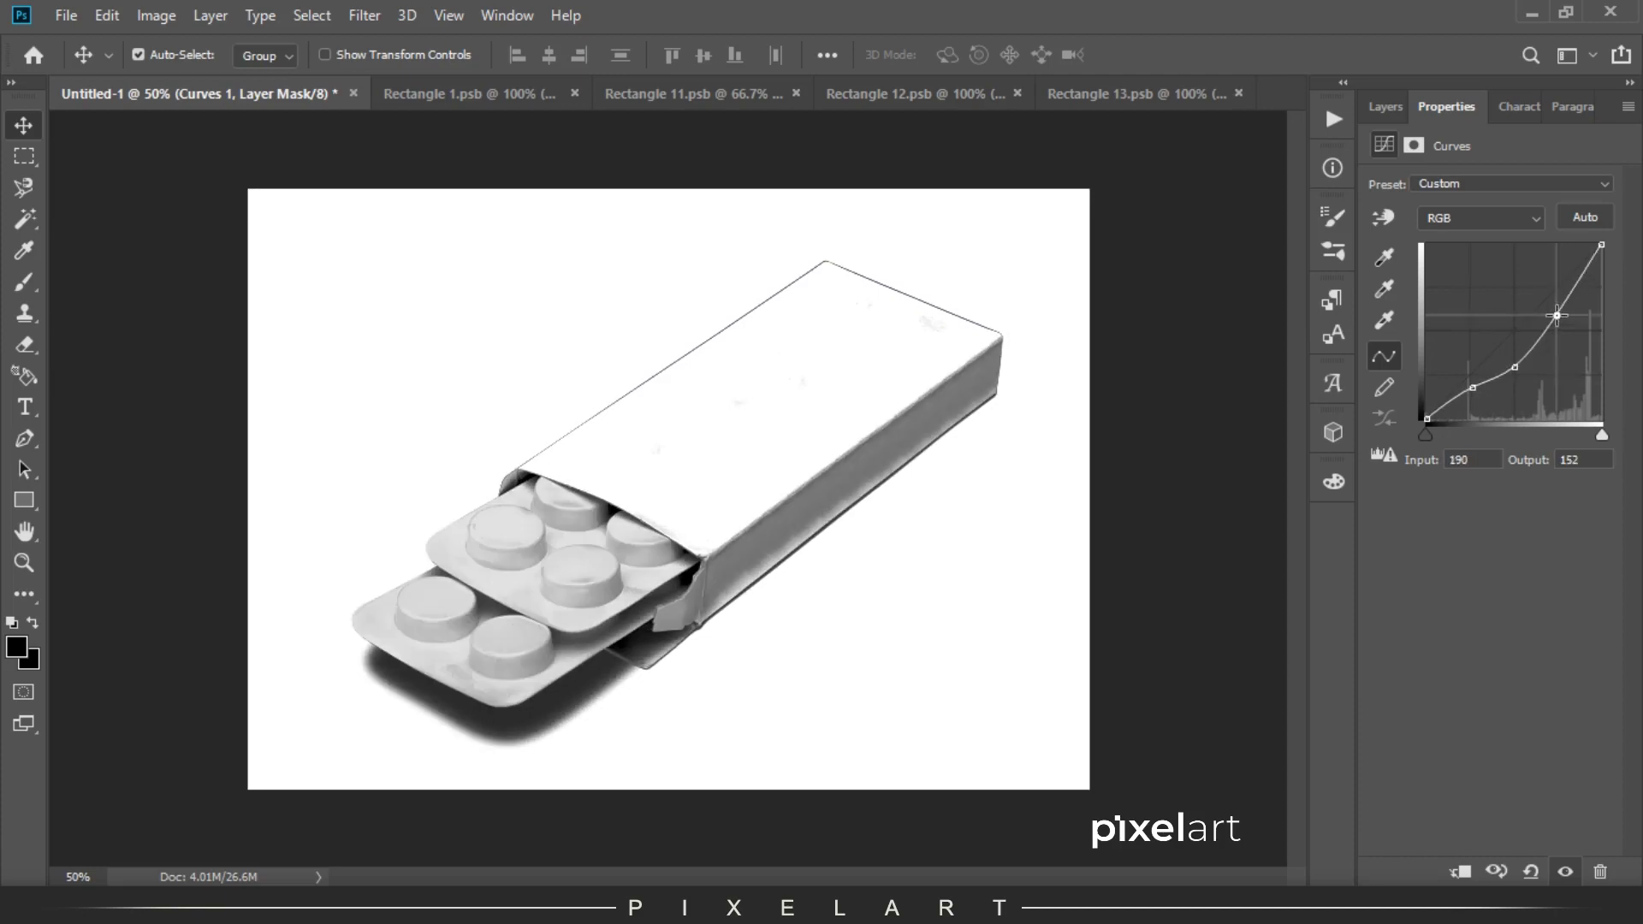
Set the mockup copy layer's blend mode to Soft Light.
{"action": "left_click", "coordinate": [1386, 106]}
{"action": "left_click", "coordinate": [1504, 440]}
{"action": "left_click", "coordinate": [1438, 180]}
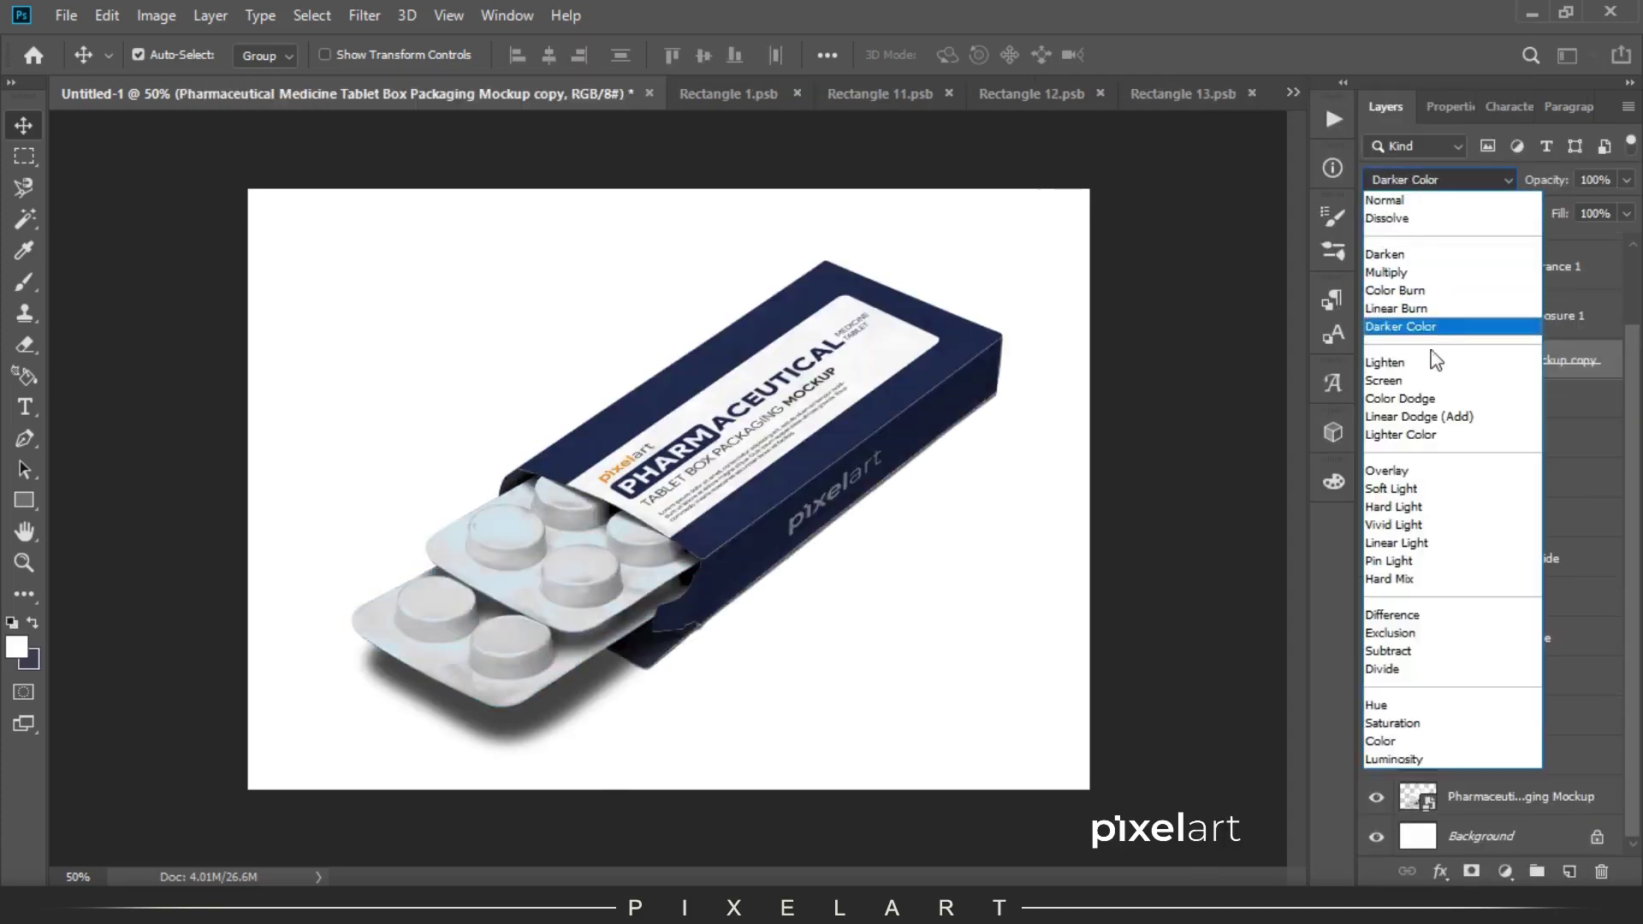
{"action": "left_click", "coordinate": [1438, 491]}
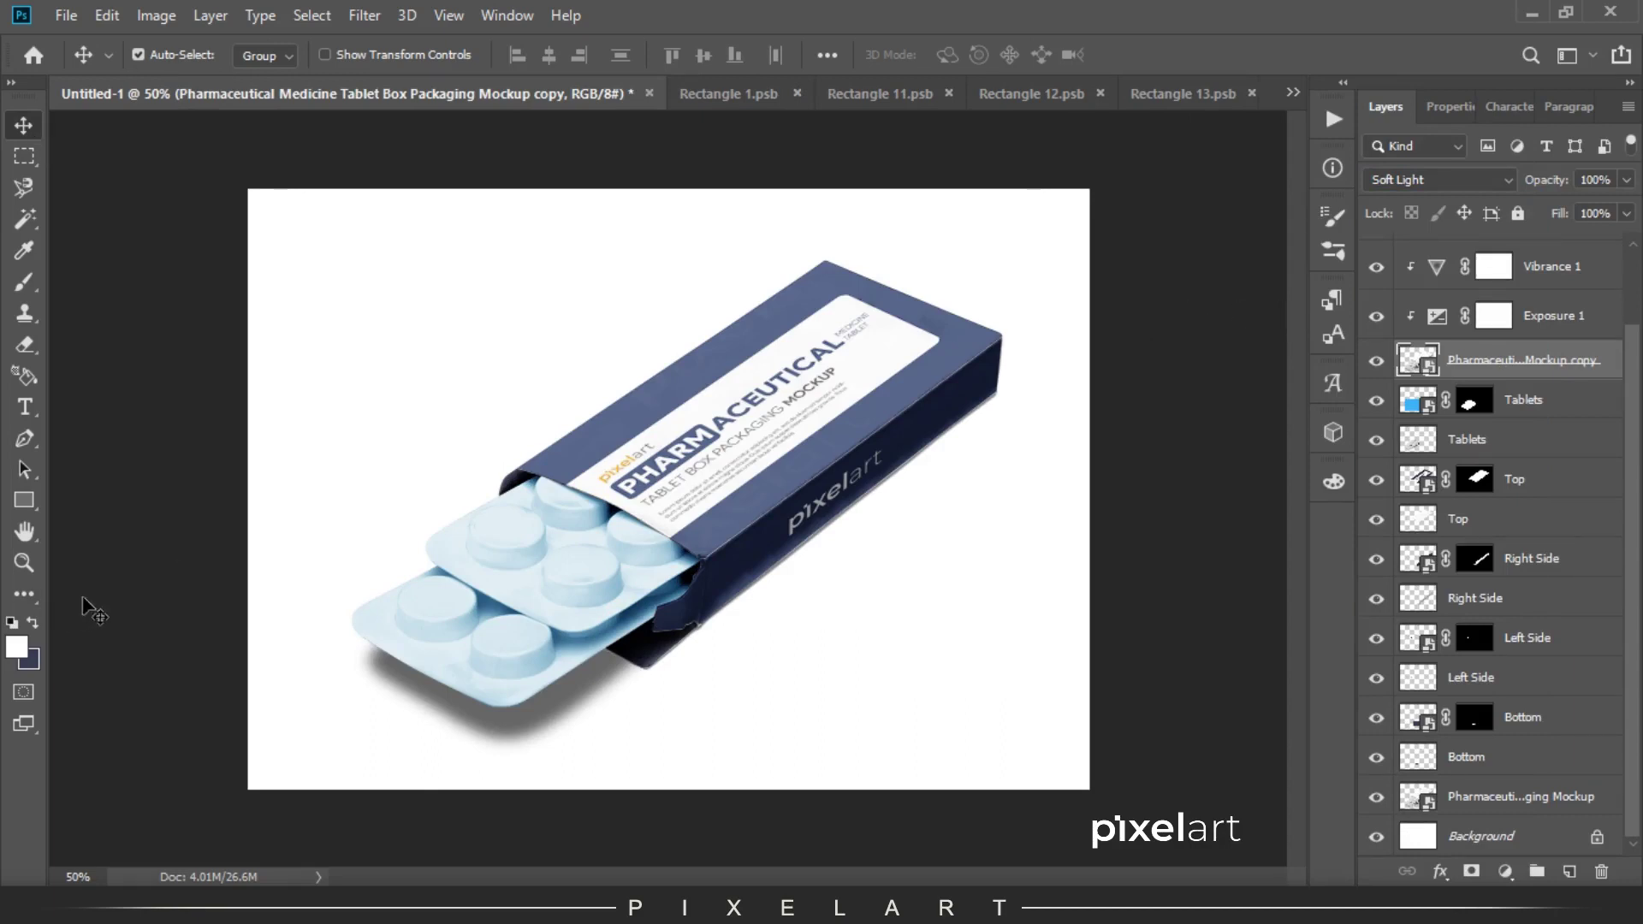
{"action": "left_click", "coordinate": [1000, 711]}
Apply the blue-to-white gradient to the background, undoing and then restoring the fill.
{"action": "left_click", "coordinate": [1445, 335]}
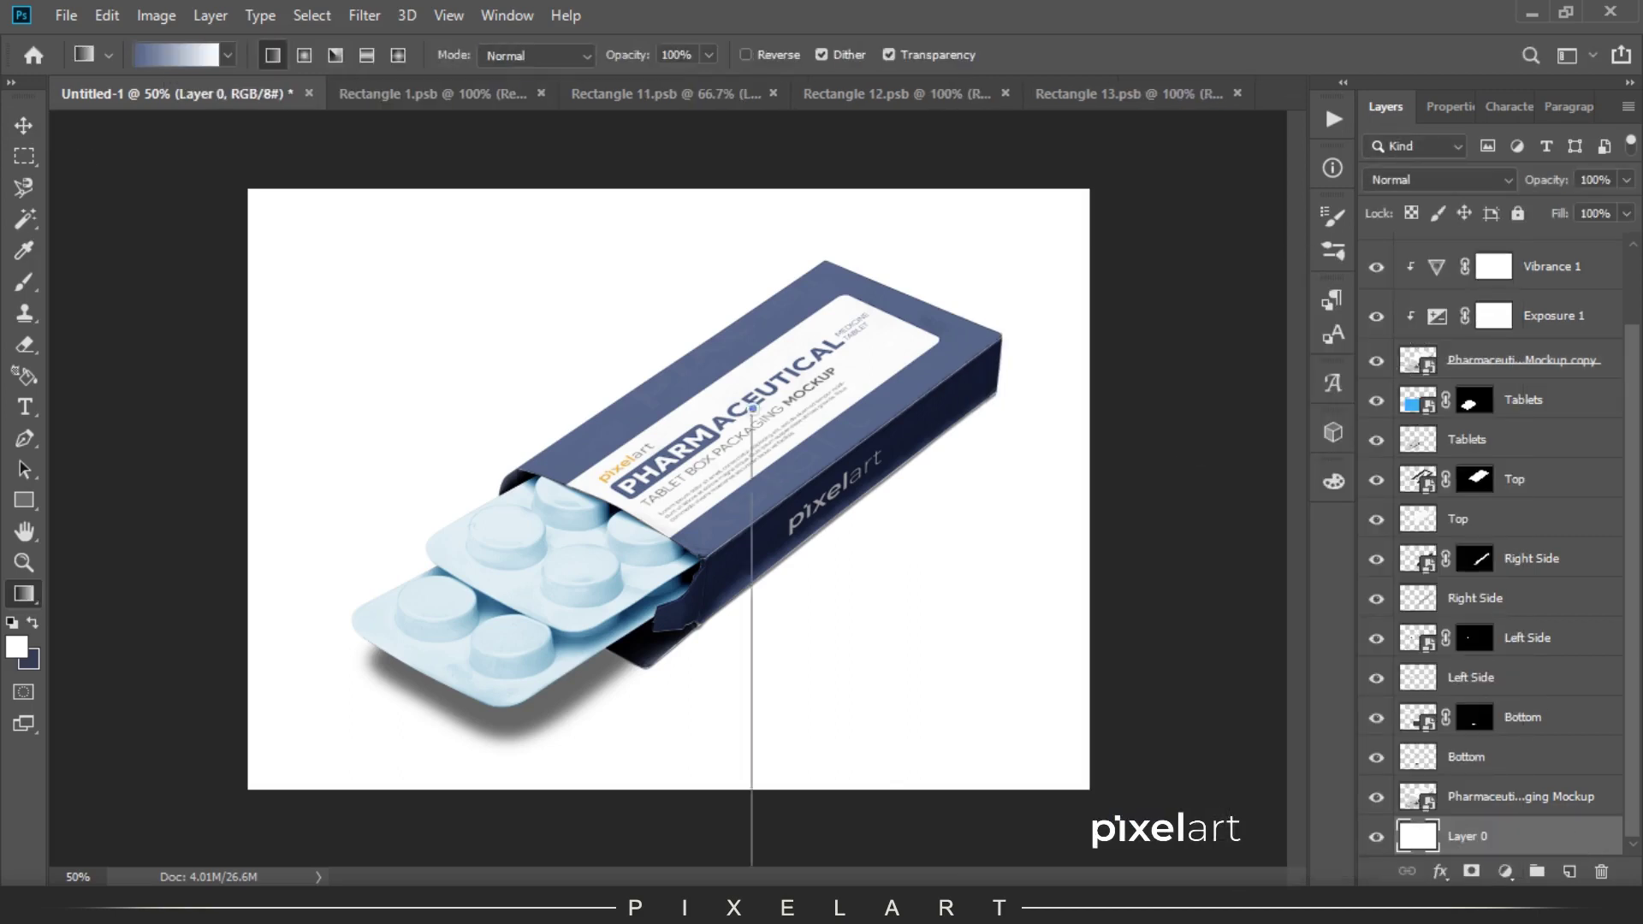
{"action": "key", "text": "ctrl+minus"}
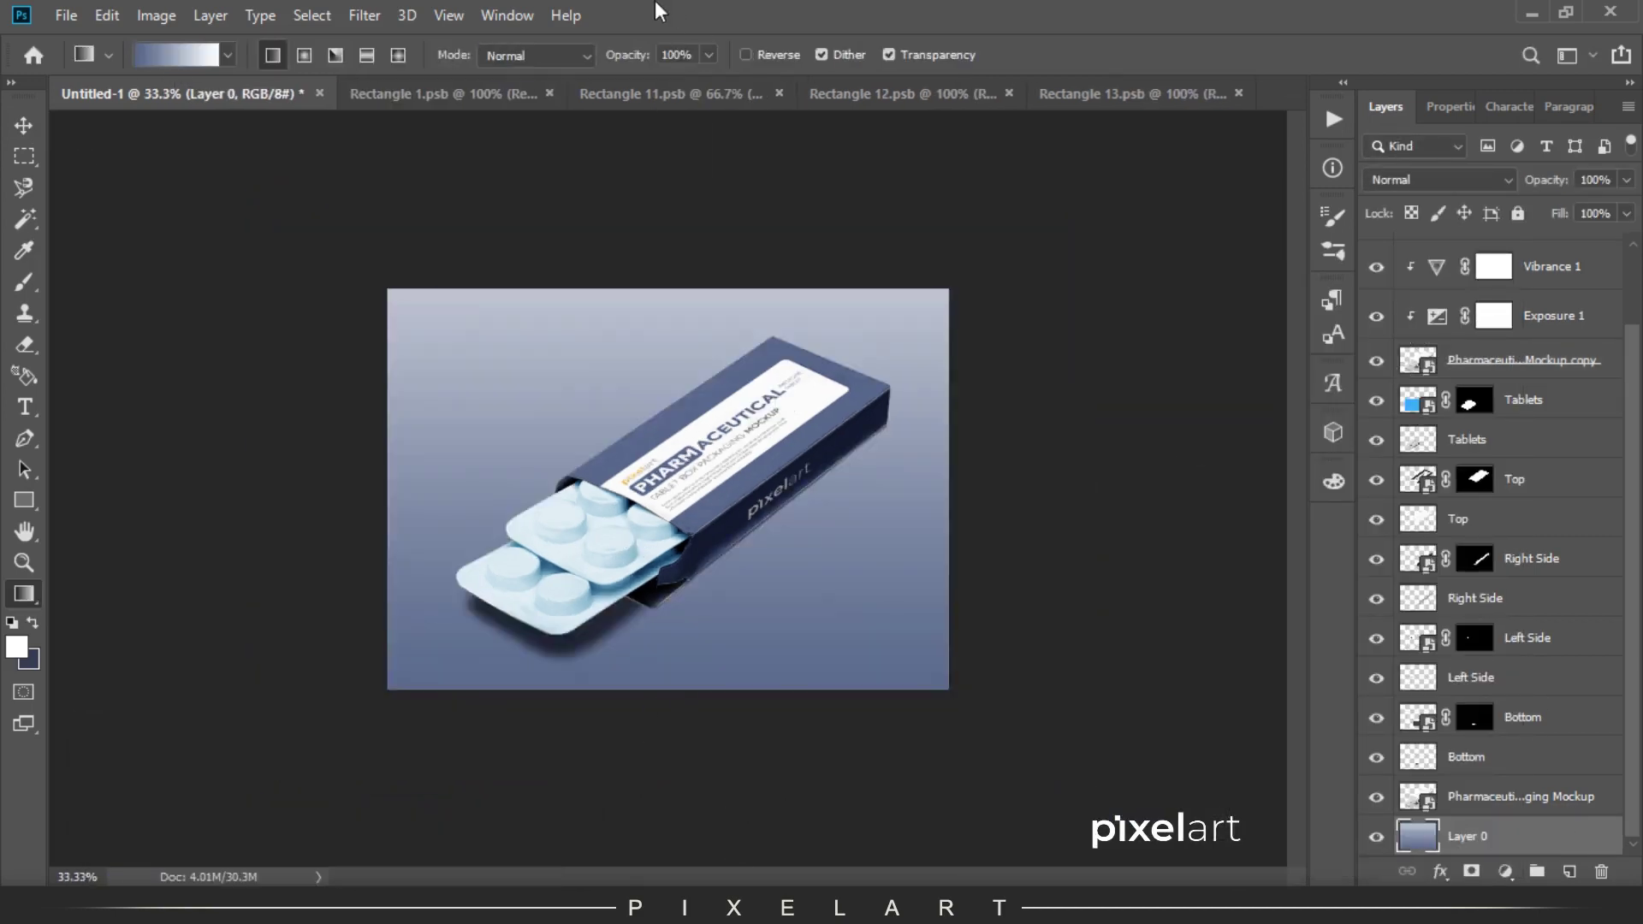
{"action": "key", "text": "ctrl+minus"}
{"action": "key", "text": "ctrl+plus"}
{"action": "key", "text": "ctrl+plus"}
{"action": "key", "text": "ctrl+shift+z"}
Edit the gradient so its start stop is a lighter blue.
{"action": "left_click", "coordinate": [175, 55]}
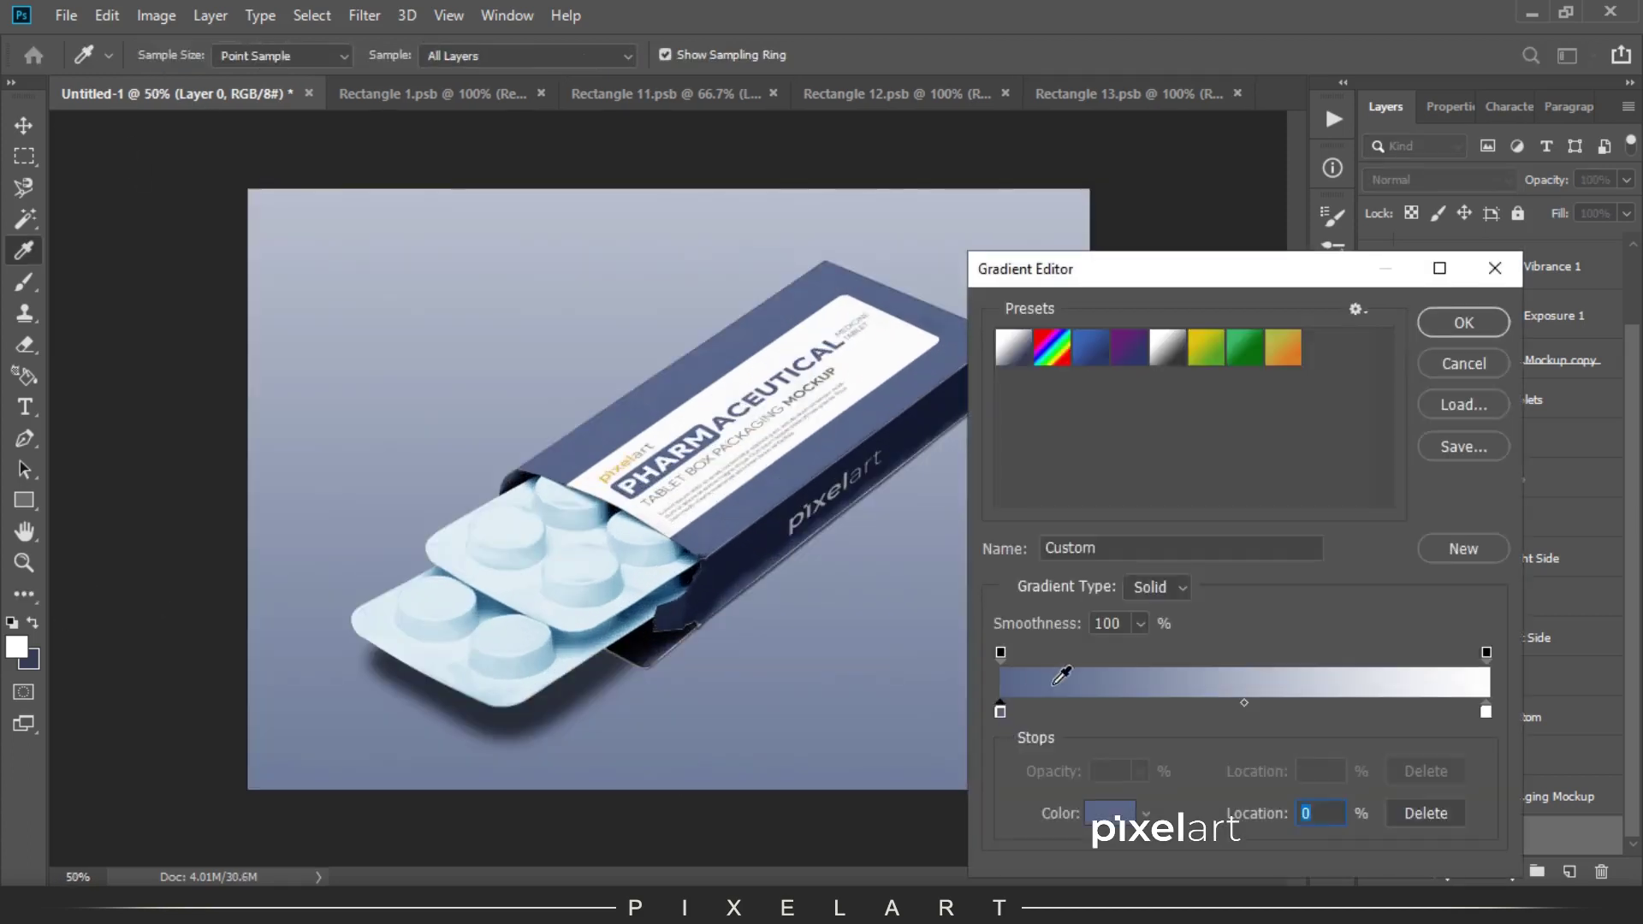
{"action": "double_click", "coordinate": [1000, 711]}
{"action": "left_click", "coordinate": [1540, 455]}
{"action": "left_click", "coordinate": [1464, 322]}
Redraw the gradient vertically down the canvas with blue at the top.
{"action": "mouse_move", "coordinate": [668, 197]}
{"action": "left_mouse_down"}
{"action": "mouse_move", "coordinate": [667, 661]}
{"action": "mouse_move", "coordinate": [928, 154]}
{"action": "mouse_move", "coordinate": [340, 664]}
{"action": "left_mouse_up"}
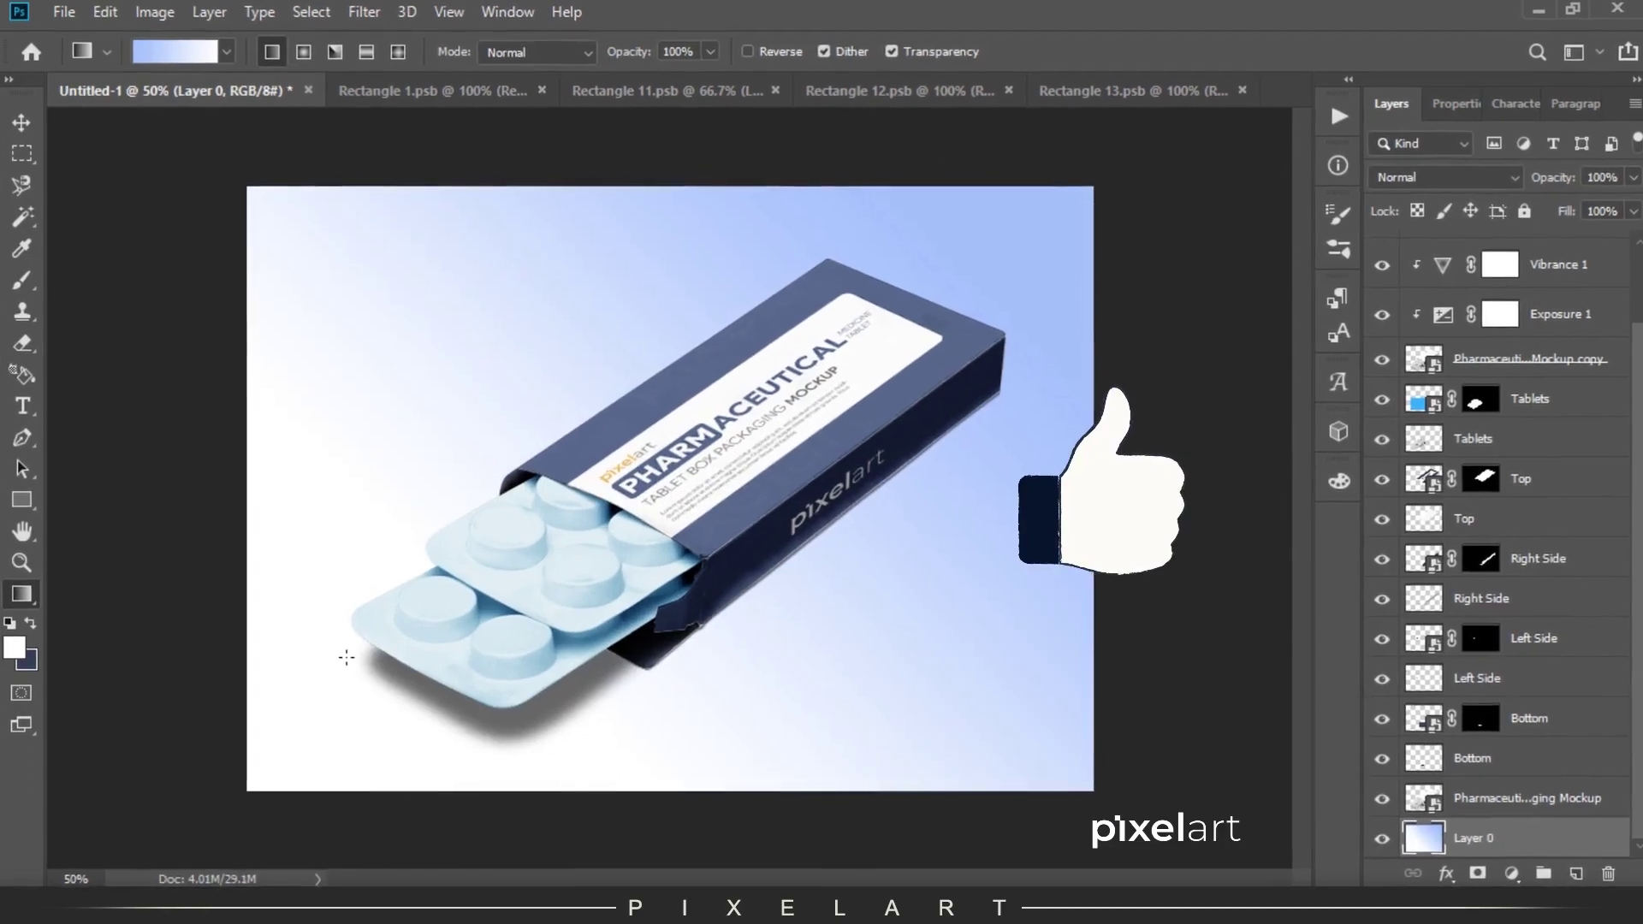
{"action": "left_click_drag", "start_coordinate": [571, 109], "coordinate": [574, 722]}
{"action": "left_click_drag", "start_coordinate": [752, 254], "coordinate": [752, 877]}
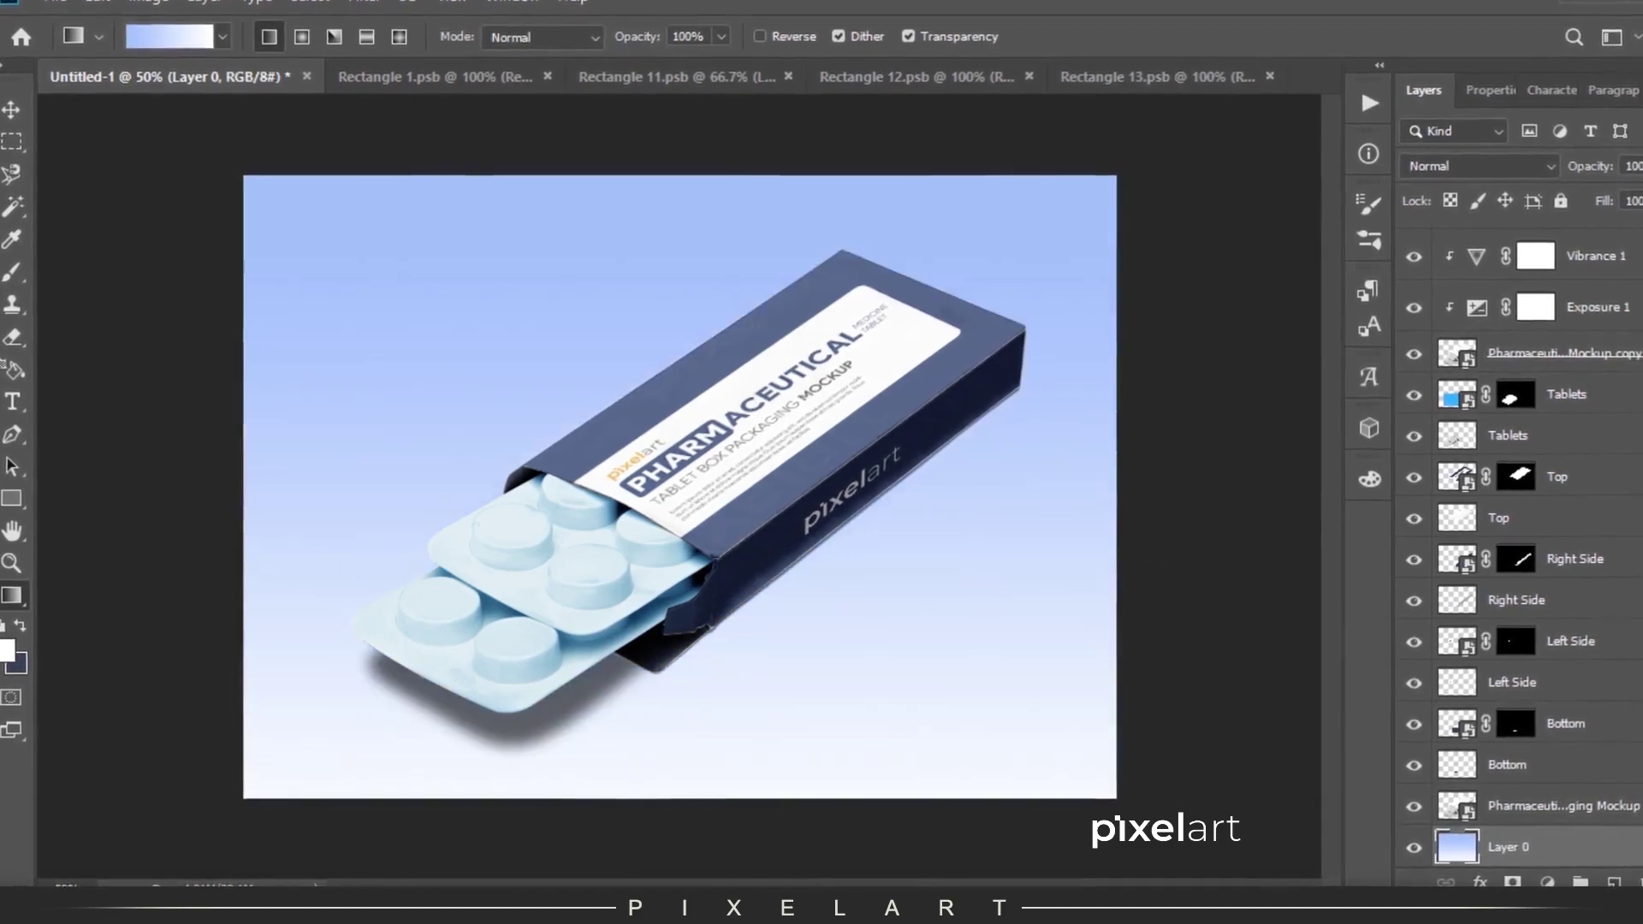
{"action": "left_click_drag", "start_coordinate": [698, 223], "coordinate": [703, 725]}
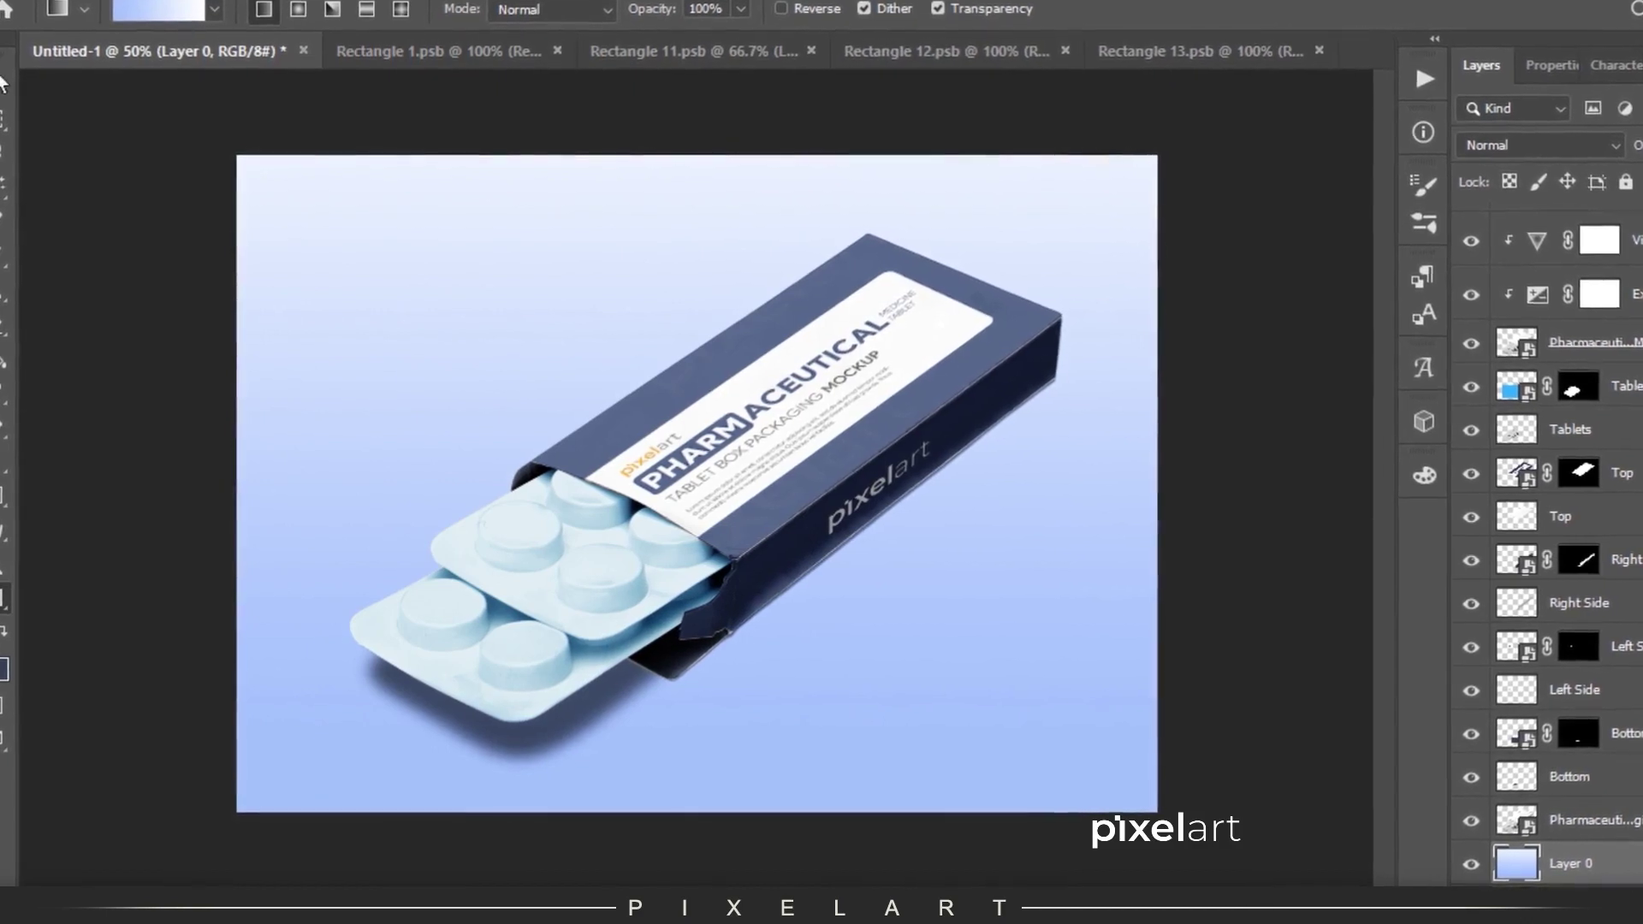
{"action": "left_click", "coordinate": [2, 83]}
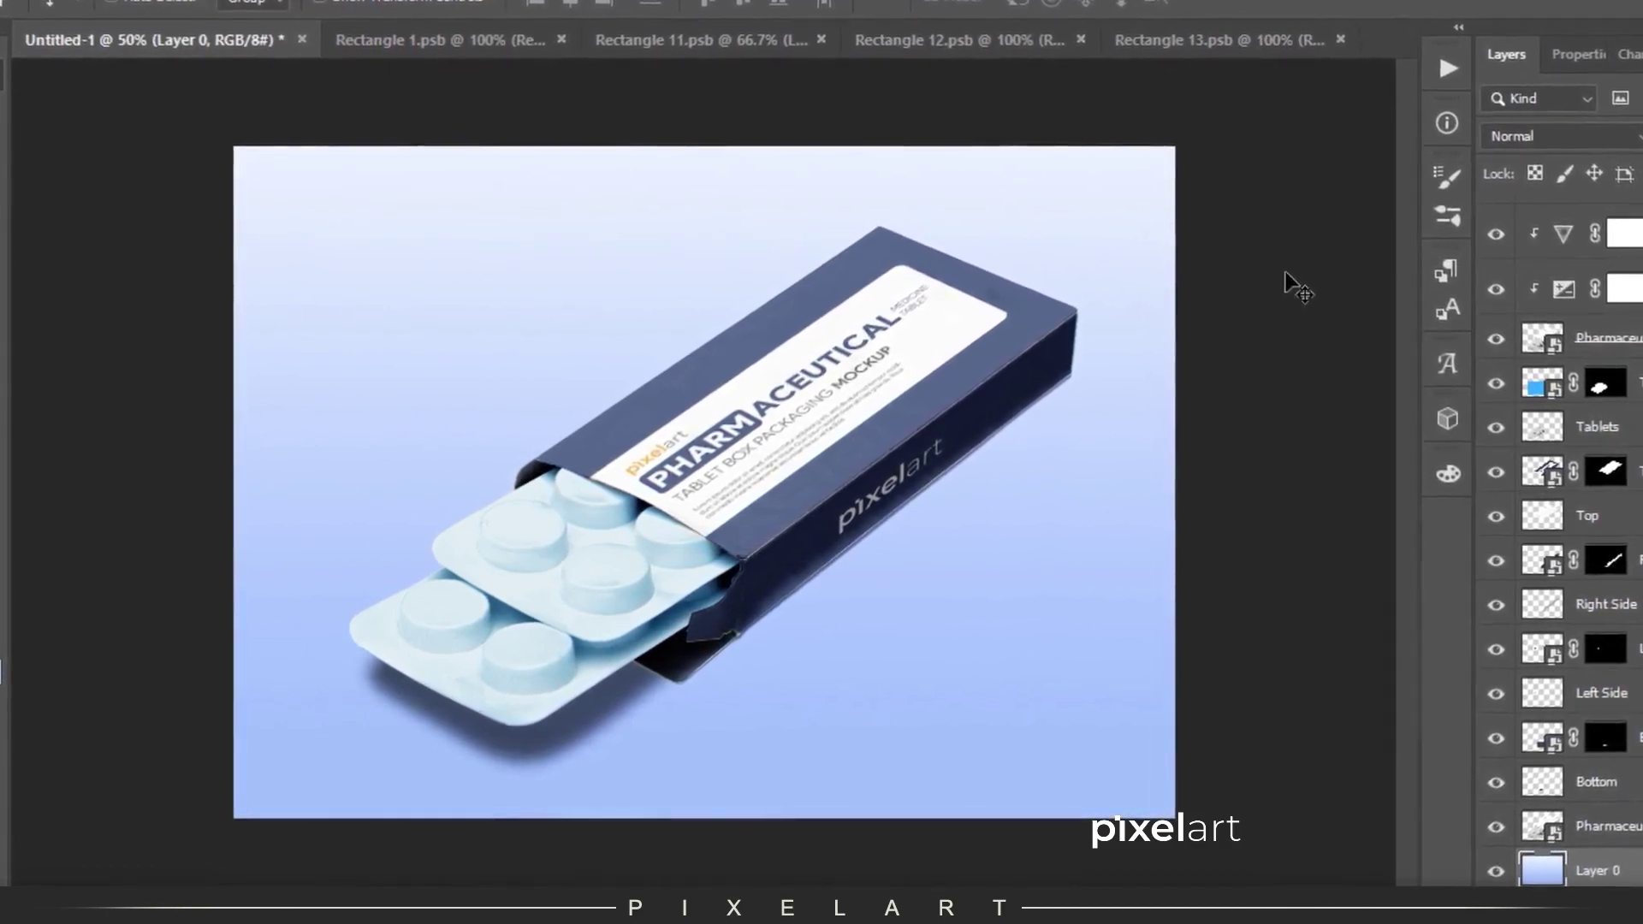
{"action": "left_click", "coordinate": [1285, 274]}
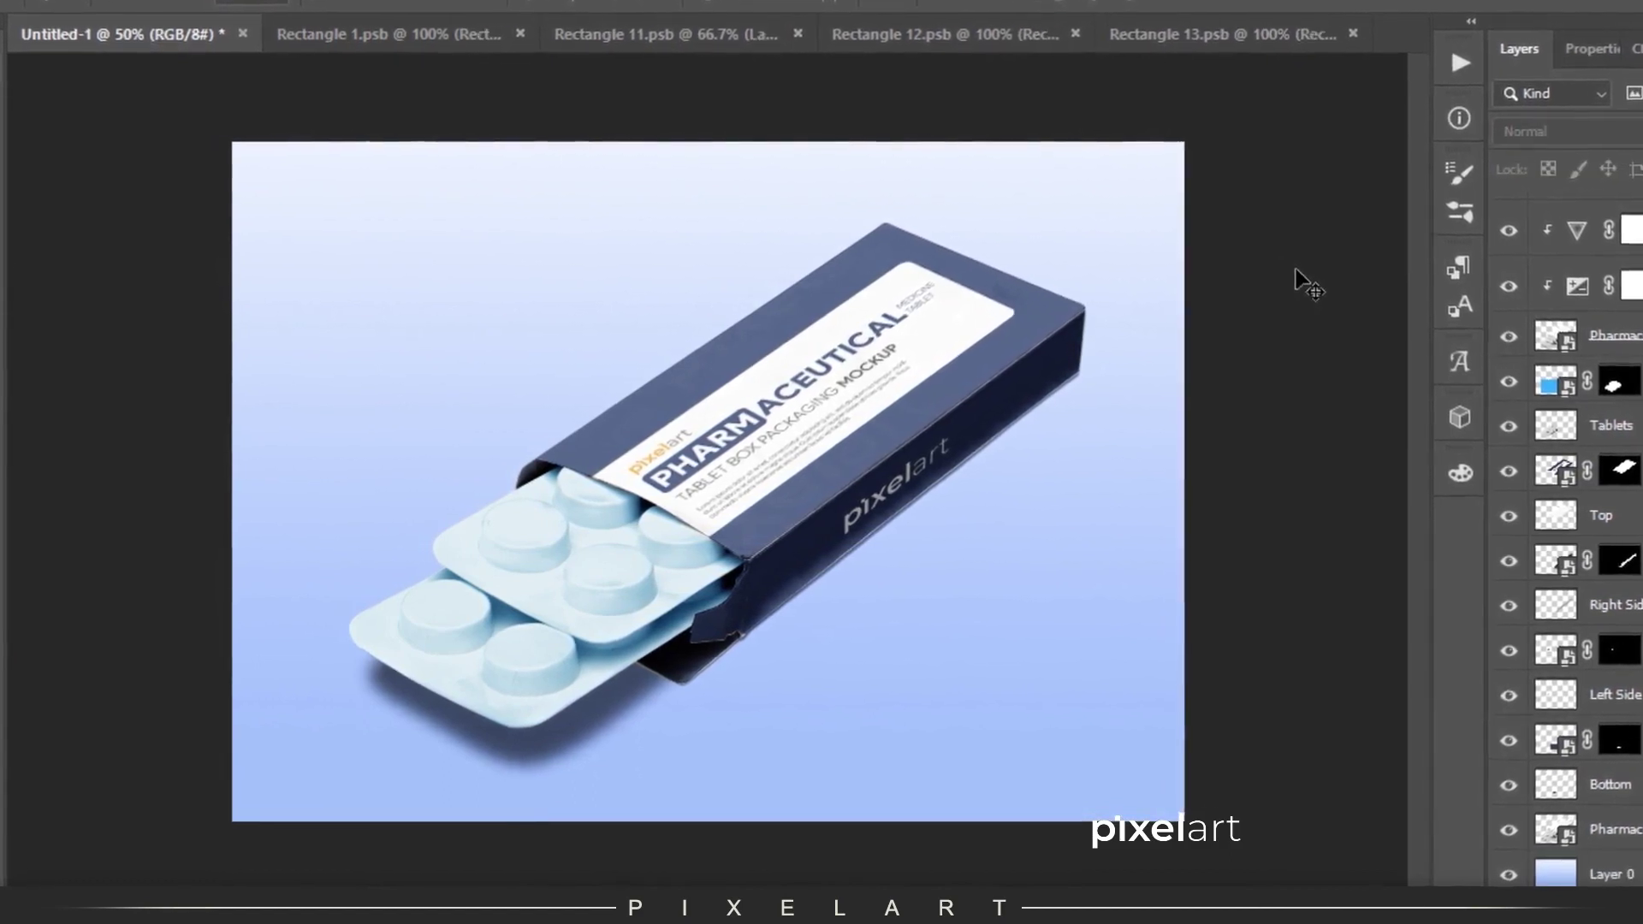
{"action": "key", "text": "ctrl+0"}
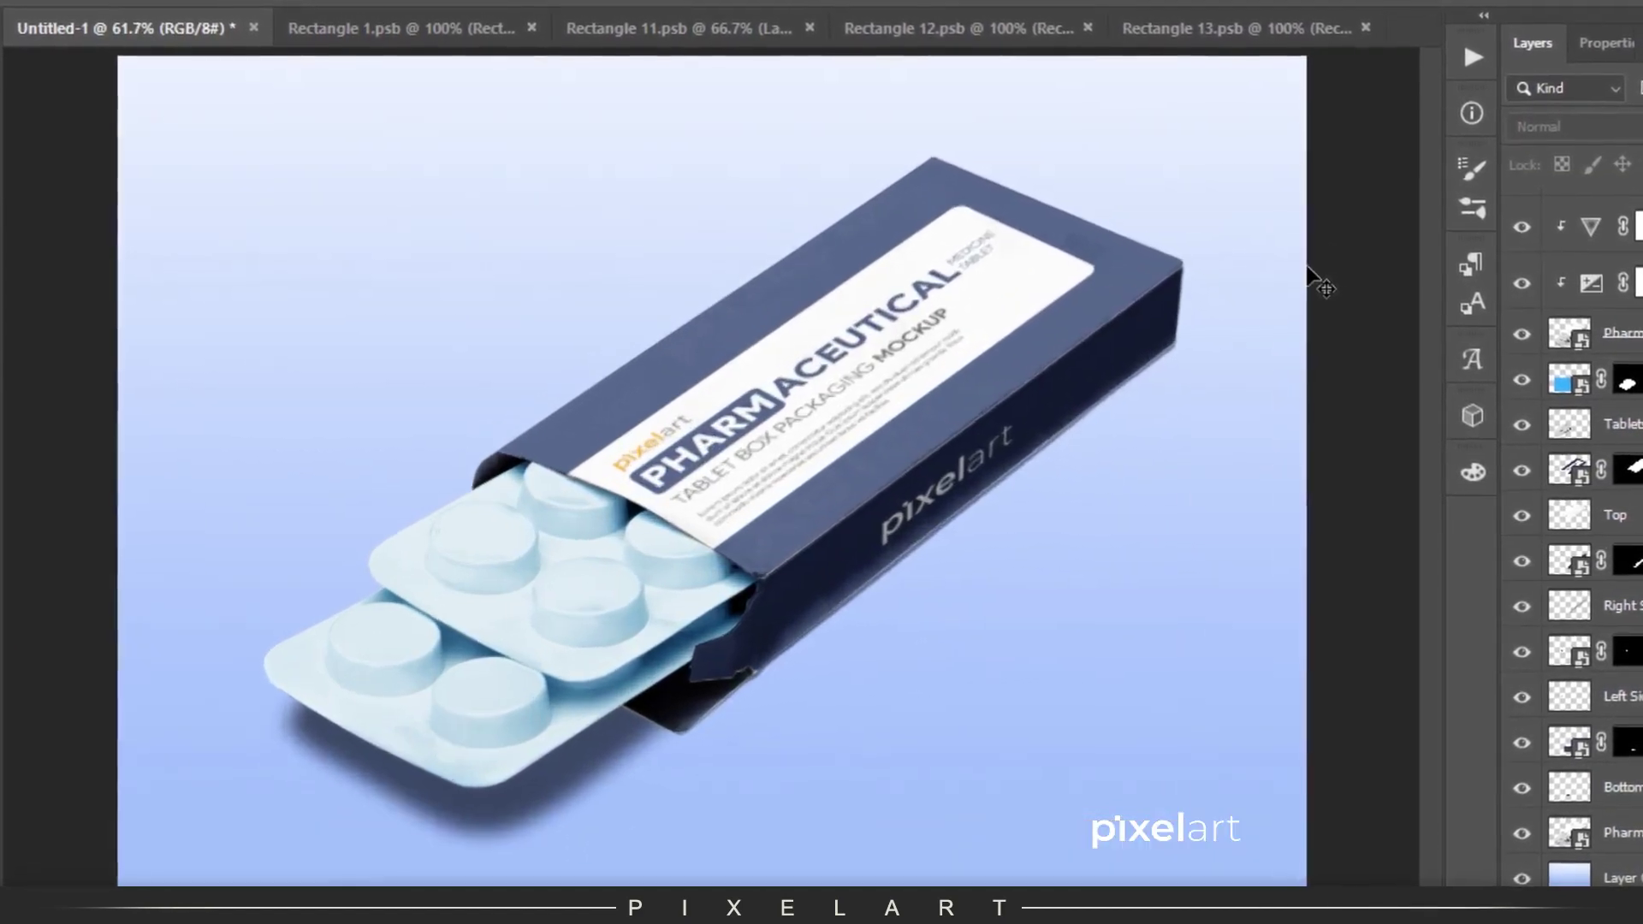